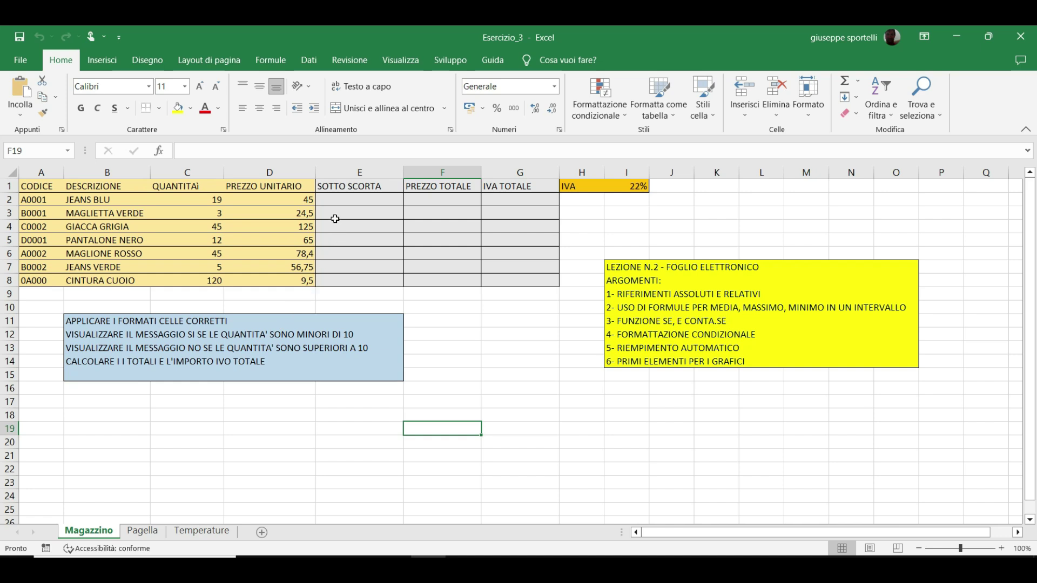
Step: Apply Valuta euro format with two decimals to the unit prices in D2:D8, e.g. € 45,00
left_click_drag(248, 201, 258, 280)
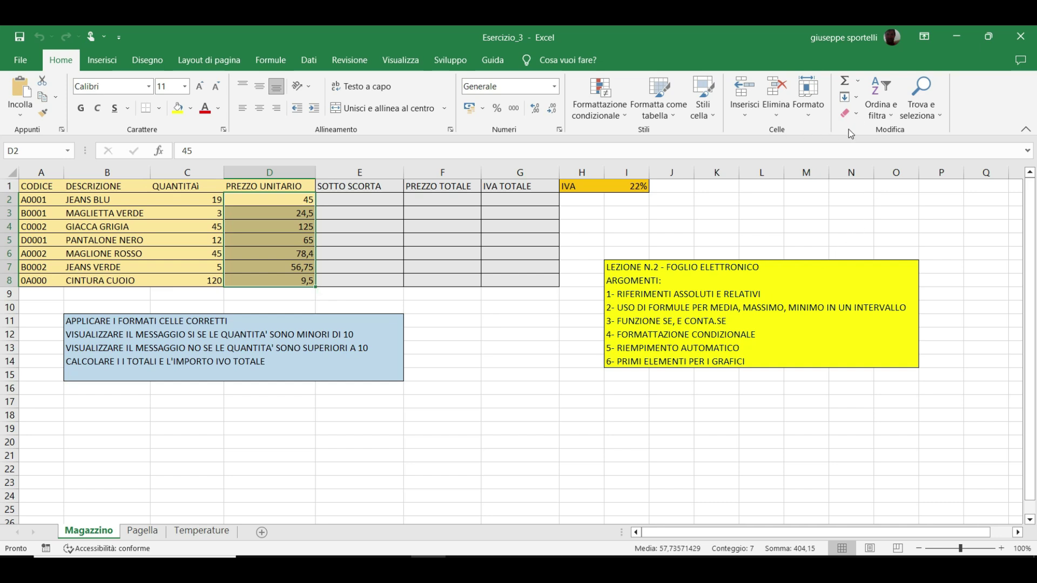
left_click(807, 97)
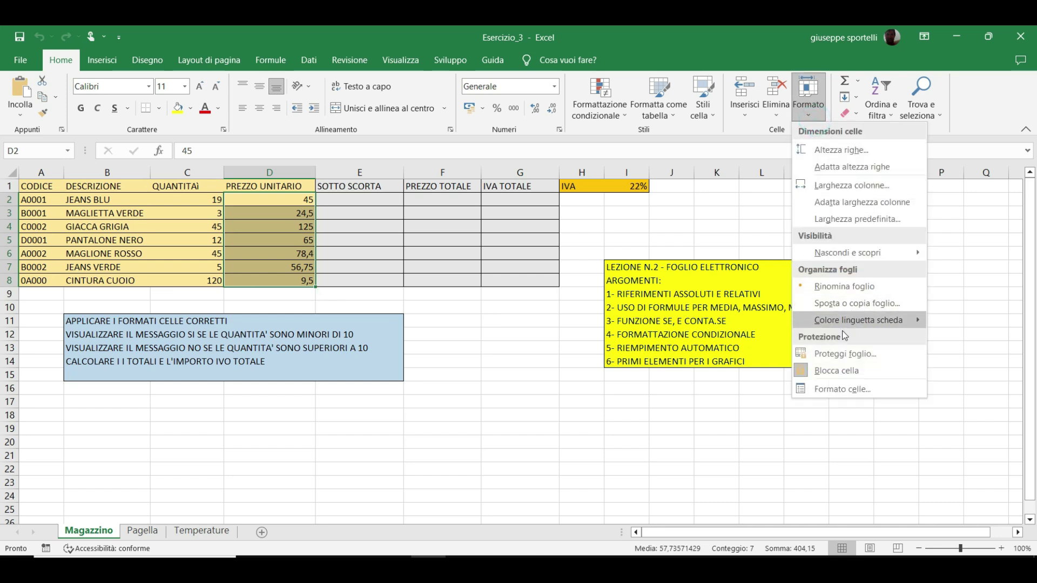
left_click(845, 388)
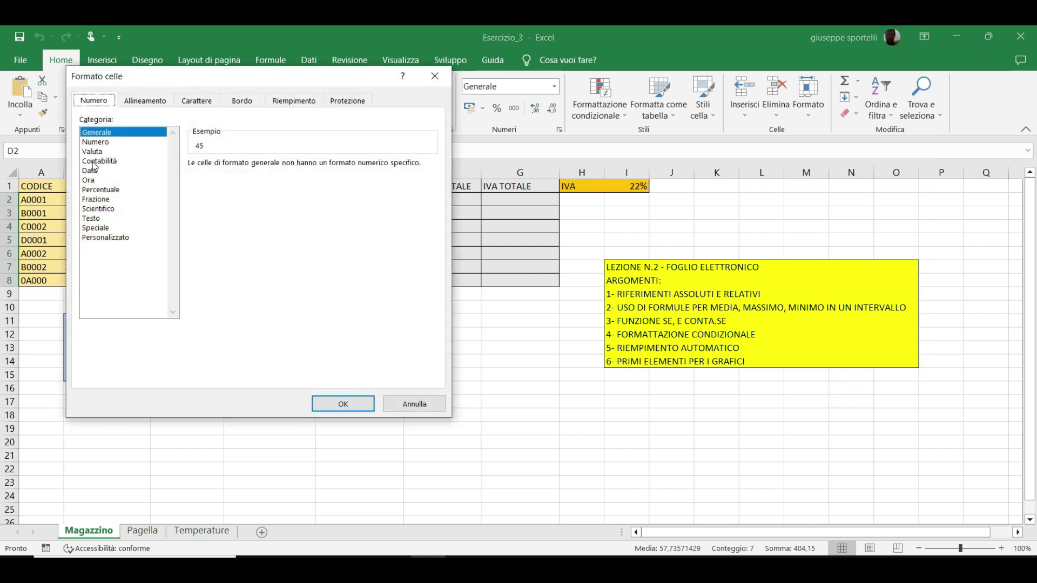
left_click(92, 152)
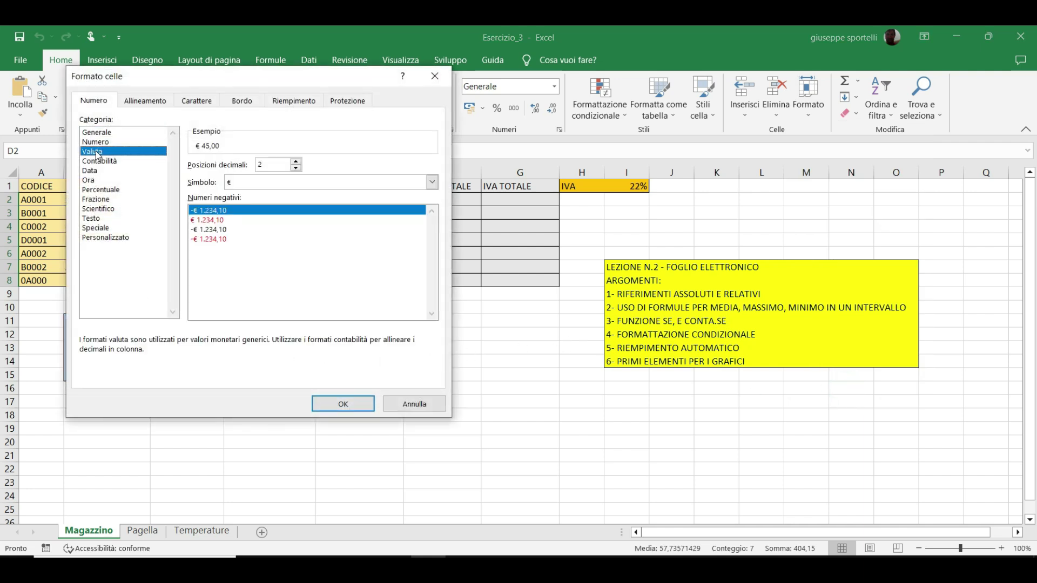
left_click(335, 403)
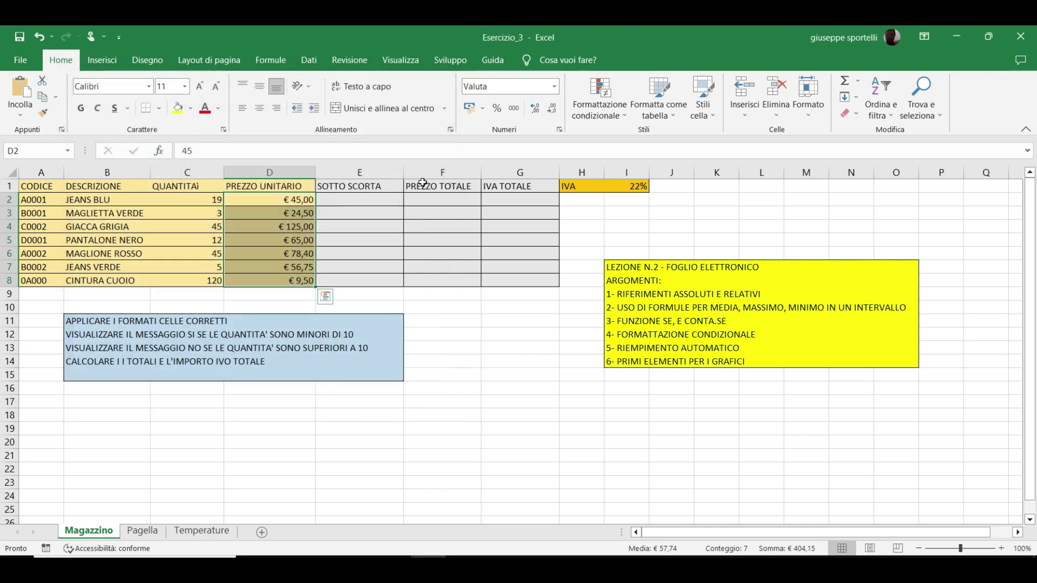
left_click_drag(419, 199, 515, 282)
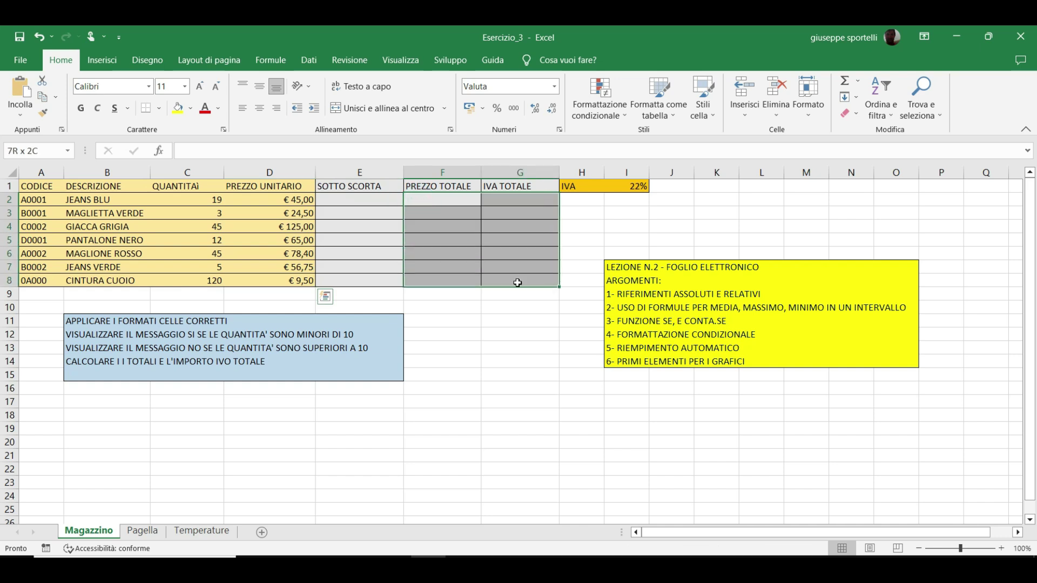
Step: Give the empty total cells F2:G8 Valuta format with € and two decimals
left_click(816, 117)
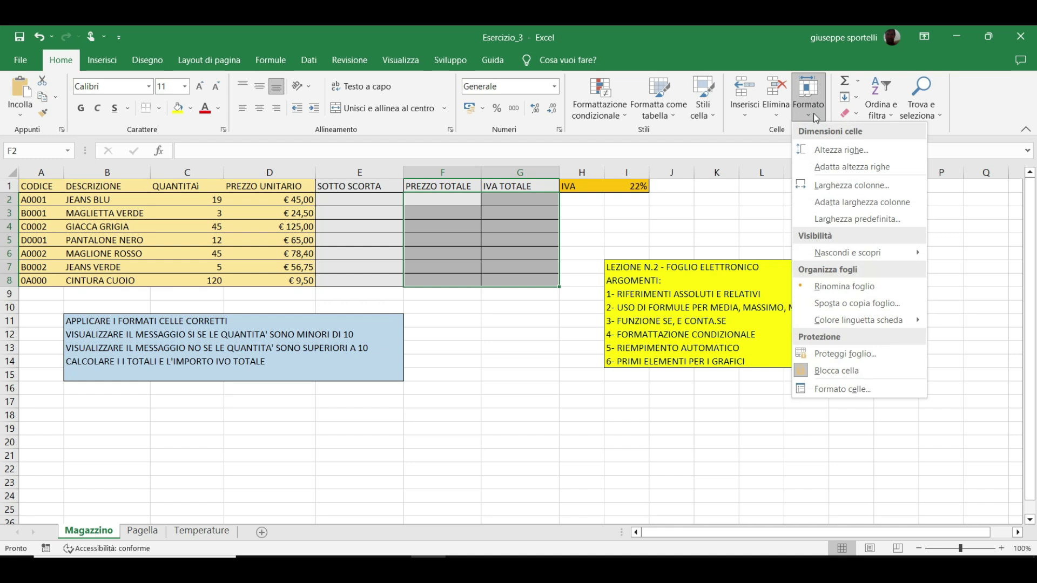
mouse_move(857, 320)
left_click(831, 389)
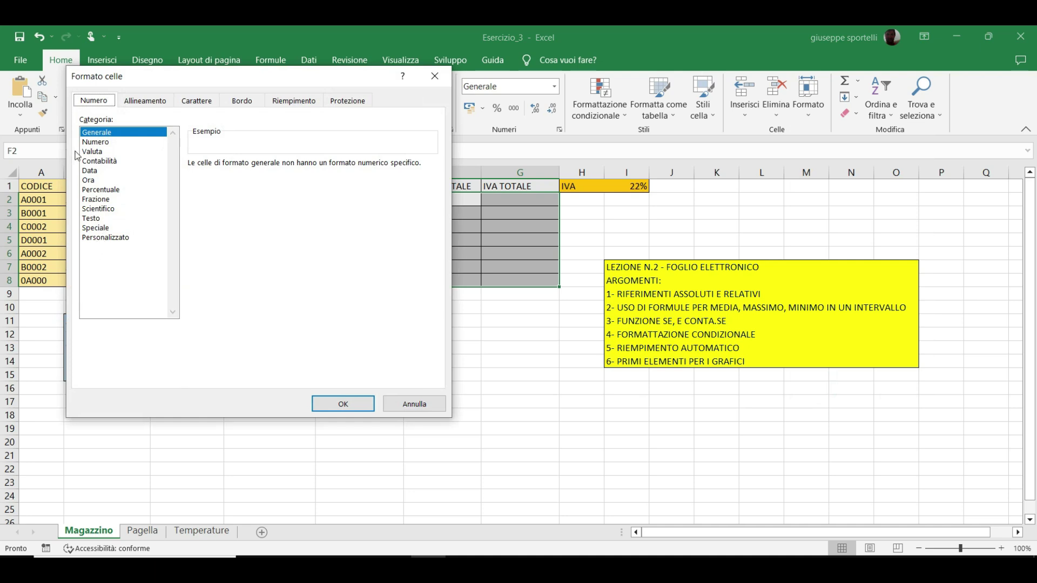
left_click(92, 152)
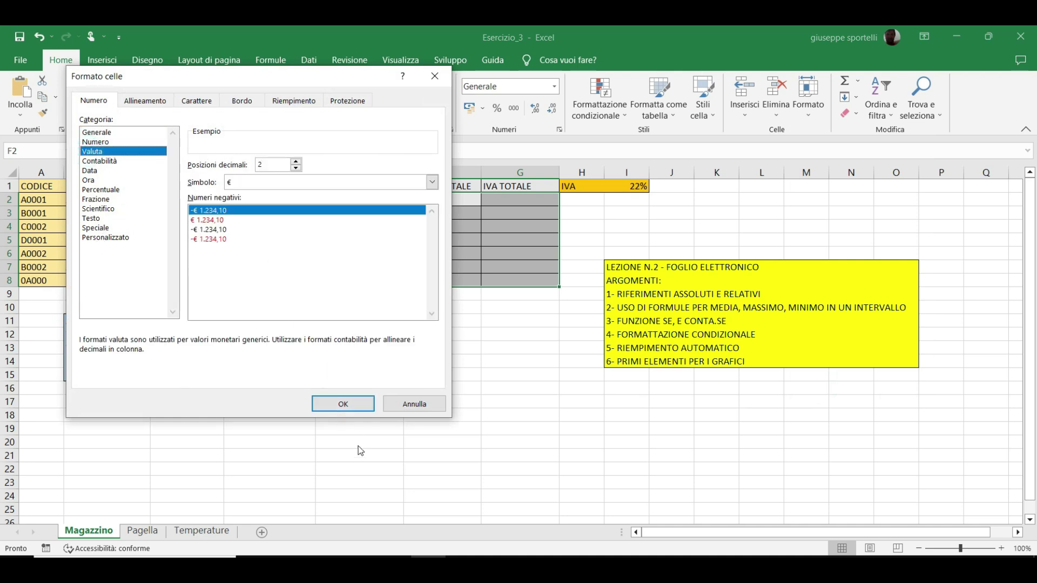
left_click(344, 405)
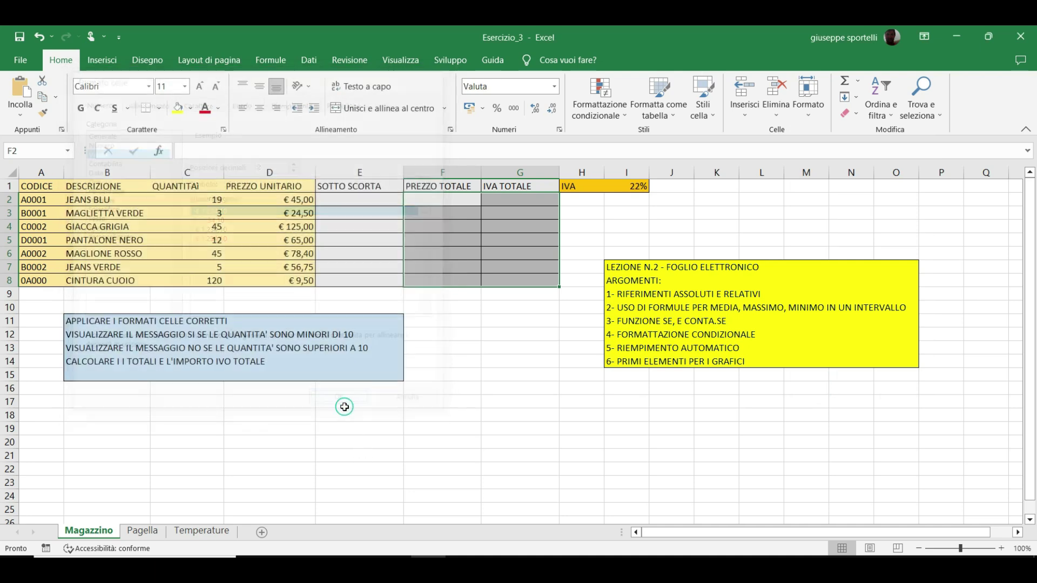
left_click(441, 199)
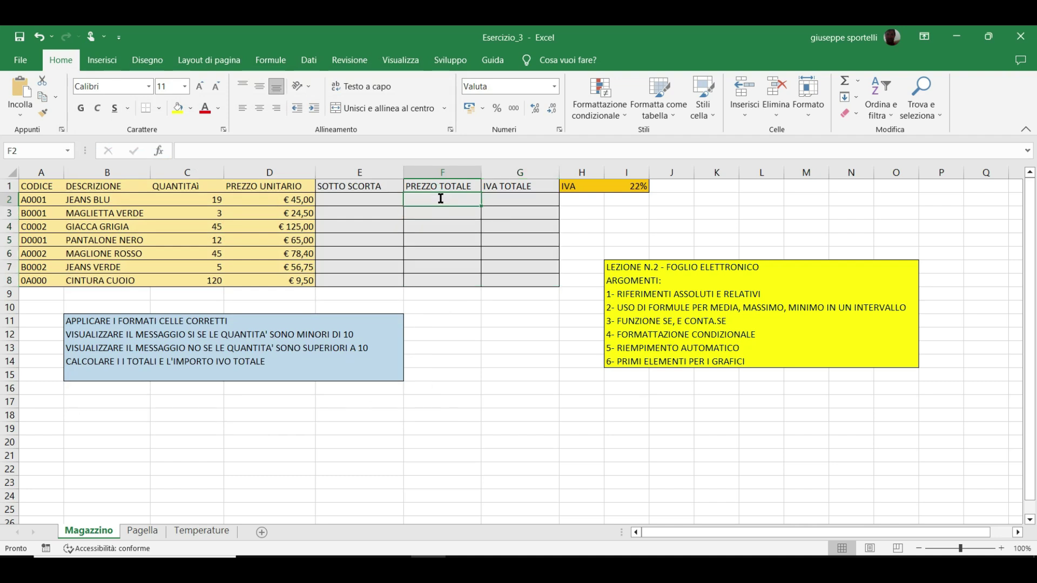
Step: Enter =C2*D2 in F2 and fill it down to F8, giving € 855,00 to € 1.140,00
type("=")
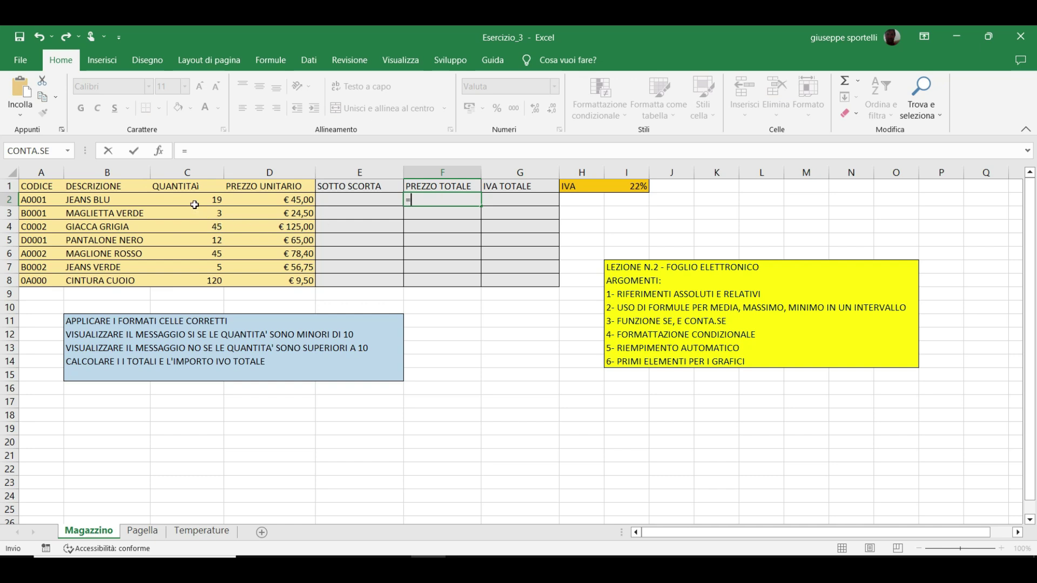
left_click(195, 205)
type("*")
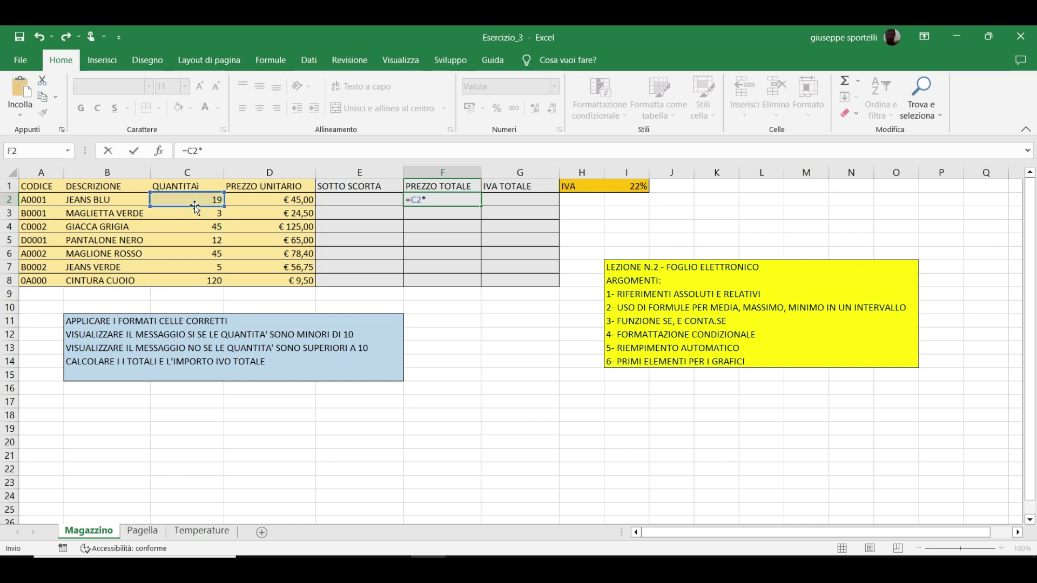
left_click(281, 200)
key("Return")
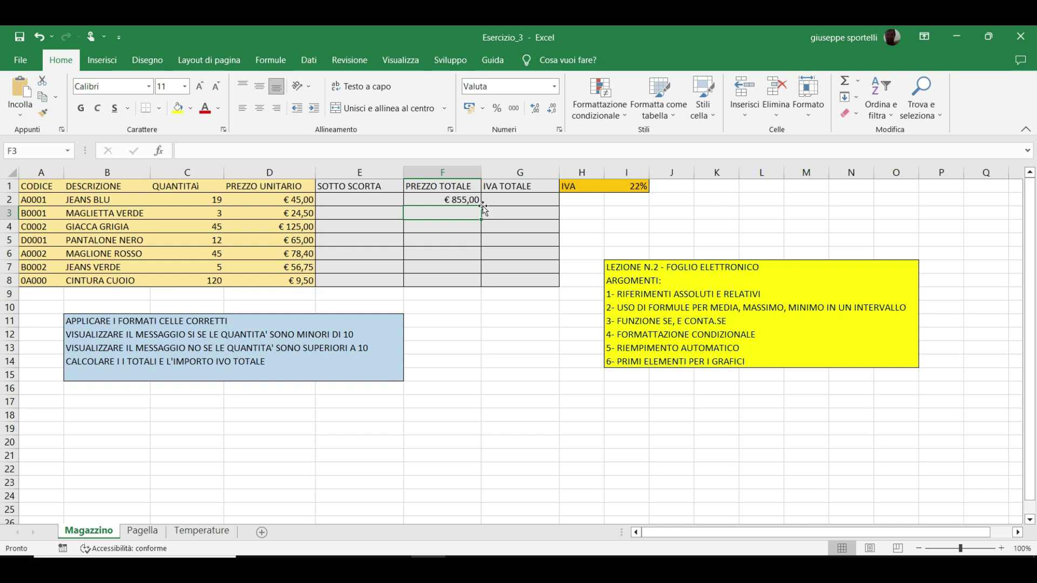
left_click(472, 200)
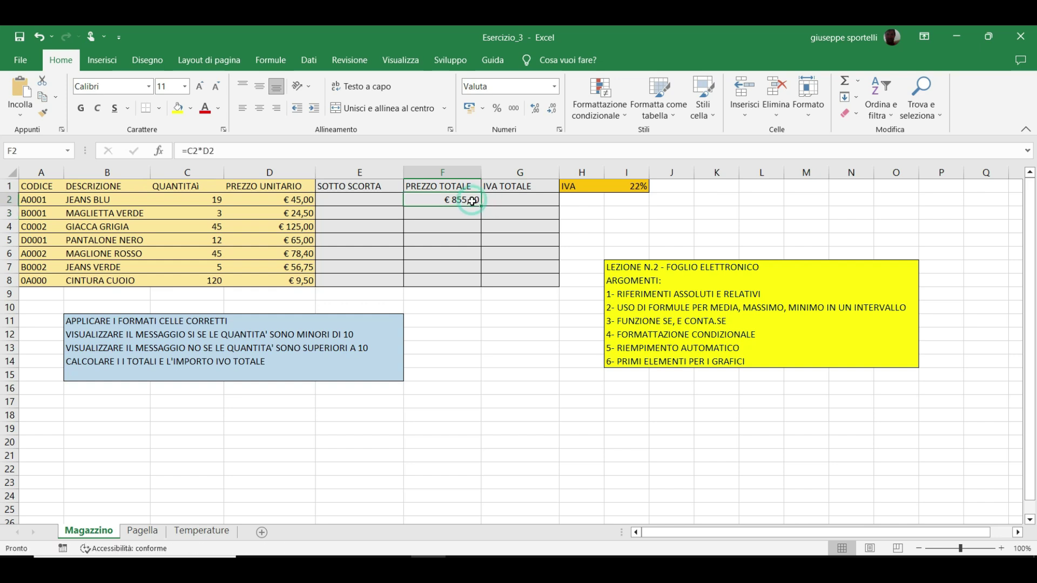
mouse_move(480, 206)
left_mouse_down()
mouse_move(466, 280)
mouse_move(456, 281)
left_mouse_up()
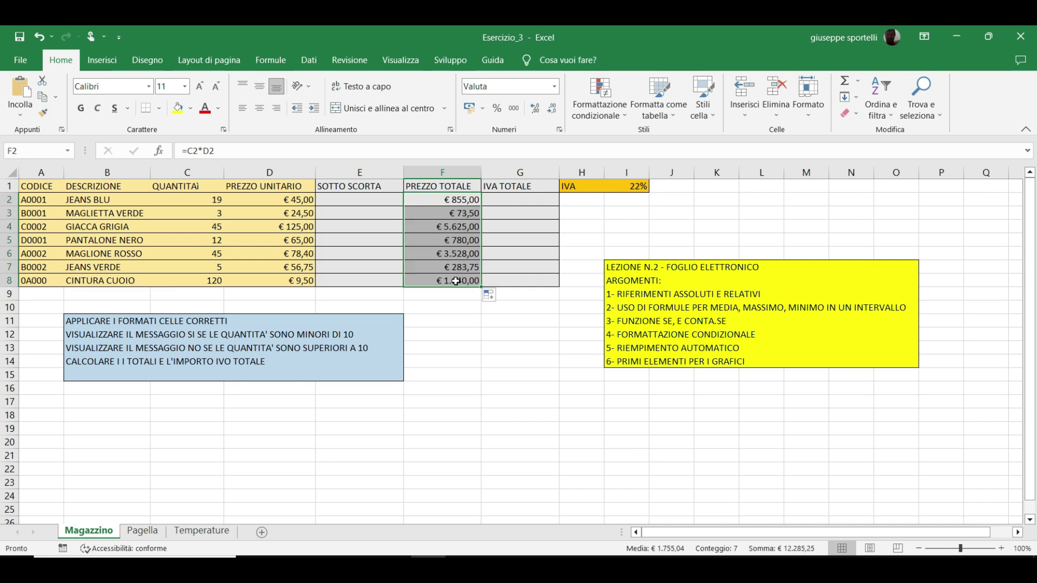
left_click(513, 200)
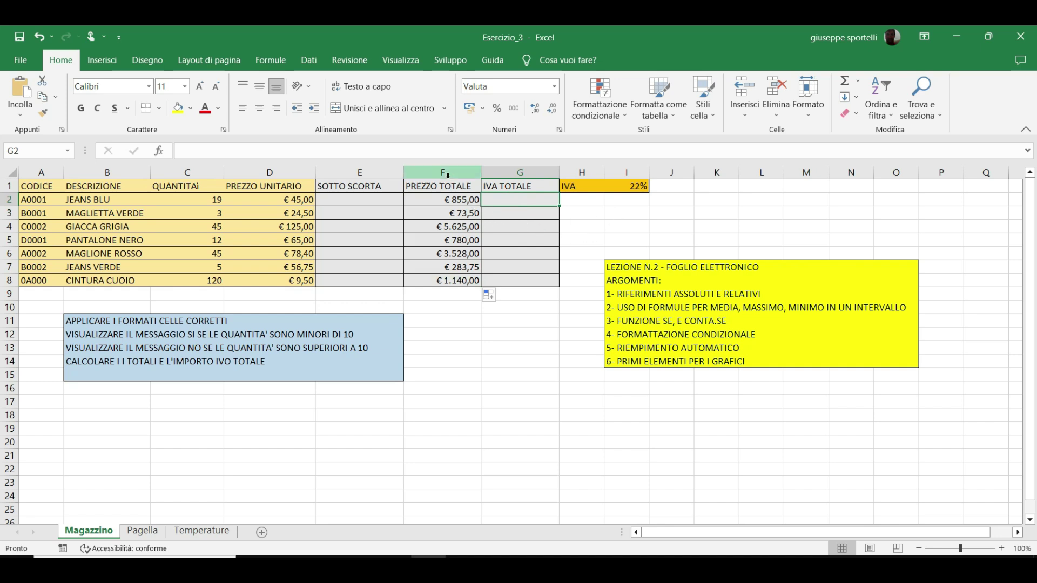
Step: Enter a VAT formula in G2 multiplying F2 by an absolute rate reference
left_click(428, 198)
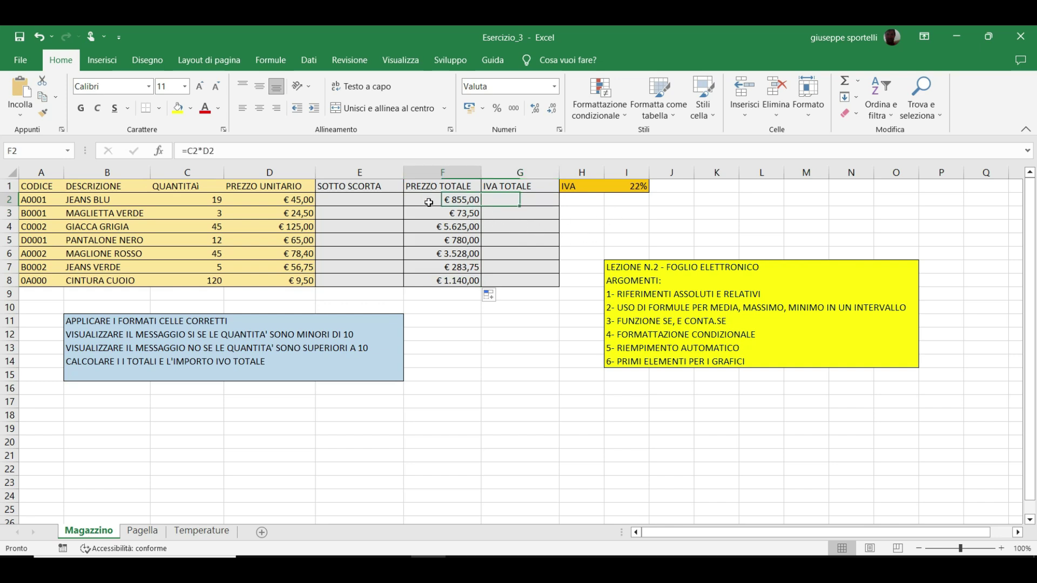
left_click(619, 185)
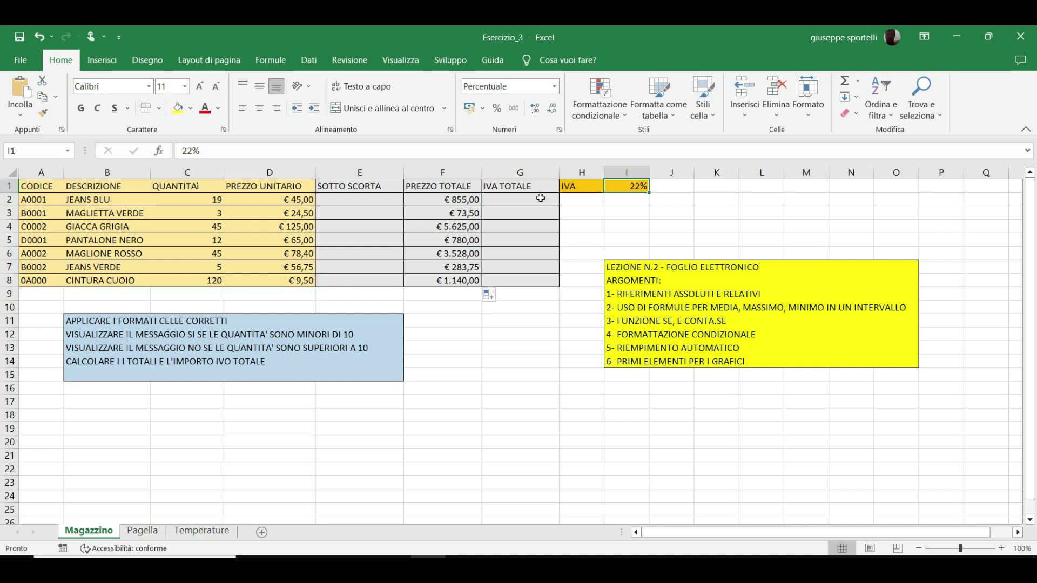
type("=")
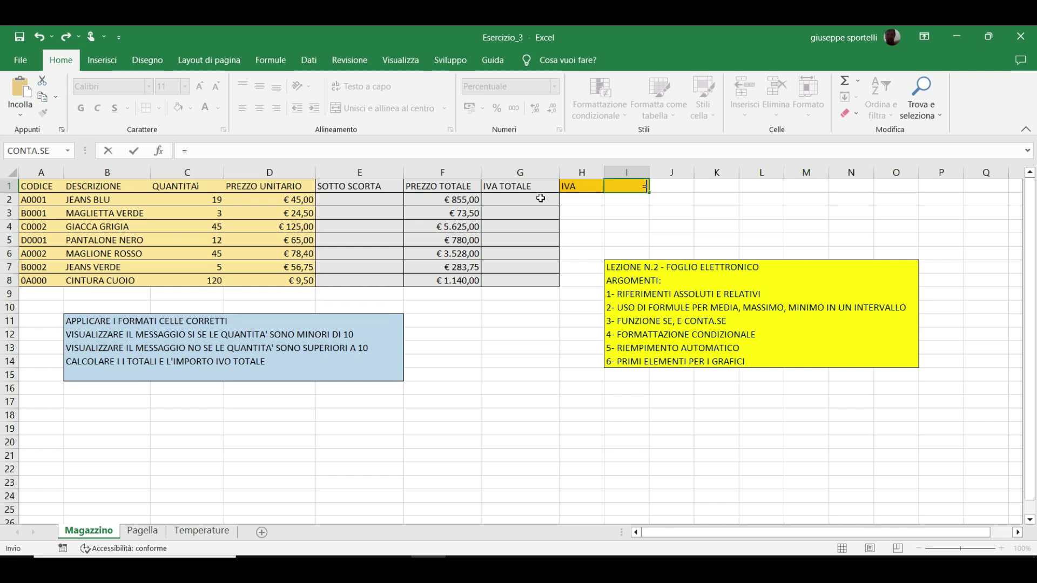
key("Escape")
double_click(532, 200)
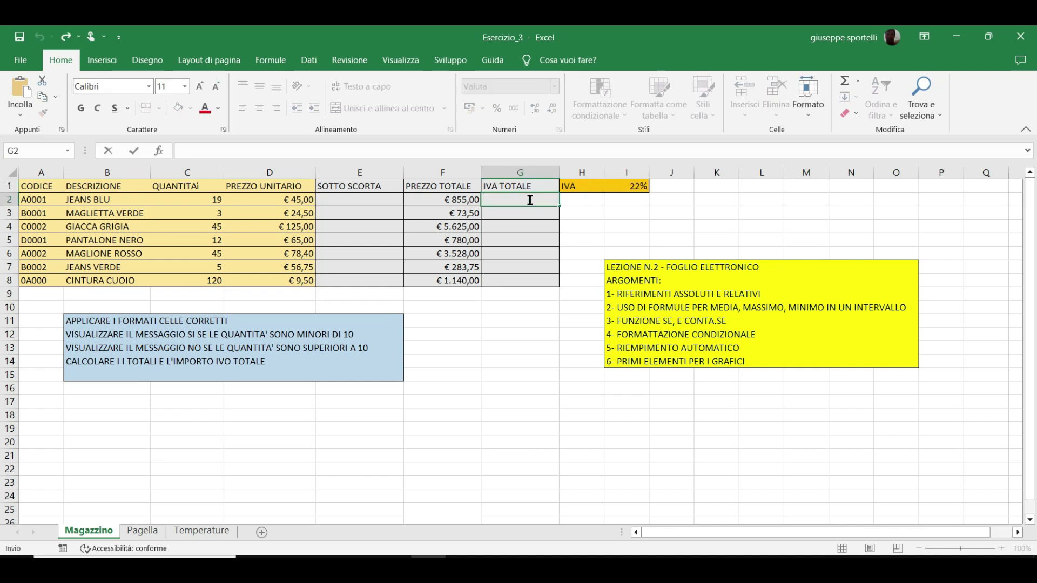
type("=")
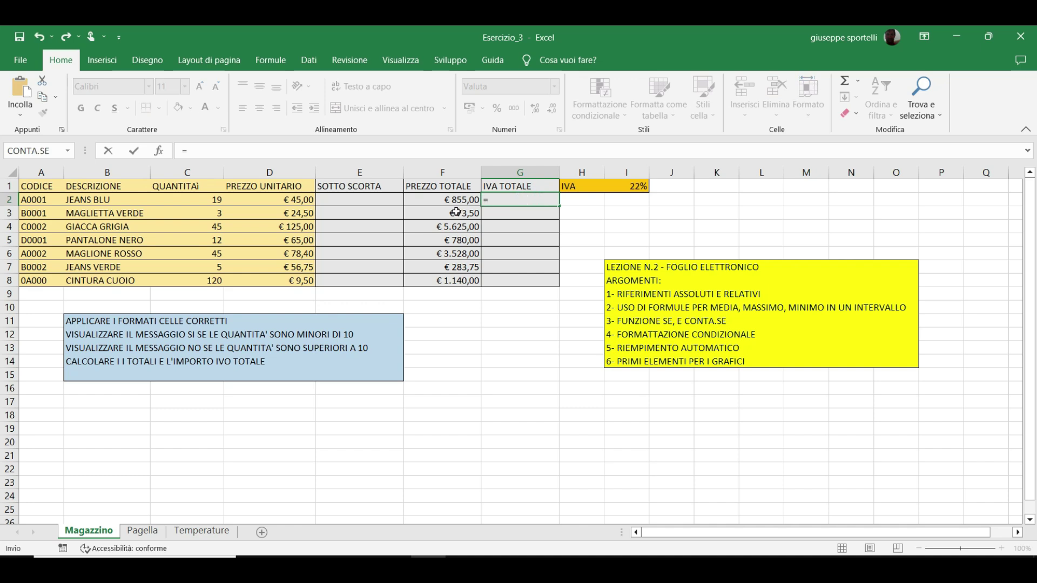
left_click(436, 200)
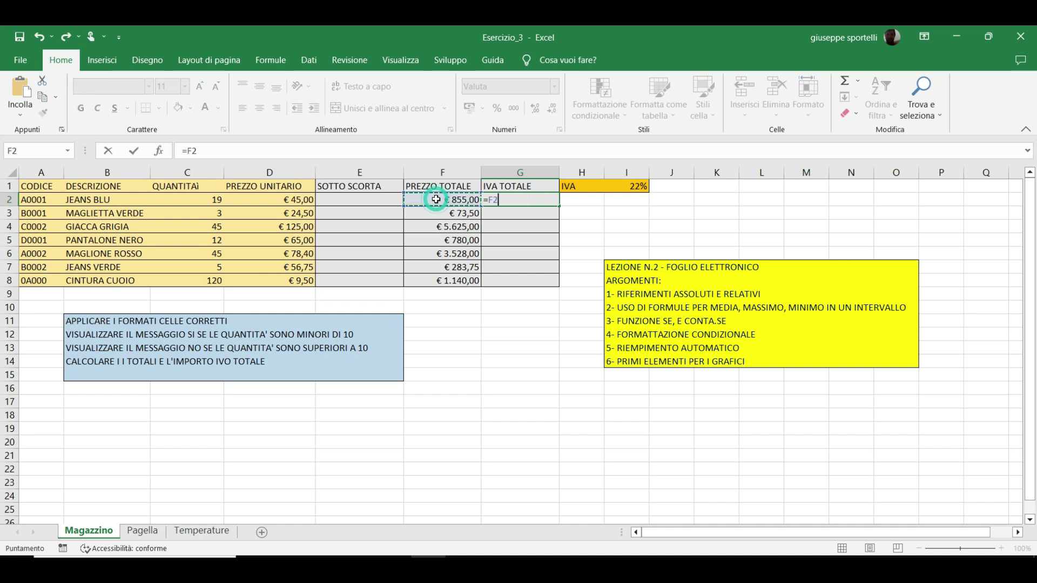
type("*")
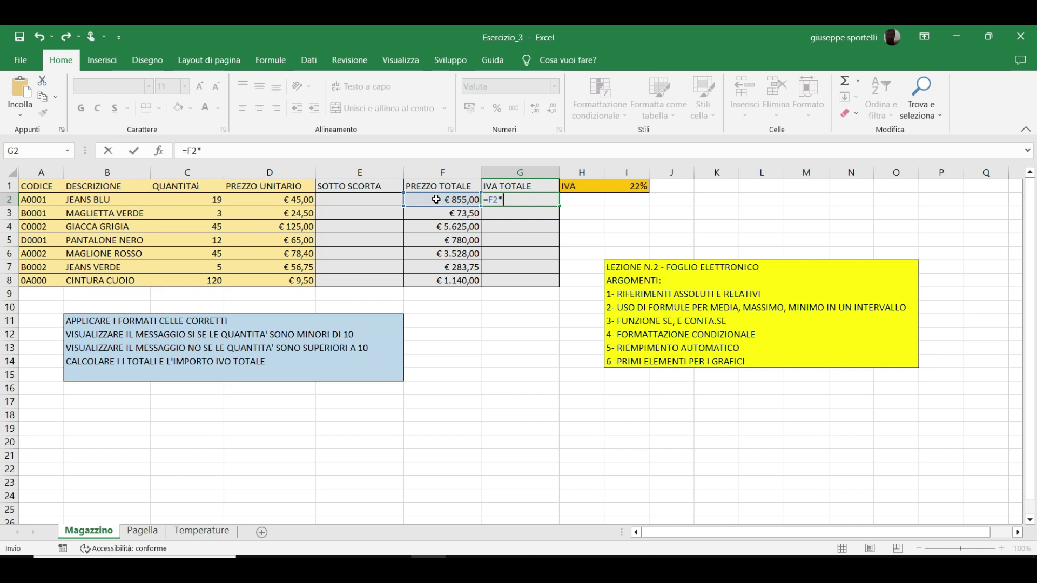
type("$i$")
type("2")
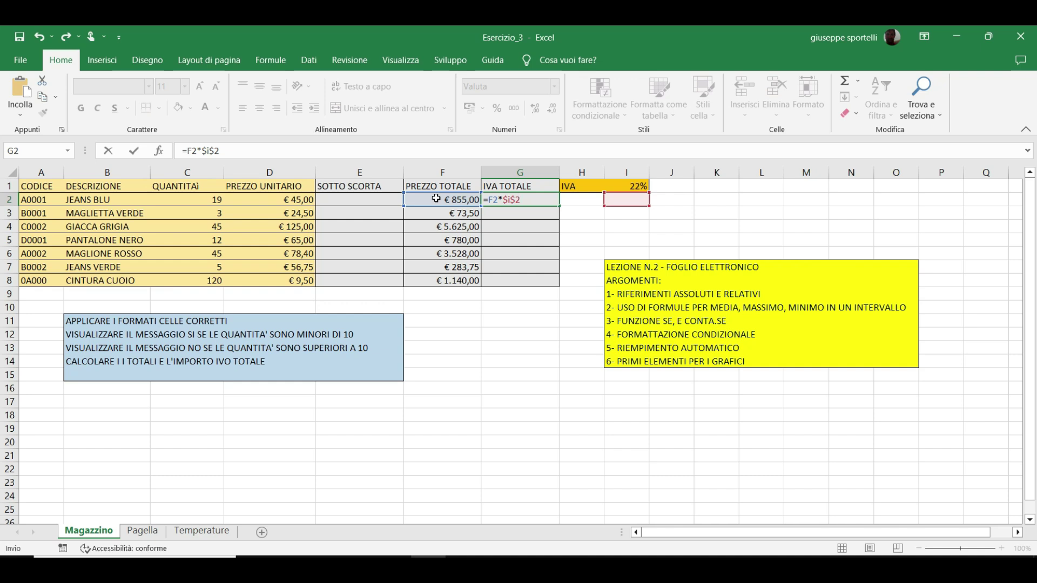
key("Return")
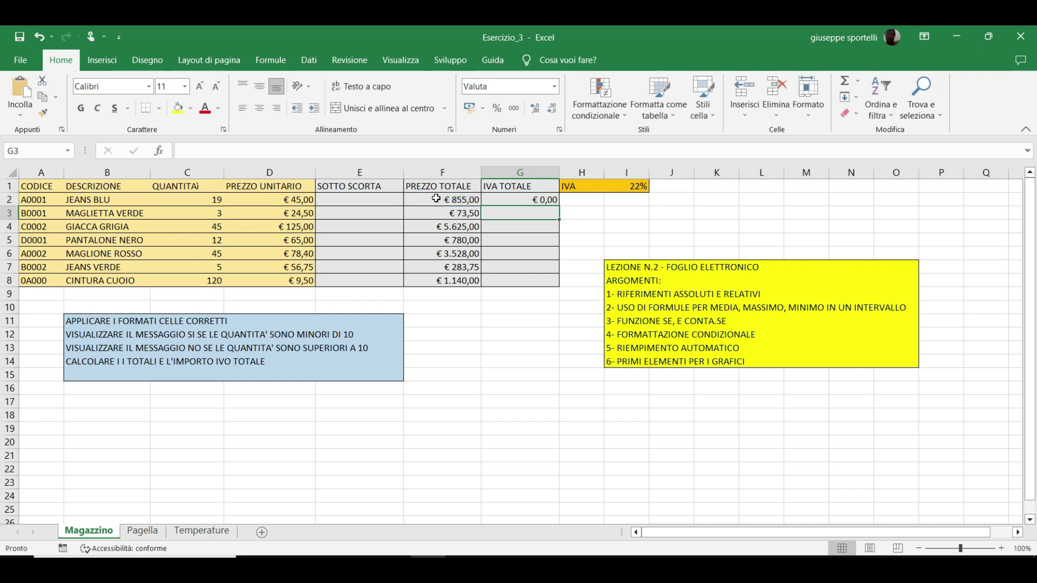
Step: Correct G2 to =F2*$I$1 and fill it down to G8 (€ 188,10 to € 250,80)
key("Up")
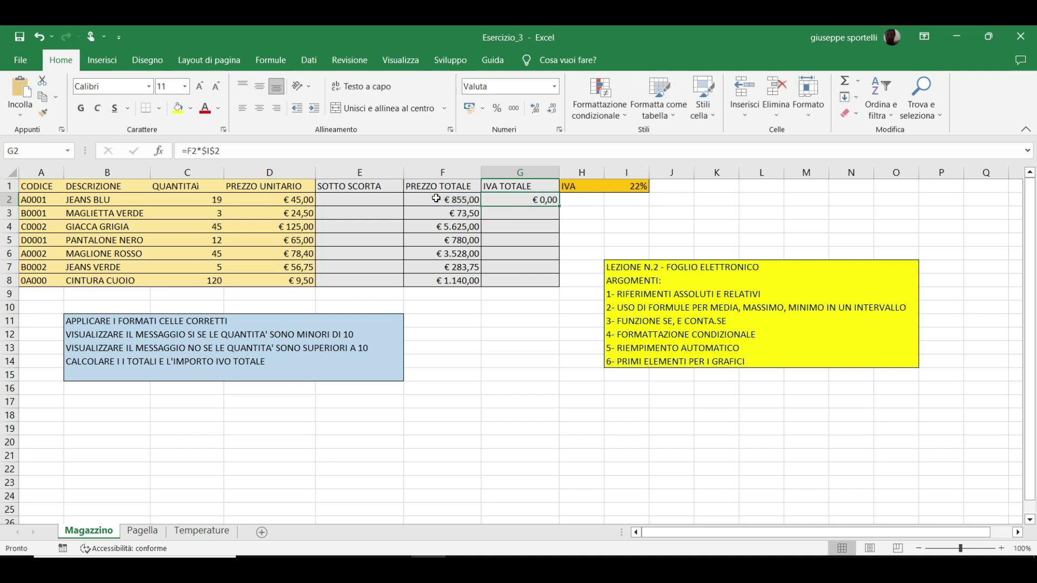
key("F2")
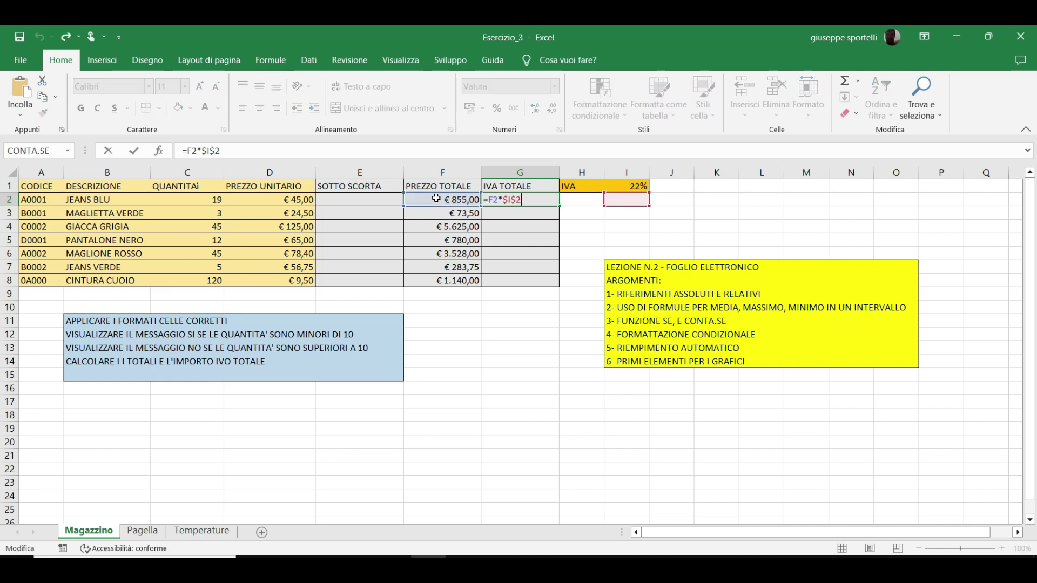
key("BackSpace")
type("1")
key("Return")
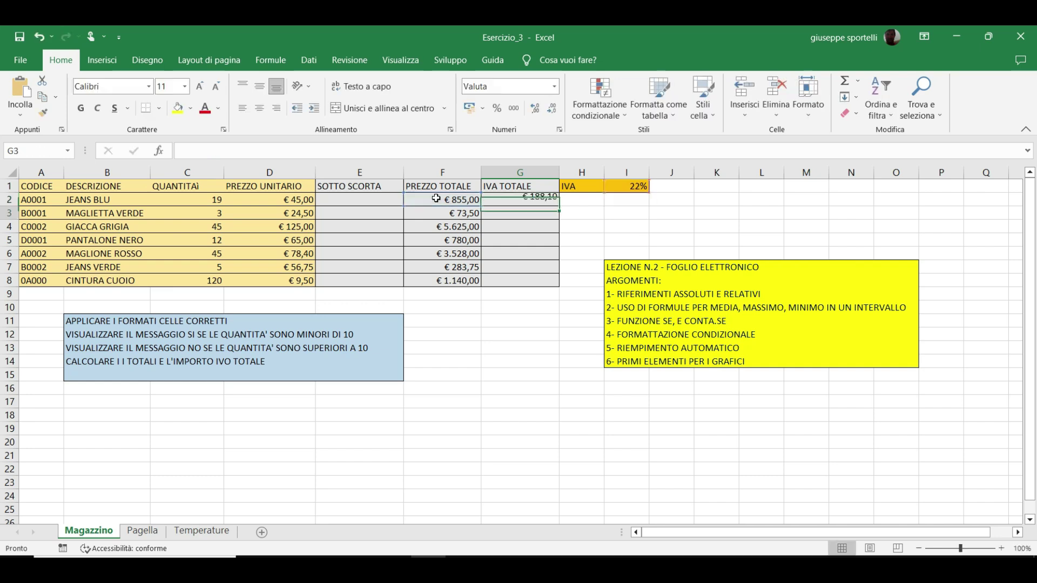
key("Up")
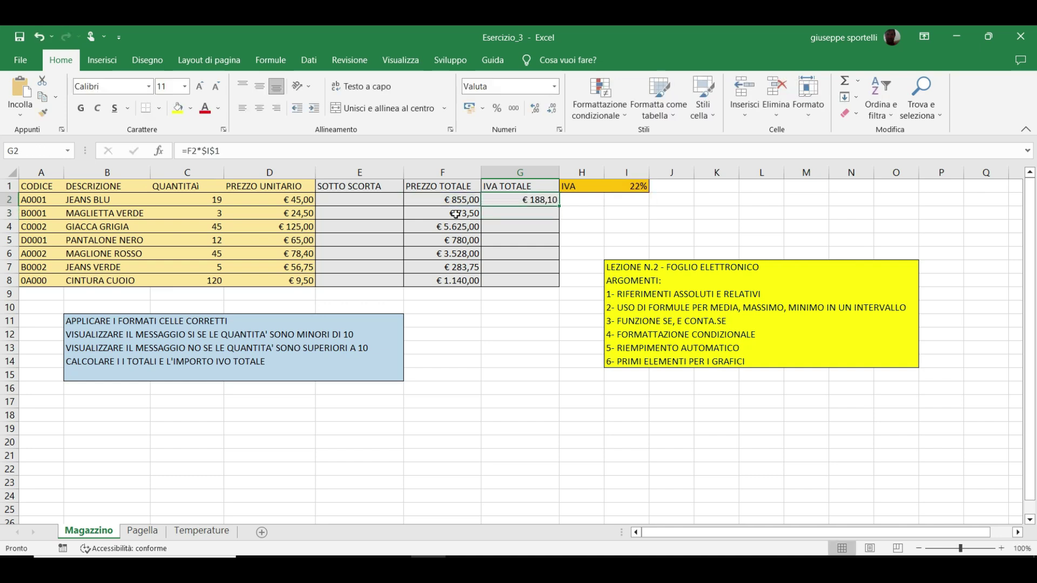
left_click_drag(561, 207, 552, 287)
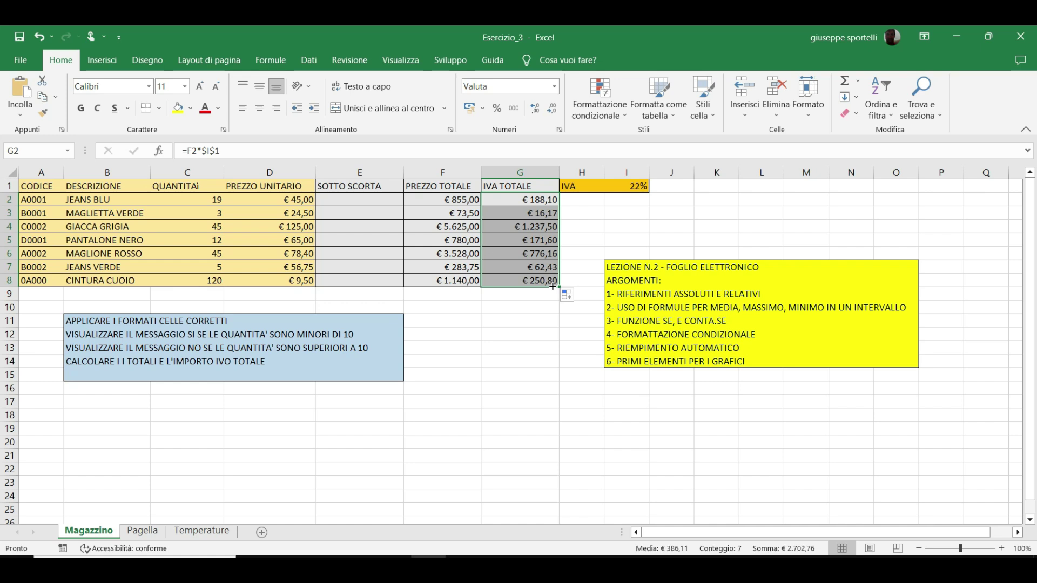
Step: Select SOTTO SCORTA cell E2, checking quantity C2, and display the Formule ribbon
left_click(370, 201)
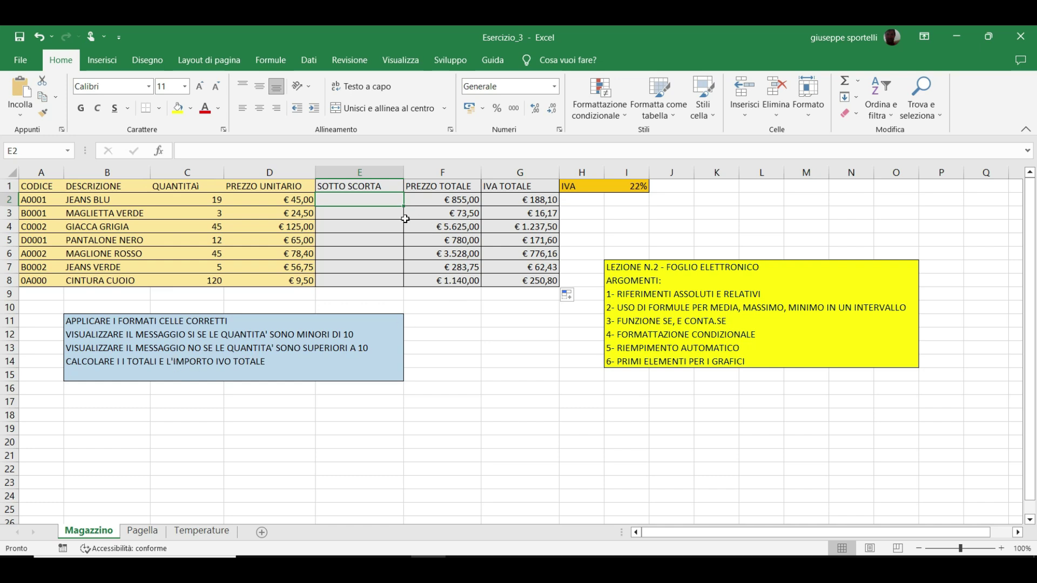
left_click(202, 203)
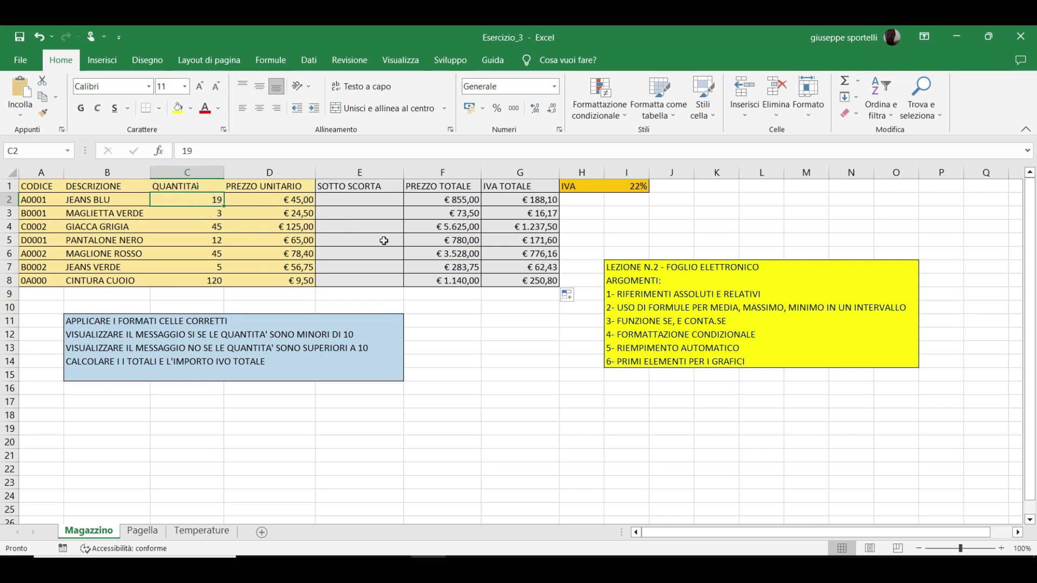
left_click(349, 201)
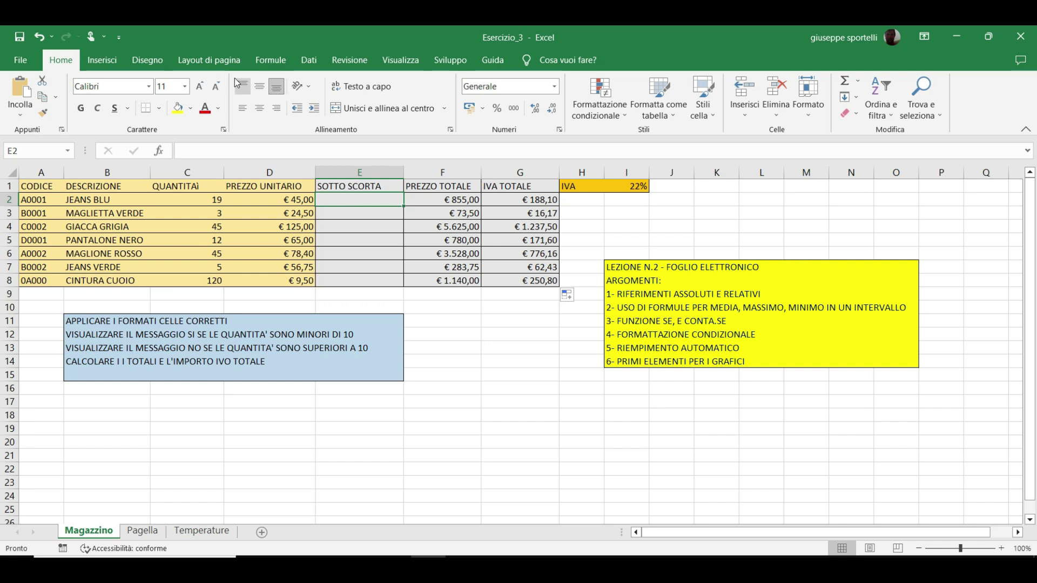
left_click(267, 59)
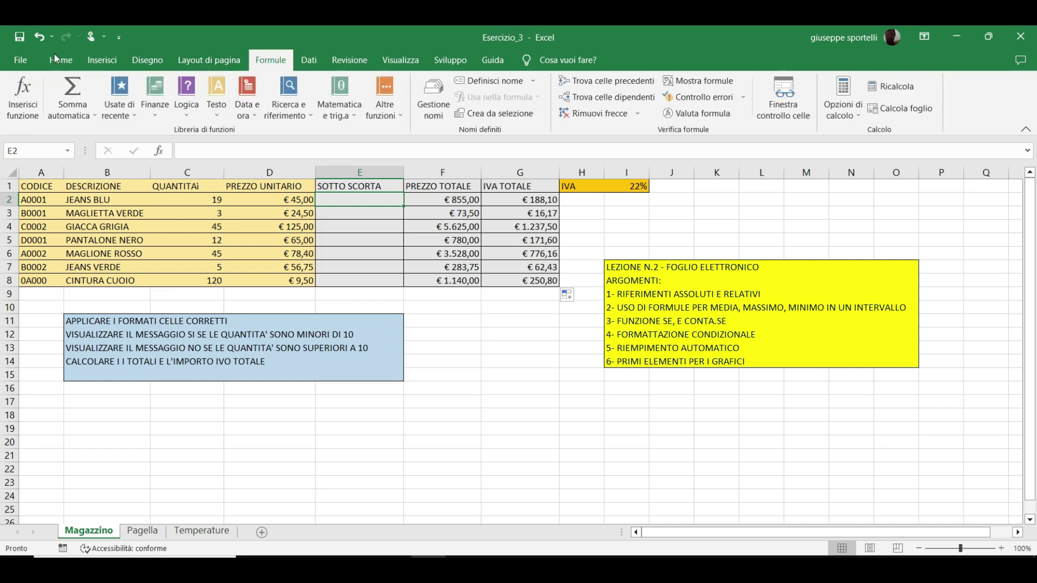
Step: Insert =SE(C2<10;"SI";"NO") into E2 through the function arguments window
left_click(23, 98)
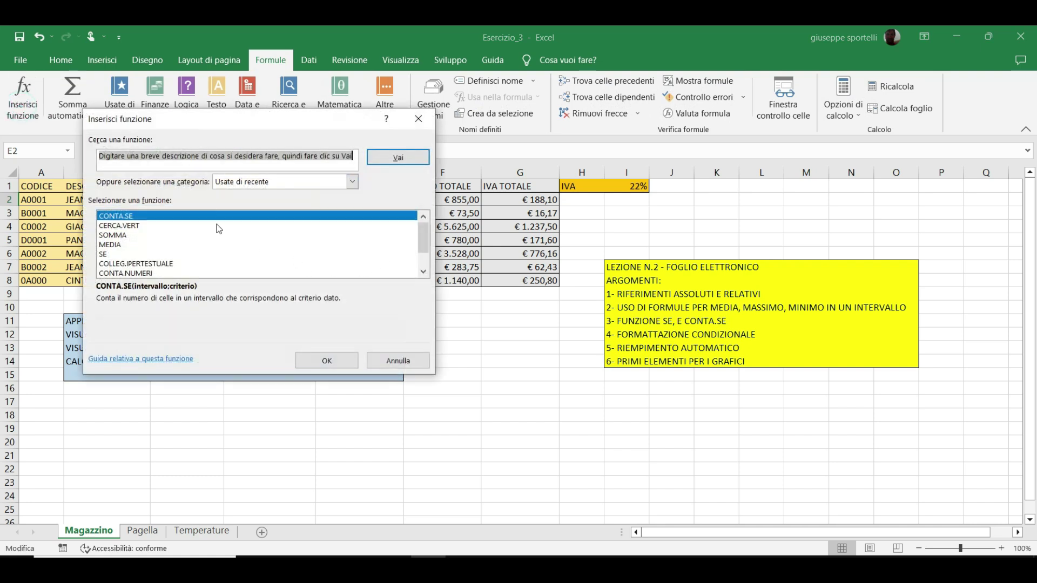
left_click(119, 254)
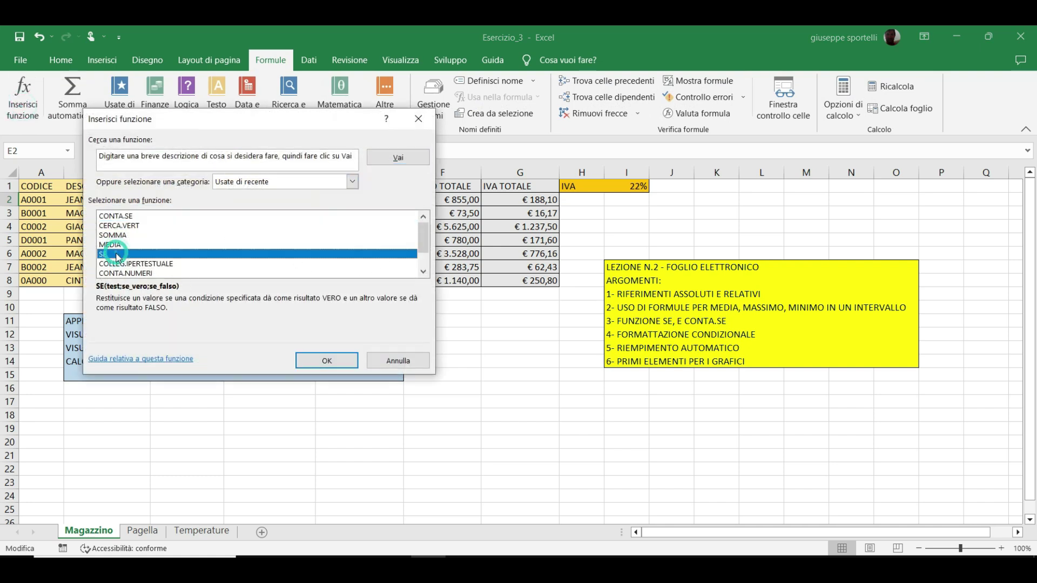
left_click(333, 359)
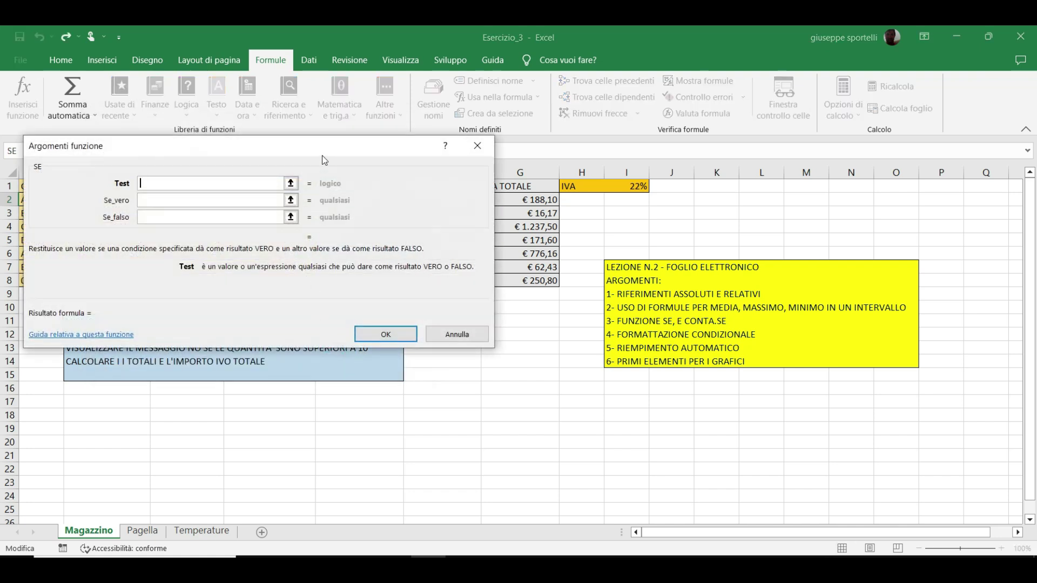
left_click_drag(324, 160, 560, 279)
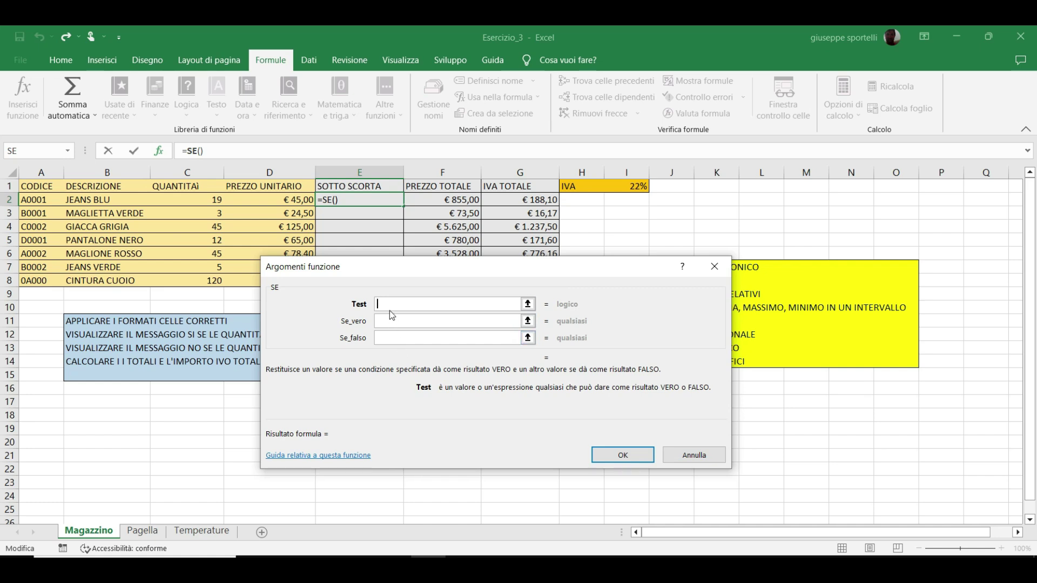
left_click(195, 200)
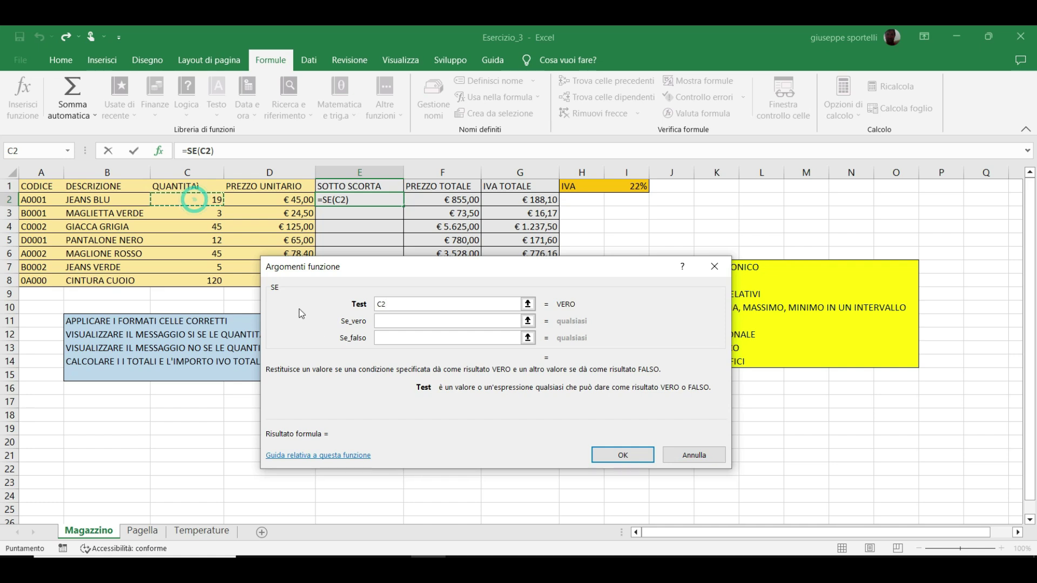
type("<10")
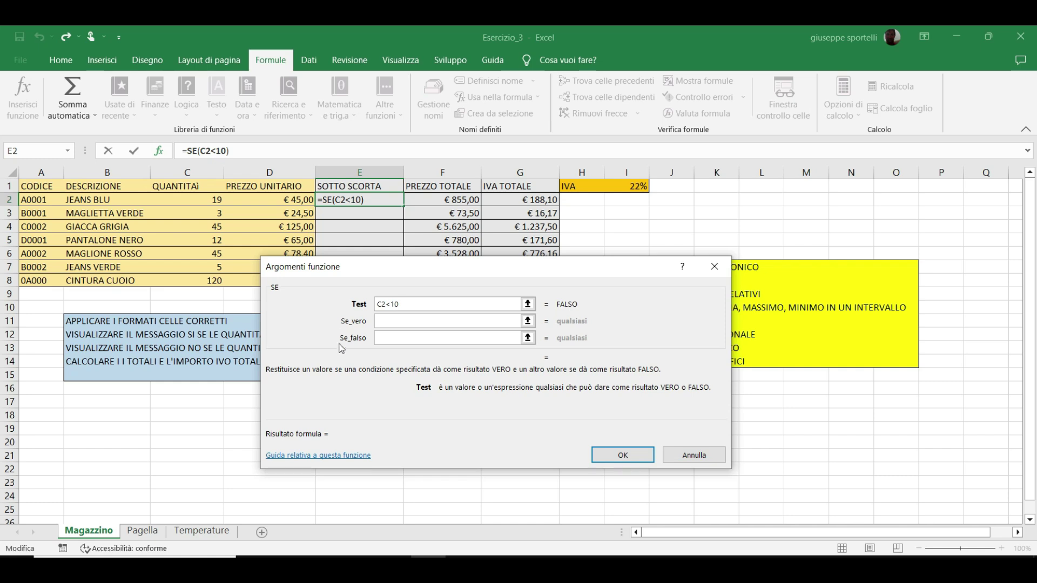
left_click(405, 321)
type("\"s")
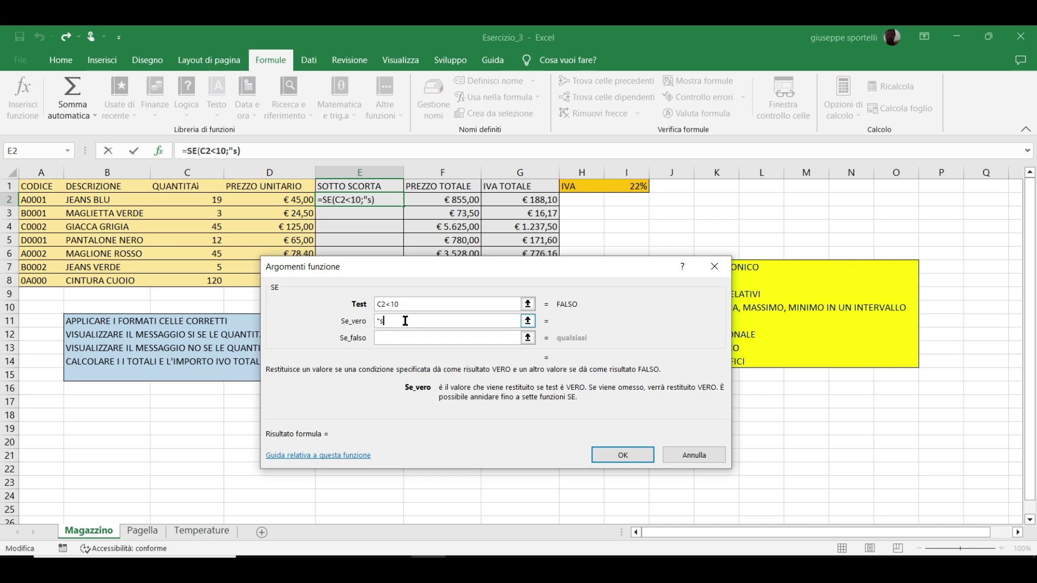
type("I\"")
key("Tab")
type("\"")
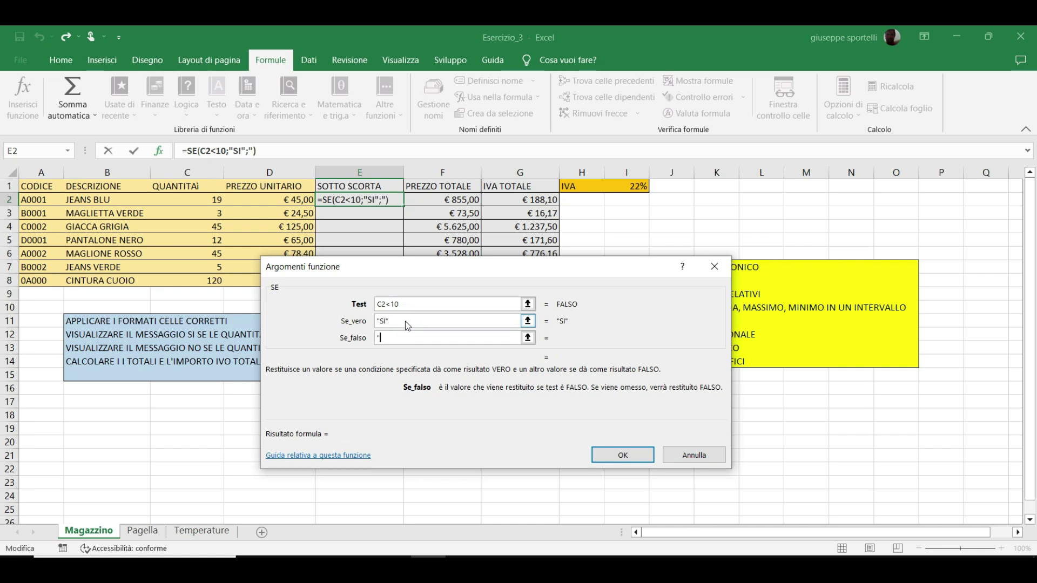
type("NO\"")
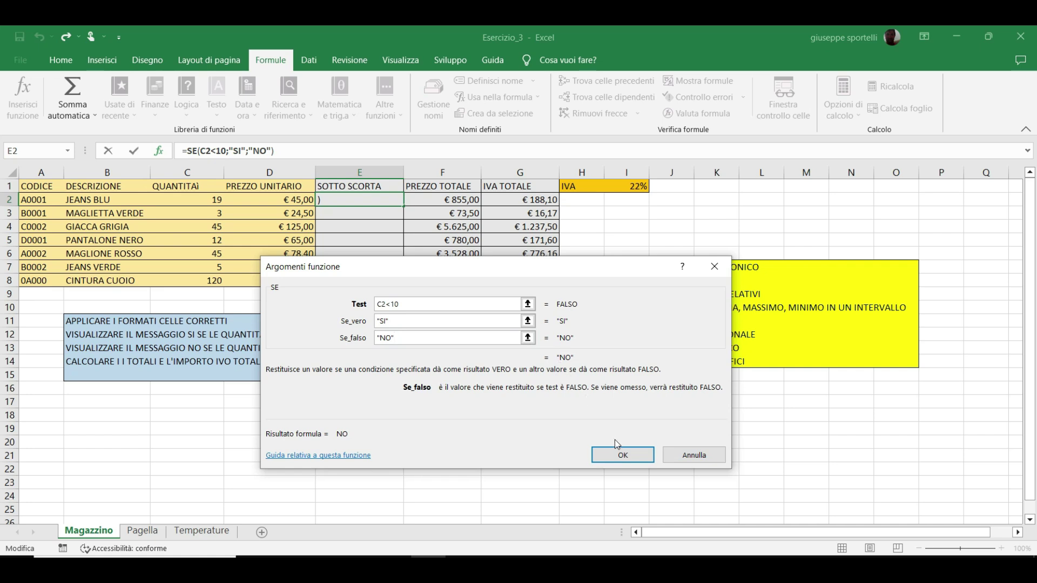
left_click(621, 454)
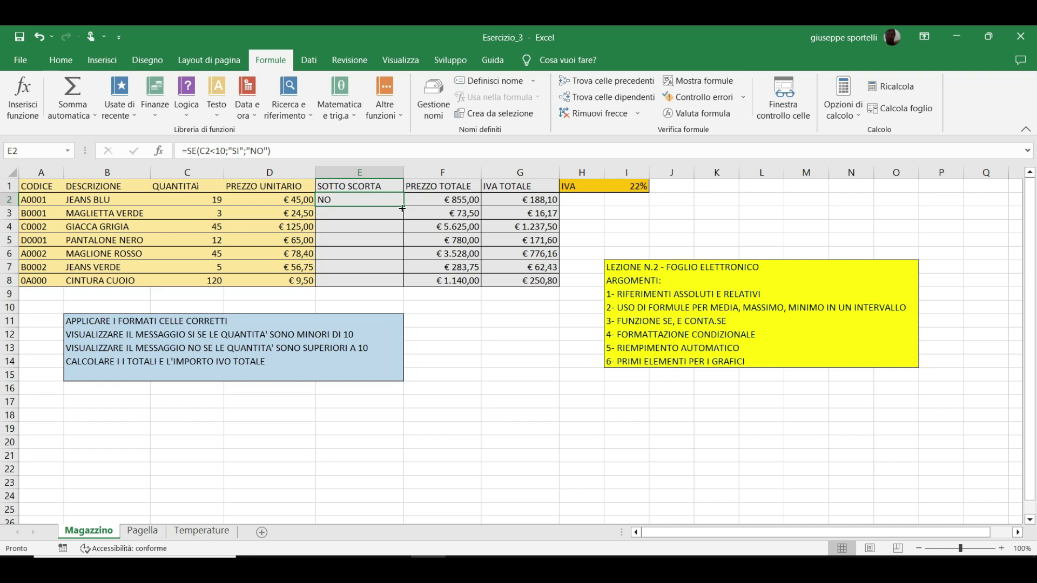
Step: Fill the SE formula from E2 down to E8 and verify the copied formulas
left_click_drag(405, 208, 402, 285)
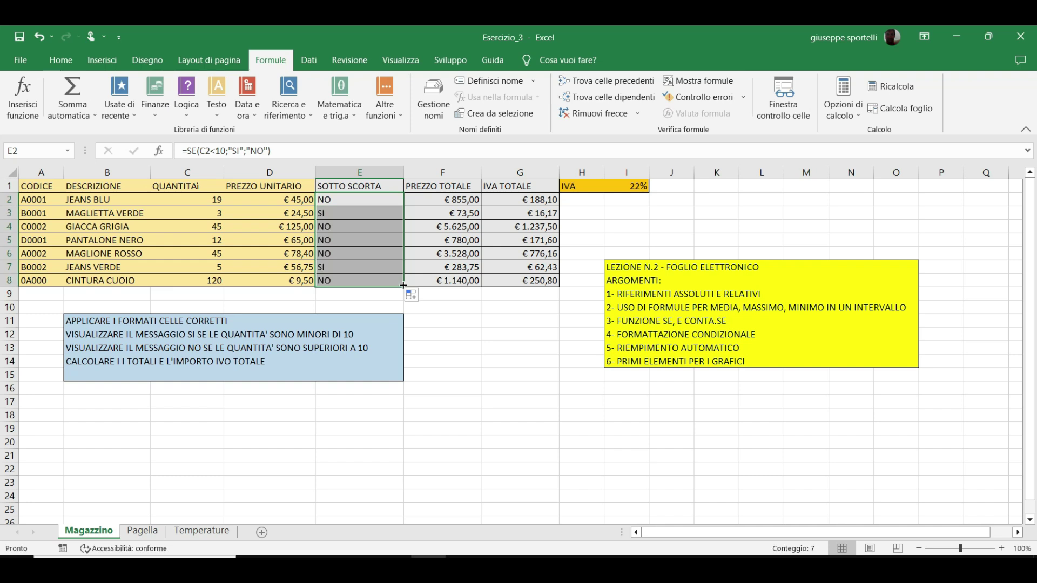
left_click(353, 241)
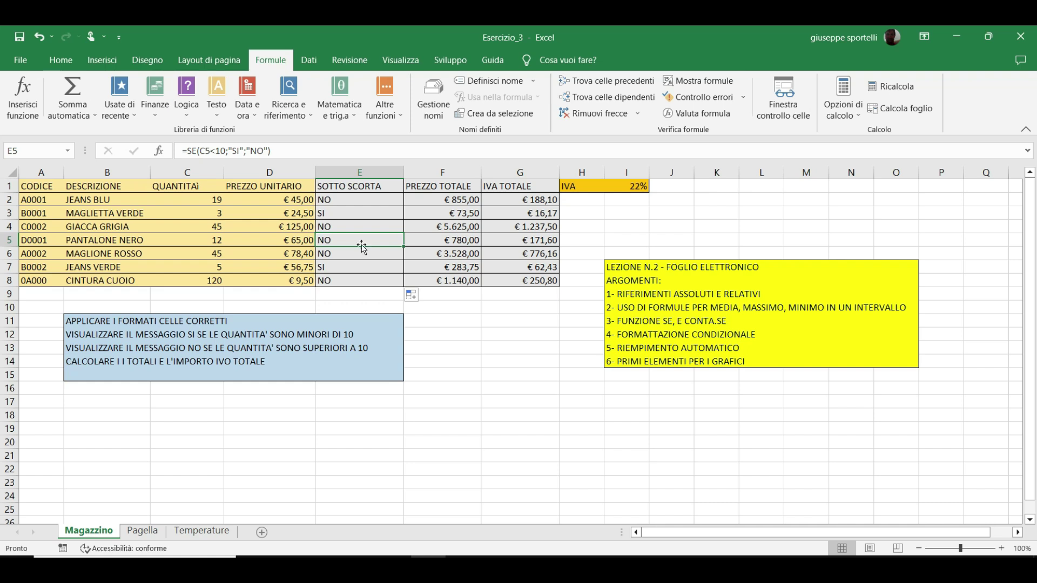
left_click(338, 192)
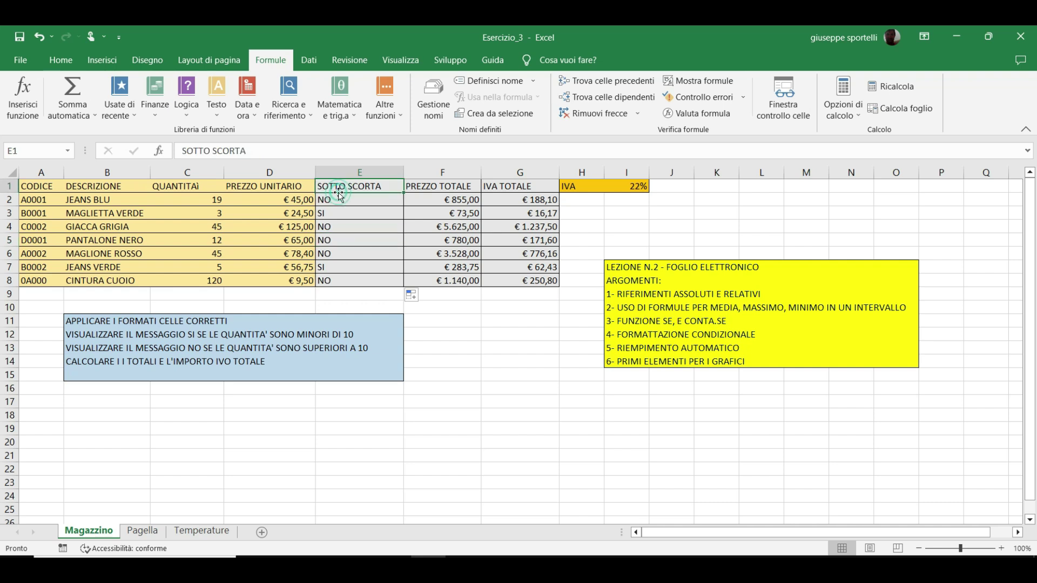
left_click(339, 199)
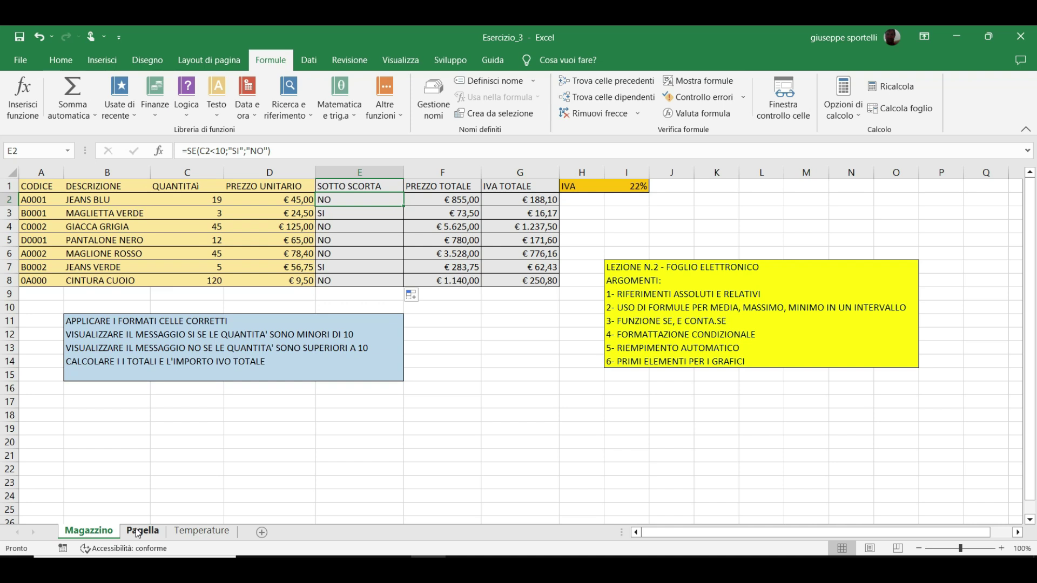
Step: Rename the Pagella sheet to Conteggio and inspect its A/R marks and the 12/04/2023 date
left_click(138, 531)
right_click(139, 530)
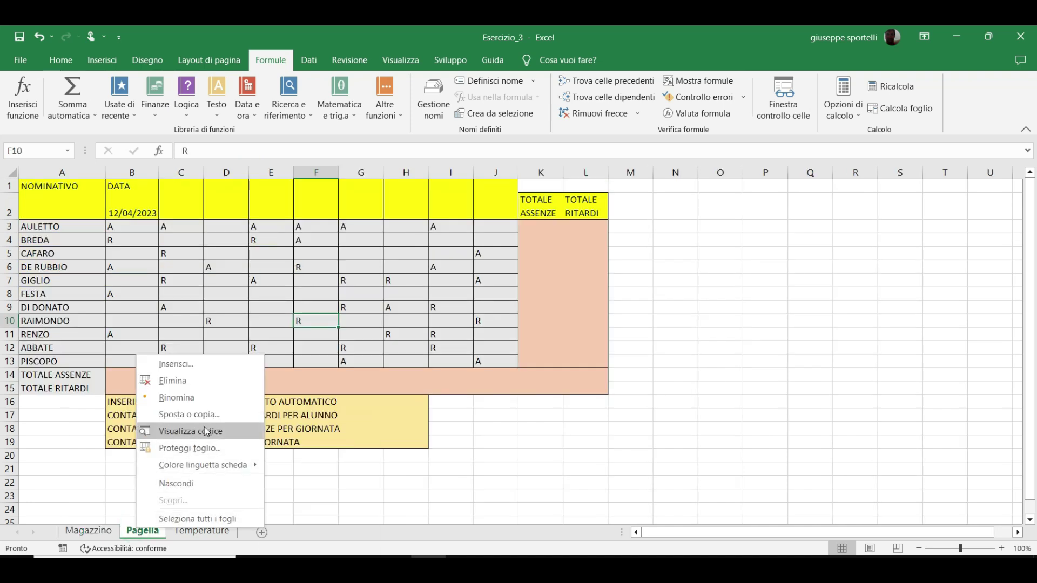
left_click(208, 398)
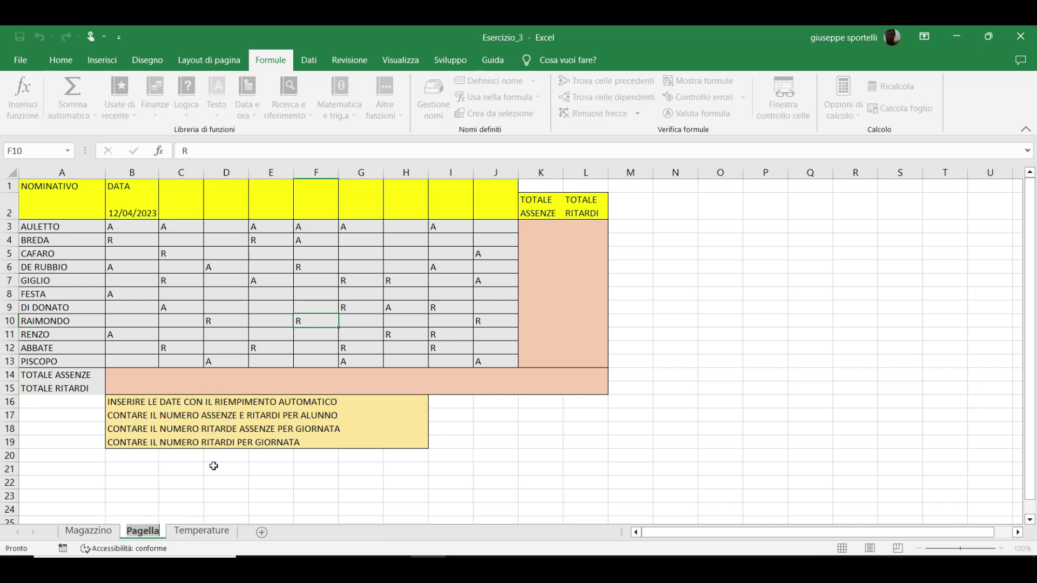
type("Conteggio")
key("Return")
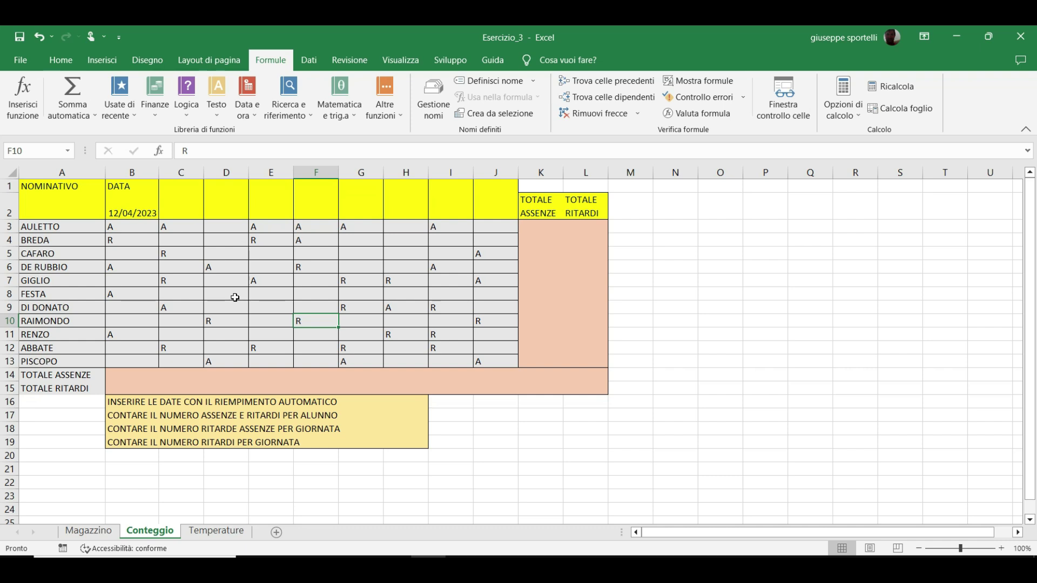
left_click(442, 226)
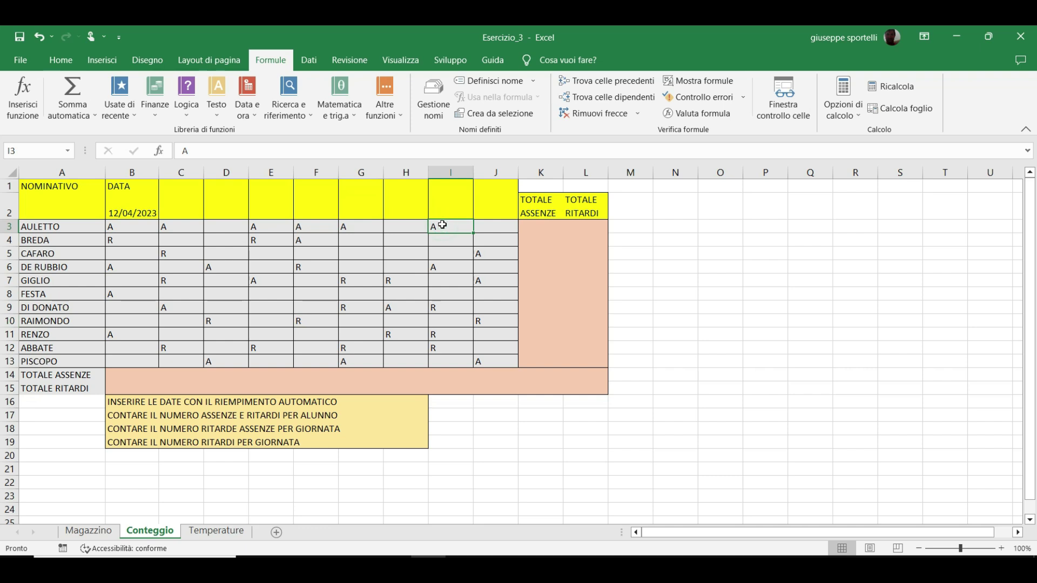
left_click(493, 323)
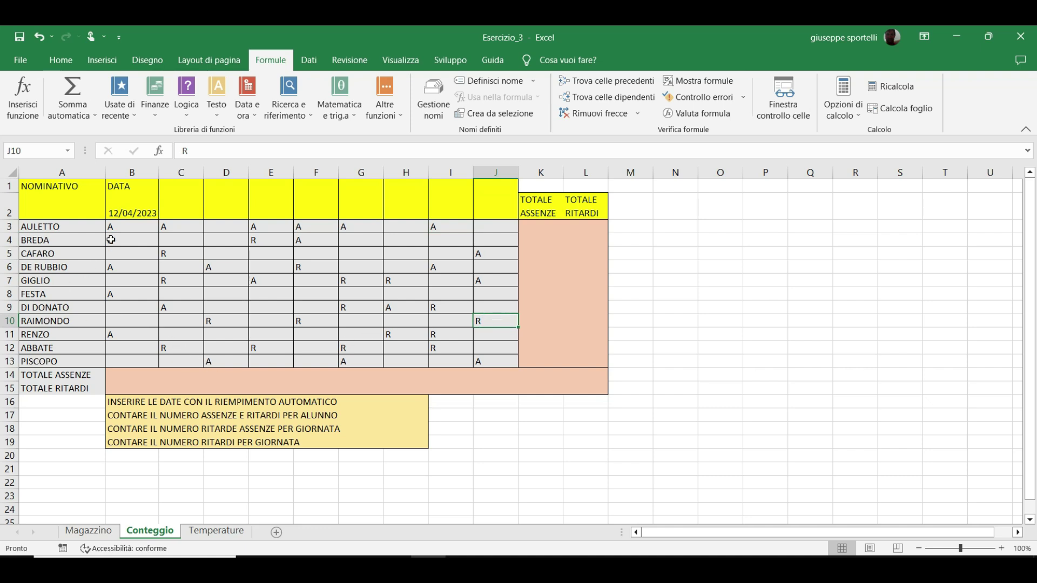
type("R")
left_click(142, 209)
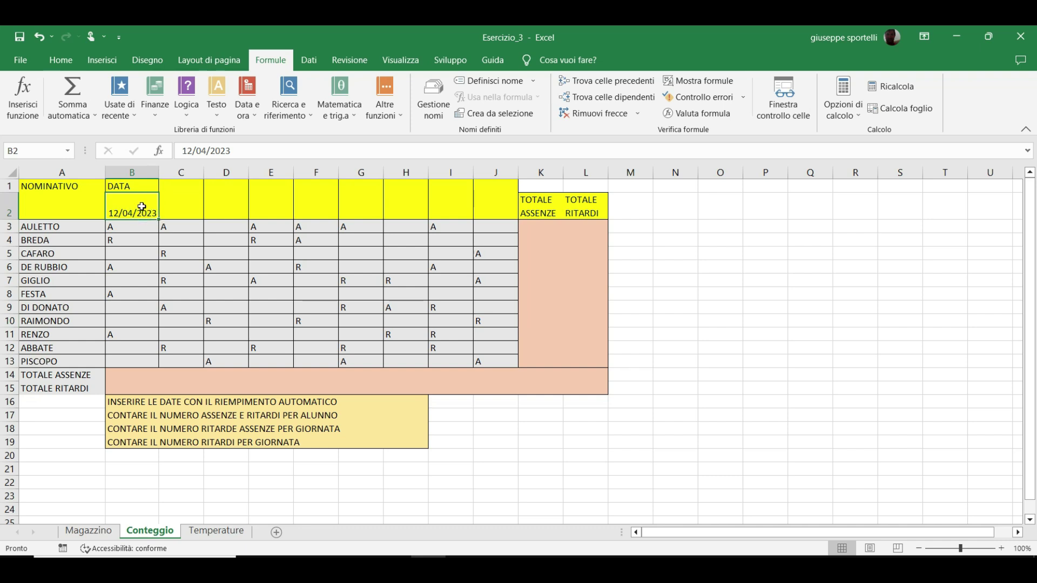
Step: Confirm B2's date format and extend the date series along row 2 to J2
right_click(142, 207)
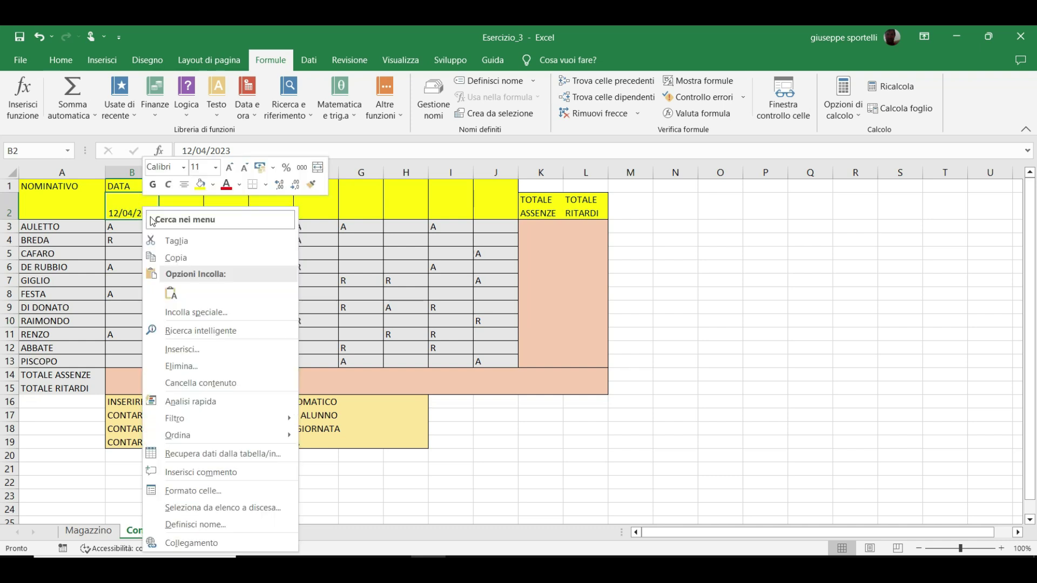
left_click(209, 490)
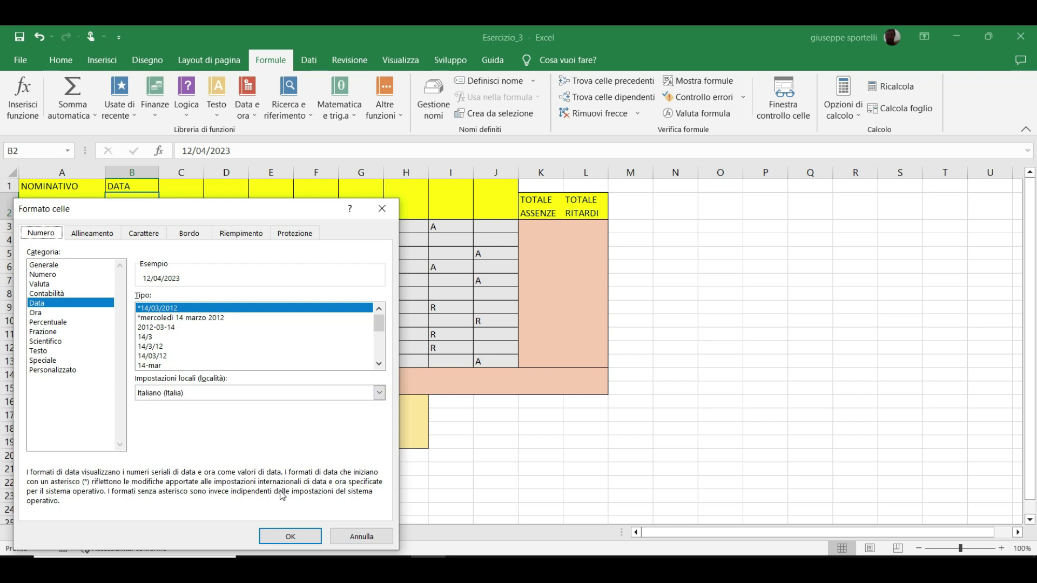
left_click(268, 539)
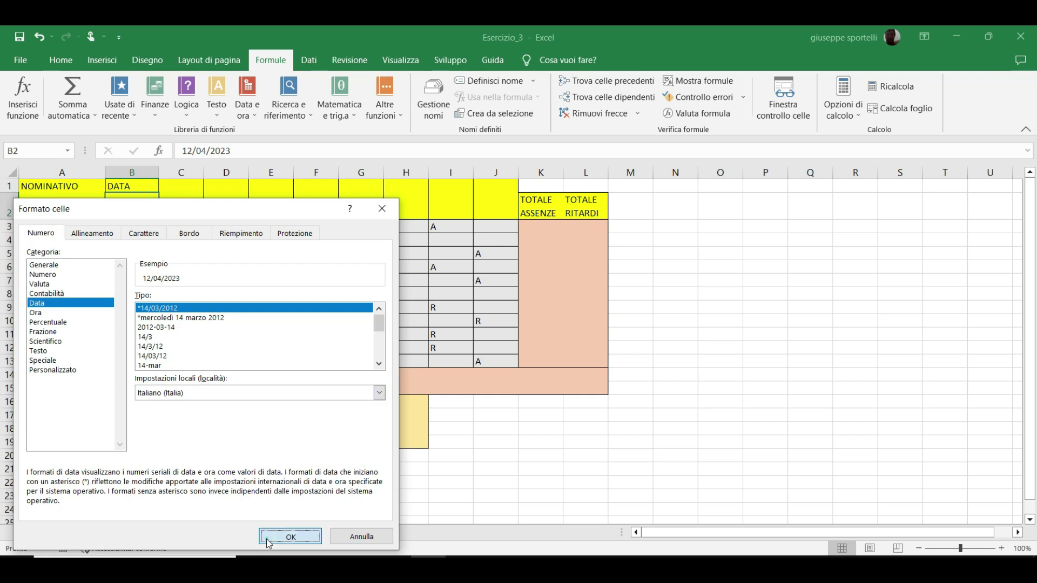
left_click_drag(160, 221, 356, 213)
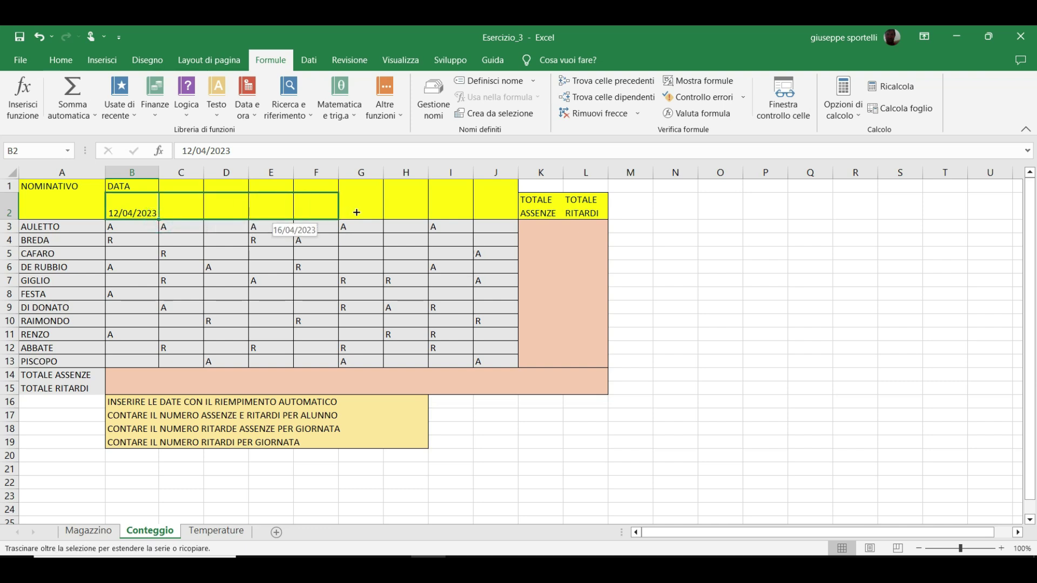
left_click_drag(450, 196, 522, 196)
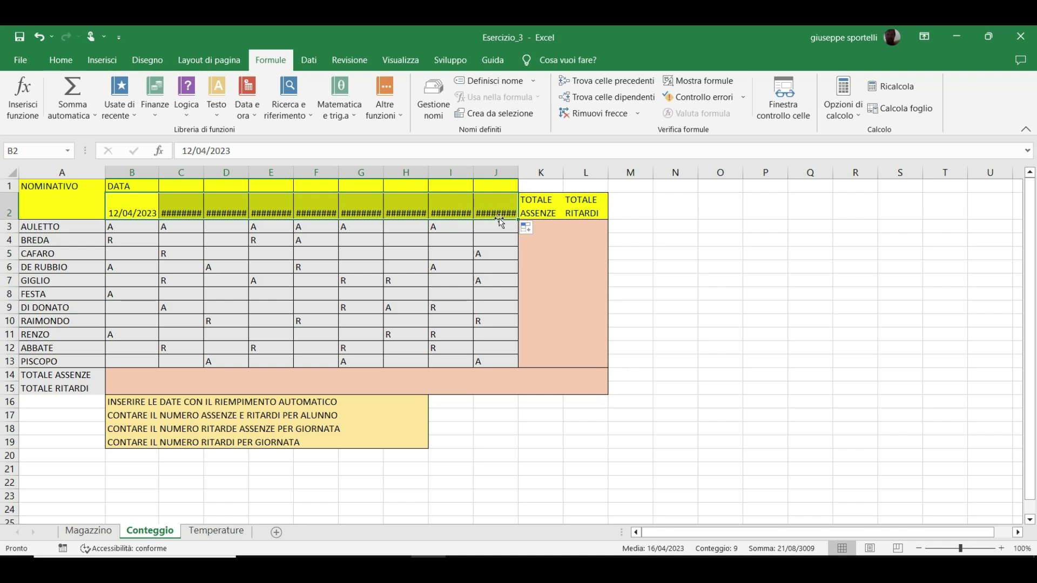
Step: AutoFit columns J through C so dates 13/04/2023 to 20/04/2023 show in full
double_click(520, 172)
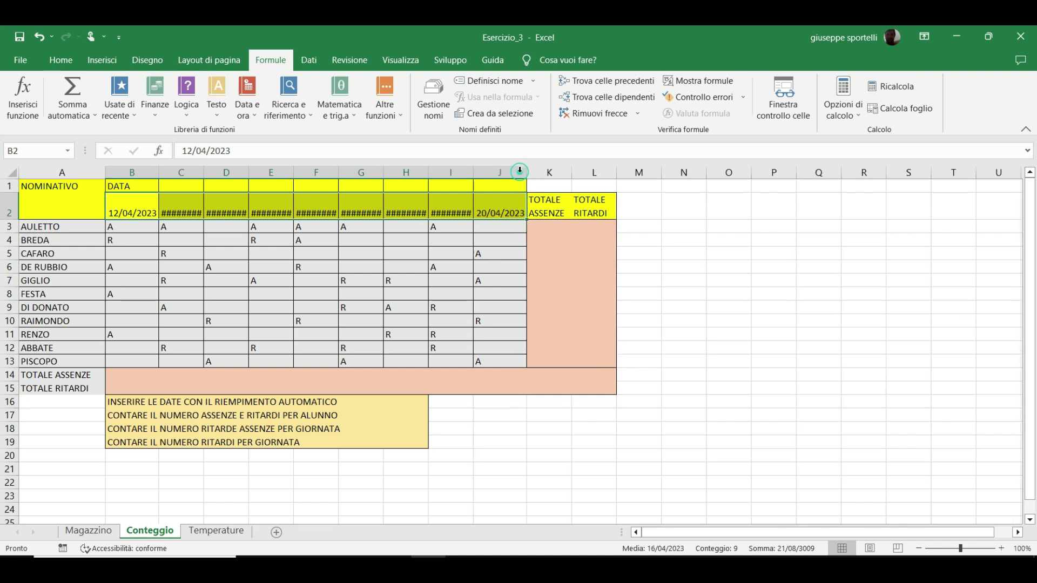
double_click(473, 172)
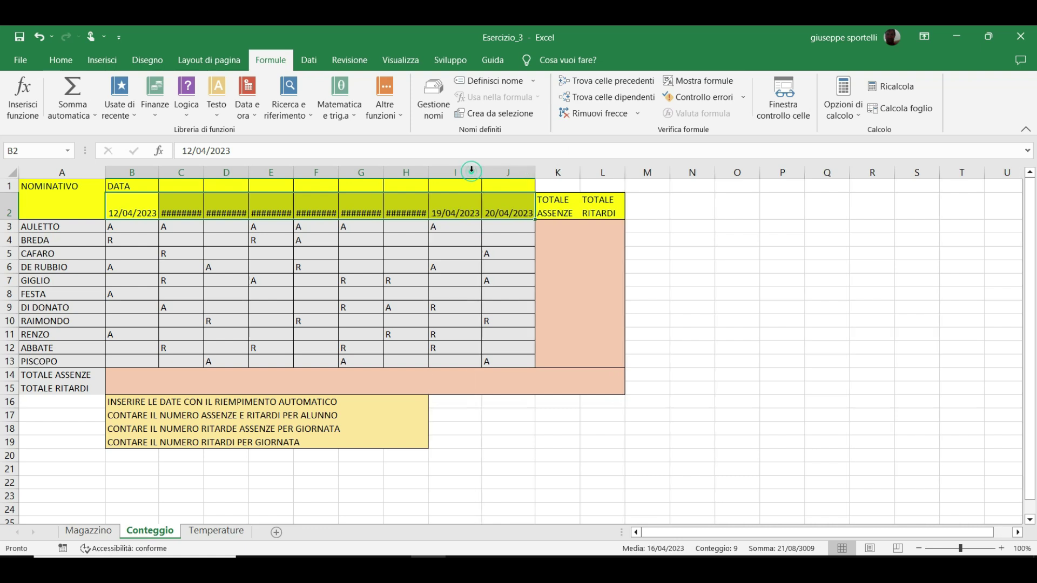
double_click(428, 172)
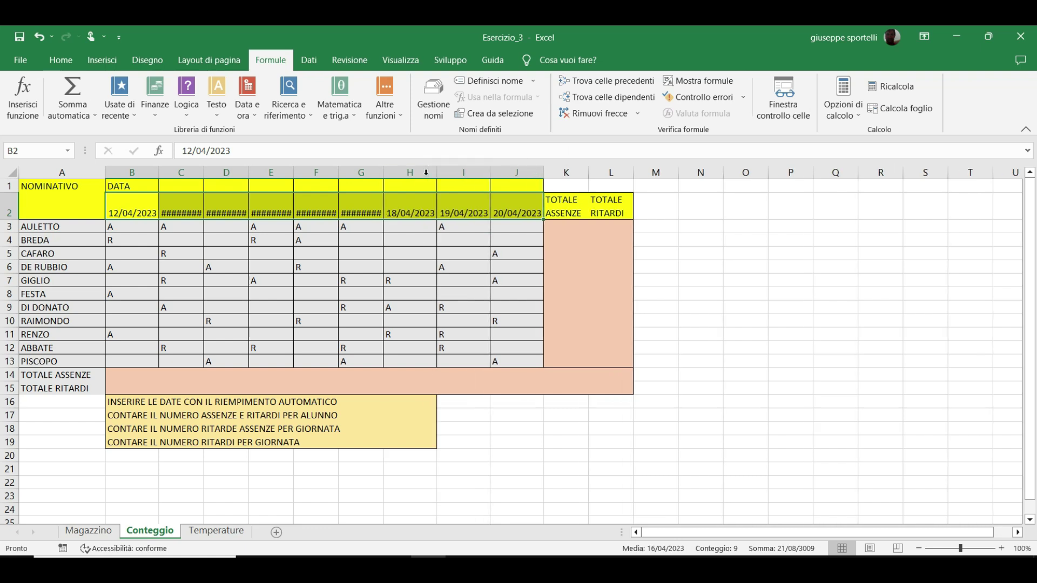
double_click(382, 171)
double_click(339, 172)
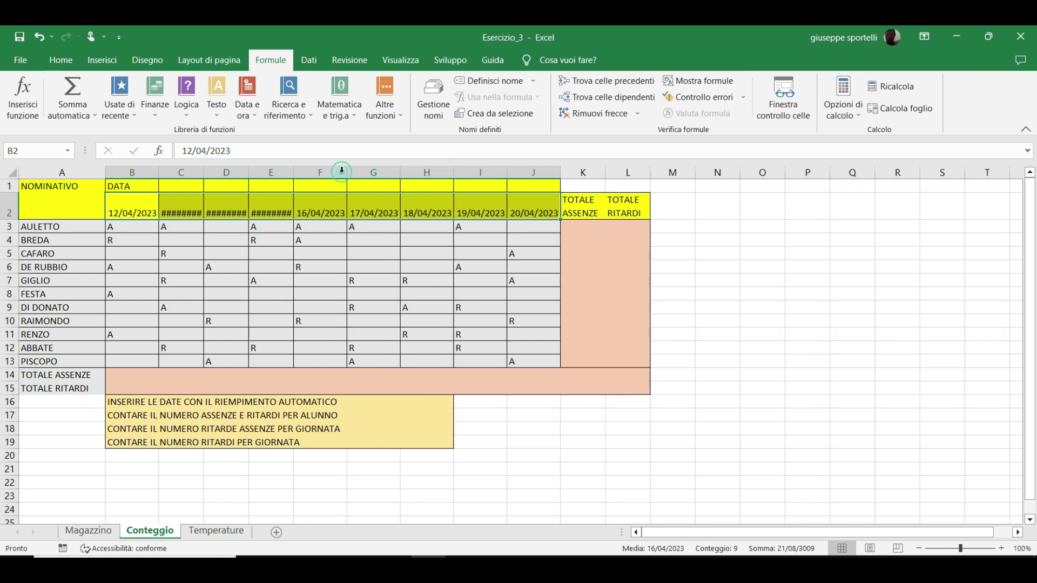
double_click(294, 171)
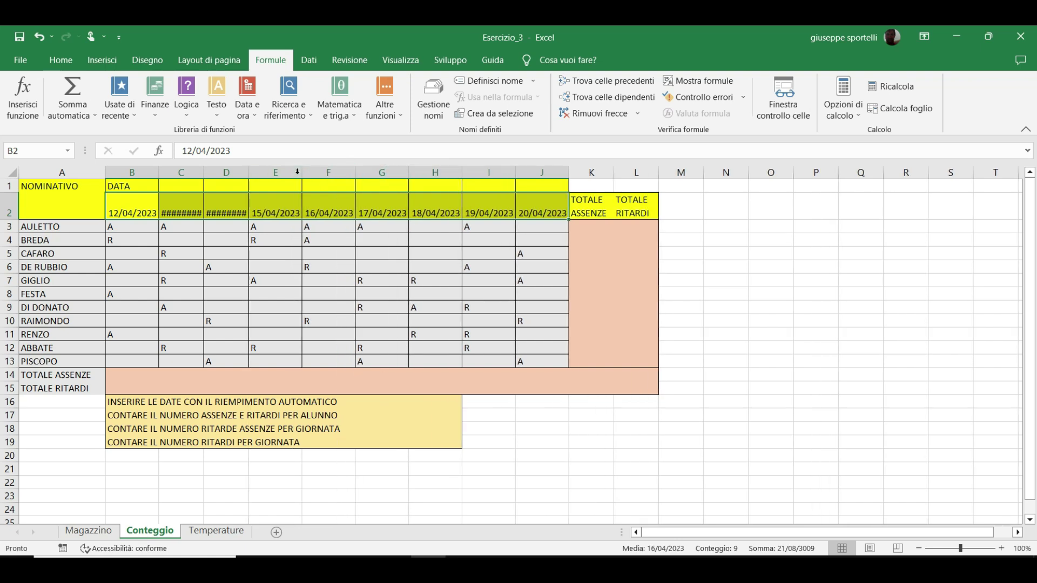
double_click(250, 172)
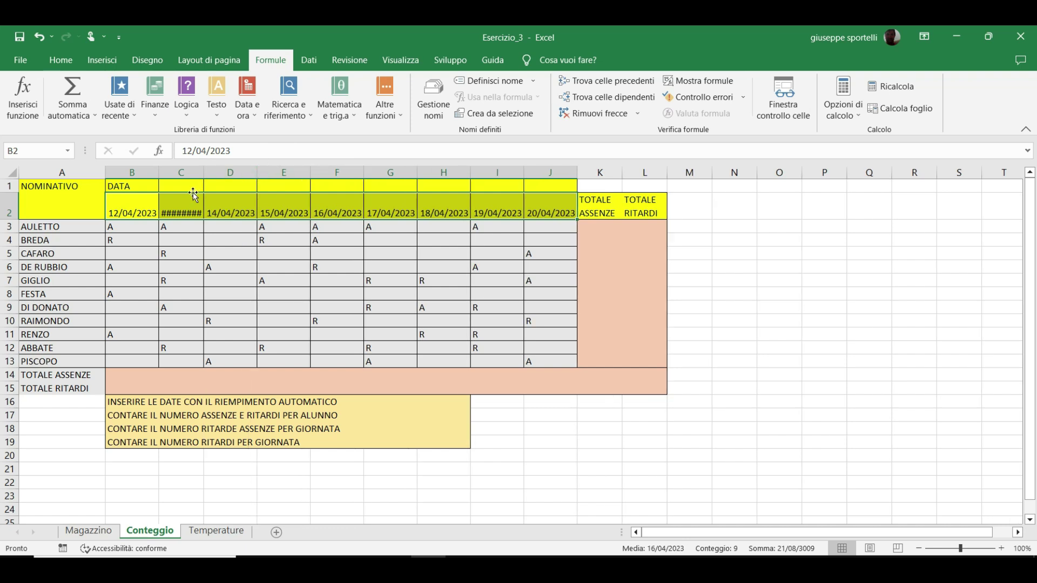
double_click(205, 172)
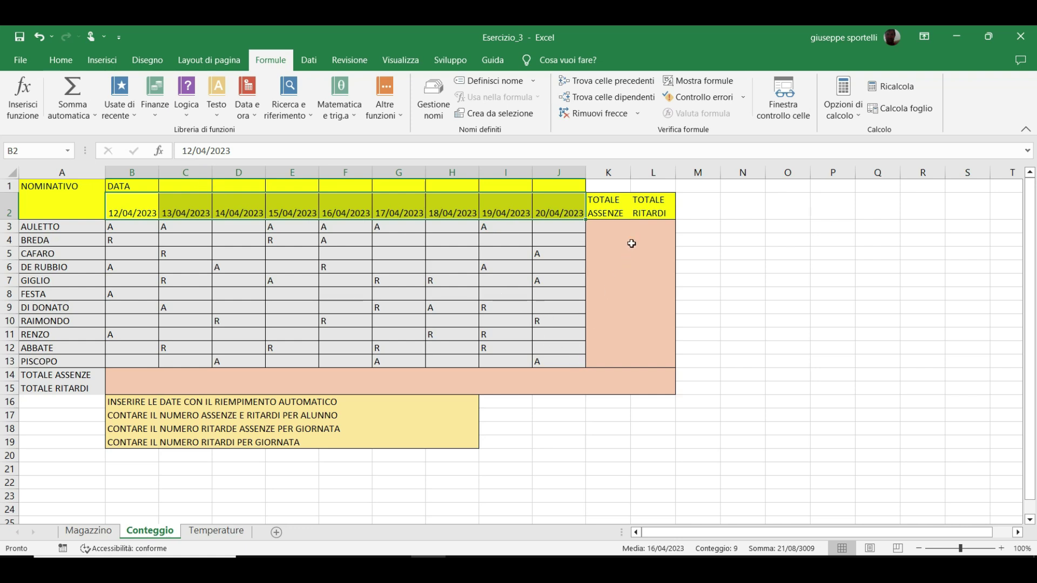
Step: Select the totals range K3:L13, dismissing an accidentally opened sheet protection dialog
left_click_drag(614, 229, 628, 362)
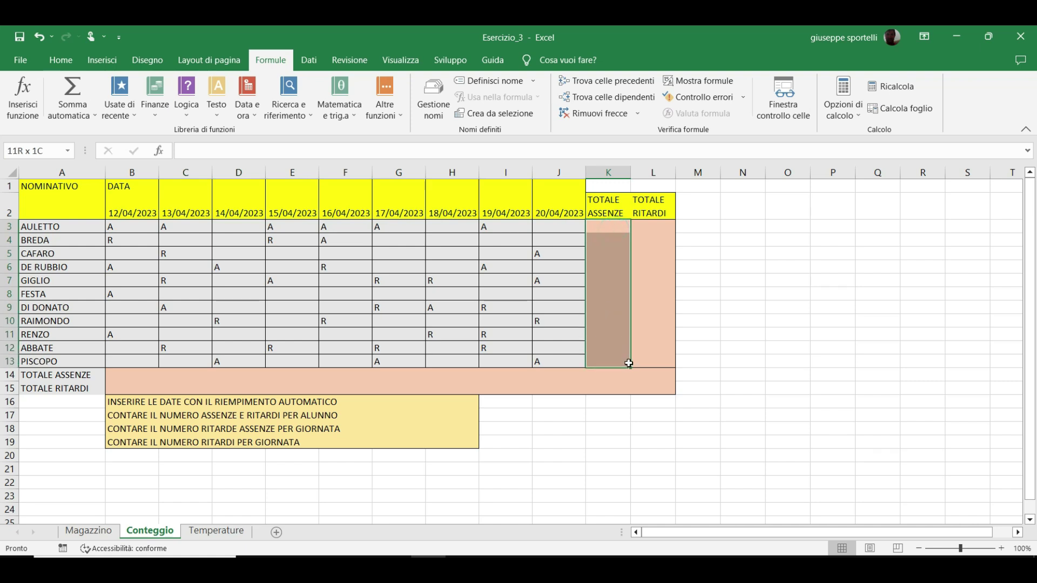
left_click_drag(629, 363, 658, 359)
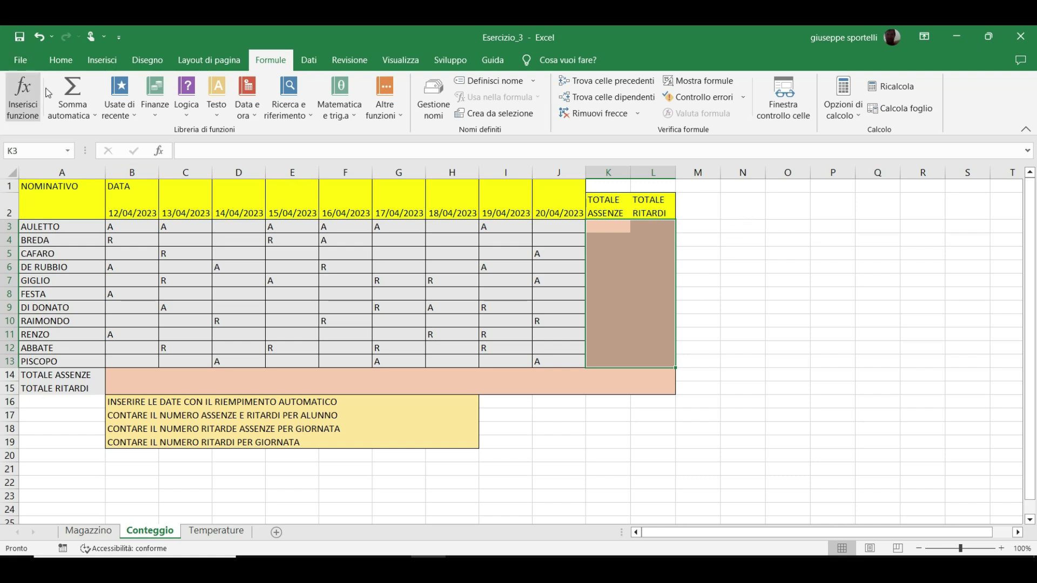
left_click(74, 63)
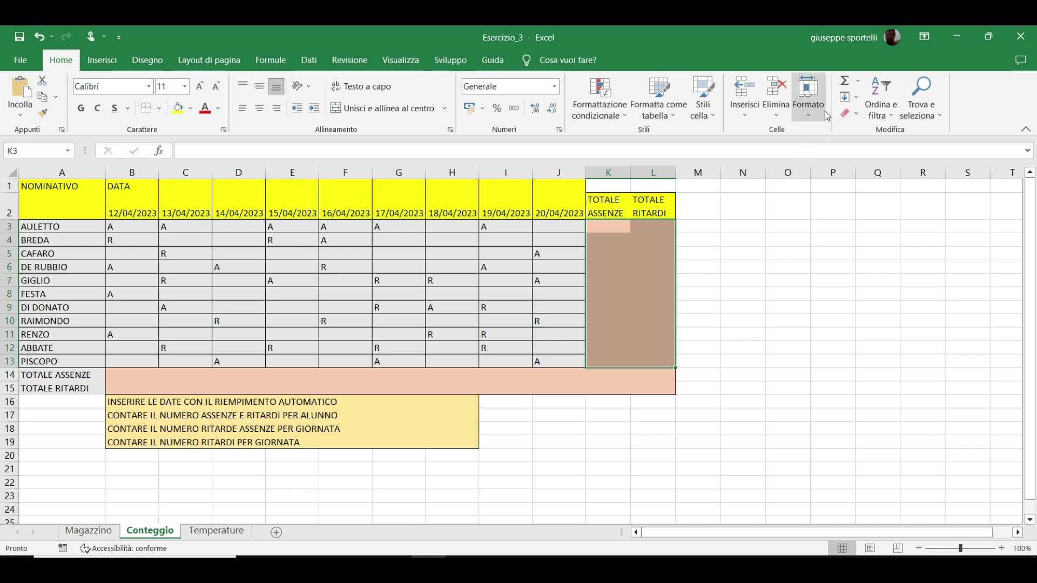
left_click(808, 103)
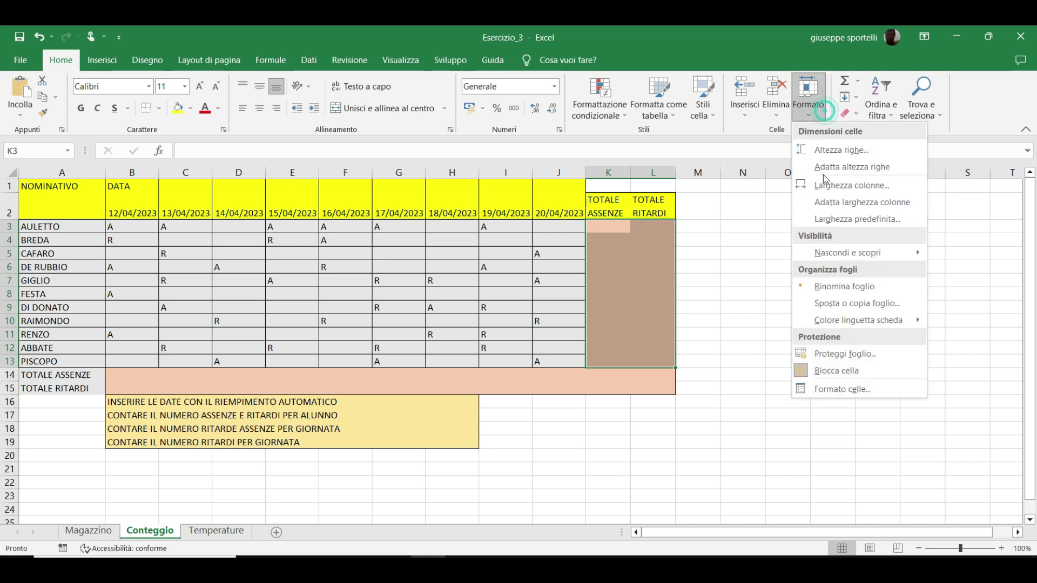
left_click(841, 359)
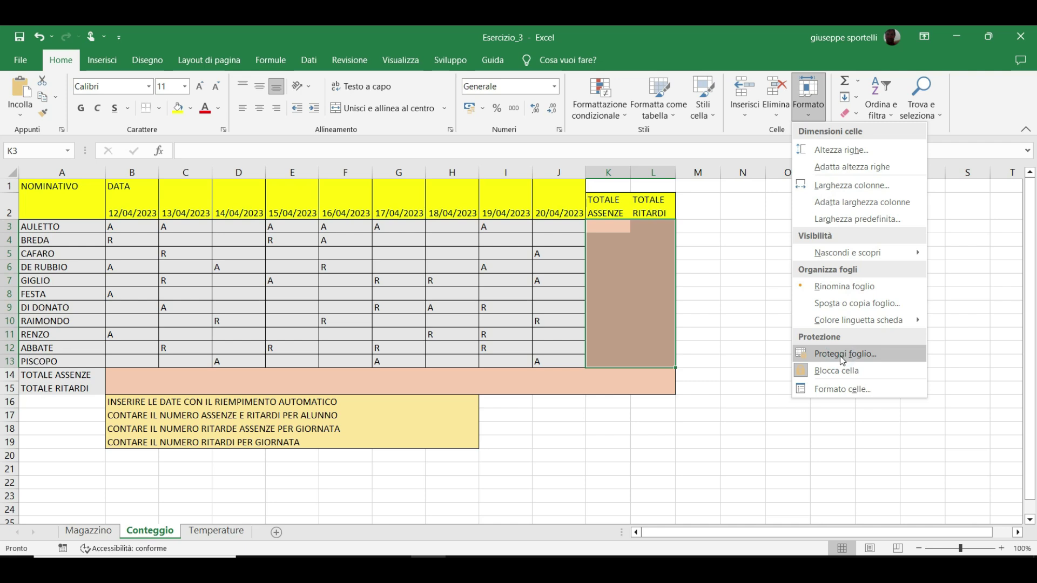
left_click(840, 355)
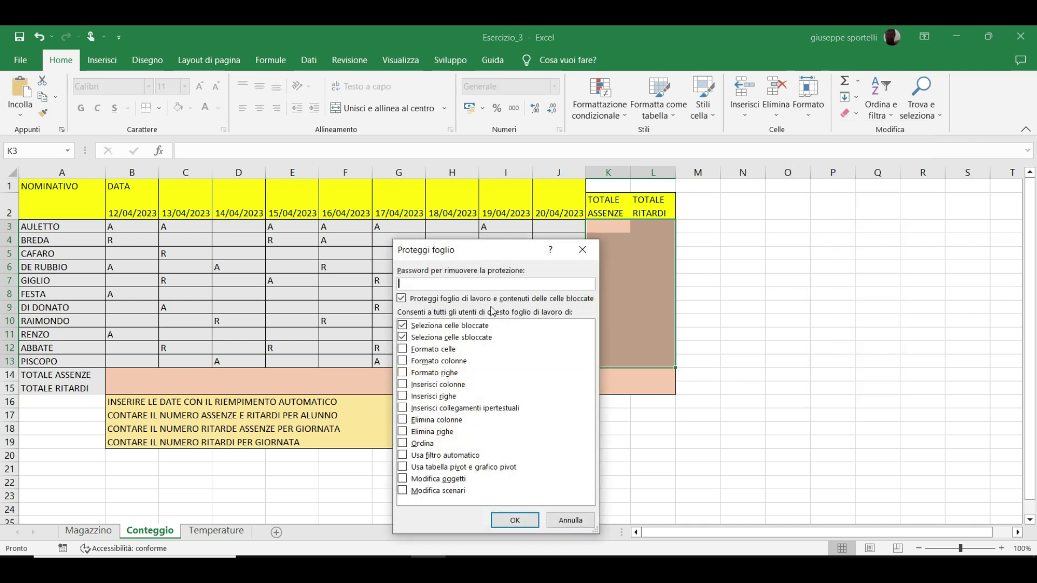
left_click(585, 249)
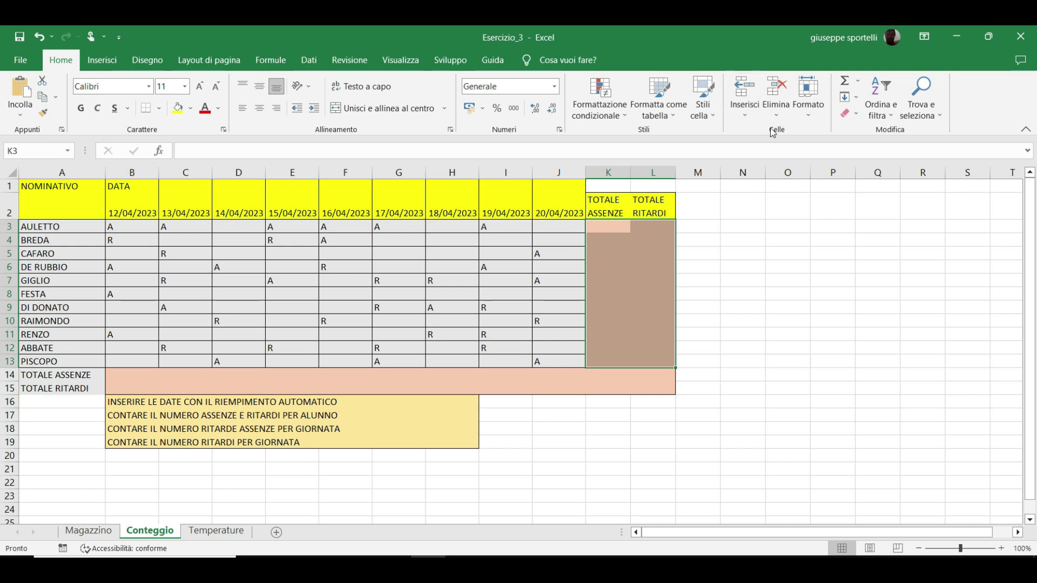
Step: Add inside horizontal borders to K3:L13 via the Bordo tab and check the result
left_click(805, 113)
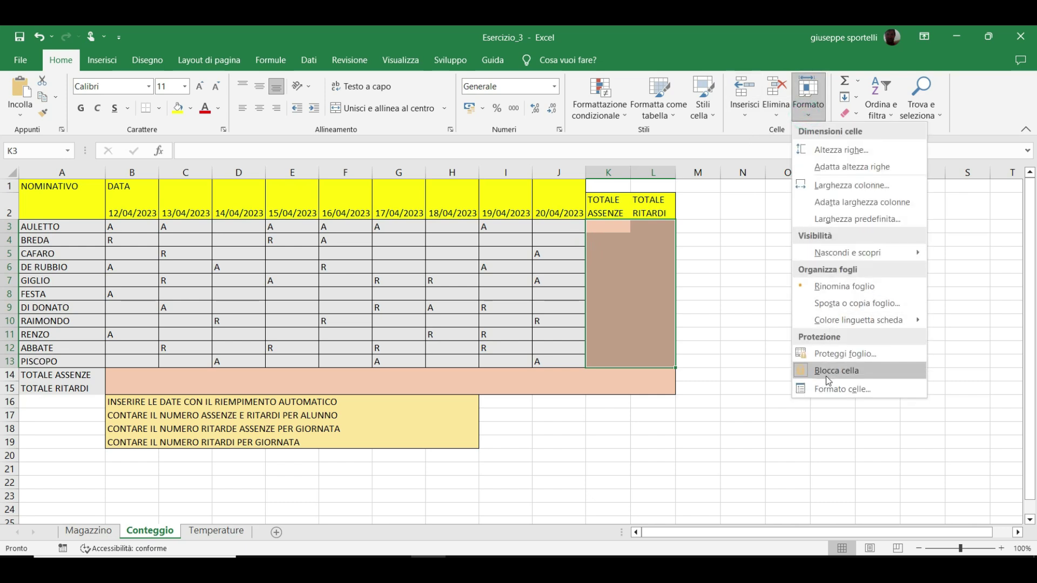
left_click(831, 385)
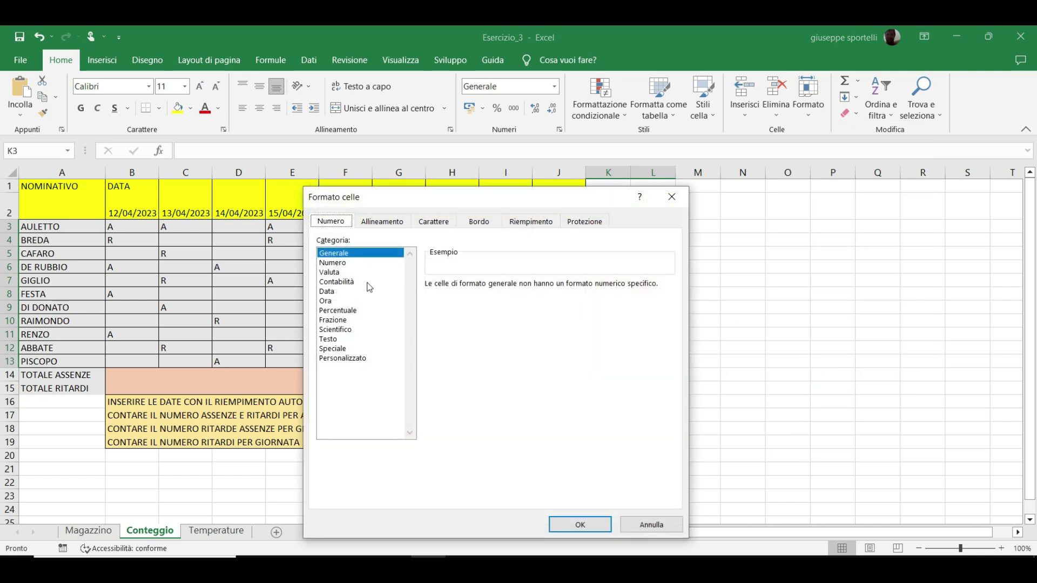
left_click(493, 223)
left_click(515, 346)
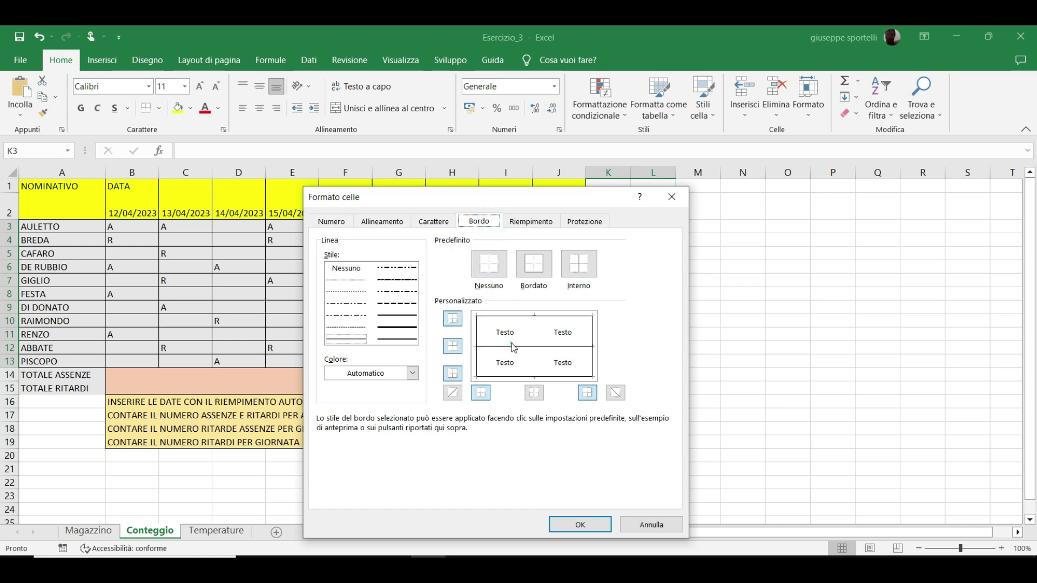
left_click(564, 532)
left_click(606, 228)
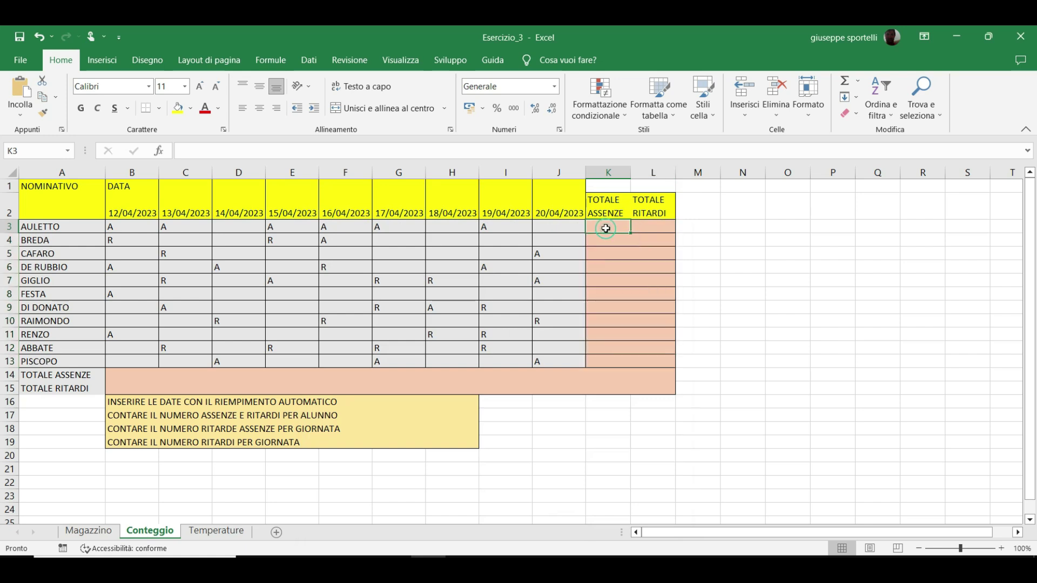
left_click(621, 242)
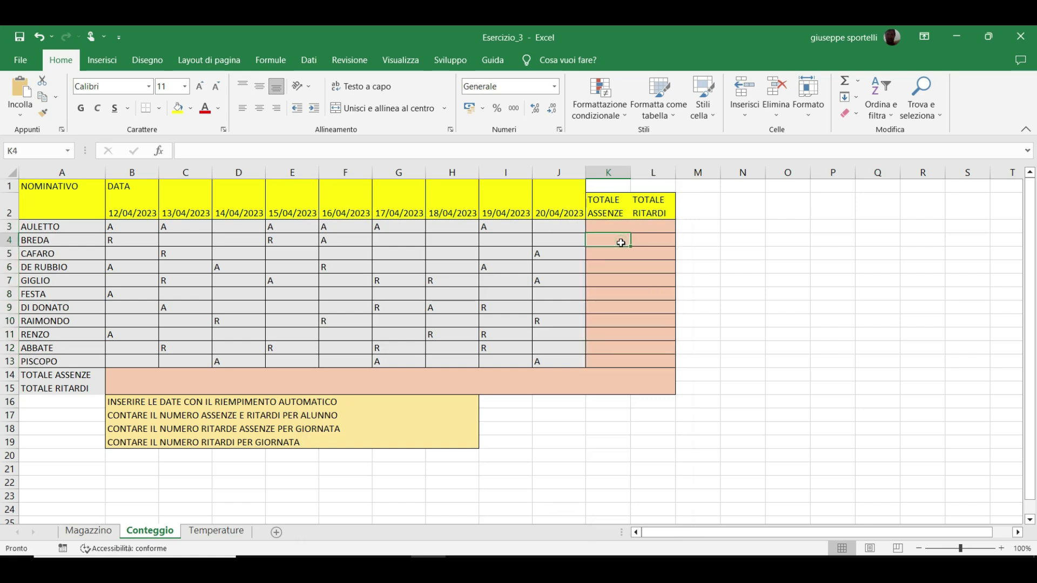
left_click(604, 227)
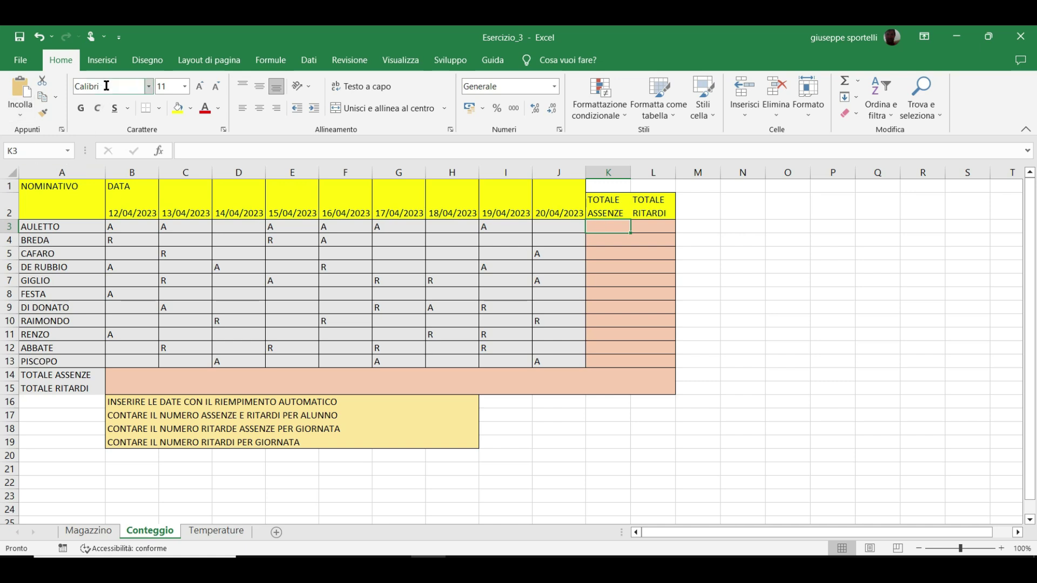
Step: Enter =CONTA.SE(B3:J3;"A") in K3 to count AULETTO's absences, giving 6
left_click(270, 59)
left_click(16, 104)
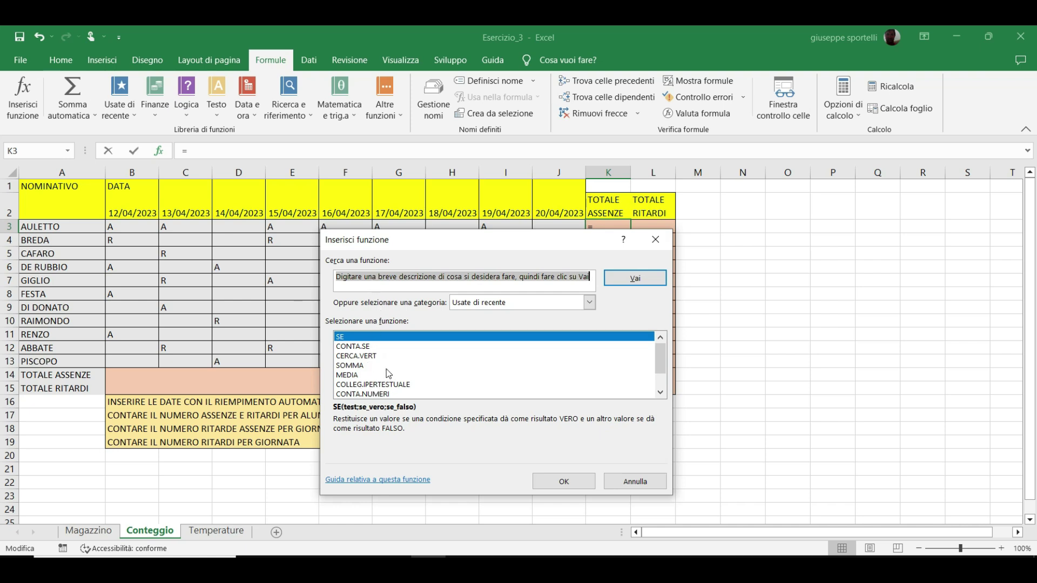
scroll(390, 359, "down", 1)
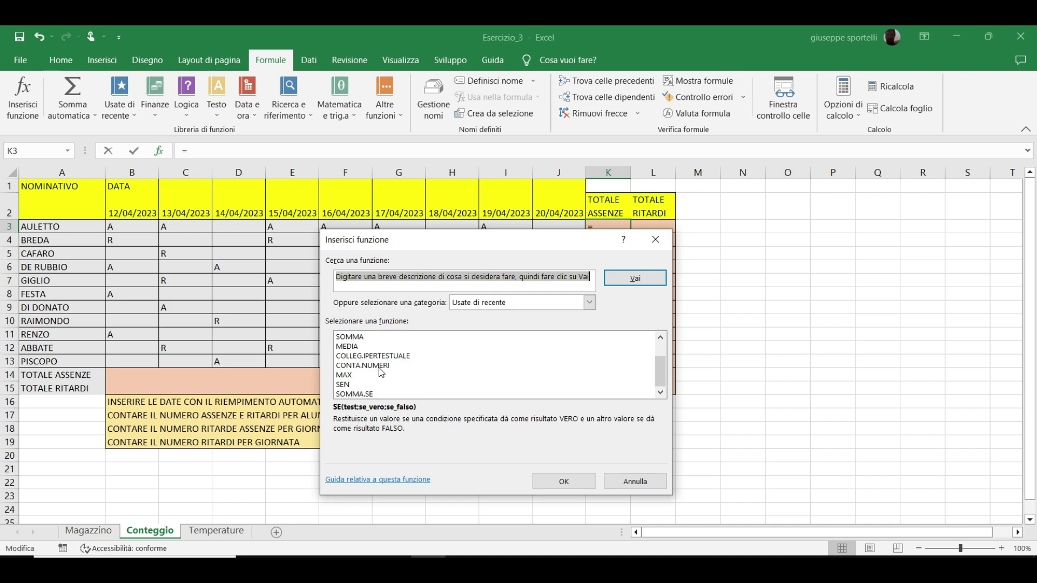
scroll(372, 387, "up", 1)
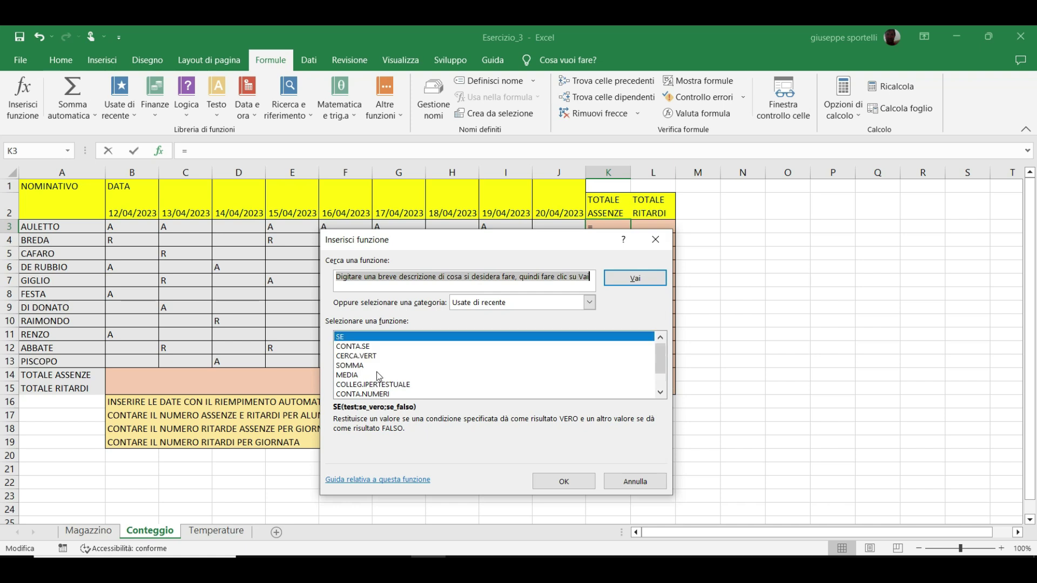
left_click(361, 347)
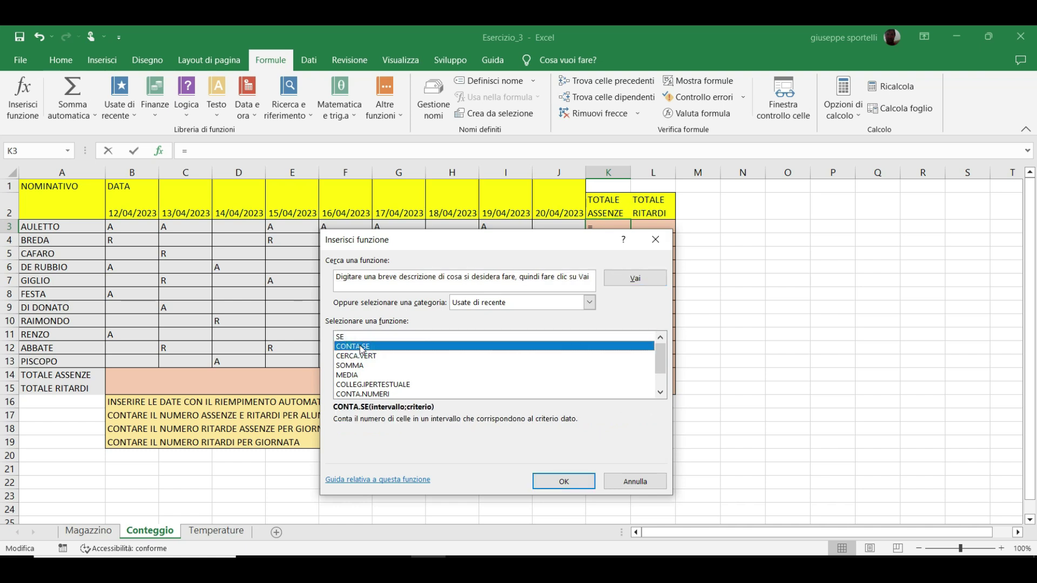
left_click(540, 480)
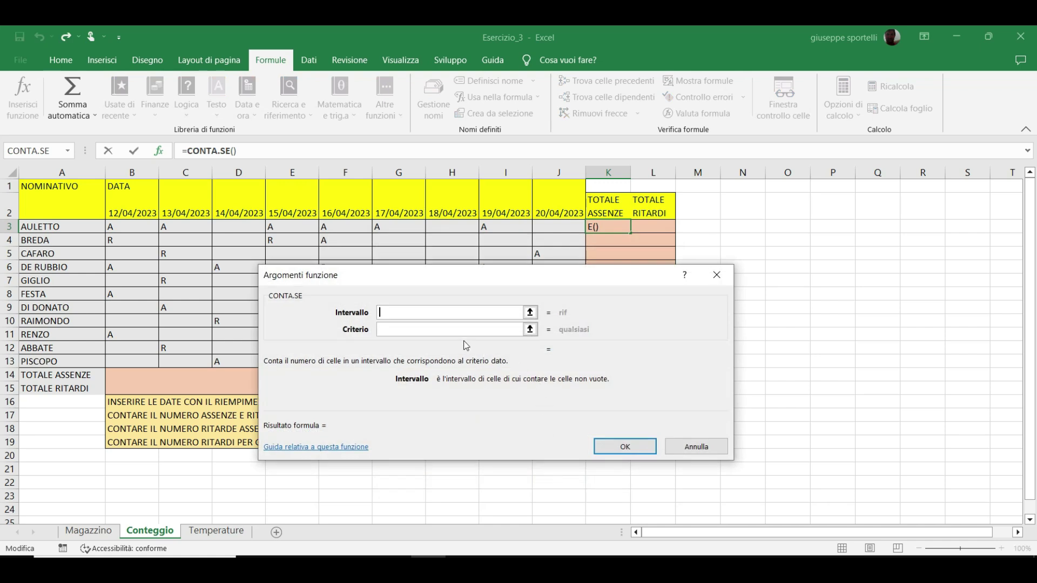
mouse_move(126, 224)
left_mouse_down()
mouse_move(469, 236)
mouse_move(494, 227)
left_mouse_up()
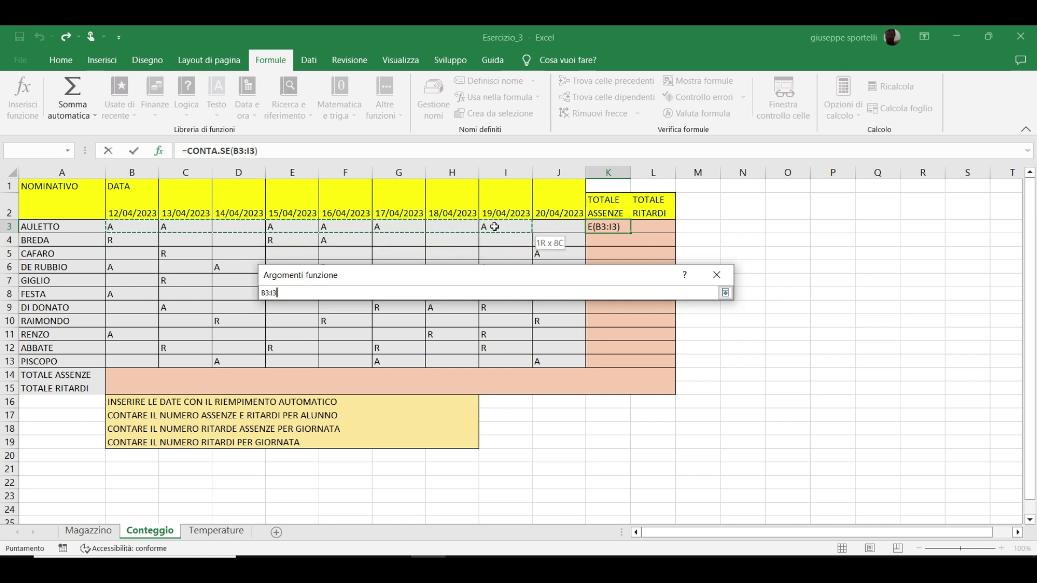
left_click_drag(494, 227, 549, 227)
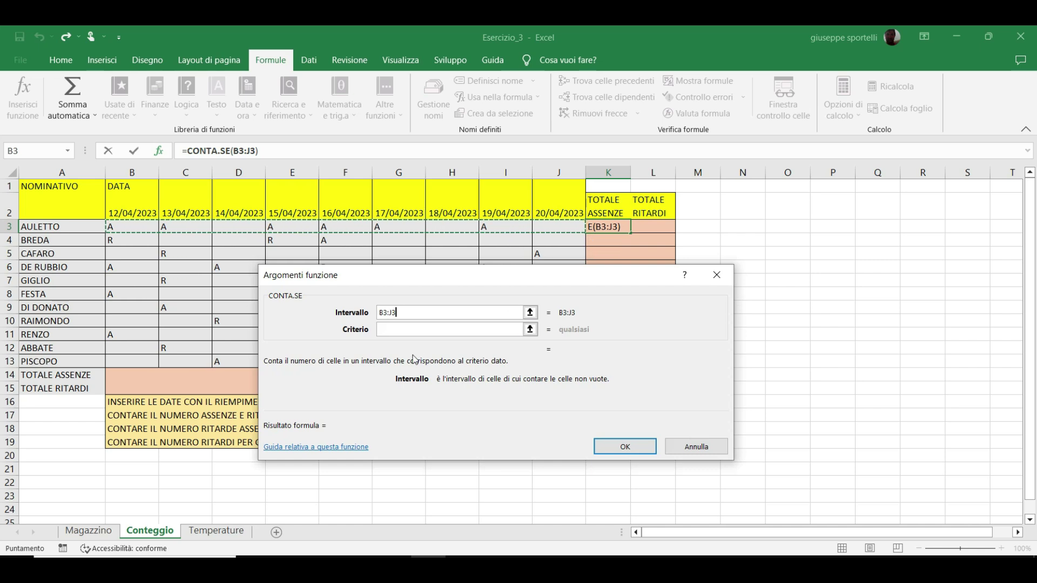
left_click(394, 329)
type("\"")
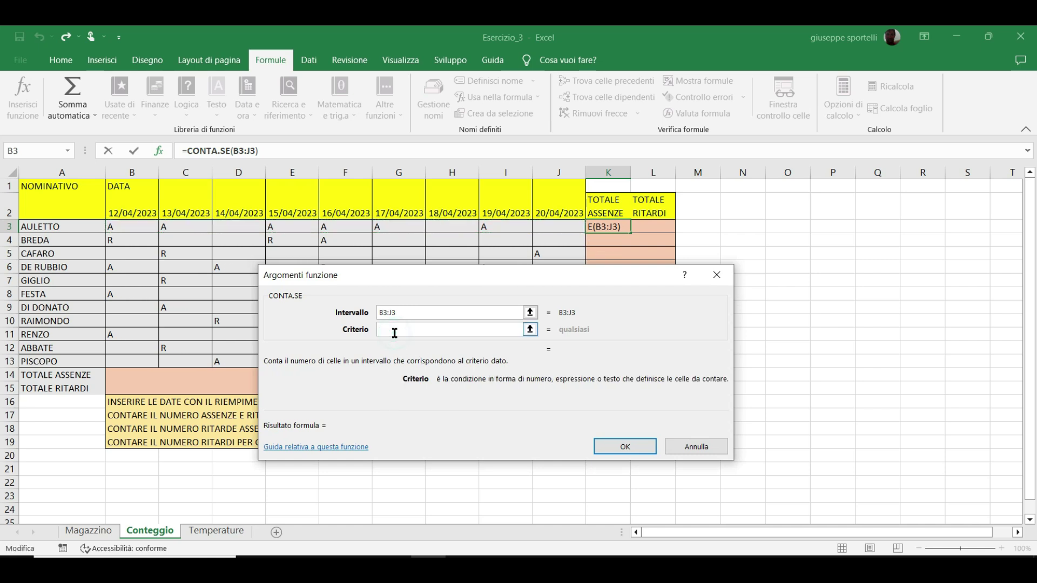
type("A")
type("\"")
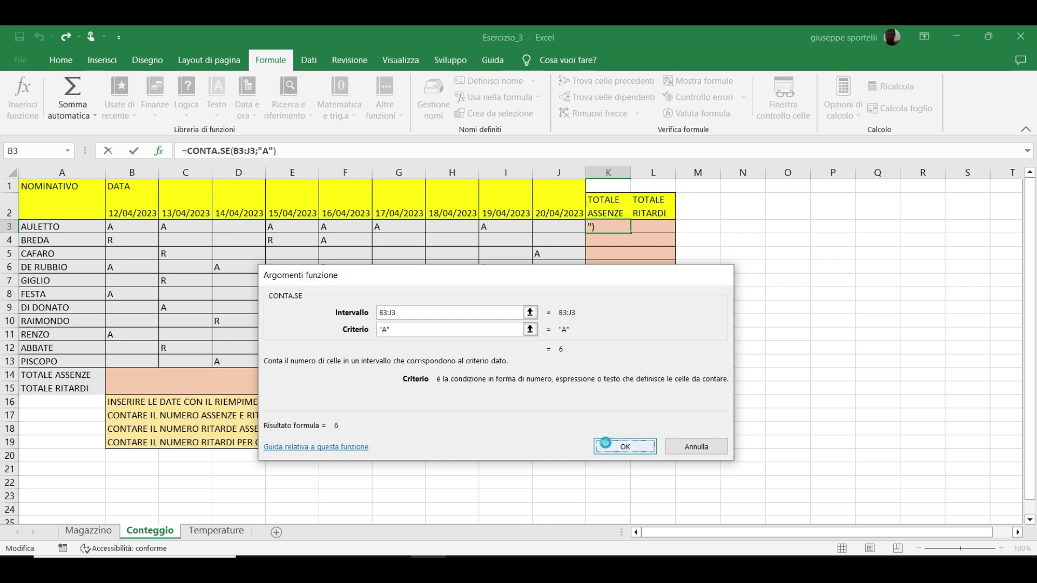
left_click(608, 447)
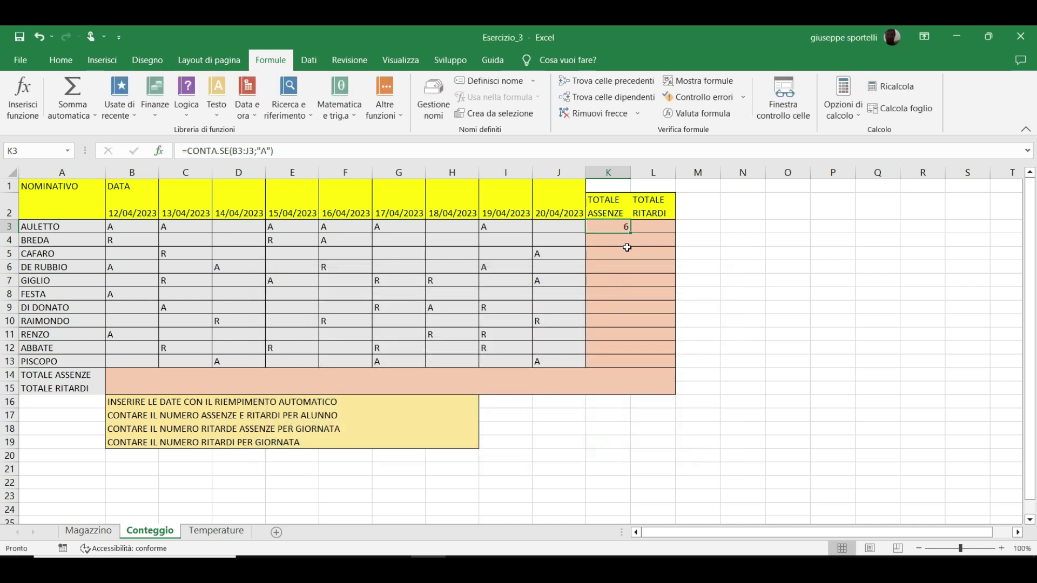
Step: Fill the absence count down to K13 and copy K3's formula
left_click_drag(629, 233, 627, 362)
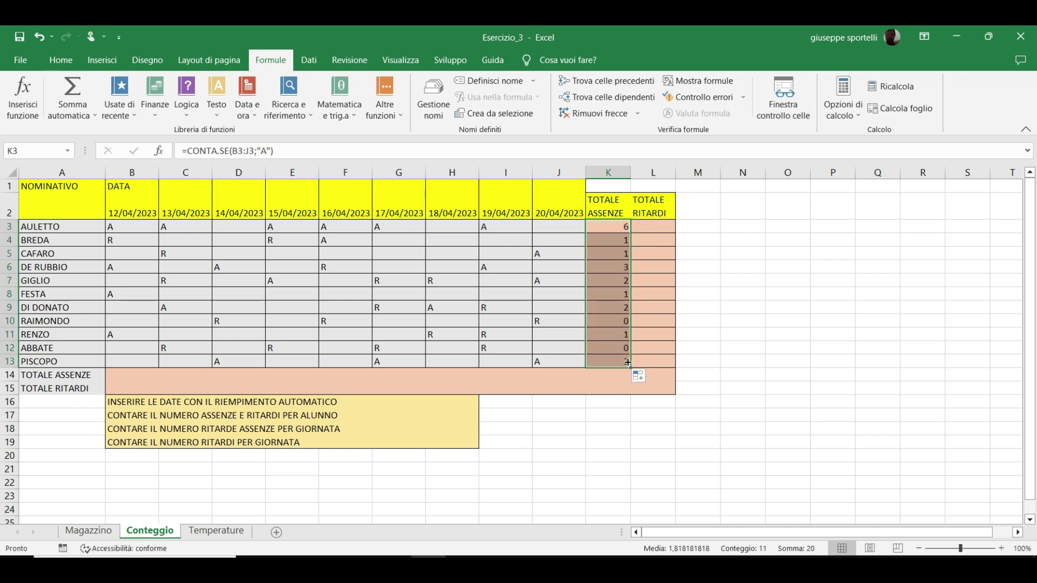
left_click(639, 229)
left_click(619, 229)
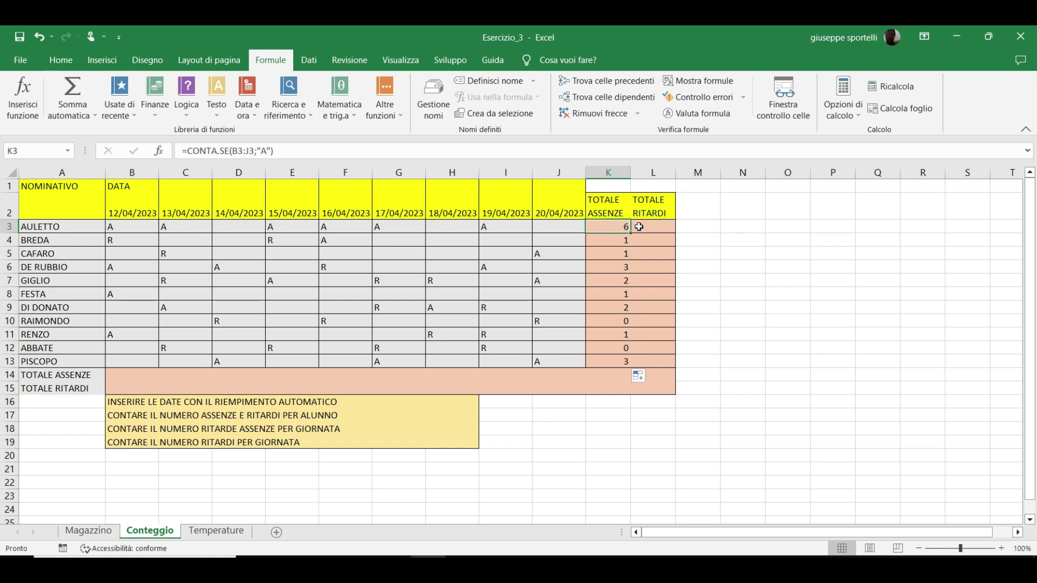
left_click(619, 229)
key("ctrl+c")
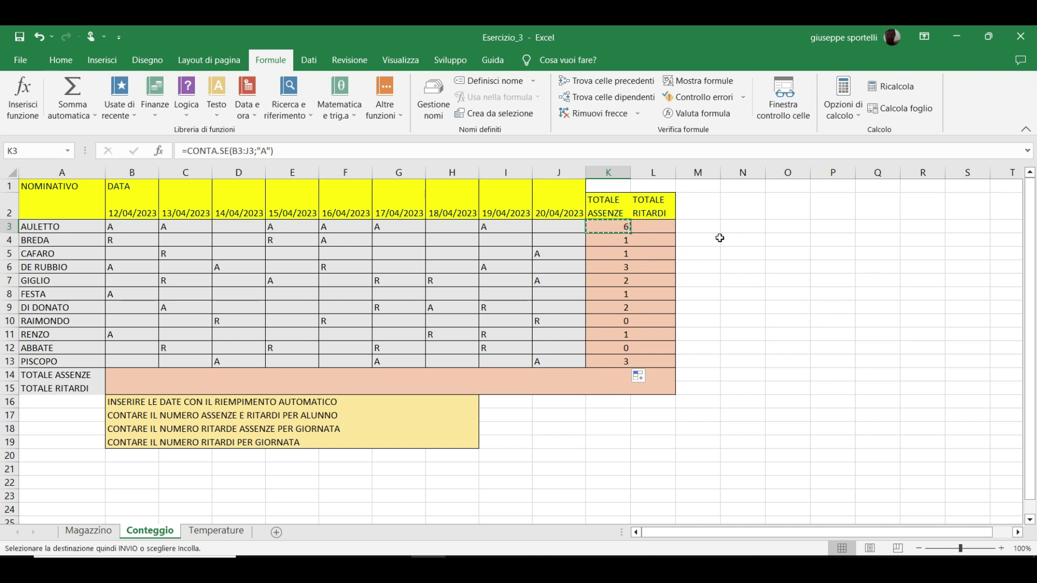
Step: Paste the count formula into L3 and edit it to =CONTA.SE(C3:J3;"R")
left_click(664, 227)
key("ctrl+v")
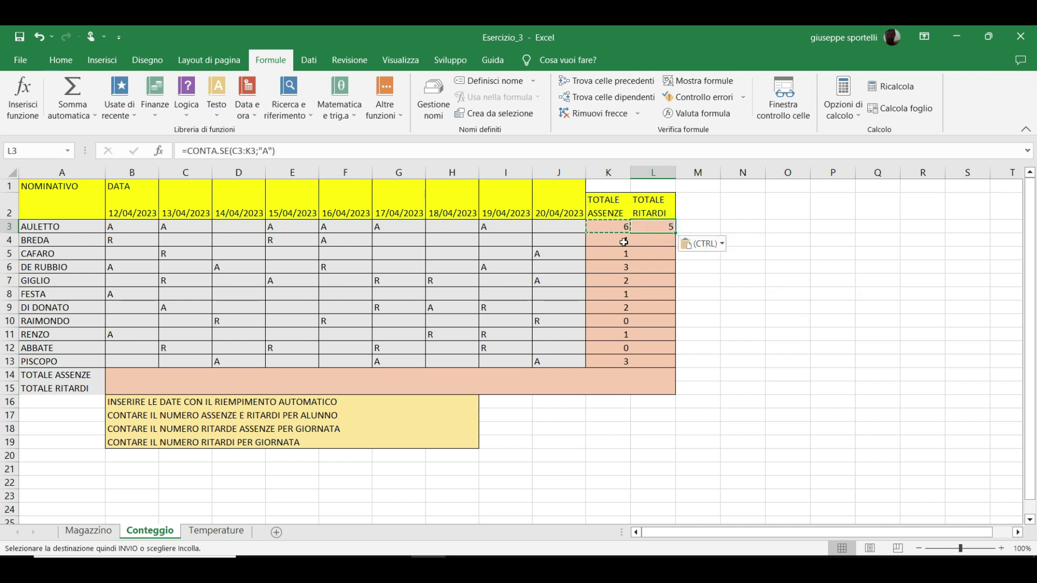
key("F2")
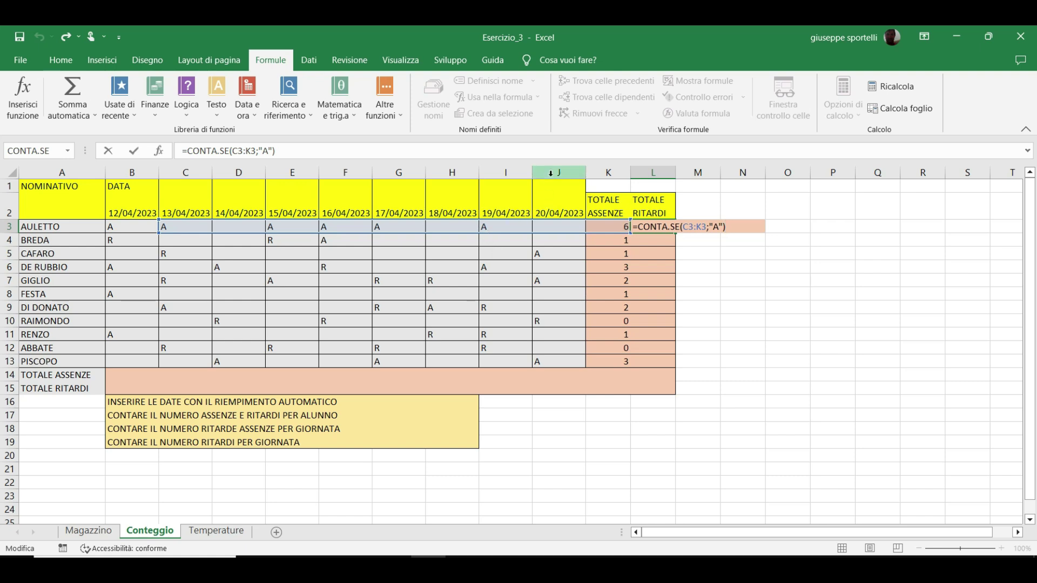
left_click(707, 226)
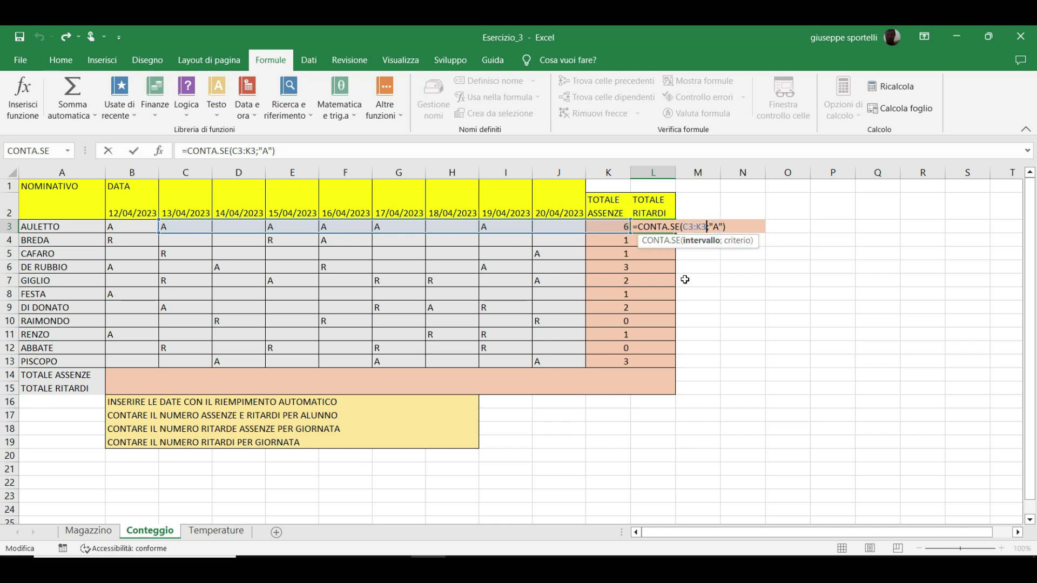
key("Left")
key("BackSpace")
type("j")
key("Right")
key("Right")
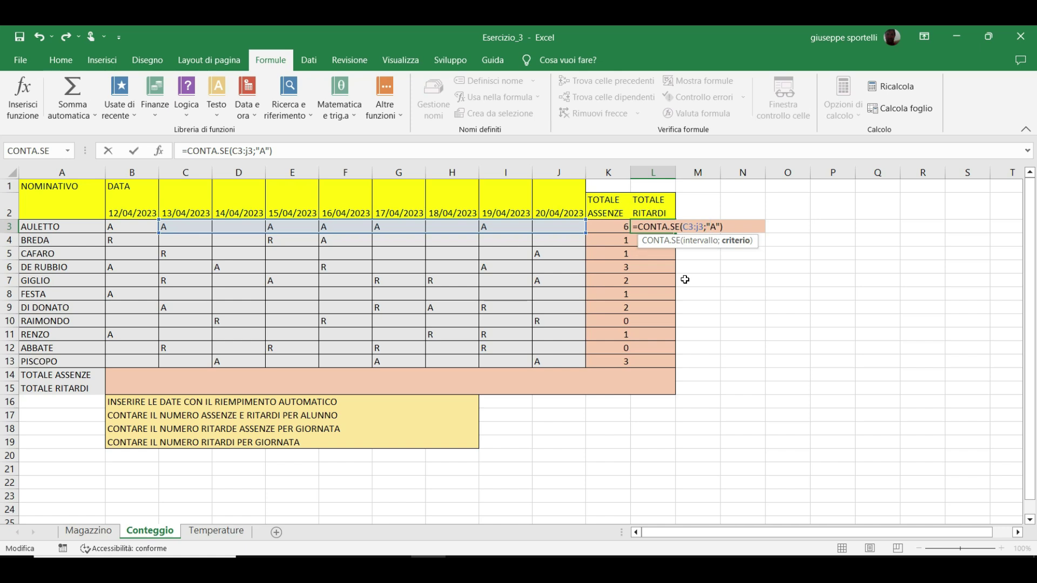
key("BackSpace")
type("R")
key("Return")
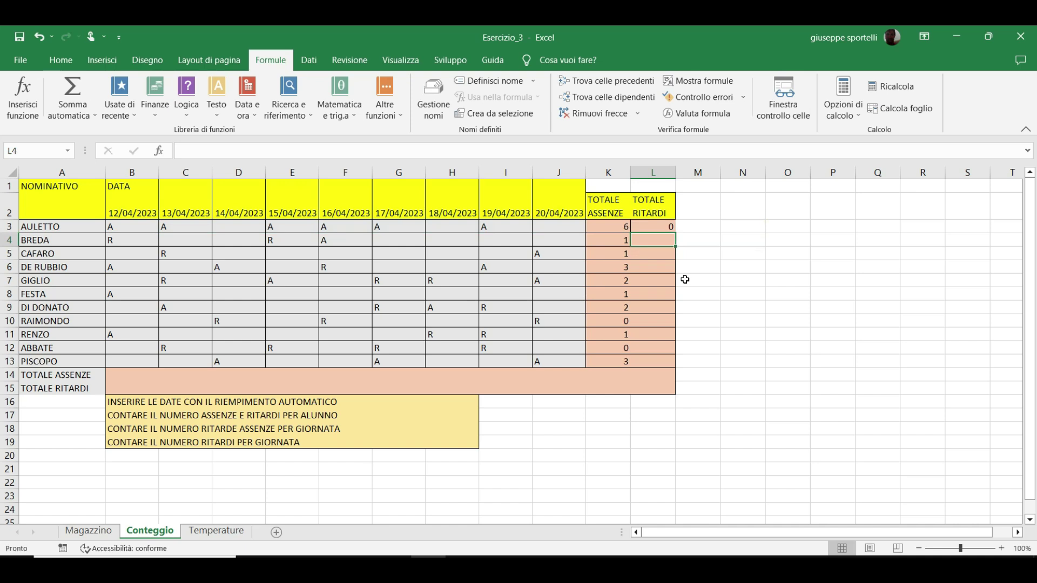
Step: Fill the late count down to L13 and check the copied formulas in L7 and L11
left_click(654, 227)
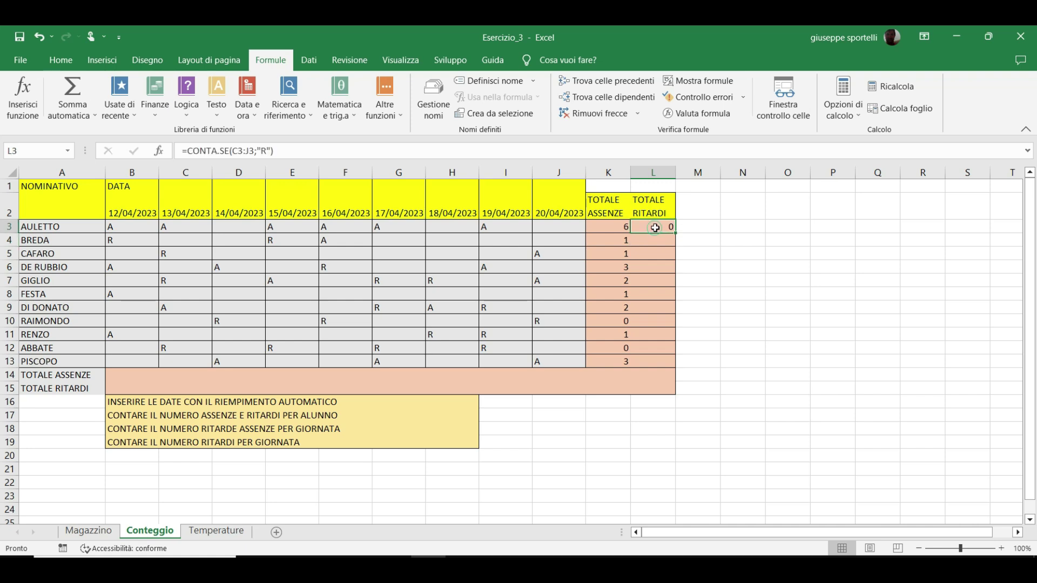
left_click_drag(674, 235, 670, 365)
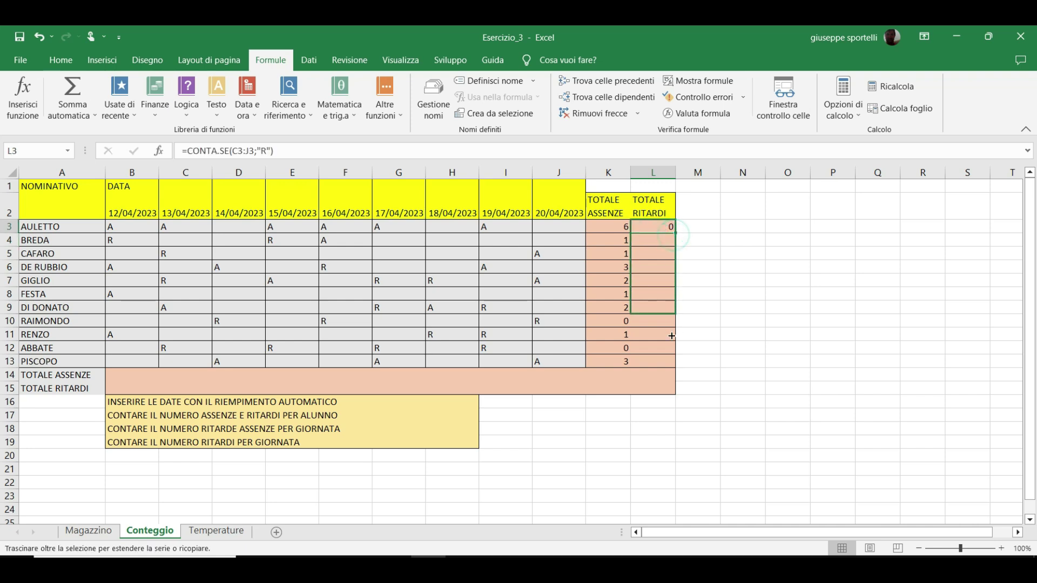
left_click(638, 286)
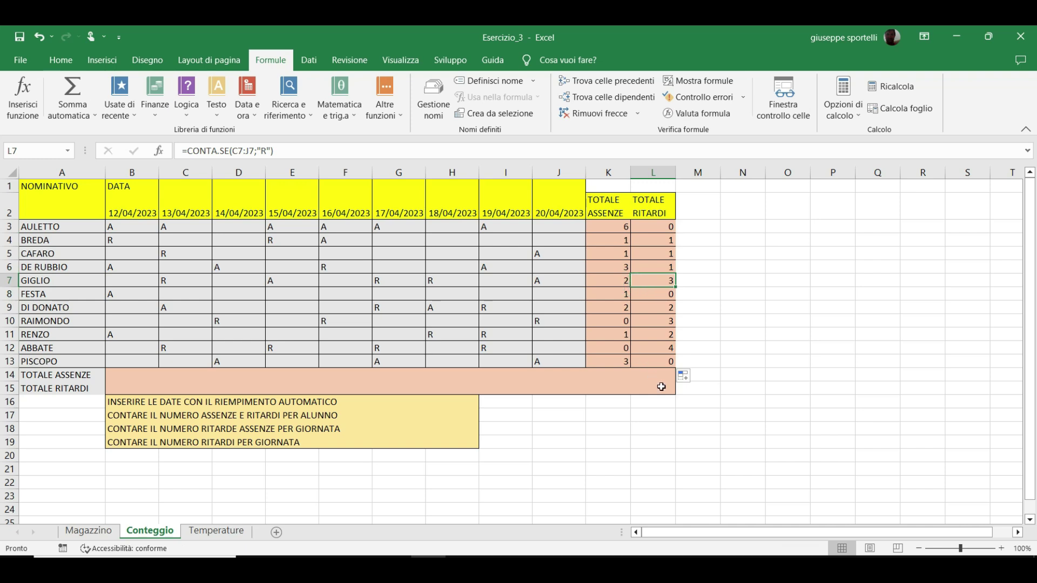
left_click(658, 336)
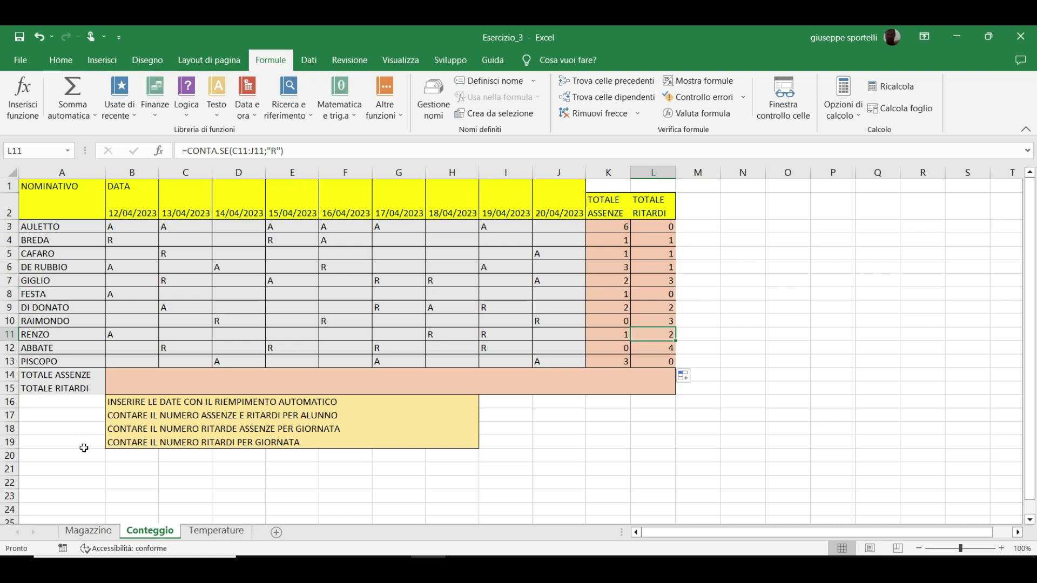
left_click(134, 377)
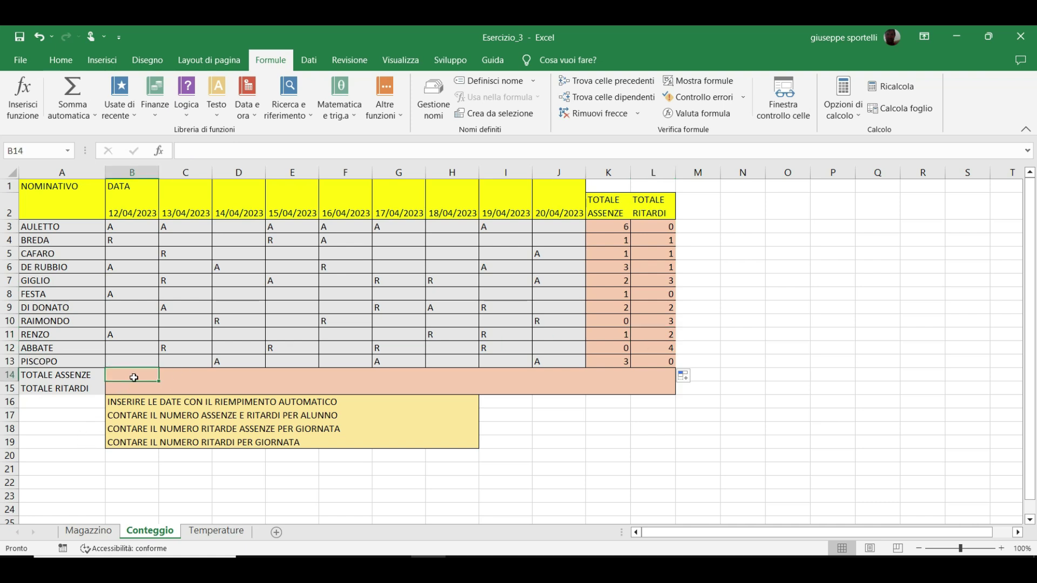
Step: Insert =CONTA.SE(B3:B13;"A") in B14 to count the first day's absences
left_click(23, 95)
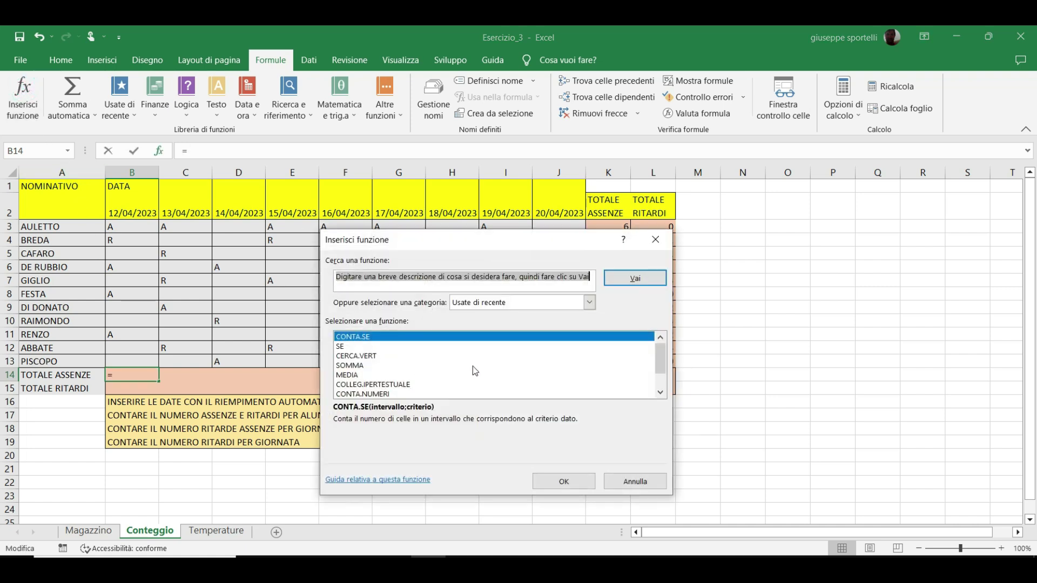
left_click(564, 482)
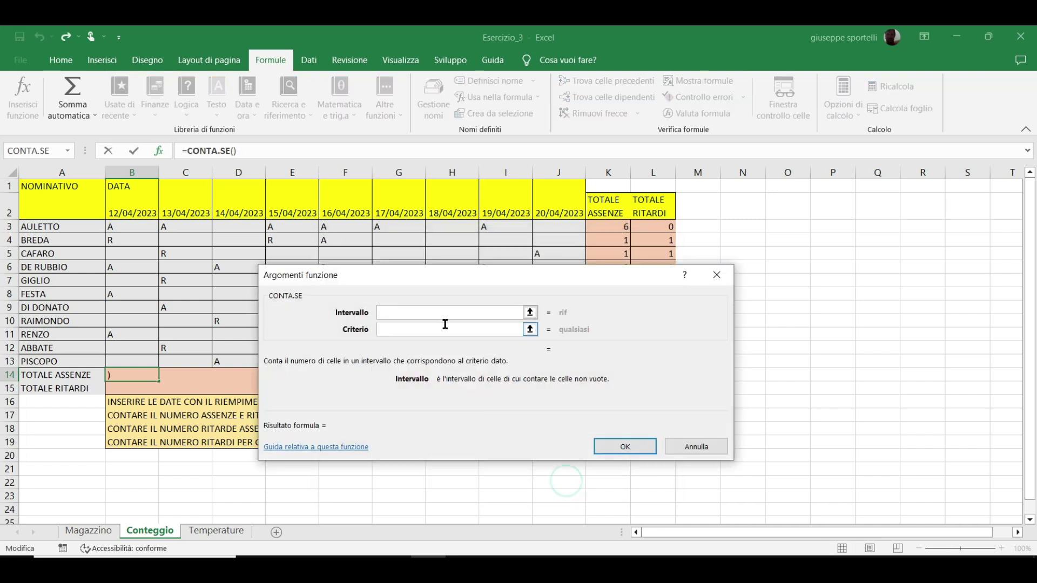
left_click(530, 316)
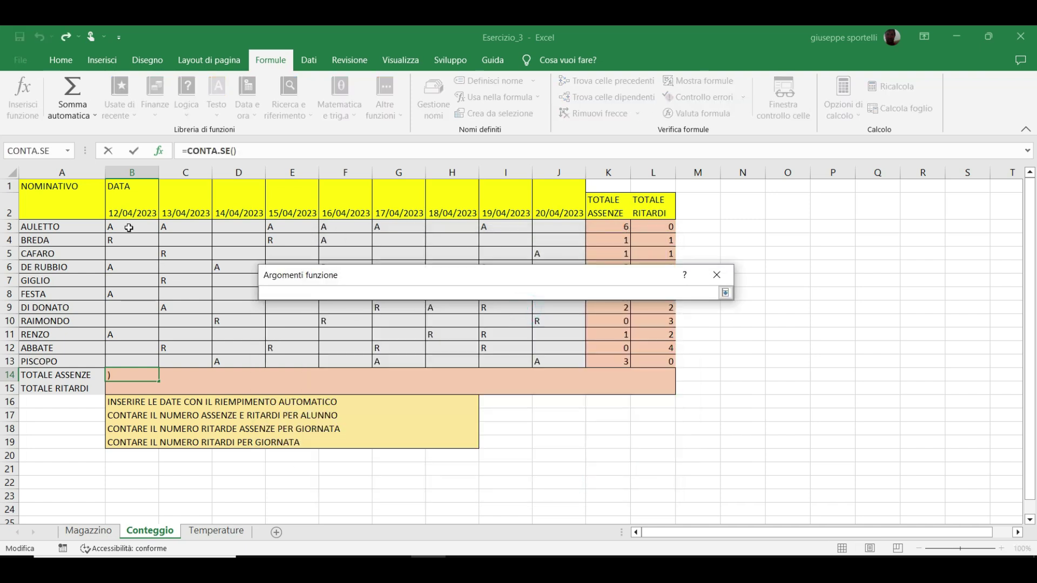
left_click_drag(128, 227, 152, 357)
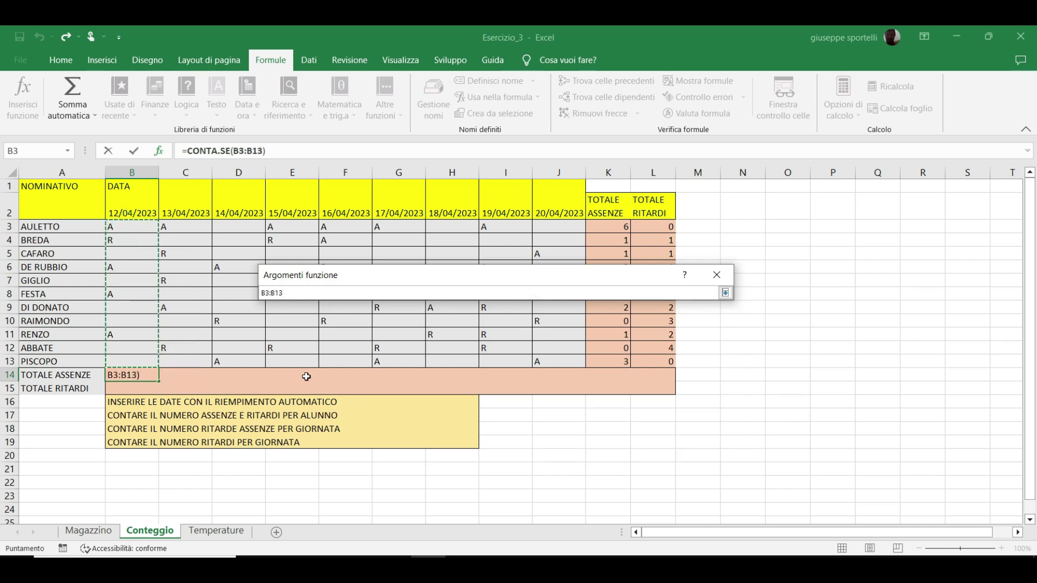
key("Return")
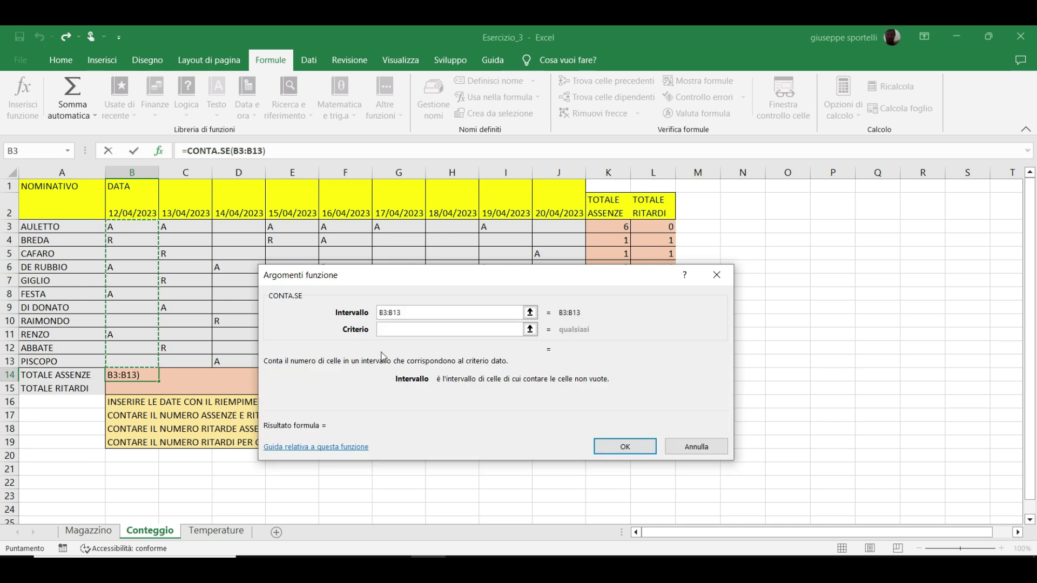
left_click(403, 329)
type("\"a")
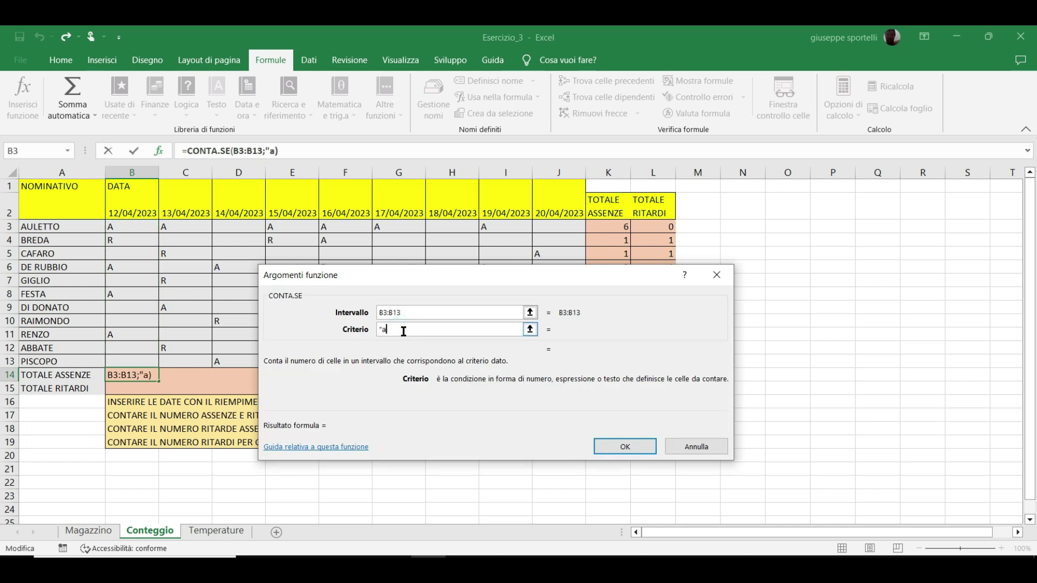
key("BackSpace")
type("A\"")
left_click(627, 448)
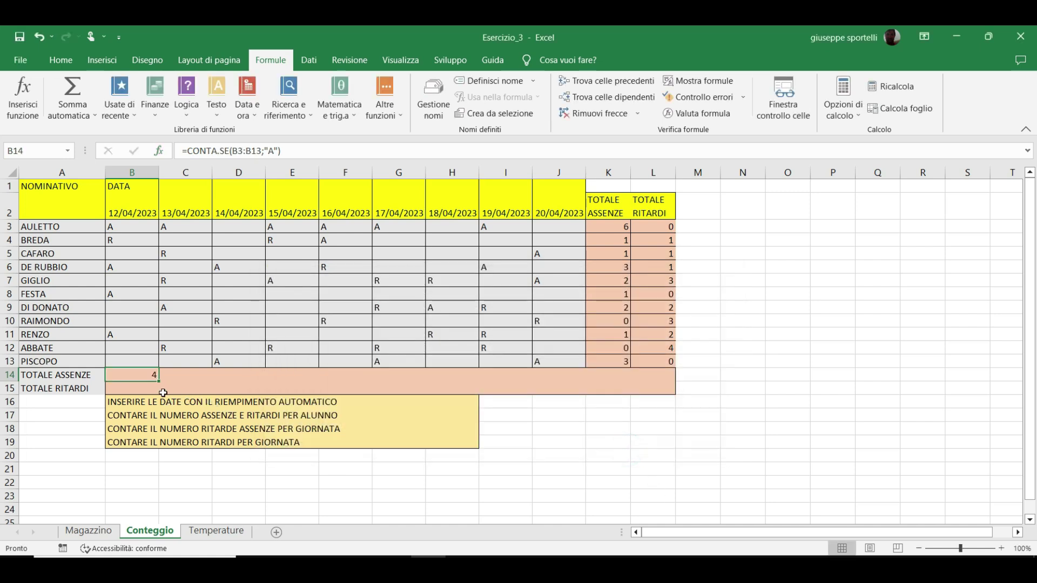
Step: Copy the B14 absence count across row 14 through J14
left_click(144, 376)
left_click_drag(160, 380, 448, 372)
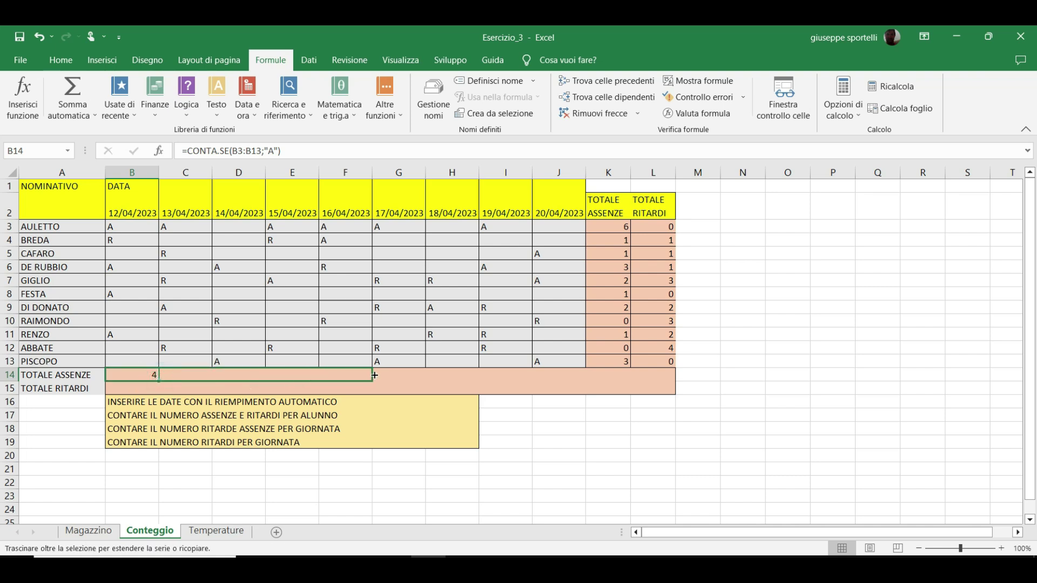
left_click_drag(448, 372, 578, 378)
left_click(541, 388)
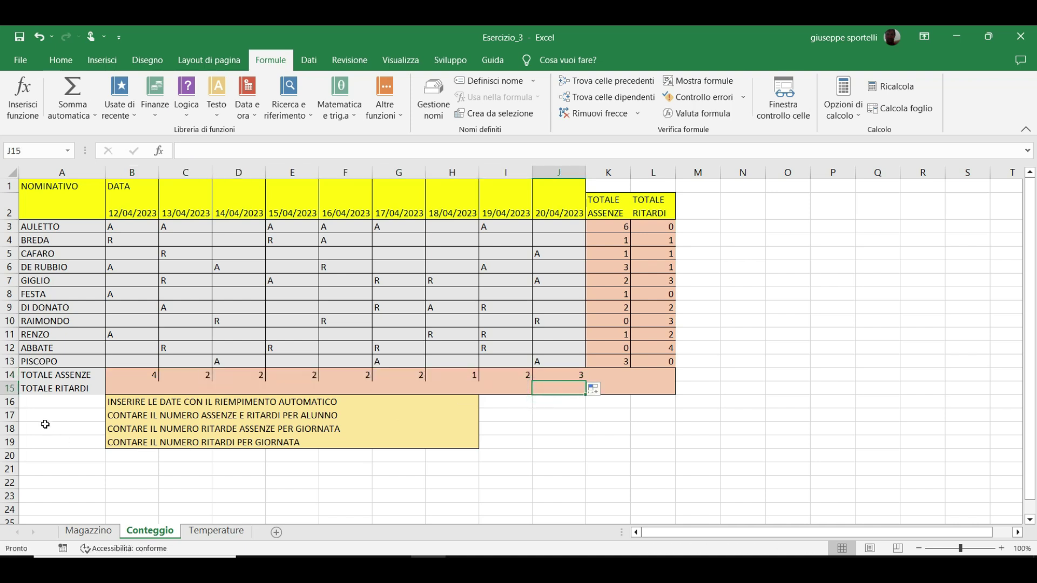
Step: Insert a CONTA.SE formula in B15 counting the first day's "R" late marks
left_click(123, 387)
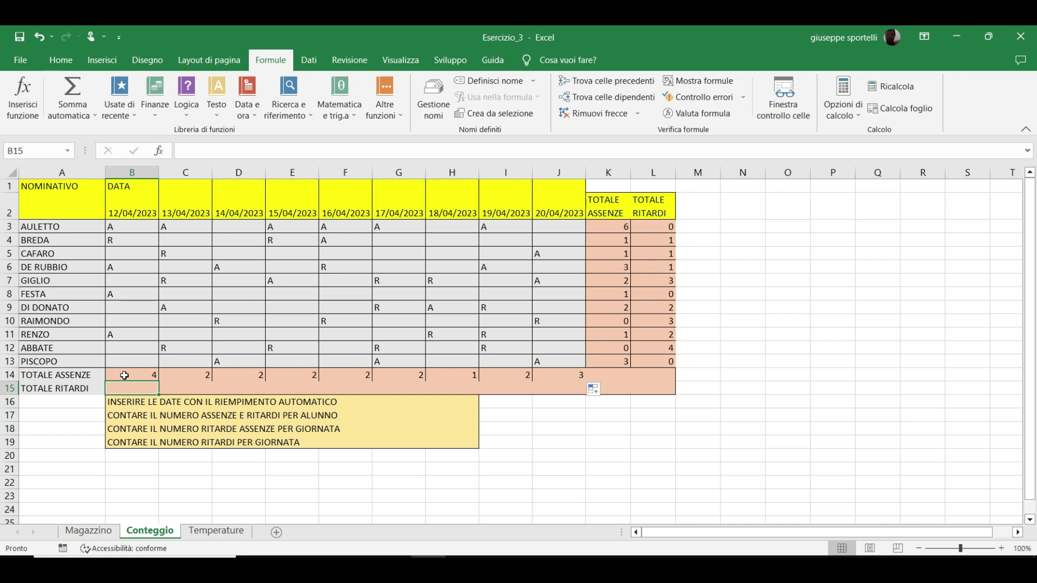
left_click(22, 97)
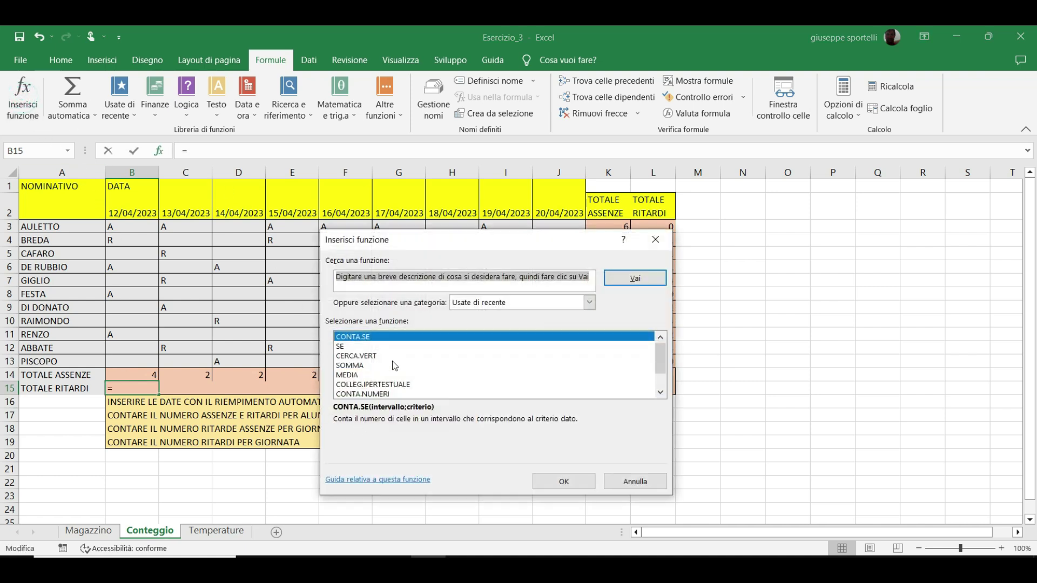
left_click(563, 482)
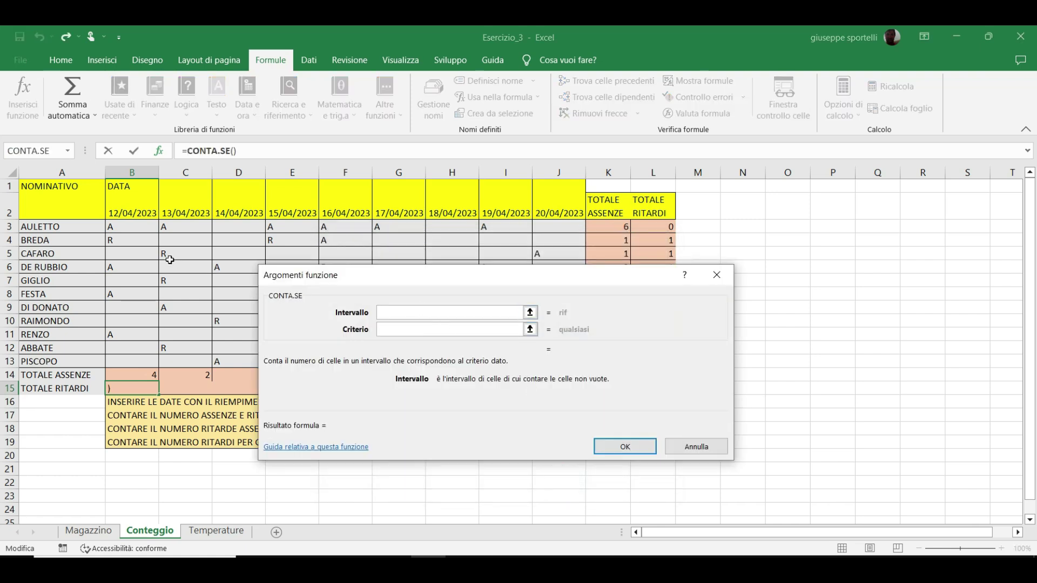
left_click(122, 232)
left_click_drag(122, 232, 176, 366)
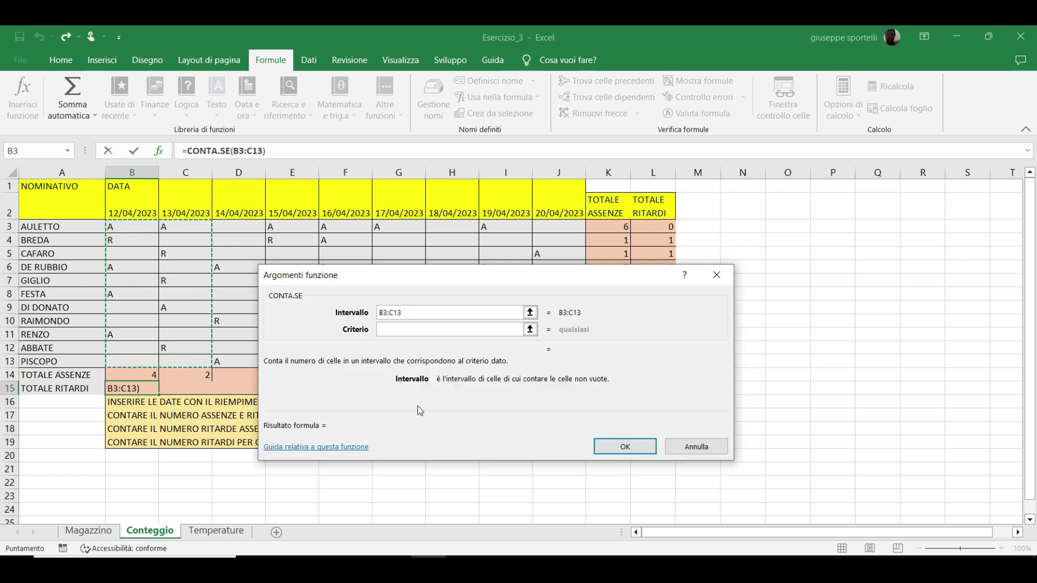
left_click(412, 330)
type("\"R")
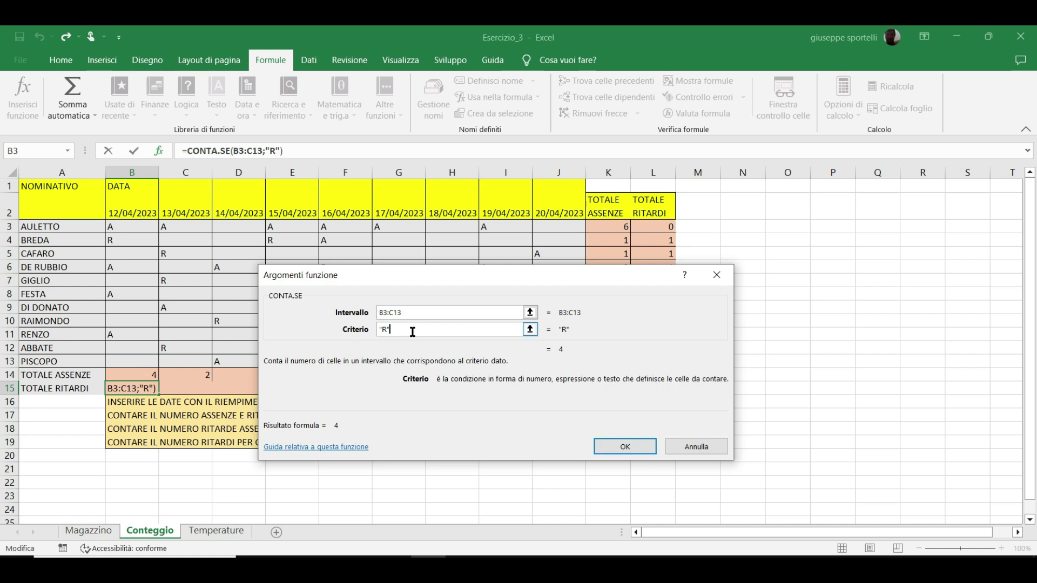
left_click(617, 453)
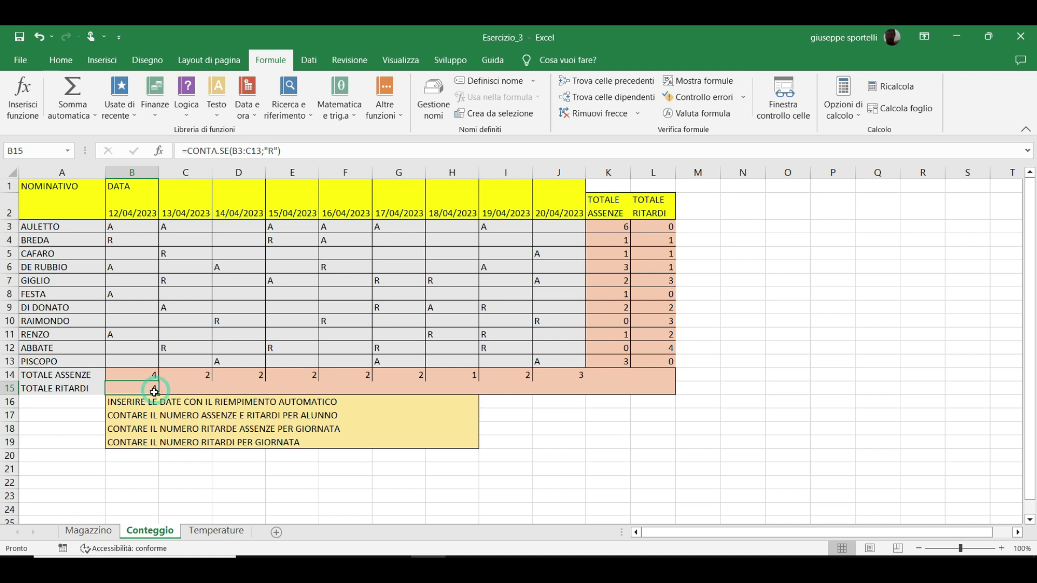
Step: Copy the late count across B15:J15 and select the per-student totals K3:L13
left_click_drag(156, 390, 579, 384)
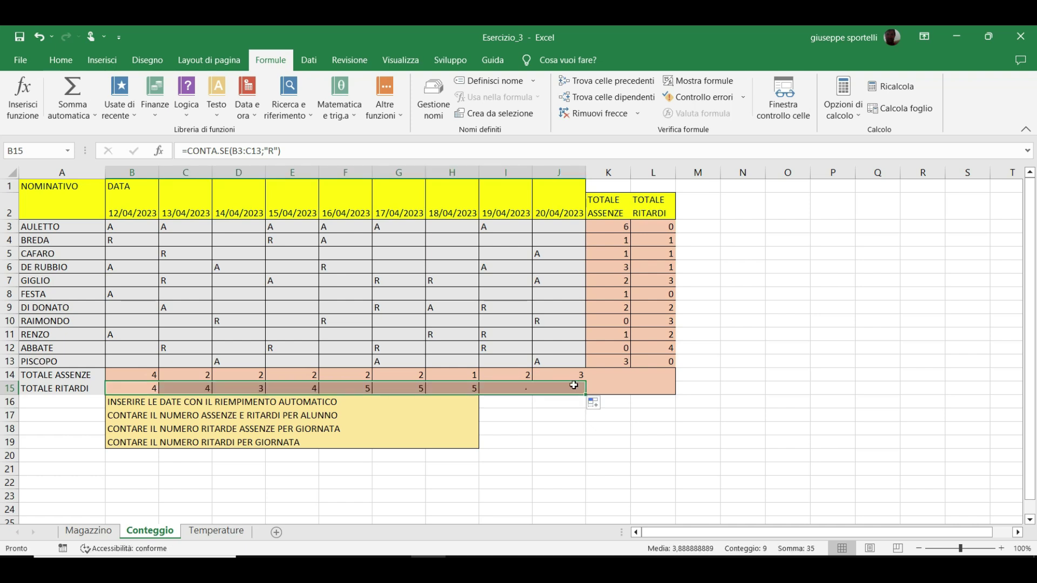
left_click(587, 423)
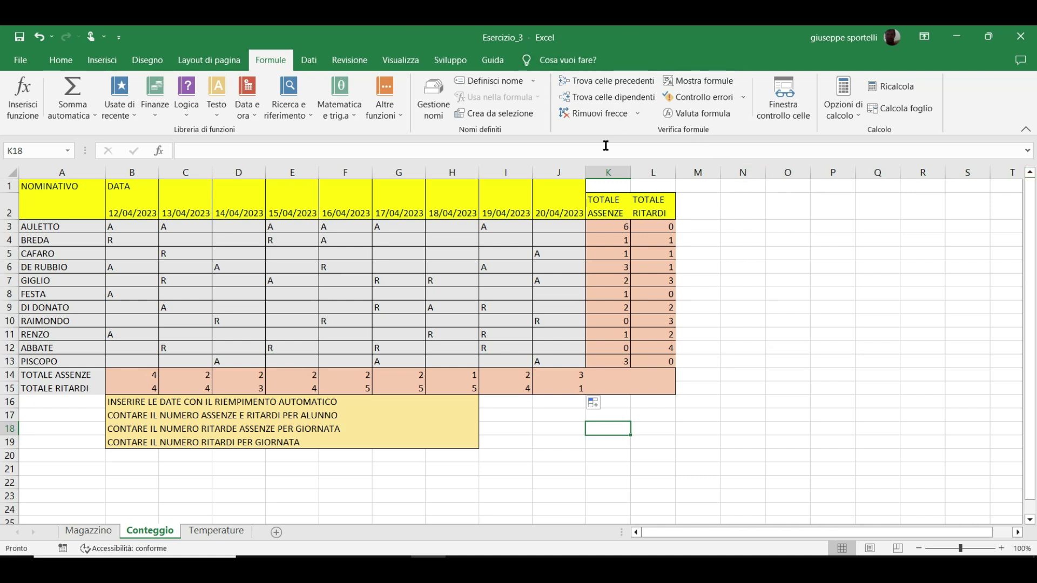
mouse_move(612, 226)
left_mouse_down()
mouse_move(652, 326)
mouse_move(643, 359)
left_mouse_up()
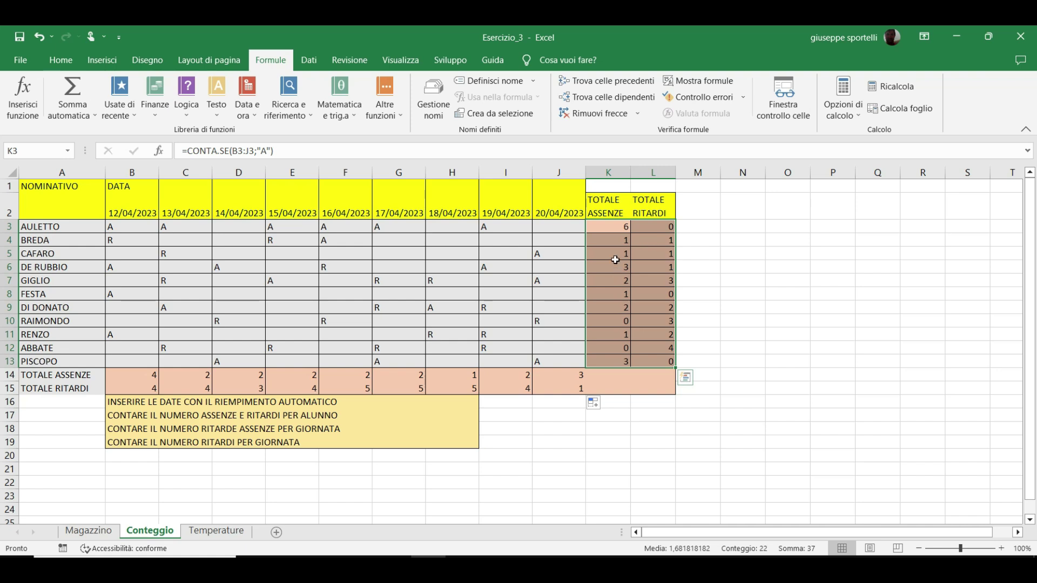
Step: Start a Maggiore di highlight rule on K3:L13, clearing the default threshold of 3
left_click(54, 62)
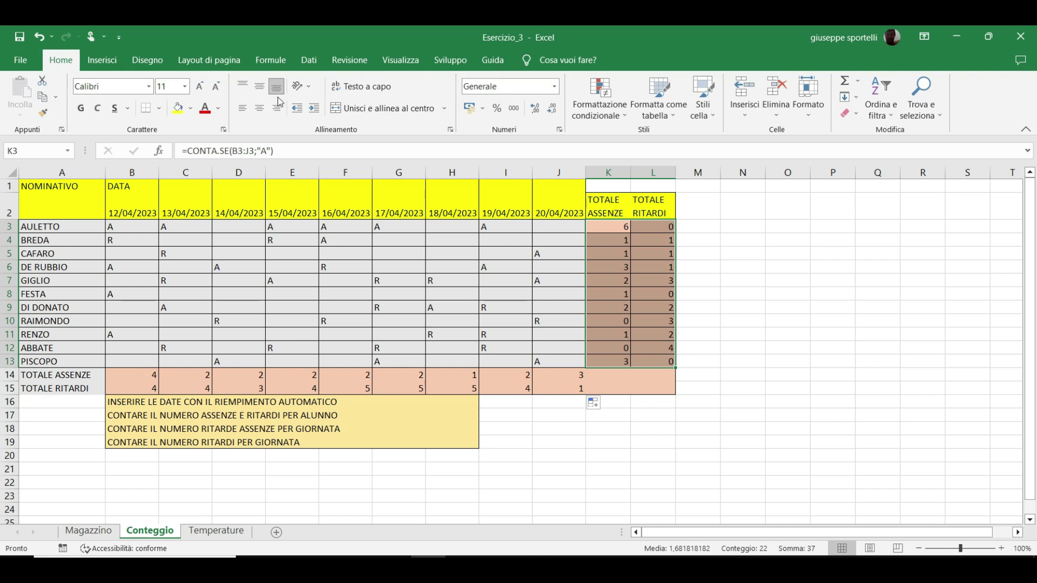
left_click(596, 105)
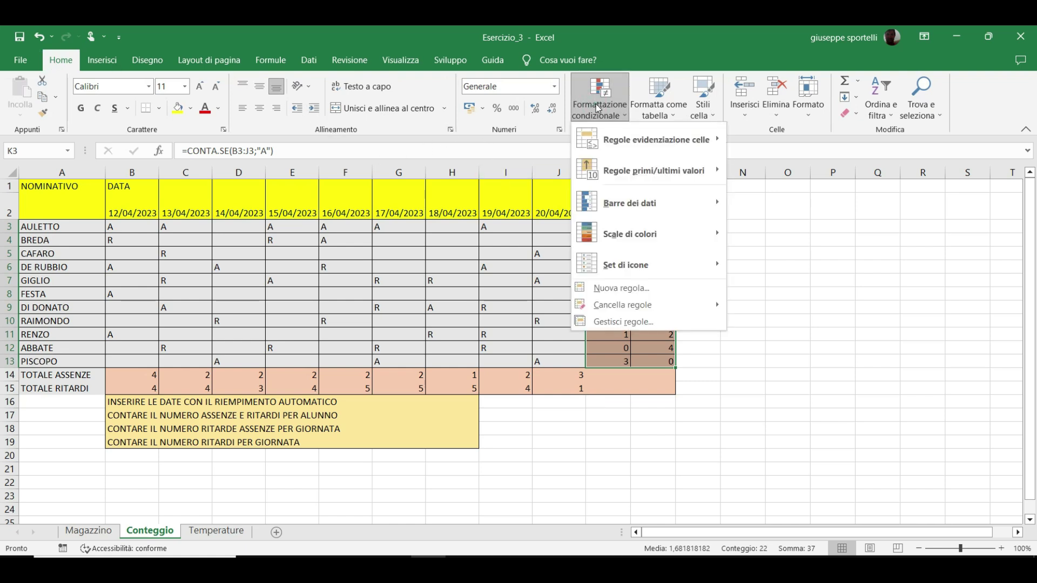
mouse_move(653, 139)
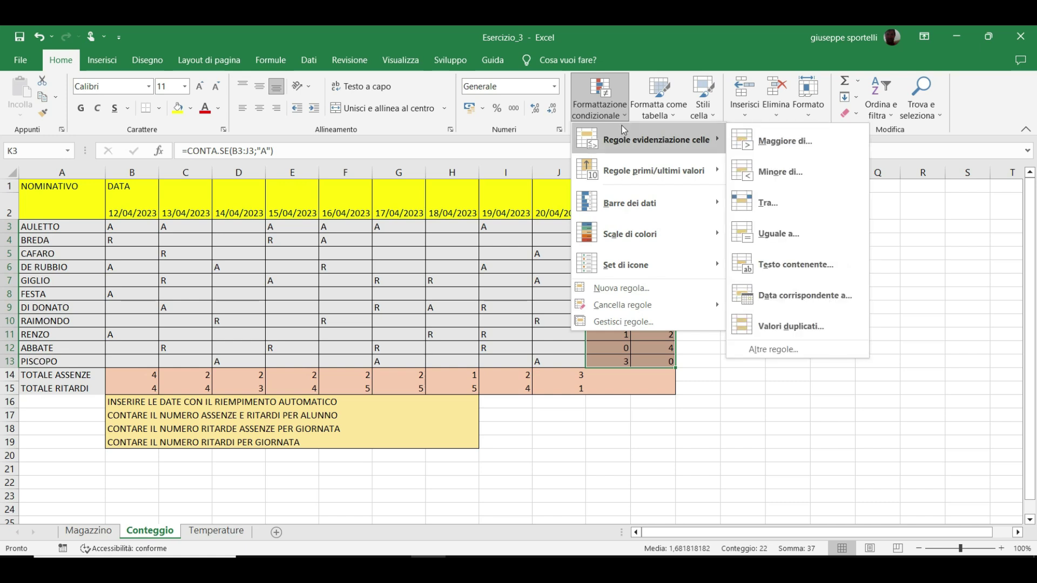
left_click(793, 133)
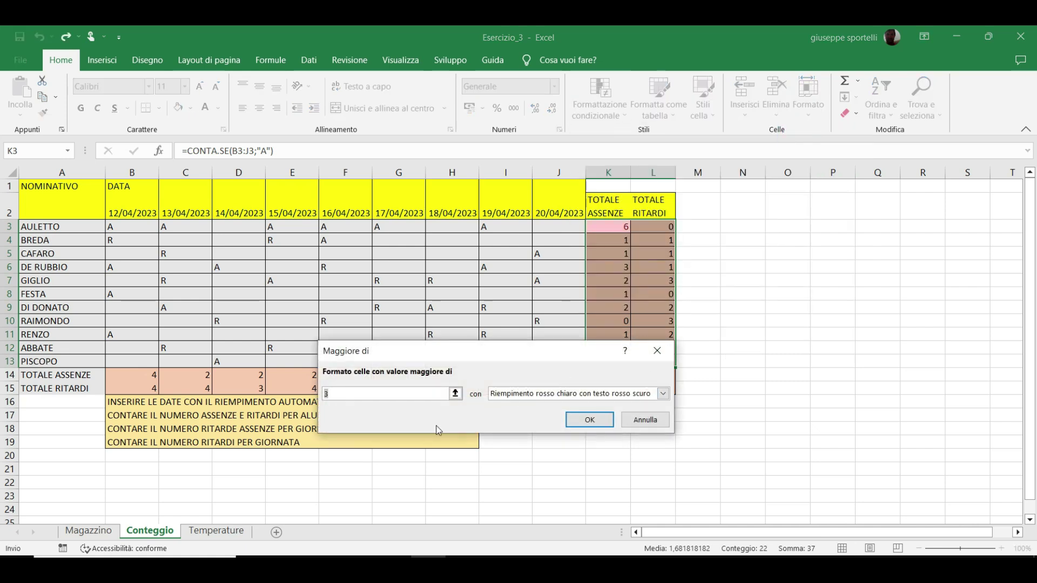
left_click(361, 395)
key("BackSpace")
type("5")
Step: Give the greater-than-5 rule a custom red font and white fill, and apply it
left_click(550, 395)
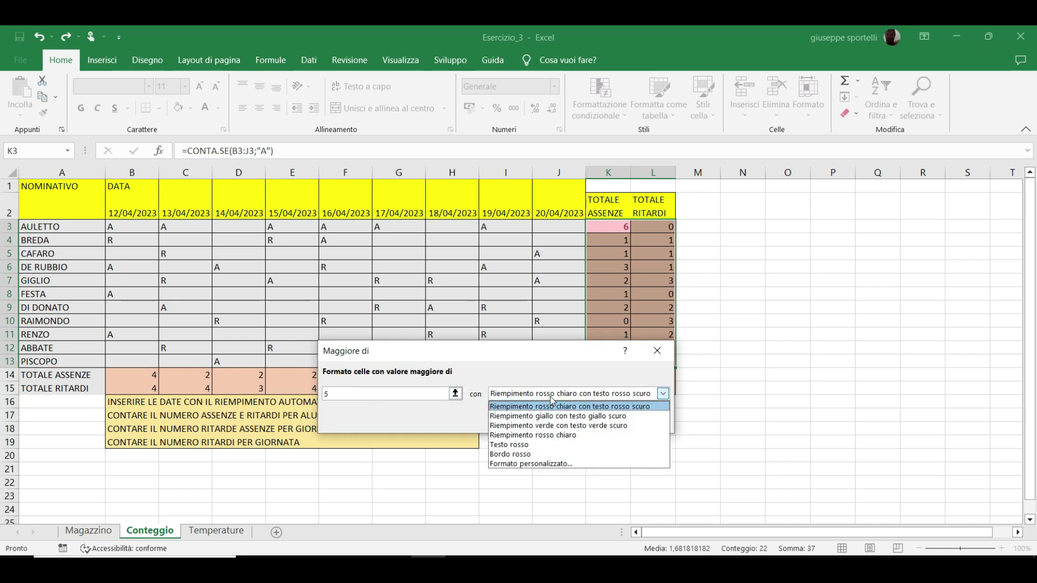
left_click(551, 465)
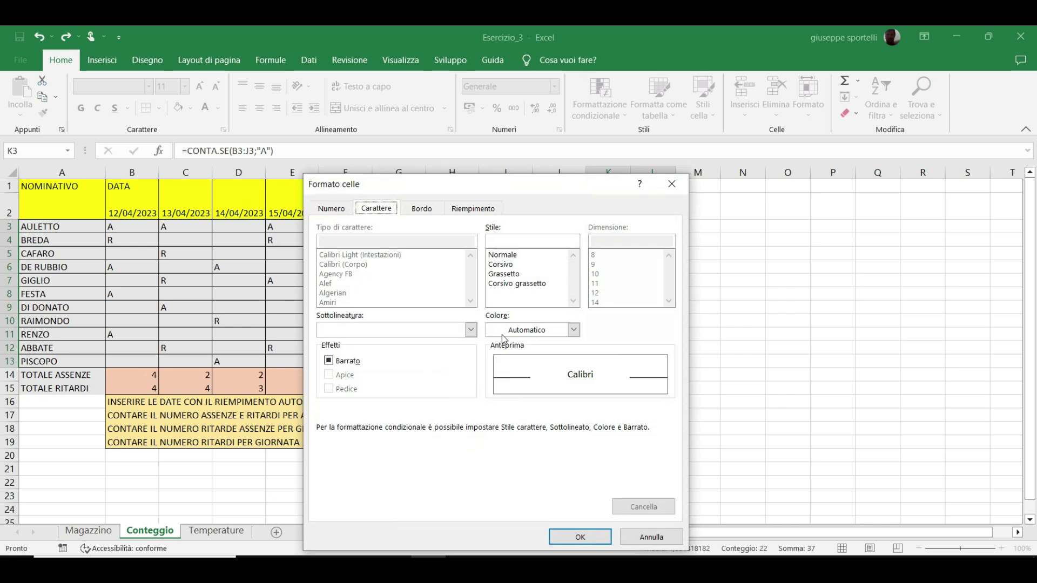
left_click(504, 332)
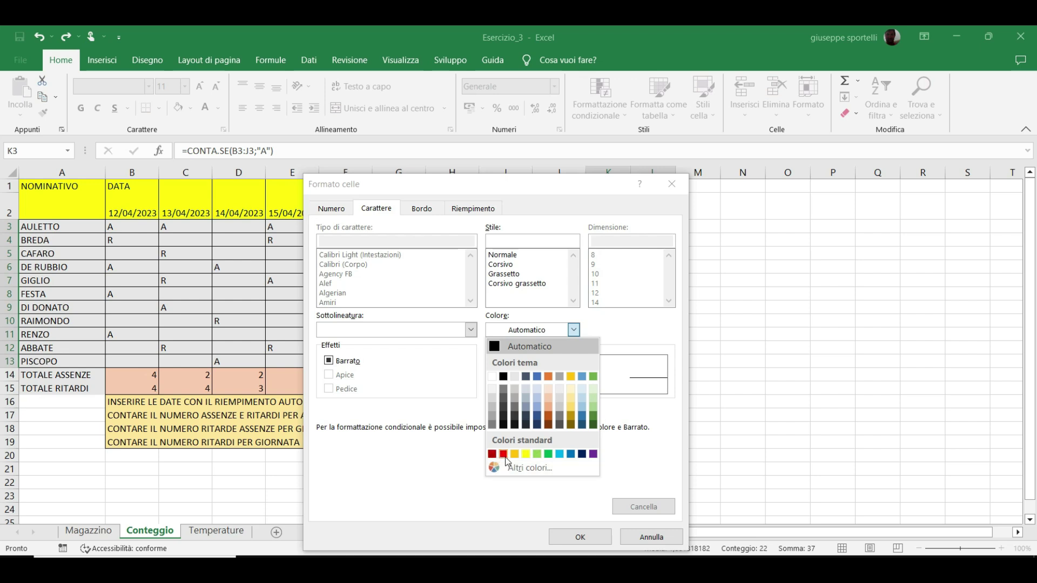
left_click(502, 454)
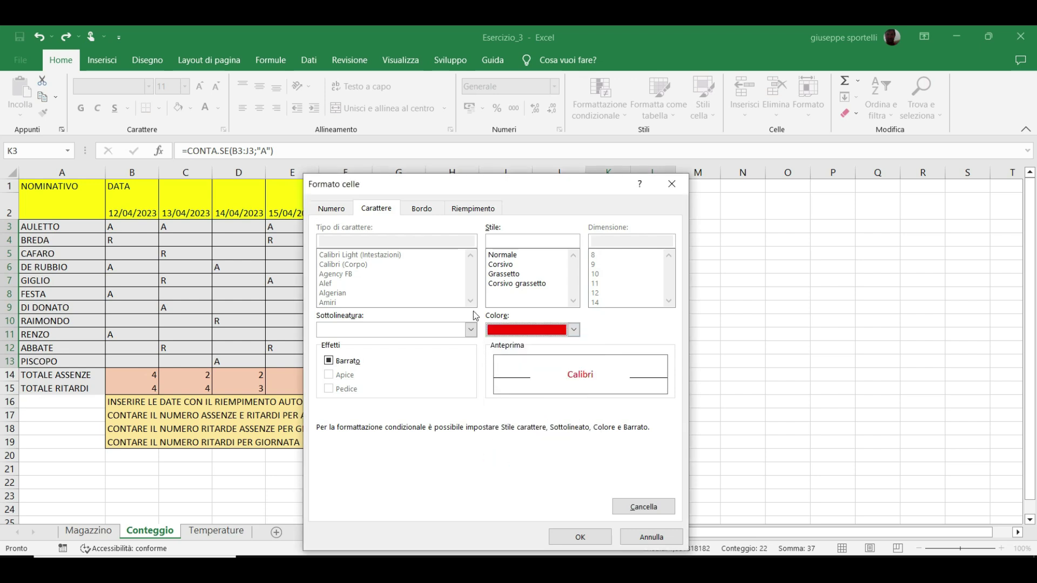
left_click(471, 210)
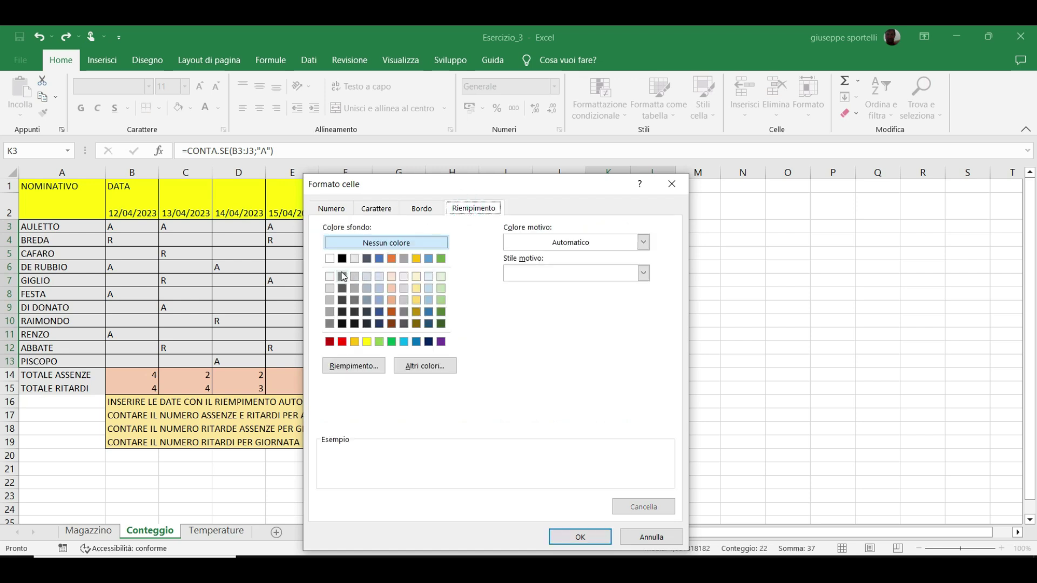
left_click(330, 259)
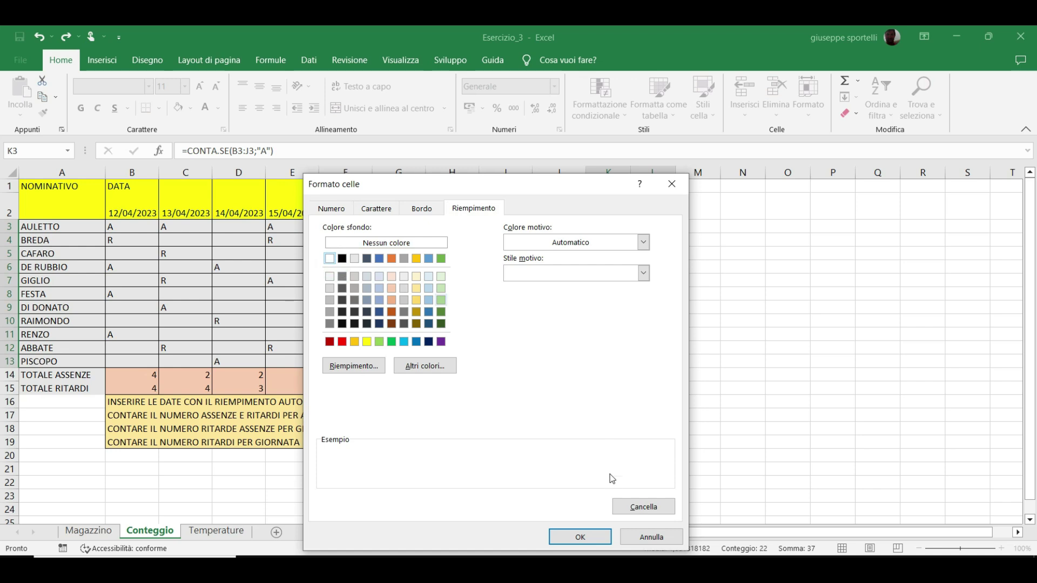
left_click(591, 543)
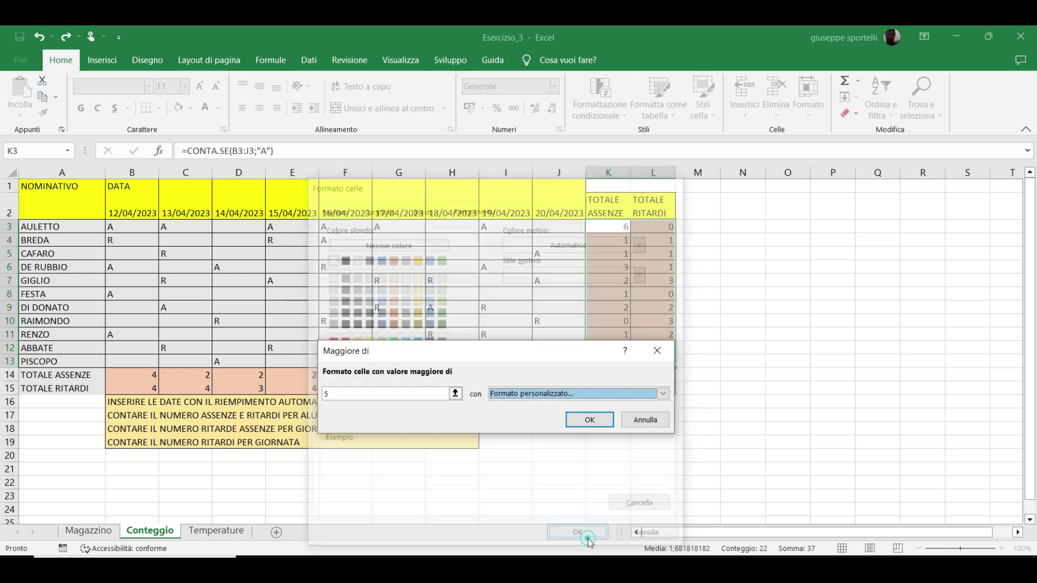
left_click(569, 421)
left_click(719, 374)
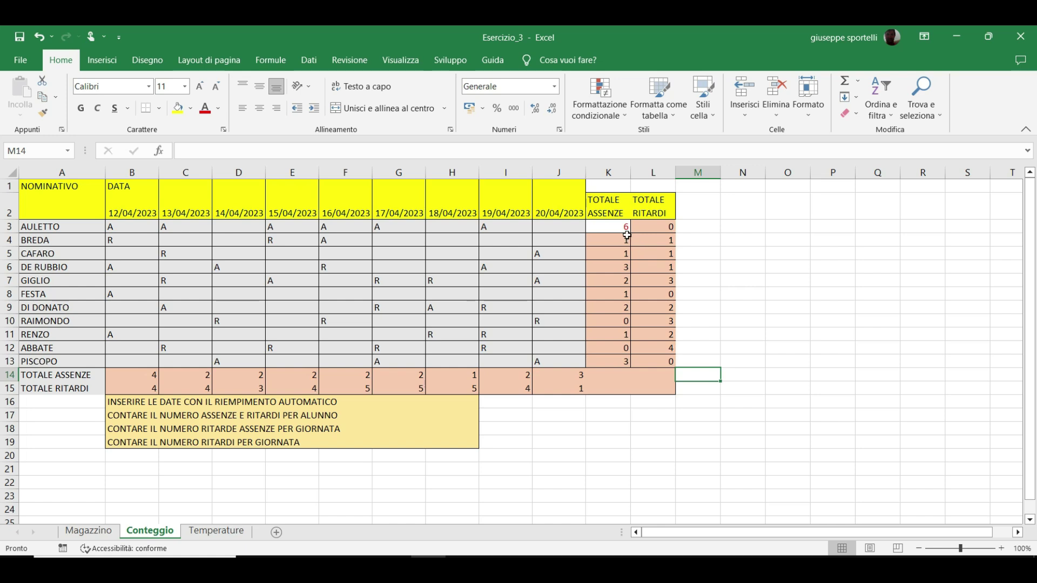
Step: Start a Minore di highlight rule with threshold 5 on totals K3:L13
left_click_drag(619, 229, 631, 365)
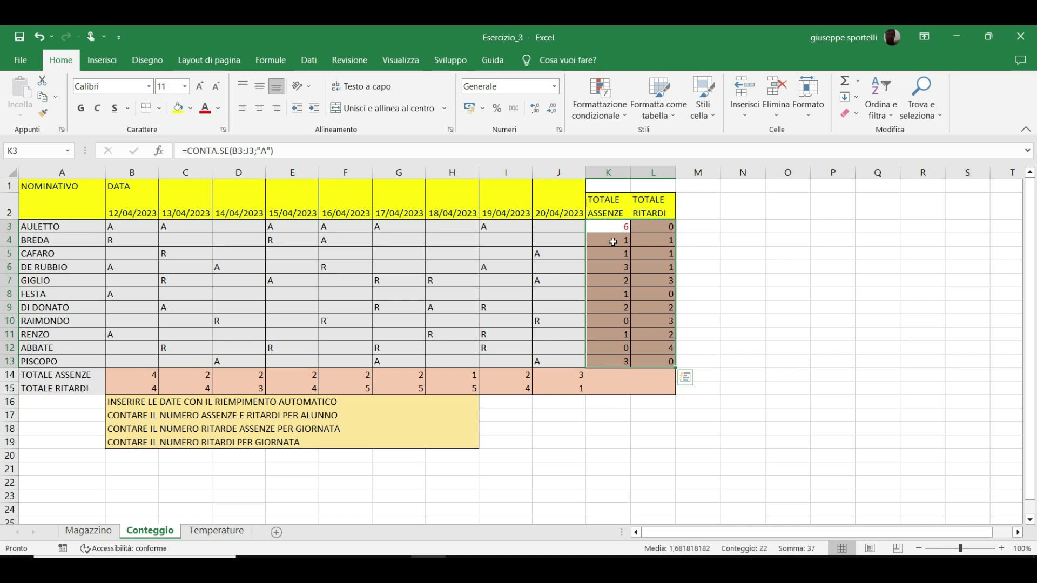
left_click(598, 111)
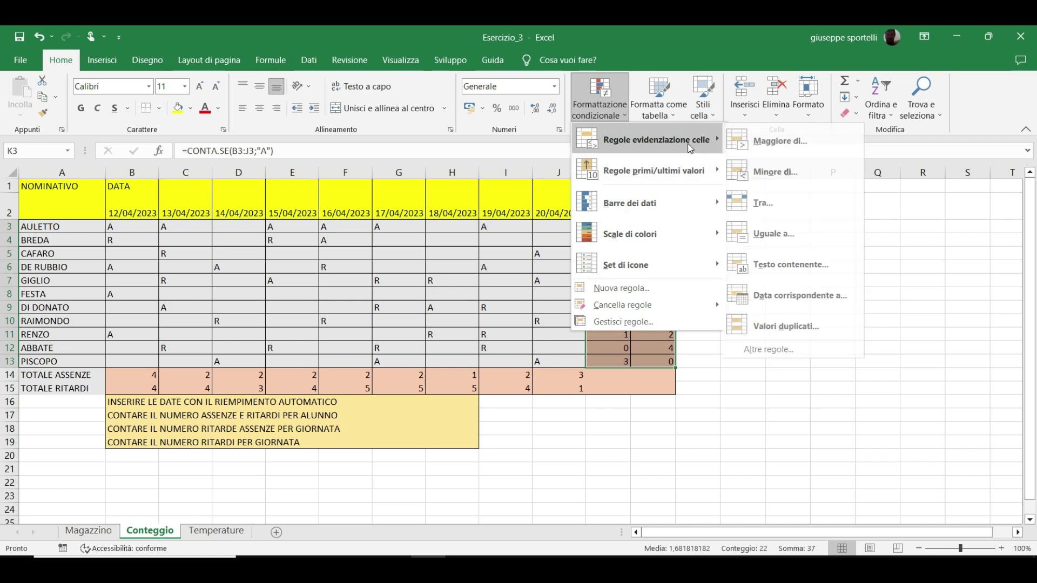
mouse_move(655, 139)
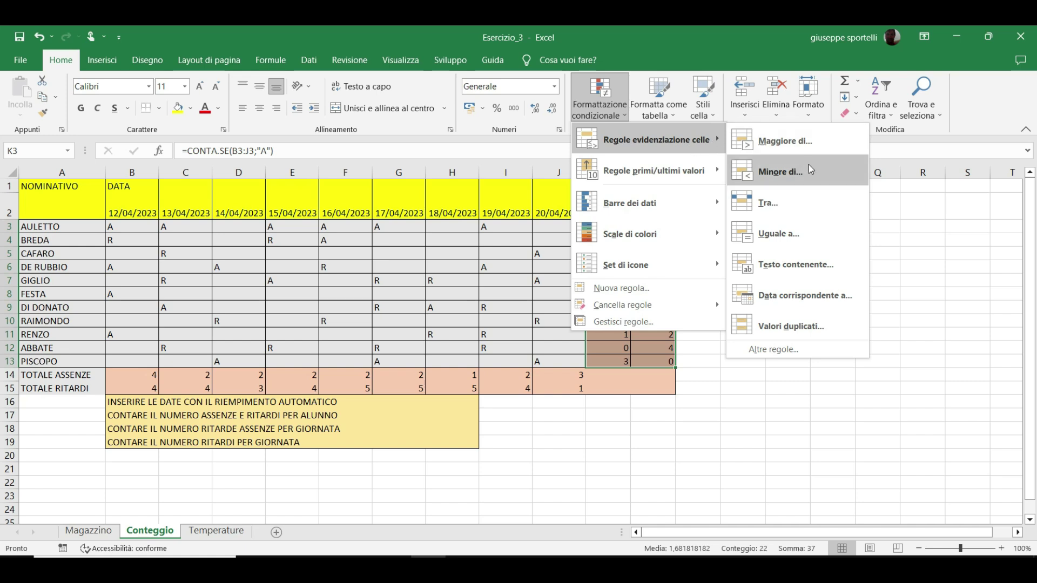
left_click(788, 172)
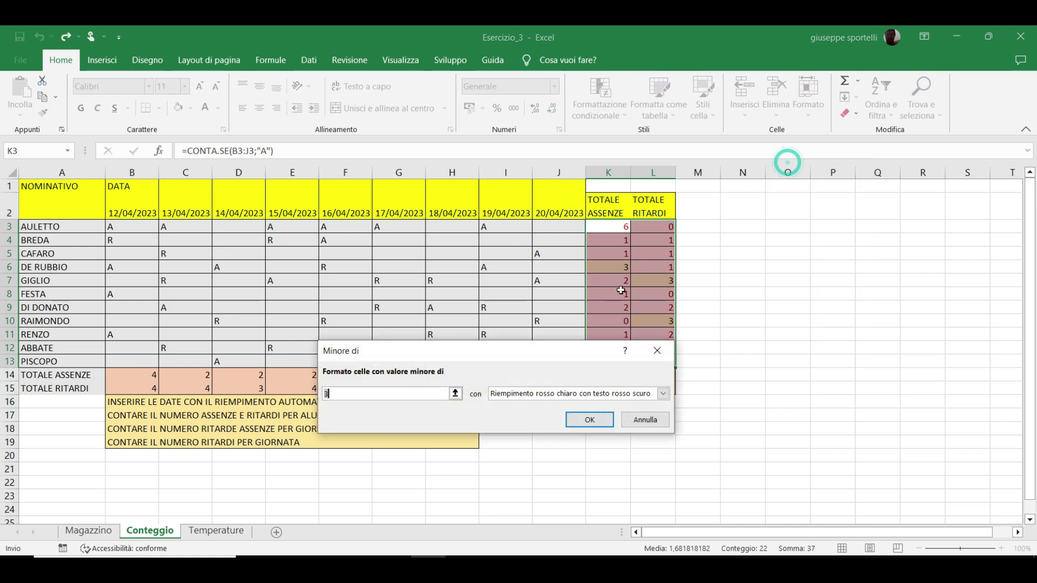
type("<")
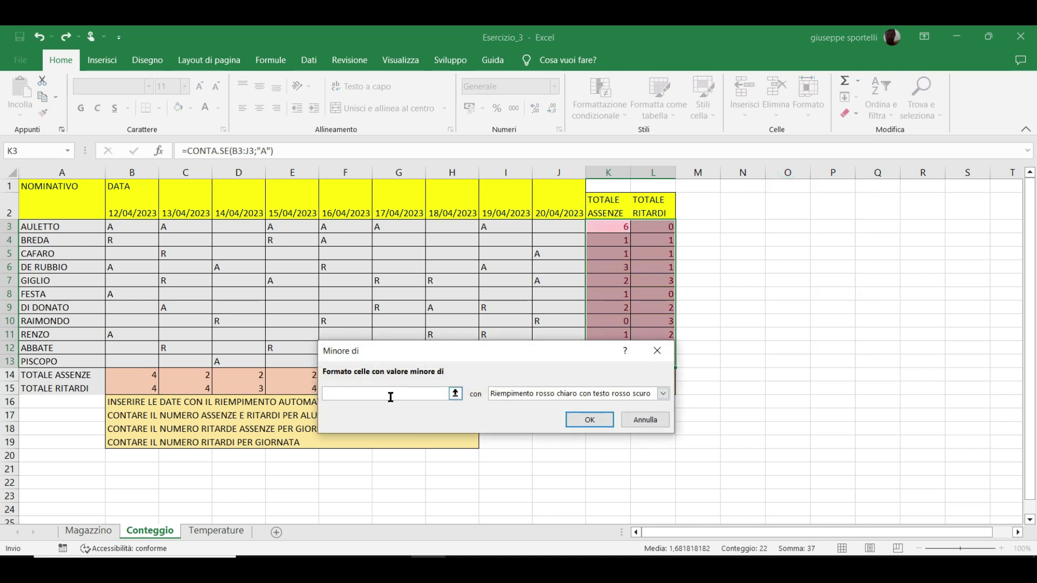
type("5")
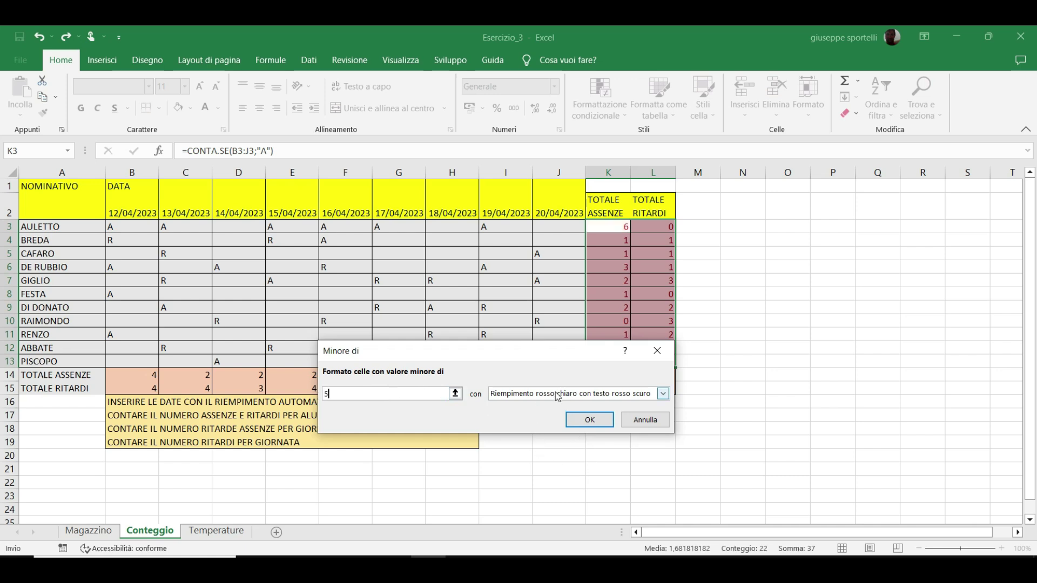
Step: Give the less-than-5 rule a custom cyan fill and orange font, and apply it
left_click(558, 395)
left_click(545, 461)
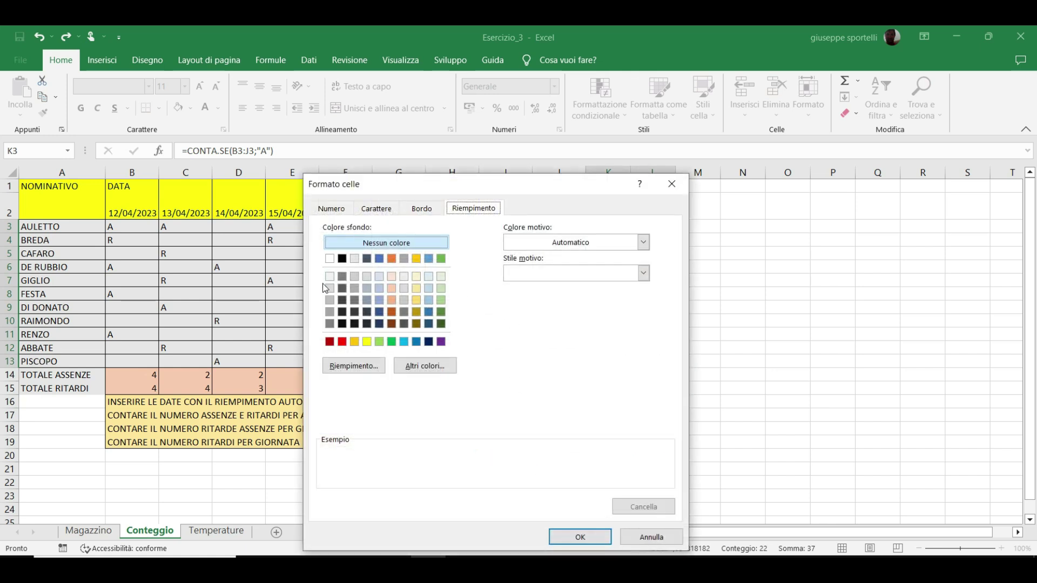
left_click(404, 341)
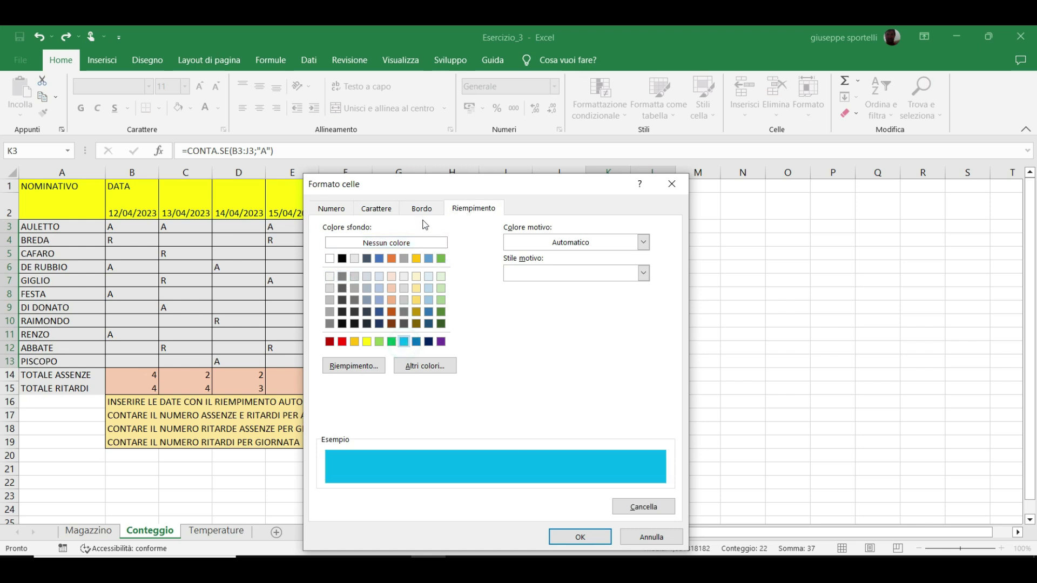
left_click(391, 210)
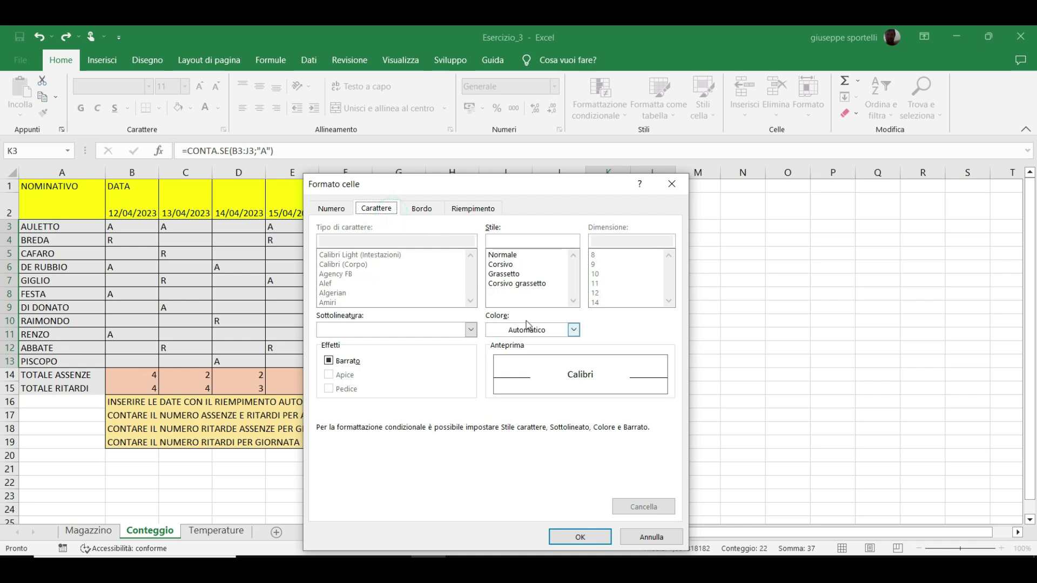
left_click(522, 332)
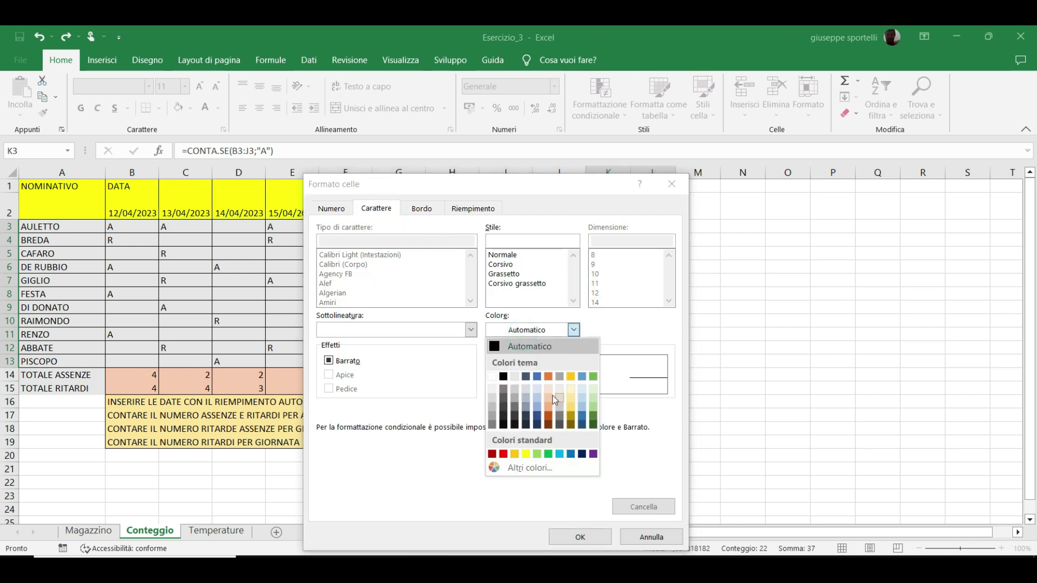
left_click(547, 378)
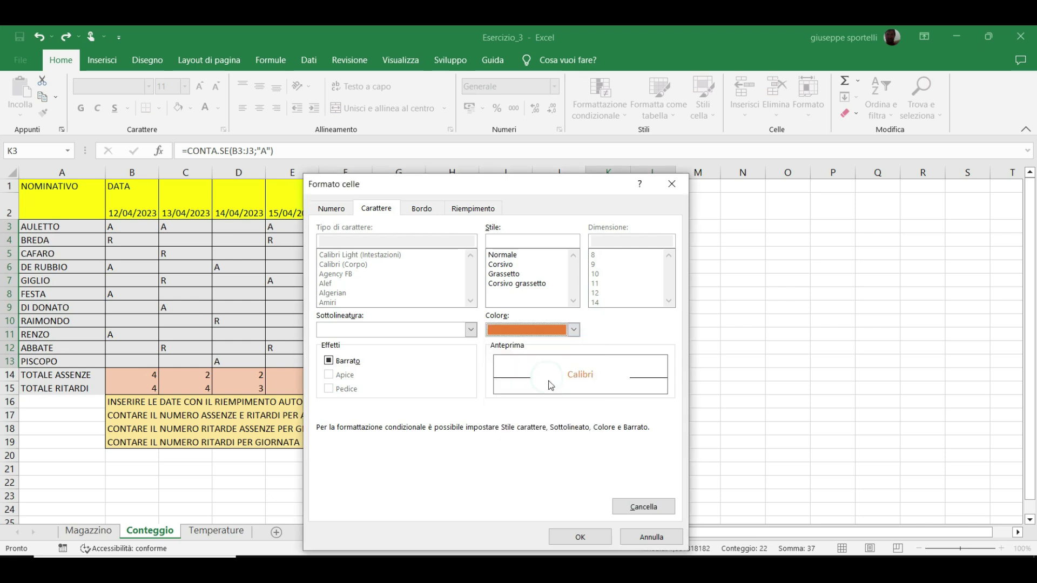
left_click(578, 536)
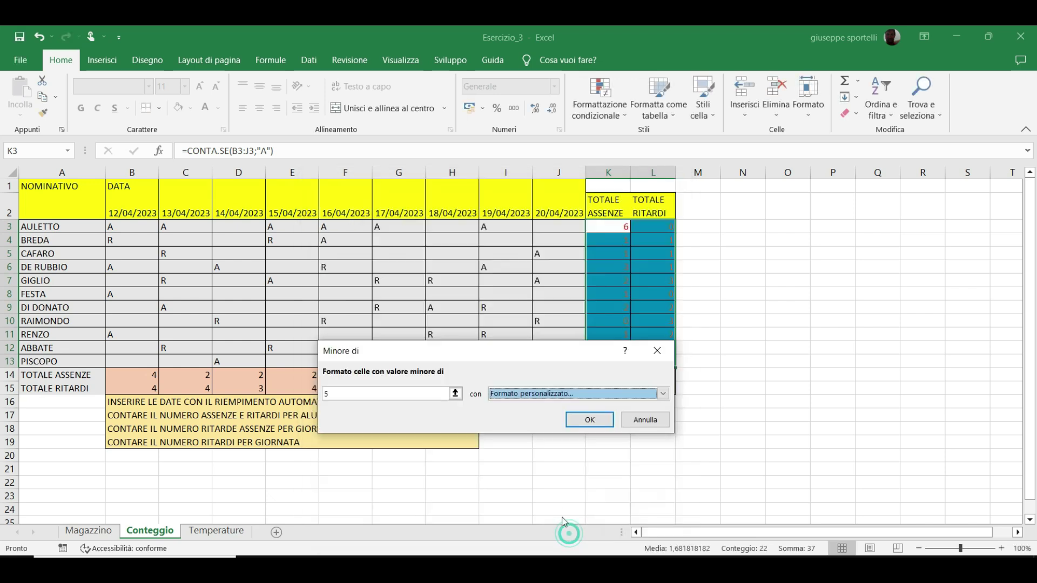
left_click(572, 427)
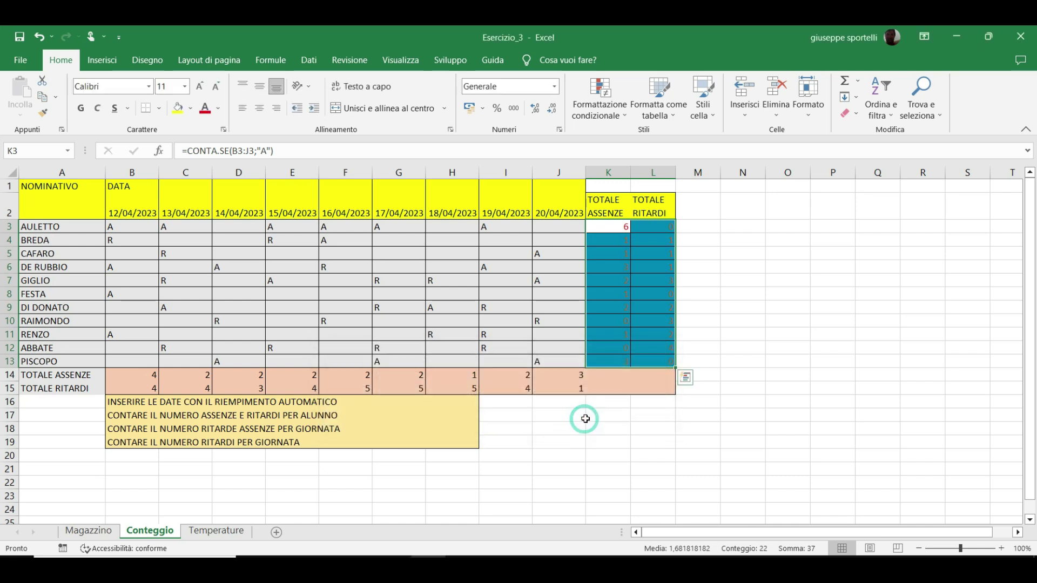
left_click(704, 365)
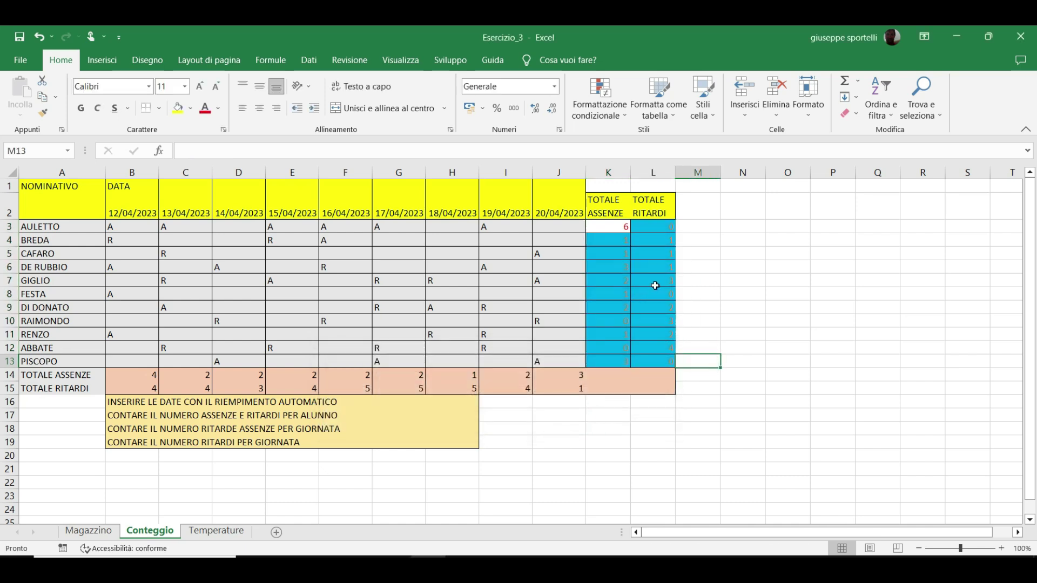
Step: Undo the cyan highlight and start a new Minore di 5 rule with a custom format
key("ctrl+z")
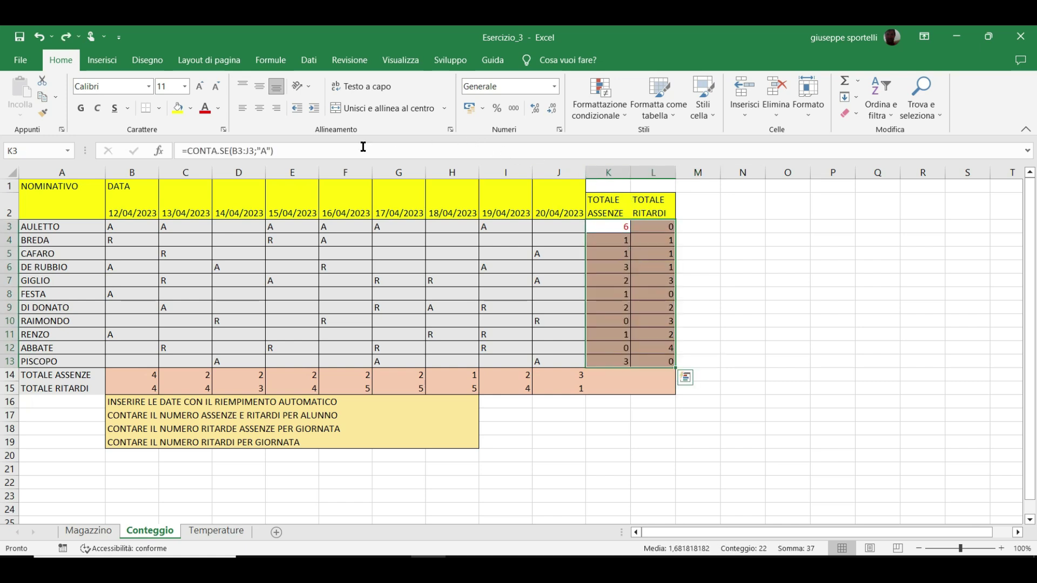
left_click(592, 116)
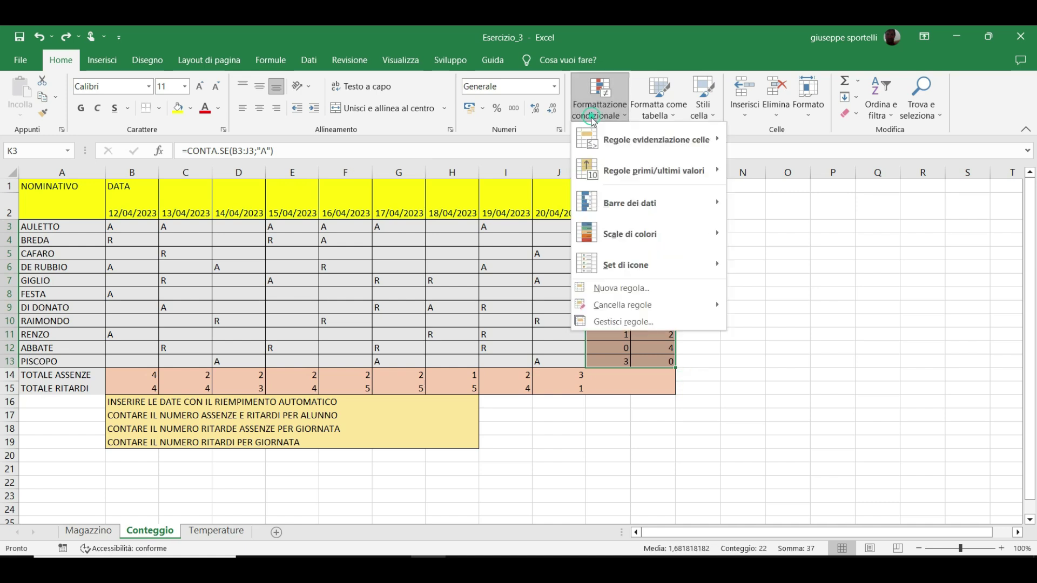
mouse_move(652, 139)
left_click(791, 162)
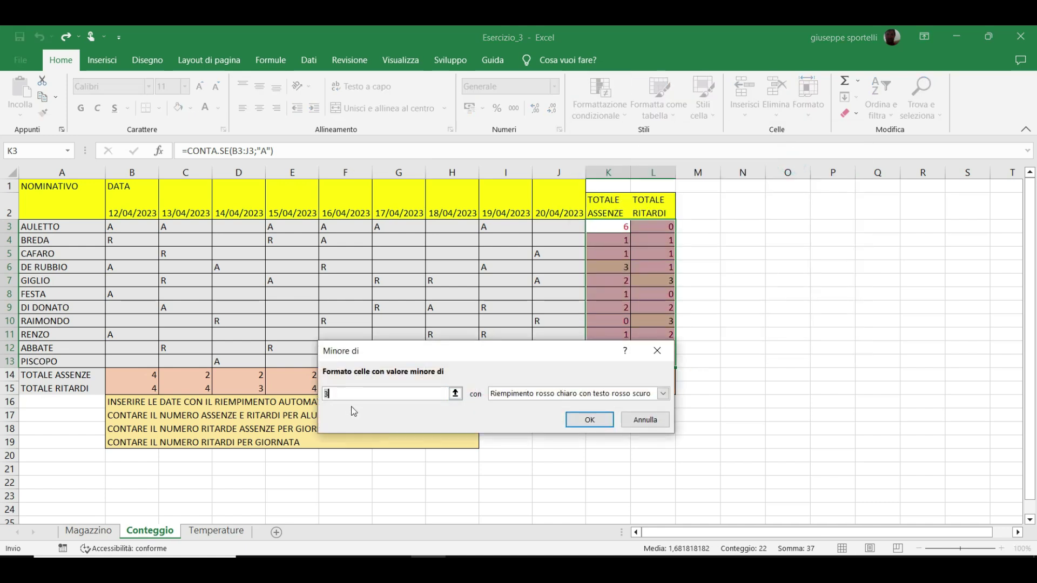
type("5")
left_click(576, 394)
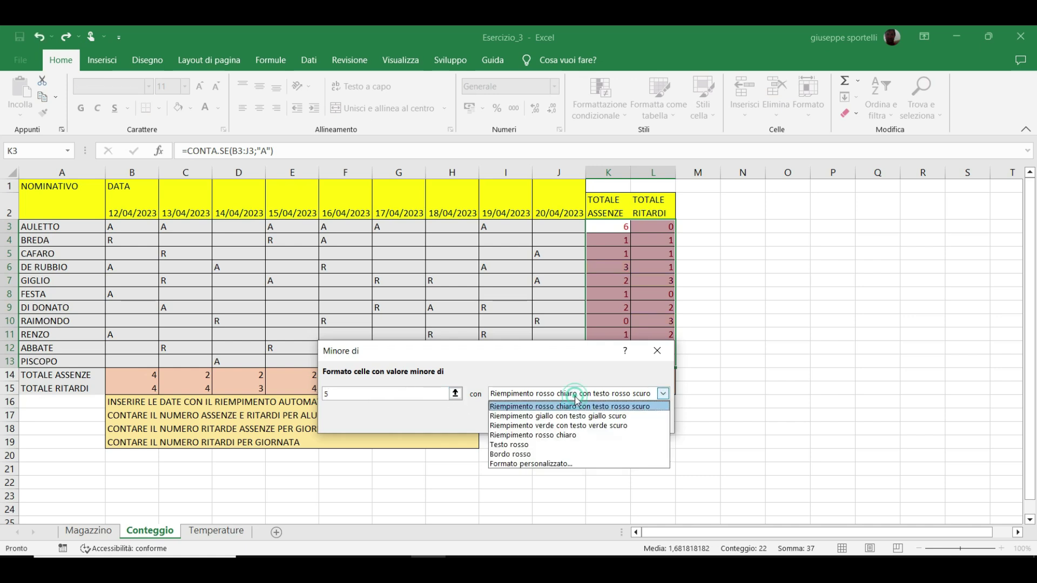
left_click(529, 463)
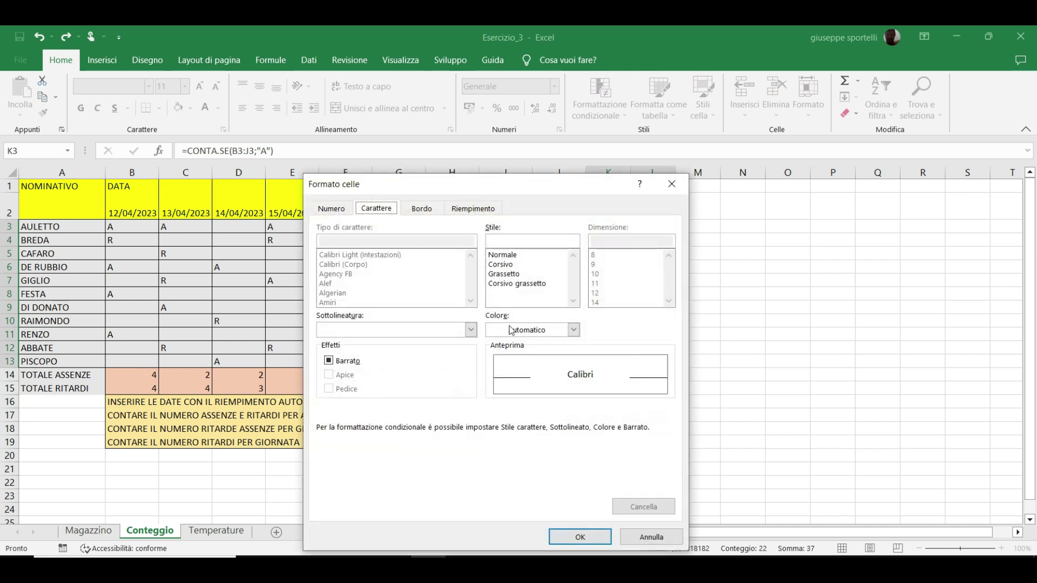
Step: Set the rule's font colour to blue and apply the less-than-5 rule
left_click(517, 330)
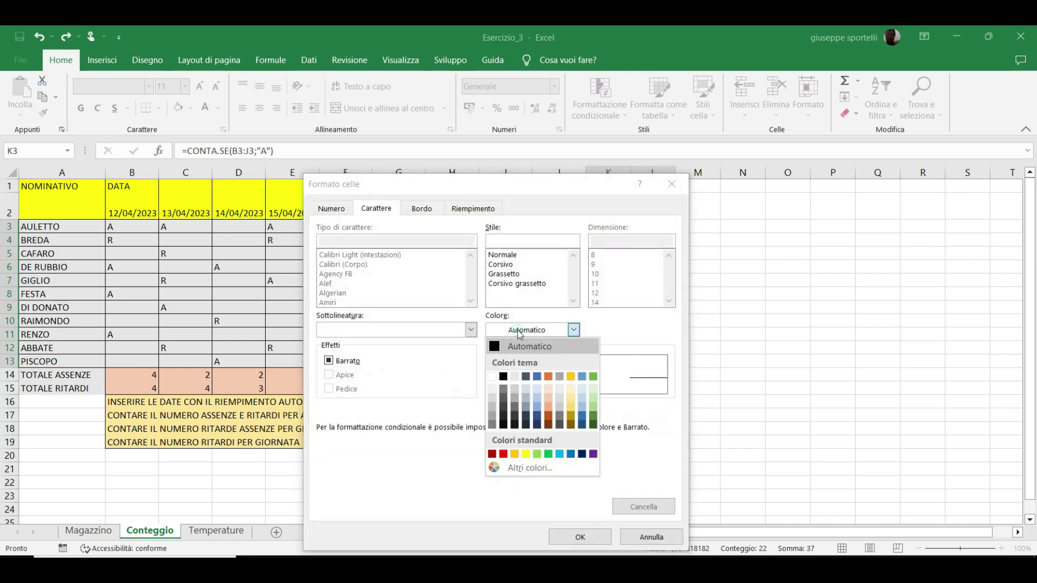
left_click(581, 418)
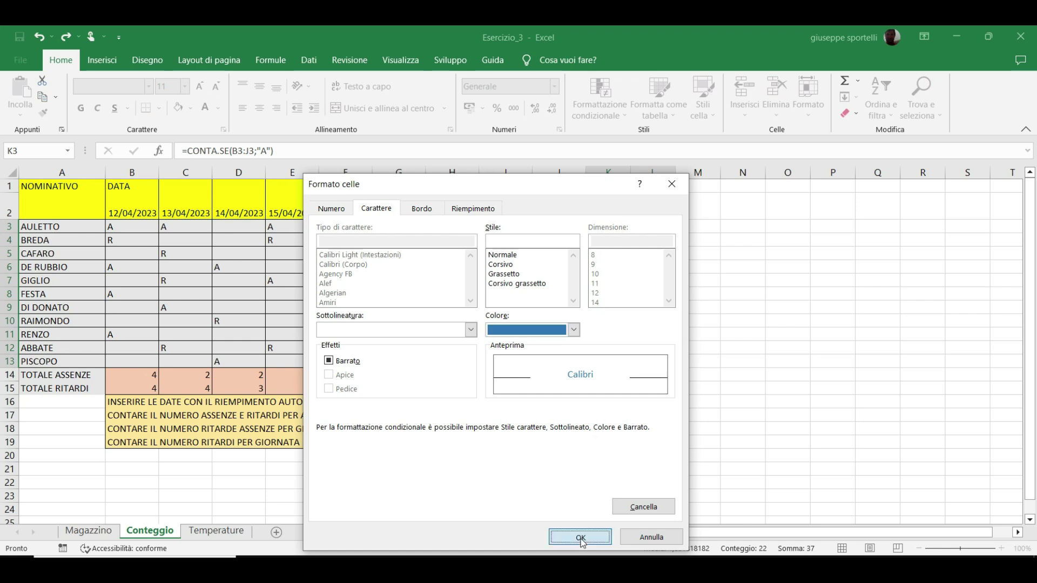
left_click(580, 536)
left_click(589, 419)
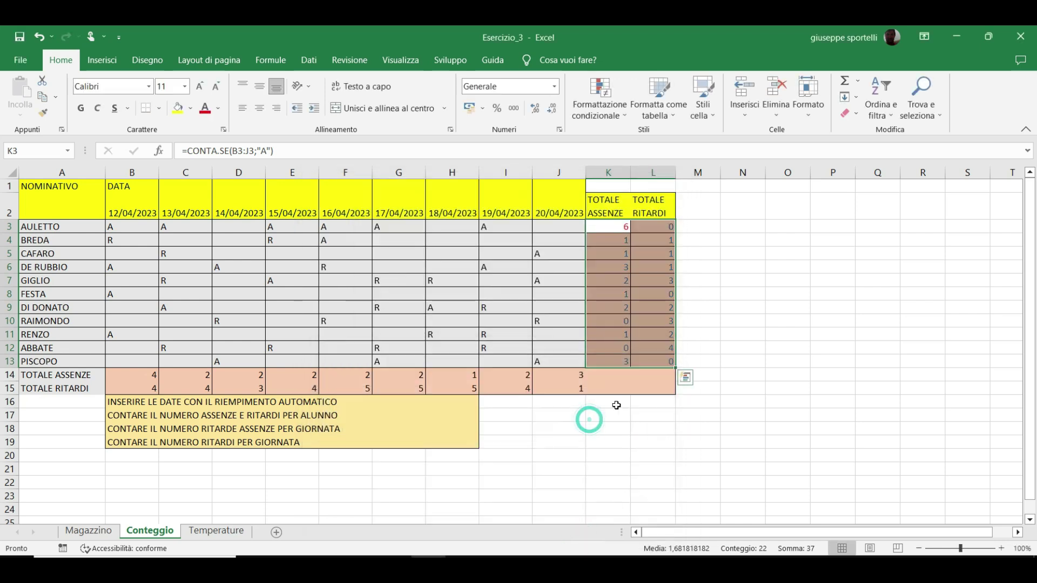
left_click(668, 433)
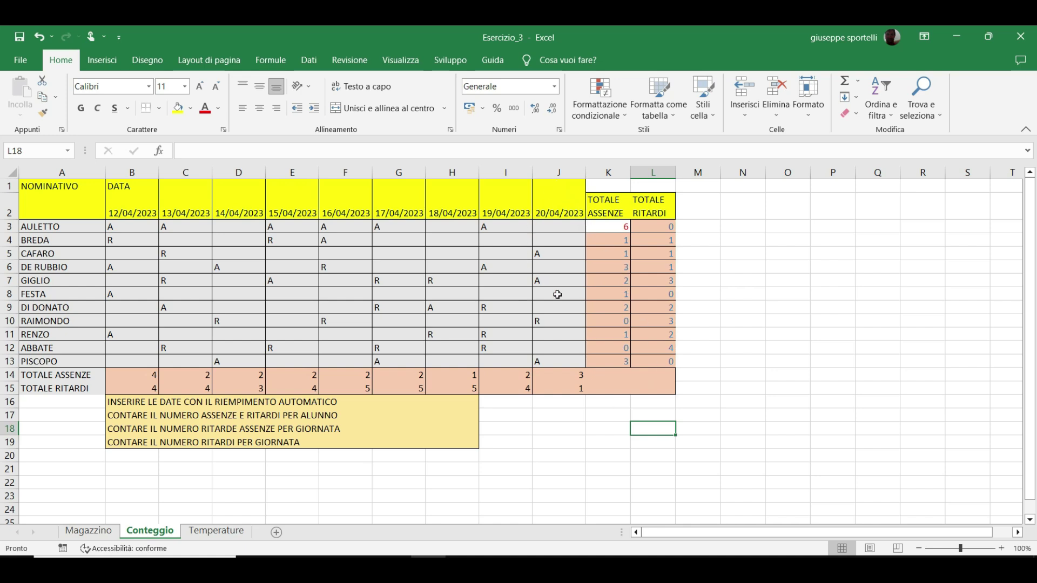
Step: Add solid-fill red data bars to the per-student totals K3:L13
left_click_drag(607, 223, 642, 358)
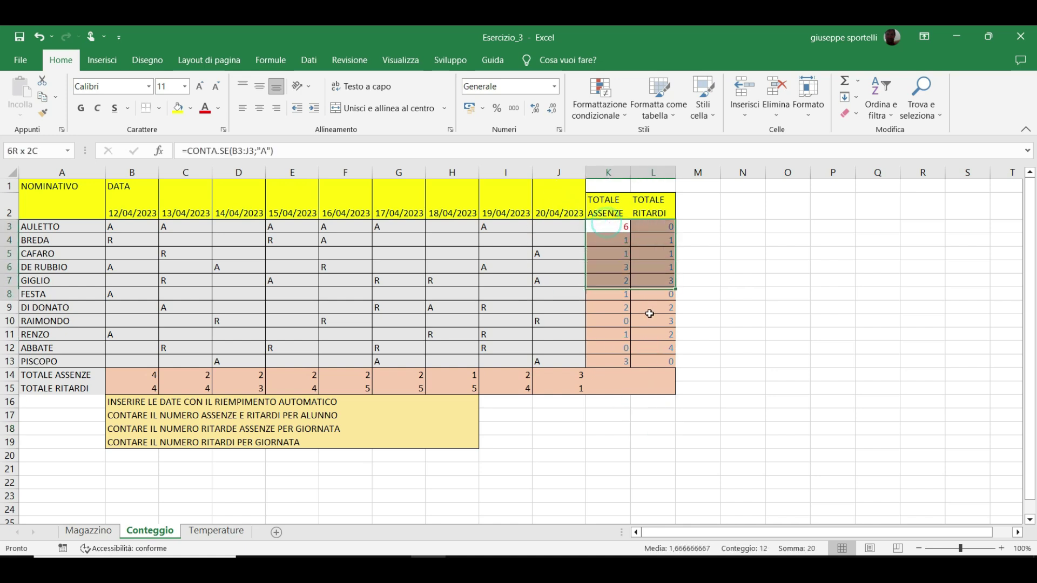
left_click(621, 115)
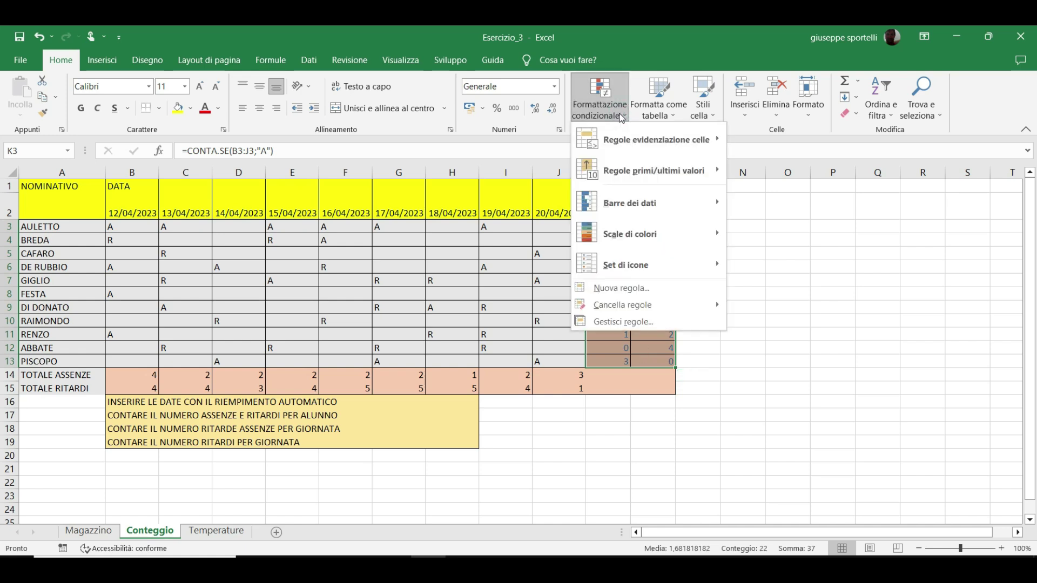
mouse_move(639, 203)
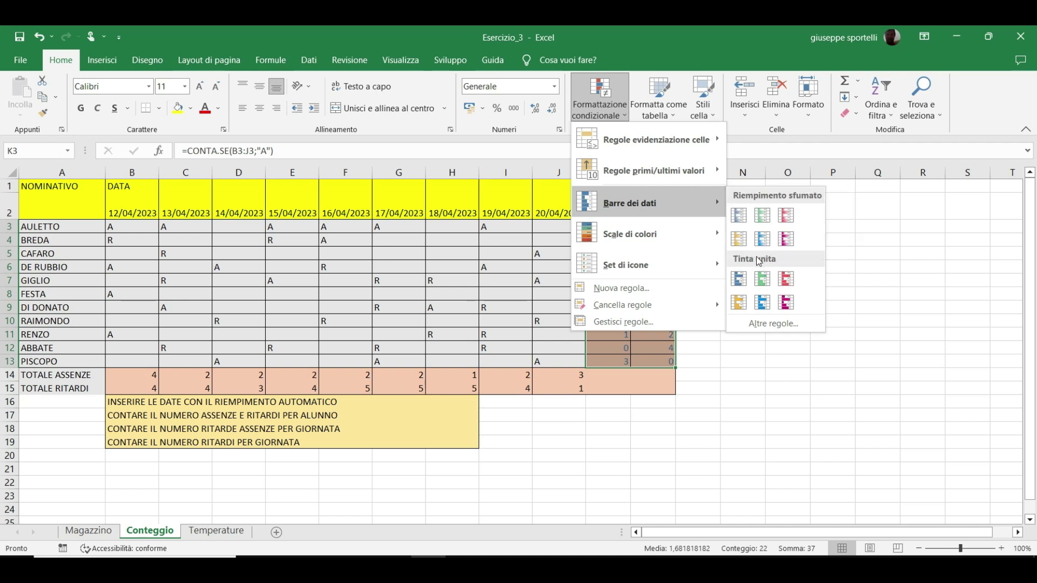
left_click(786, 279)
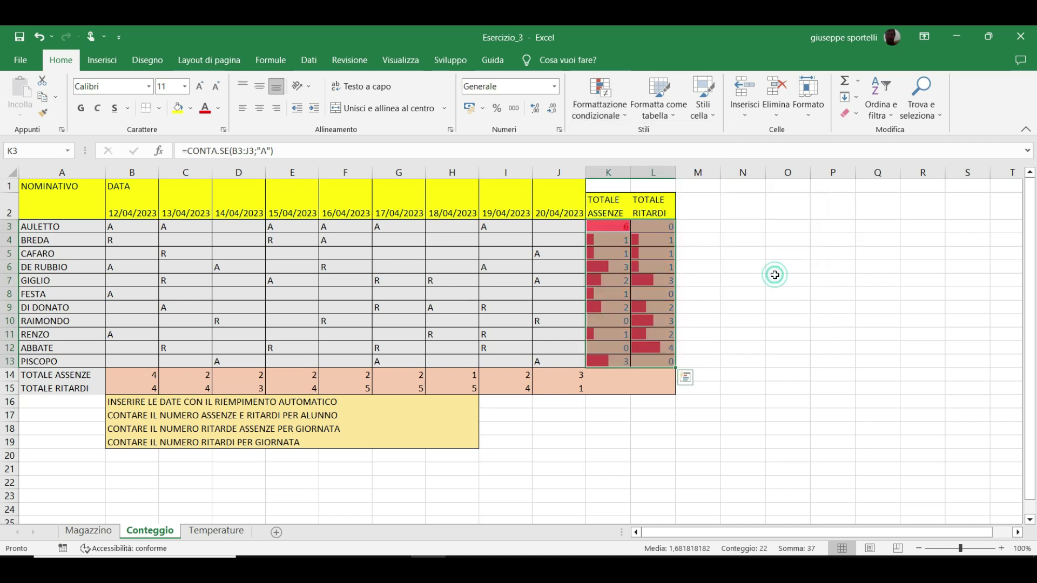
left_click(656, 445)
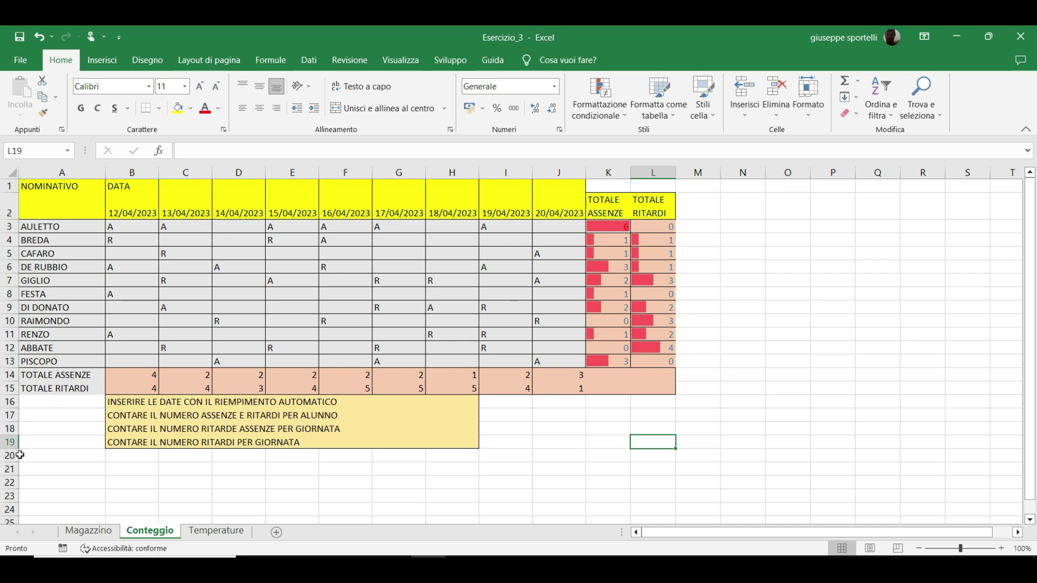
Step: Add solid green data bars to daily totals B14:J15, then switch to the Temperature sheet
left_click_drag(134, 379, 507, 381)
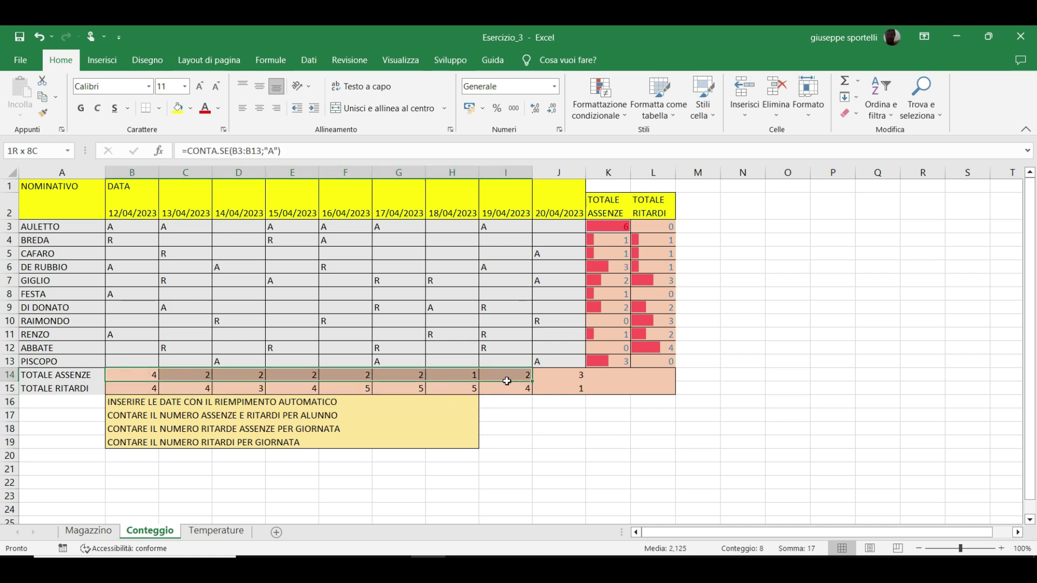
left_click_drag(506, 382, 506, 386)
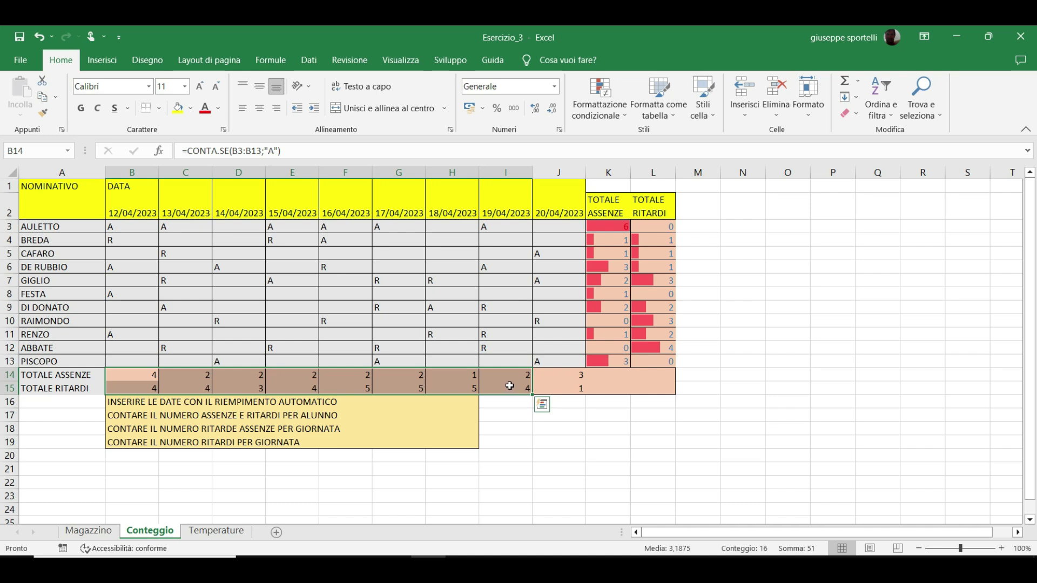
key("Right")
key("Left")
key("Left")
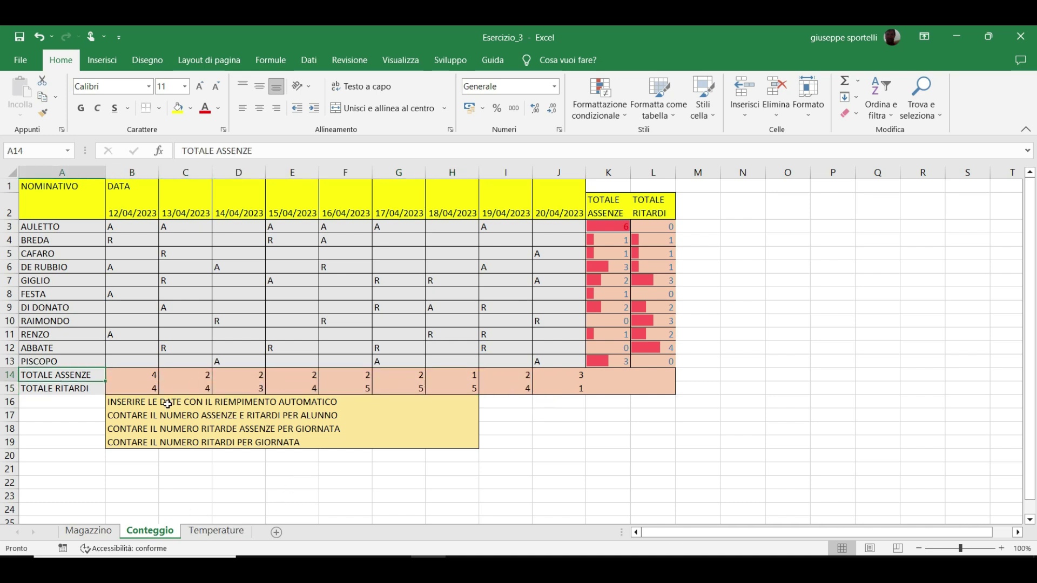
left_click_drag(134, 377, 579, 388)
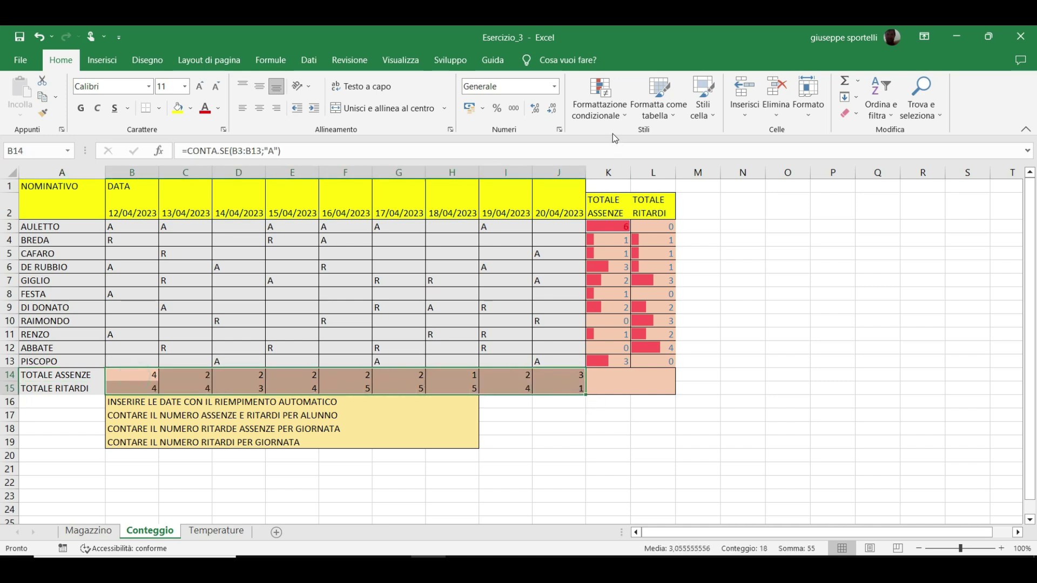
left_click(599, 118)
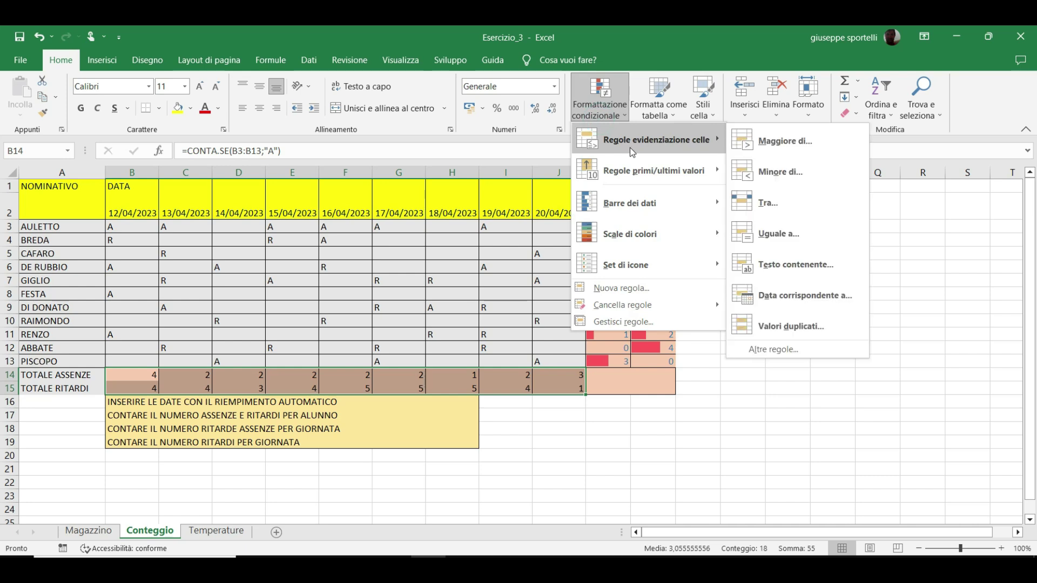
mouse_move(640, 203)
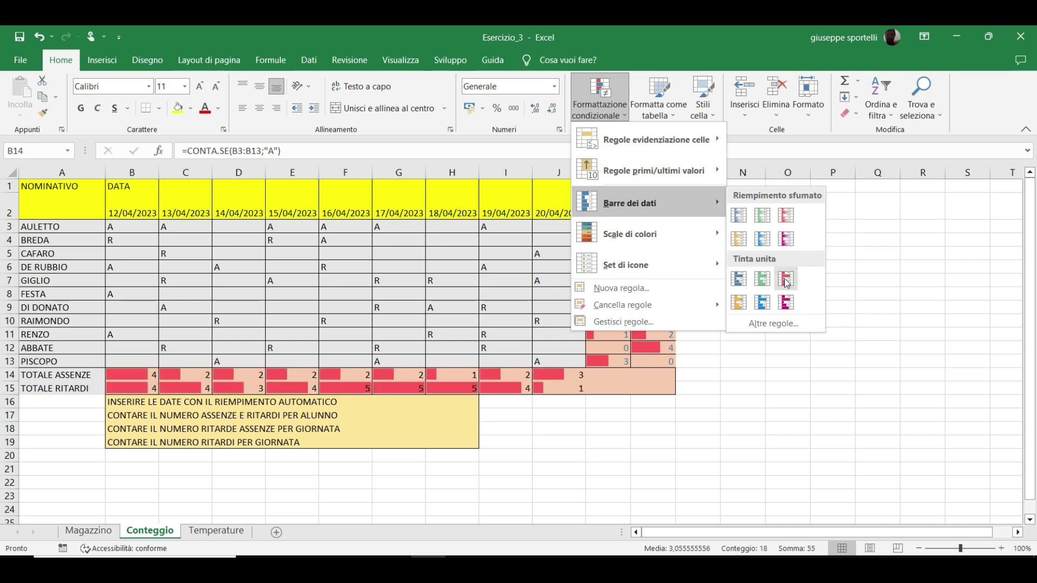
left_click(762, 278)
left_click(637, 458)
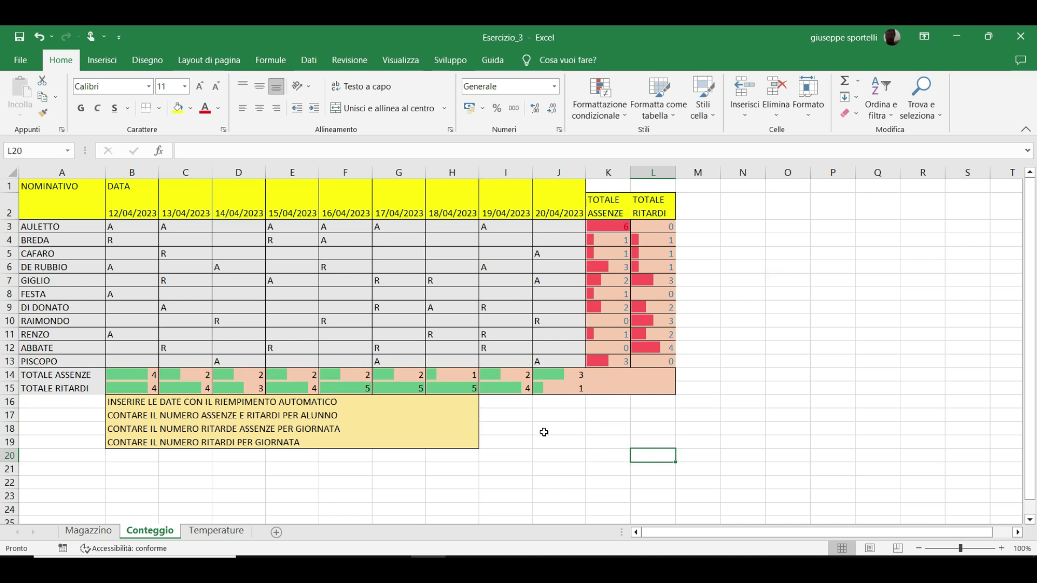
key("ctrl+Page_Down")
type("\\")
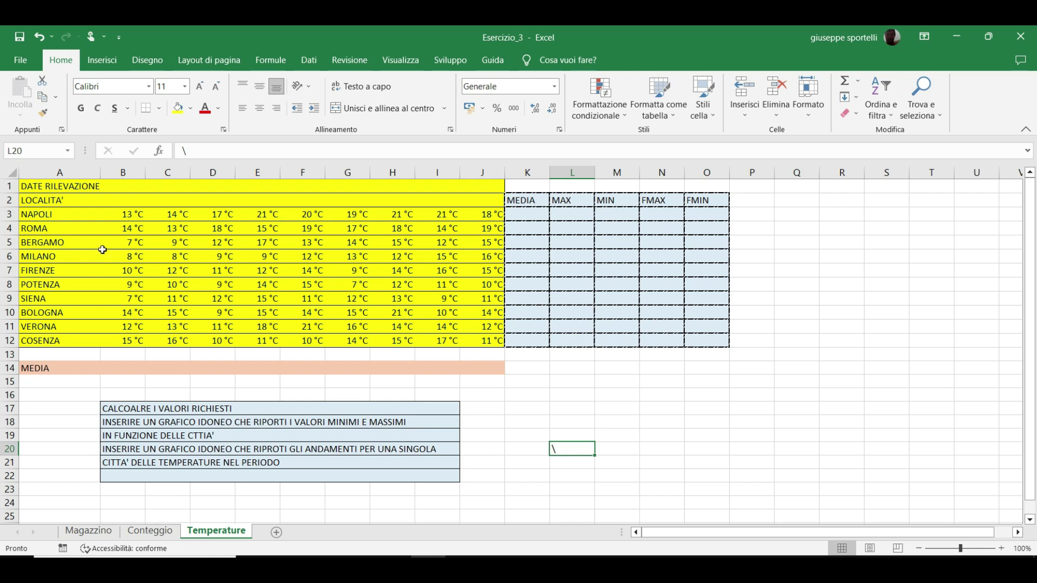
Step: Format B1:J1 with the short 14/03/2012 date style and start entering 10/04 in B1
left_click(142, 202)
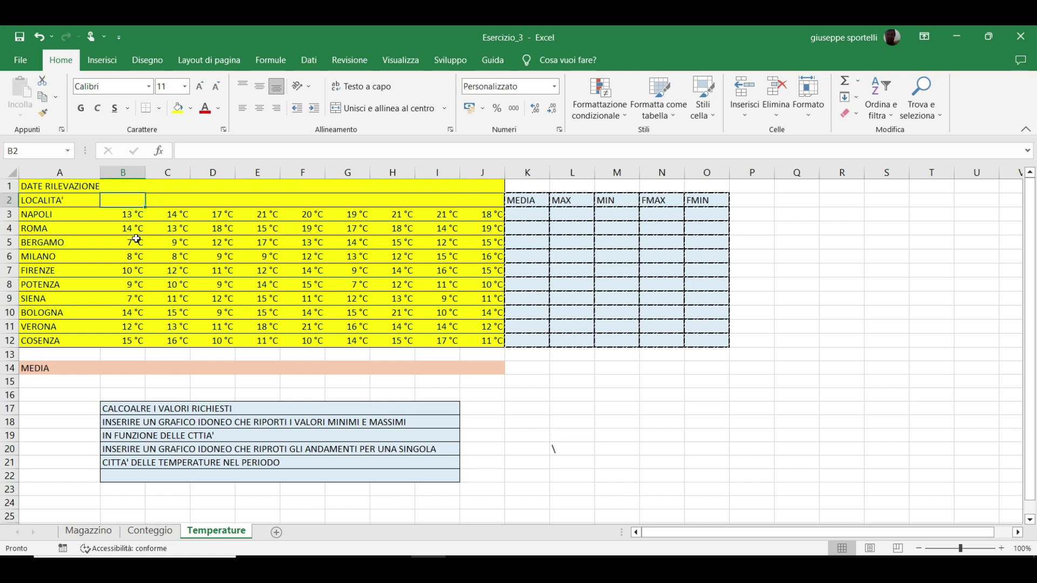
left_click(127, 184)
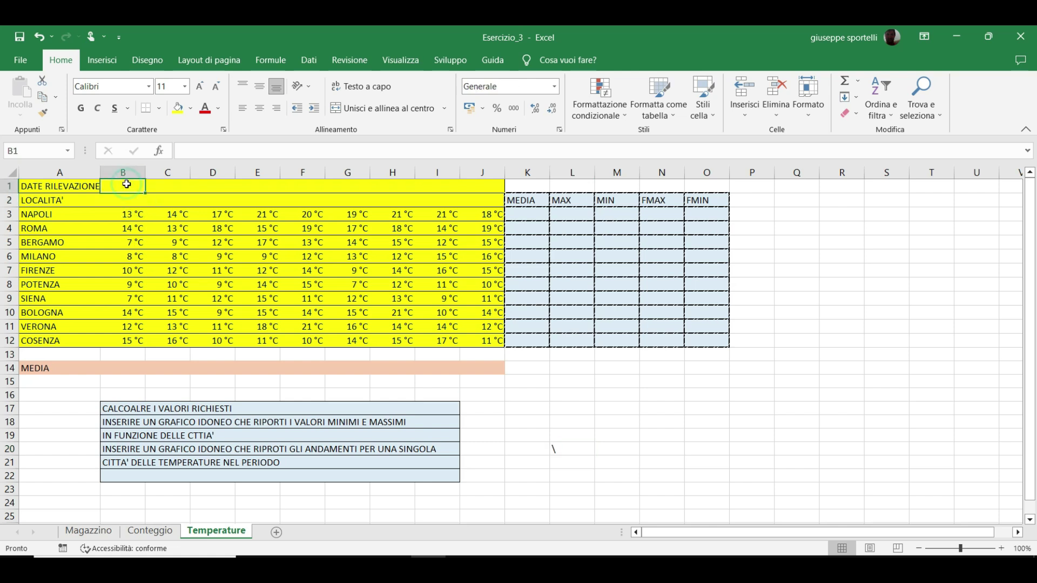
left_click_drag(123, 187, 470, 184)
right_click(470, 184)
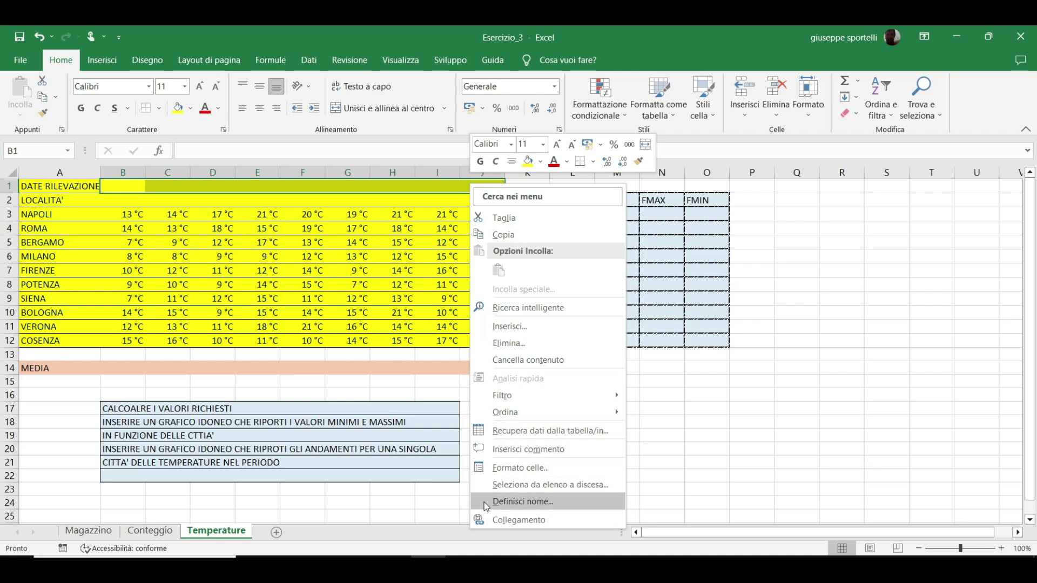
left_click(488, 468)
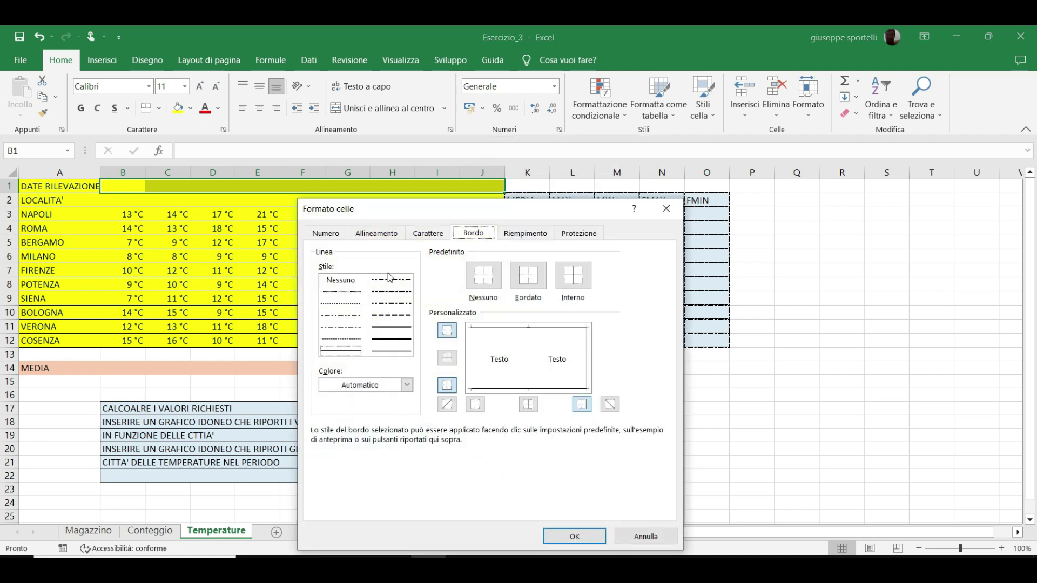
left_click(335, 232)
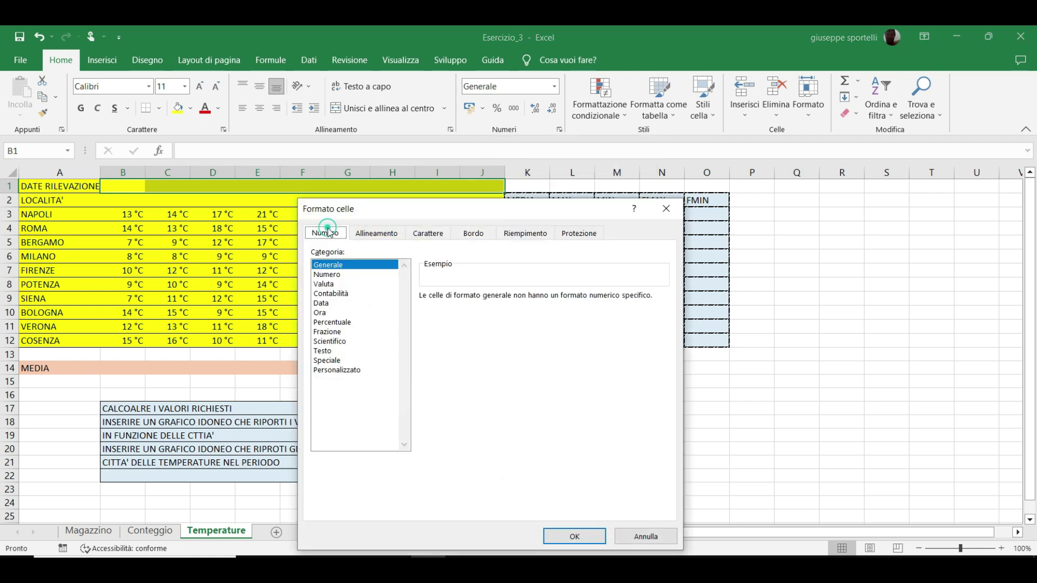
left_click(326, 295)
left_click(326, 303)
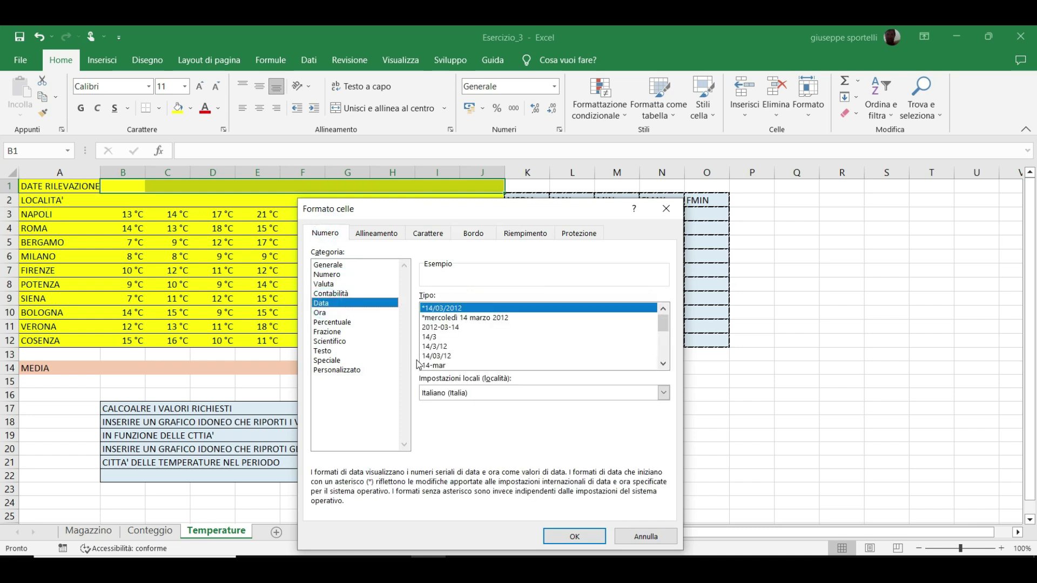
left_click(459, 317)
left_click(451, 307)
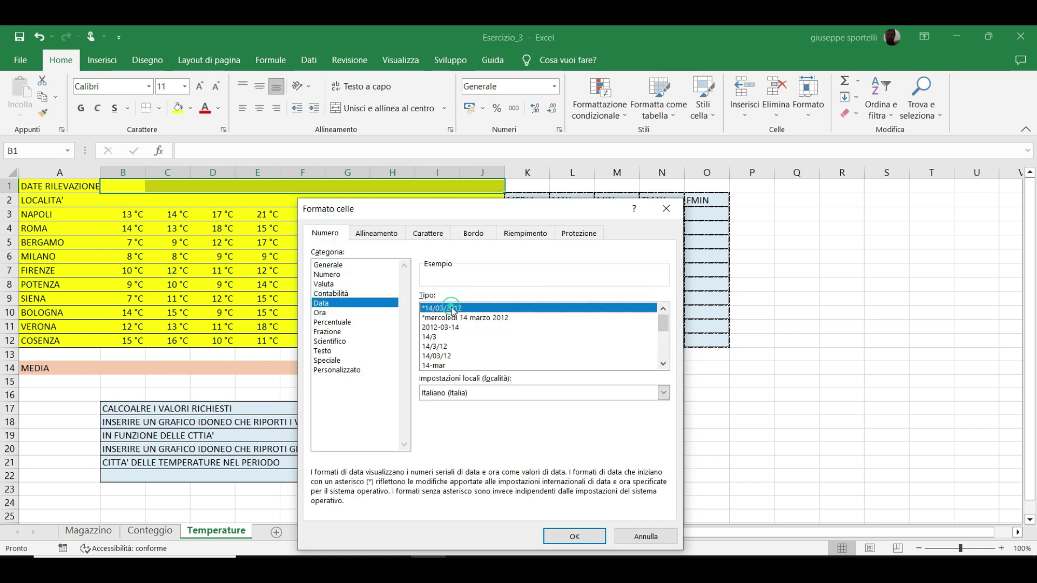
left_click(574, 536)
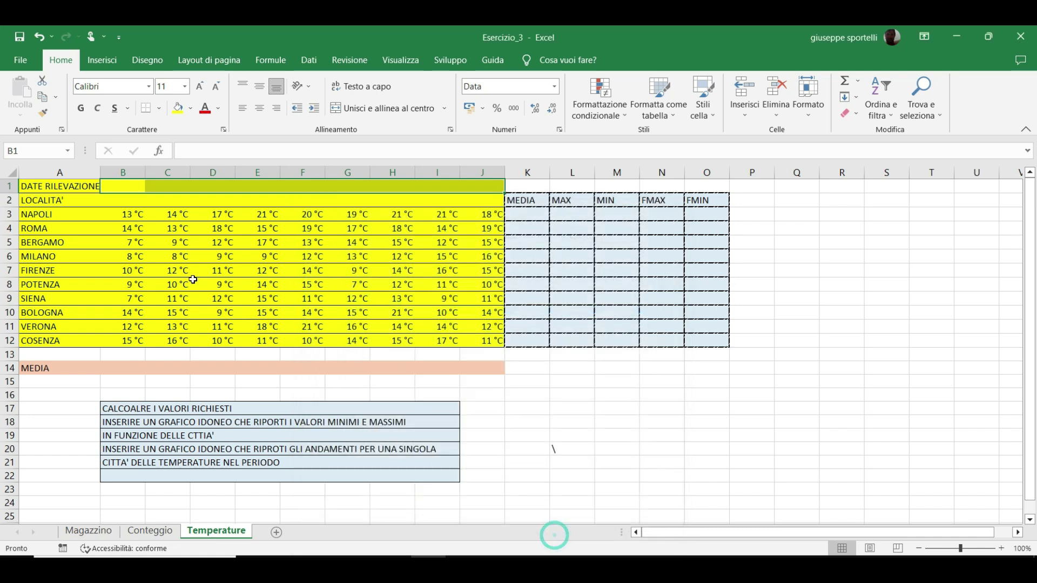
left_click(122, 190)
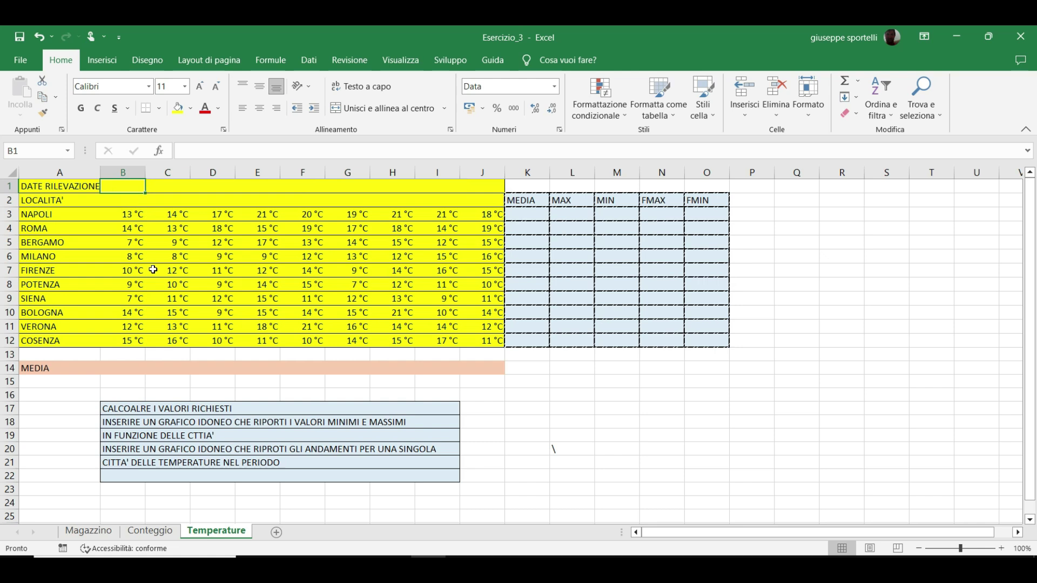
type("10/04/202")
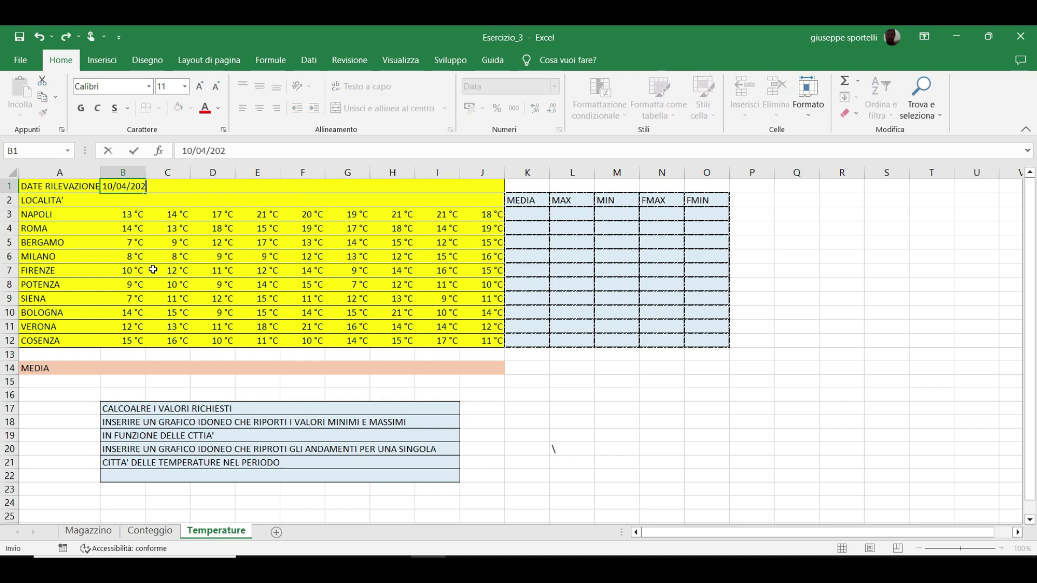
Step: Enter 10/04/2023 in B1 and extend the daily date series across to J1
key("Return")
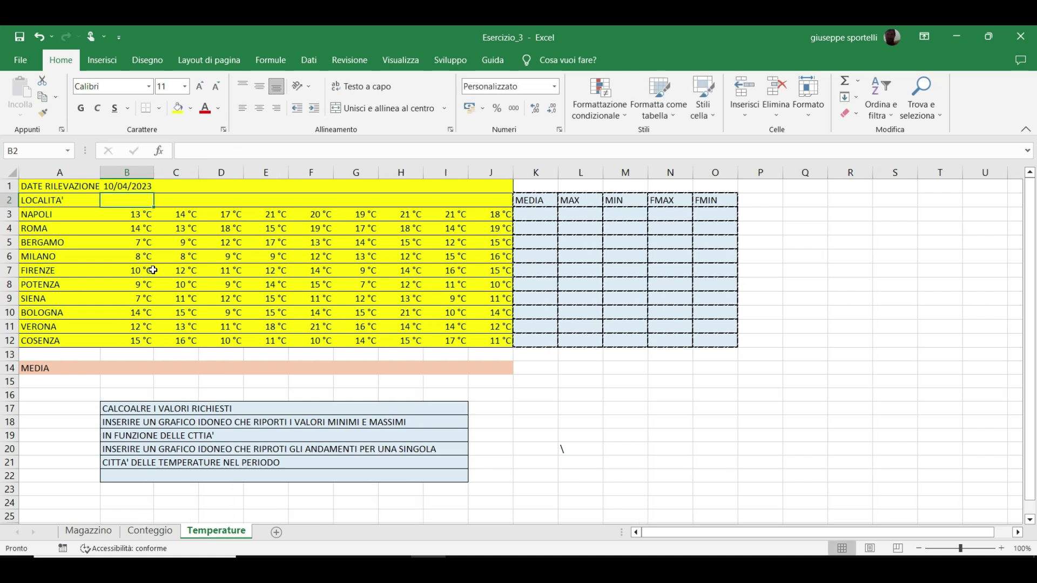
left_click(152, 186)
left_click_drag(154, 193, 403, 183)
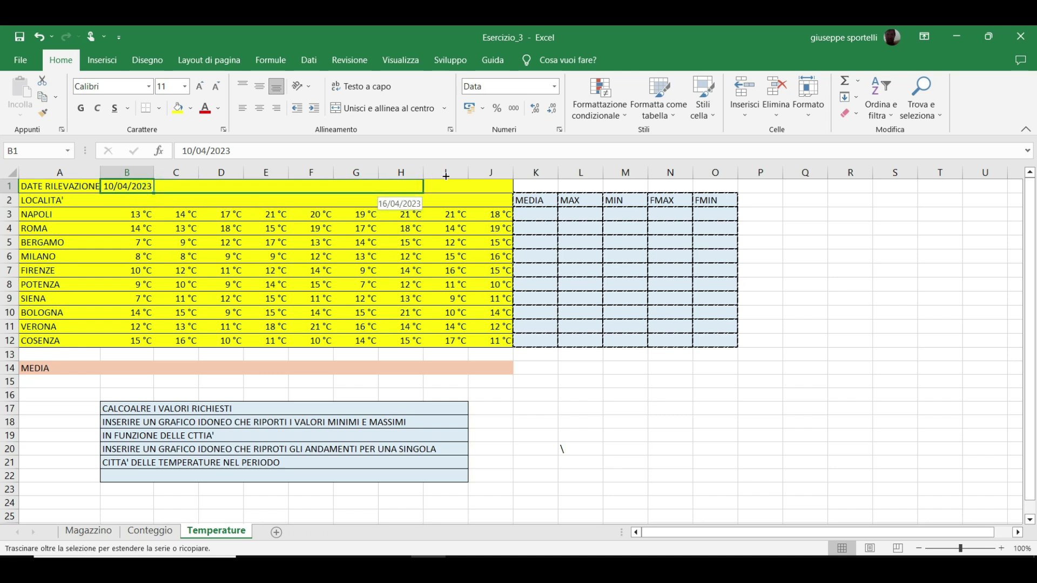
left_click_drag(402, 183, 519, 163)
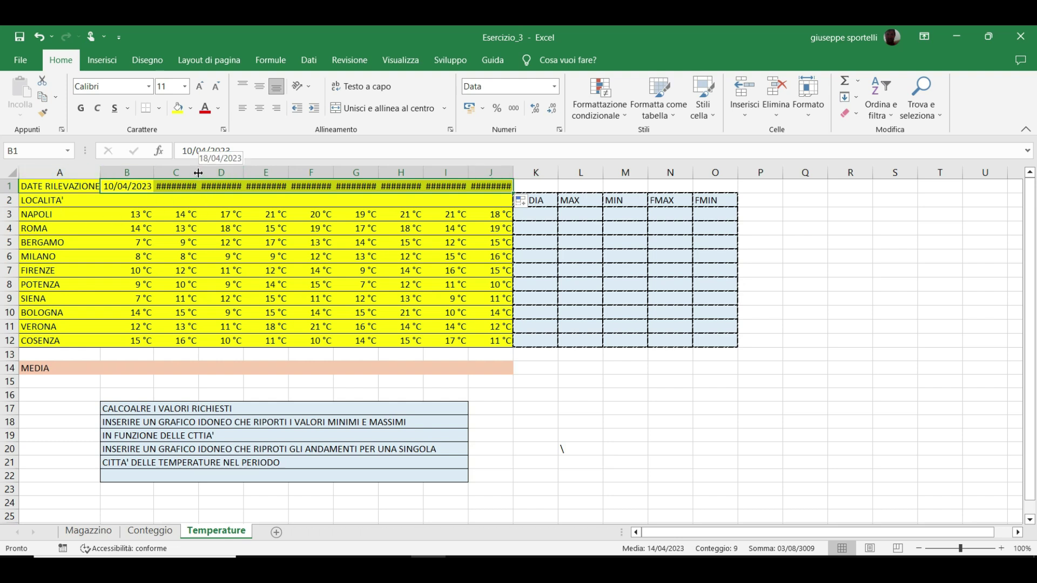
Step: Widen columns C and D so 11/04 and 12/04/2023 display fully
left_click_drag(198, 173, 207, 173)
left_click(232, 173)
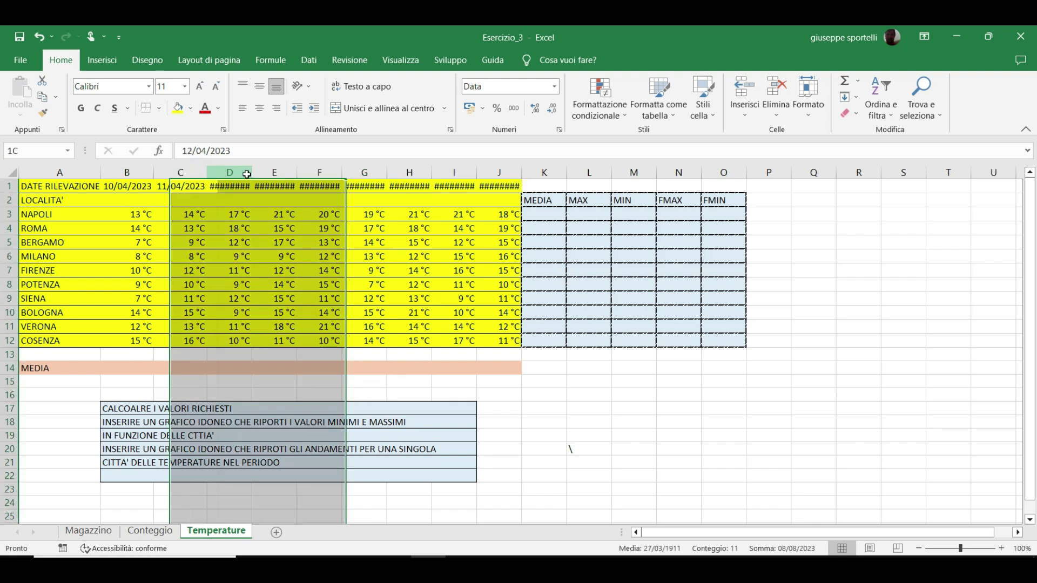
double_click(252, 173)
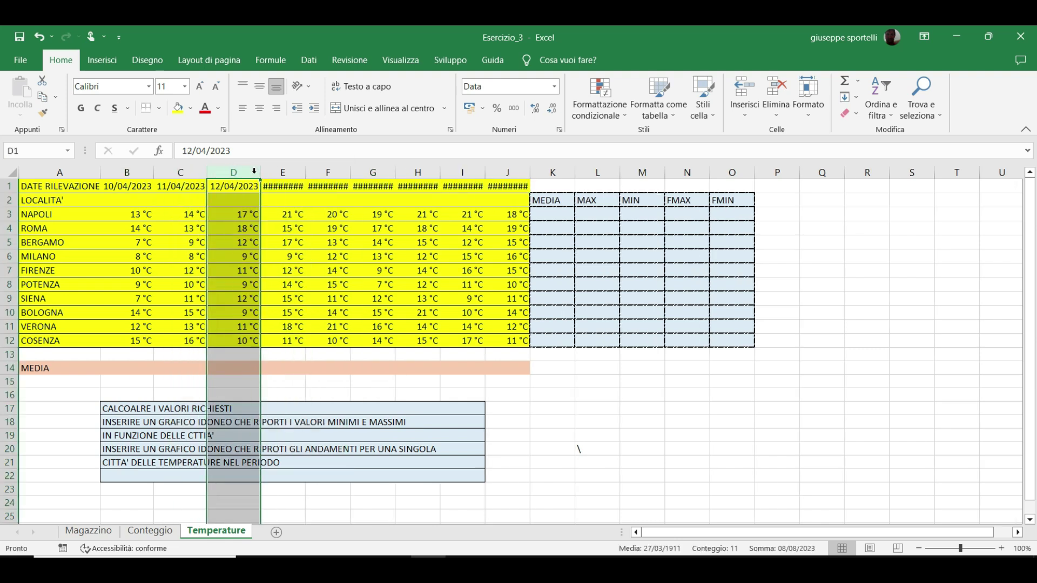
Step: Auto-fit columns E through J so dates up to 18/04/2023 display in full
double_click(306, 173)
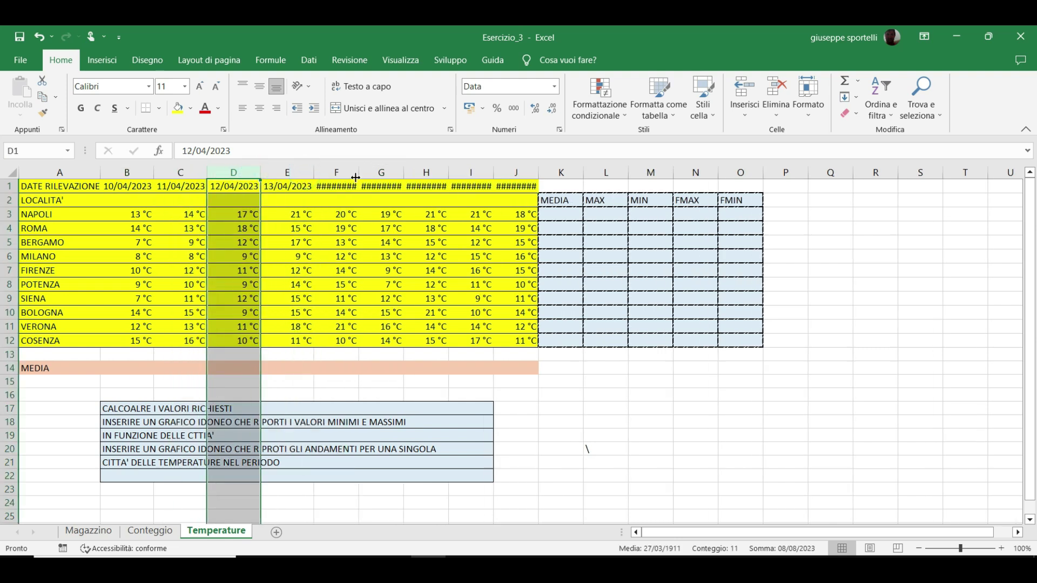
double_click(358, 173)
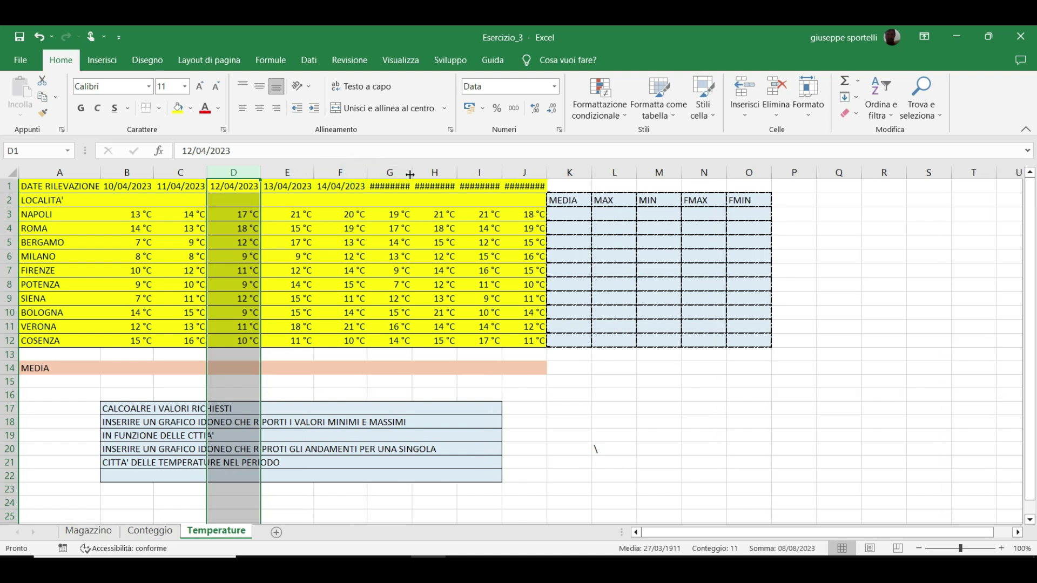
double_click(412, 172)
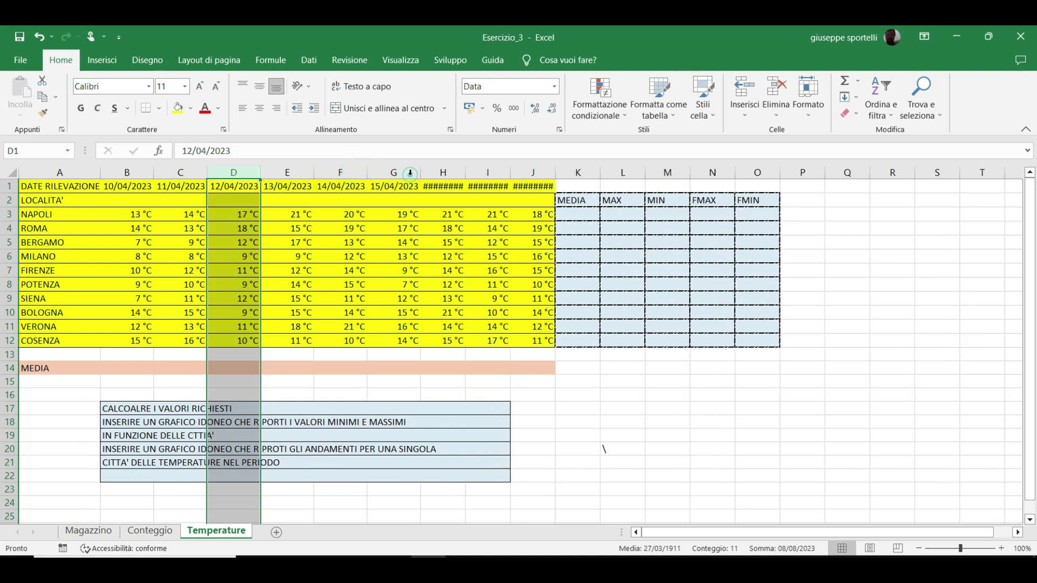
double_click(468, 171)
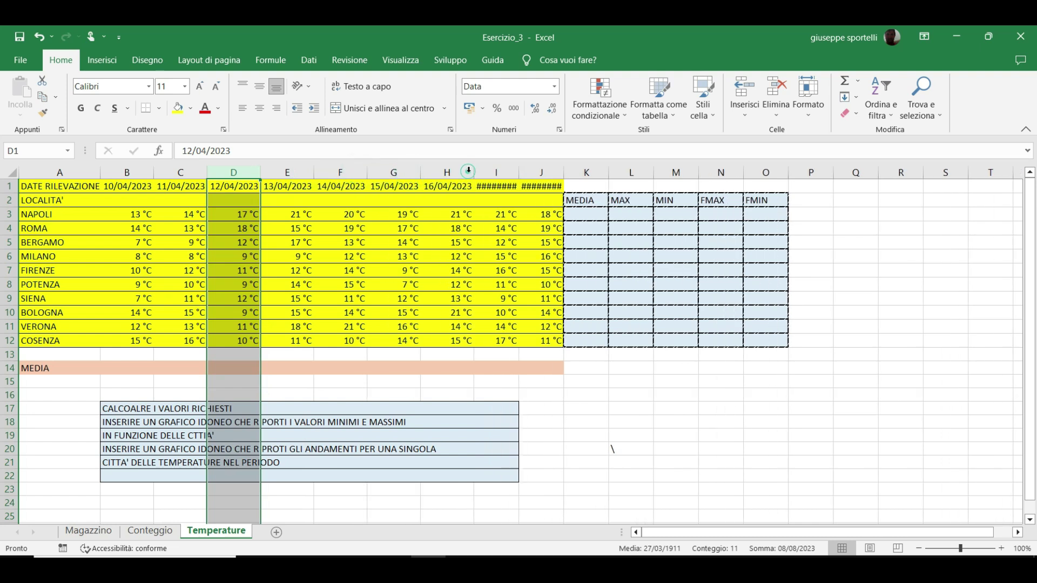
double_click(520, 170)
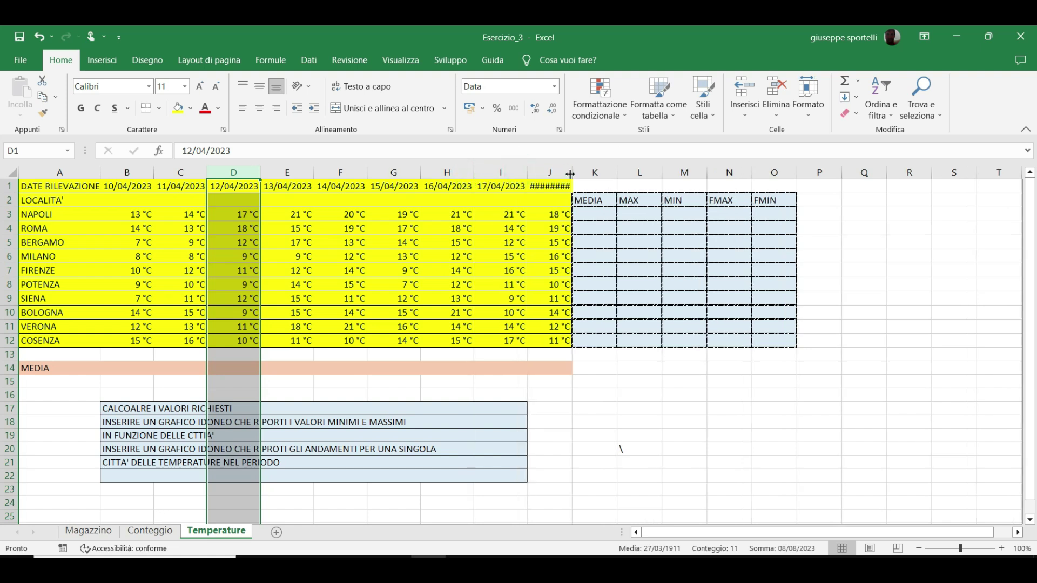
double_click(573, 171)
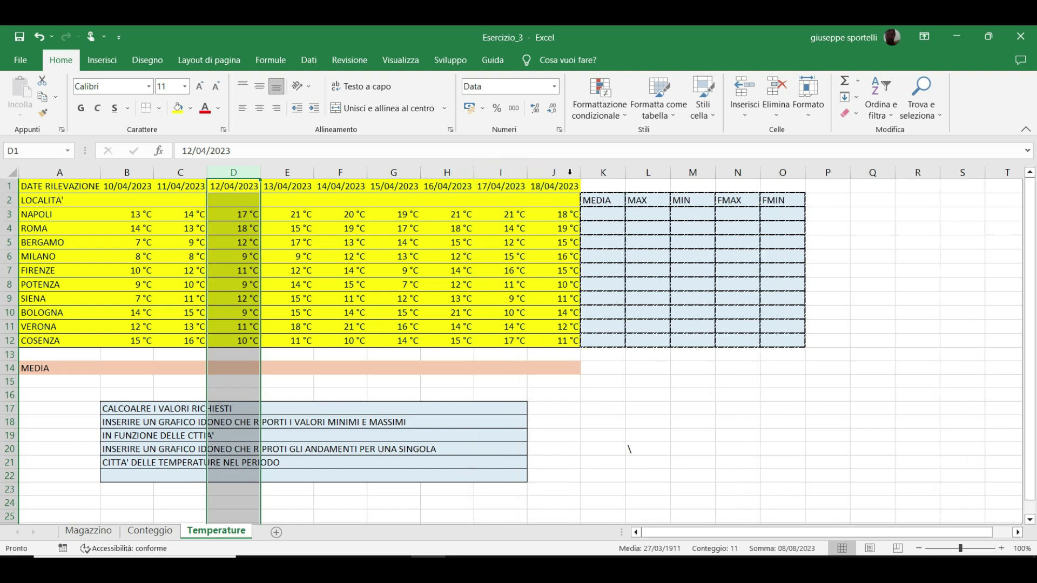
Step: Select cell B3, the first temperature reading
left_click(104, 256)
left_click(158, 242)
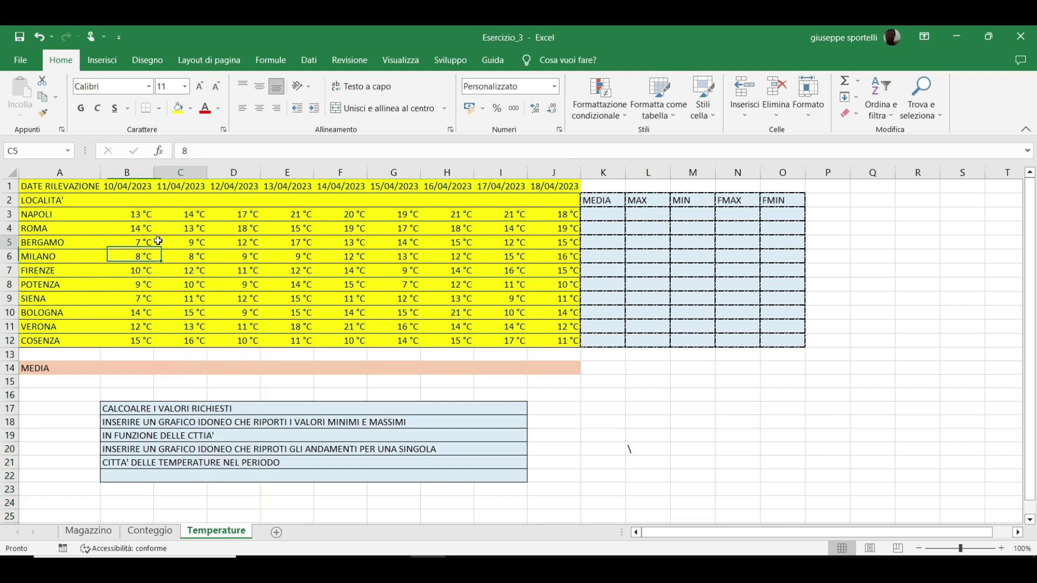
left_click(144, 214)
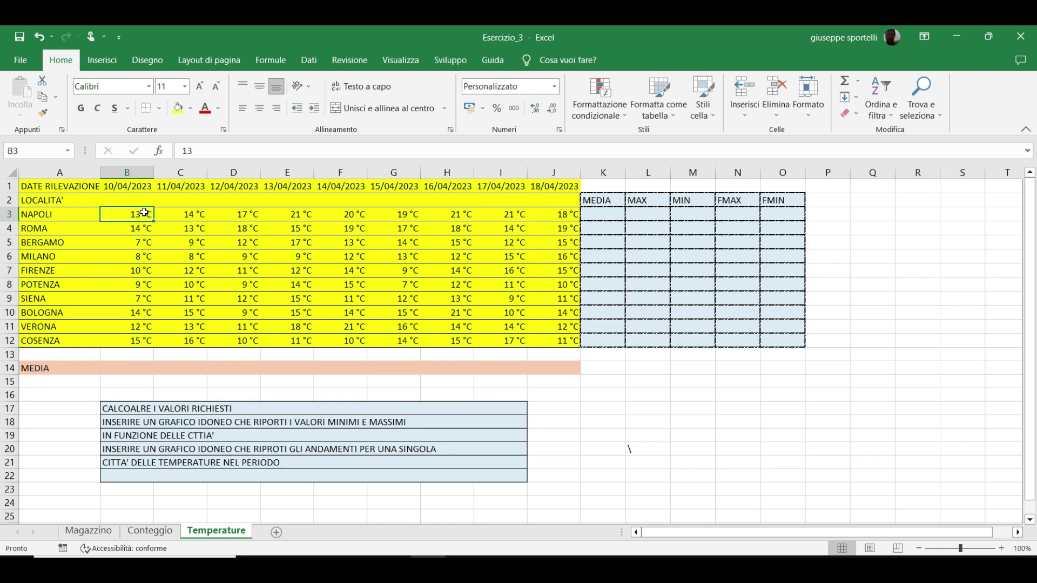
right_click(144, 212)
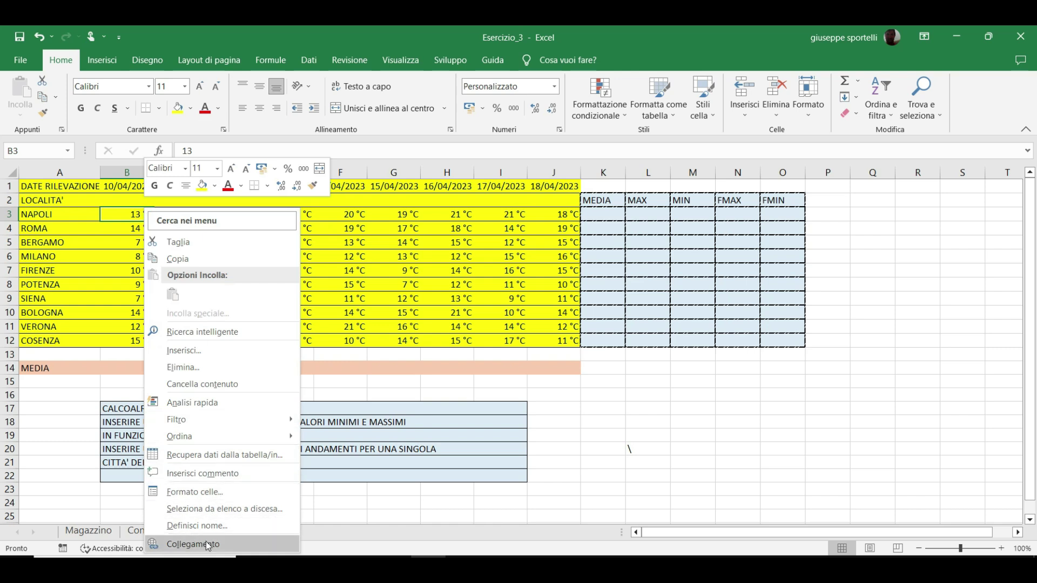
left_click(224, 492)
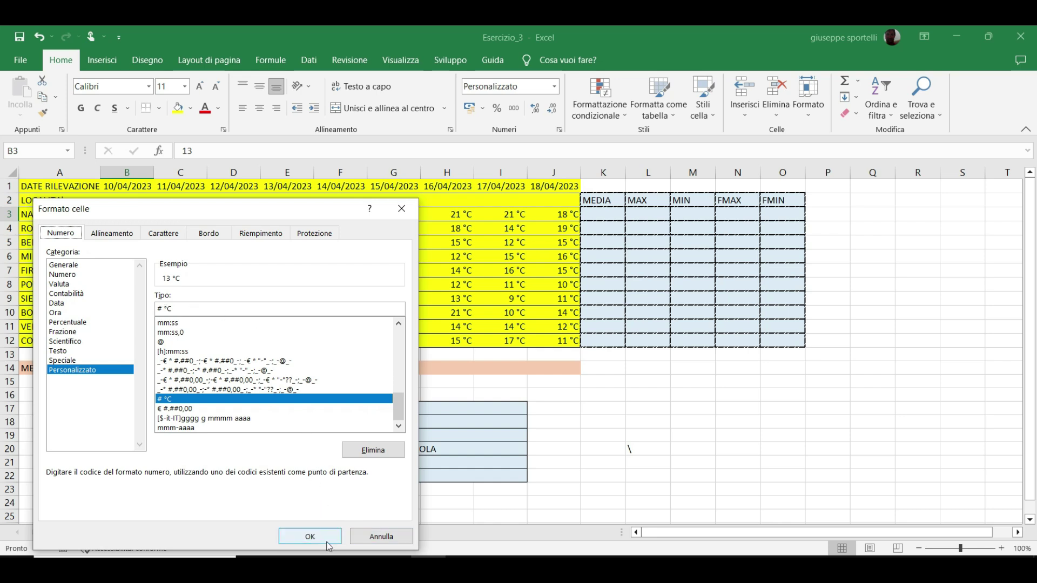
left_click(310, 536)
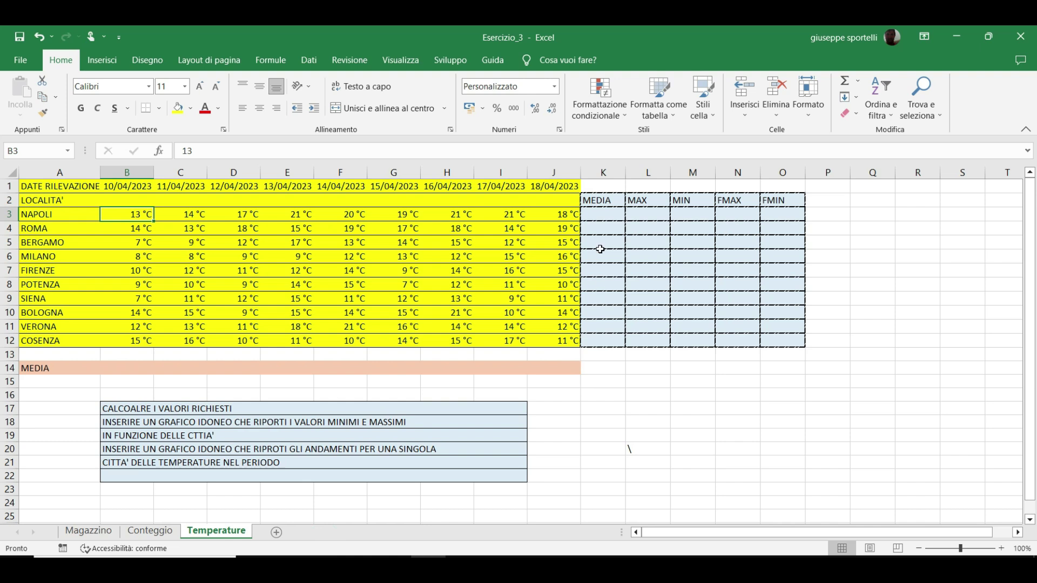
Step: Insert =MEDIA(B3:J3) in K3 through Insert Function and fill it down to K12
left_click(595, 217)
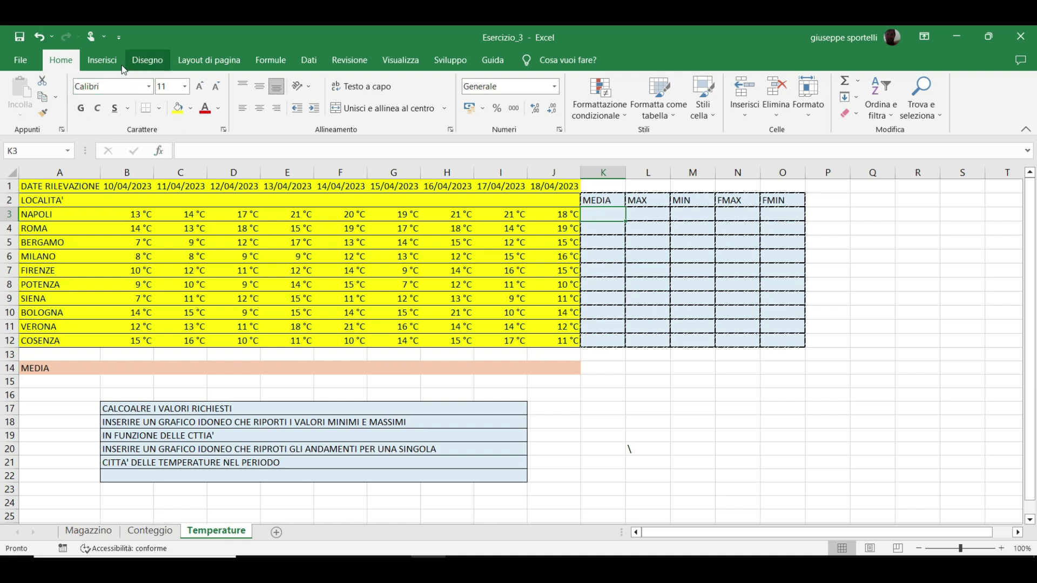
left_click(270, 60)
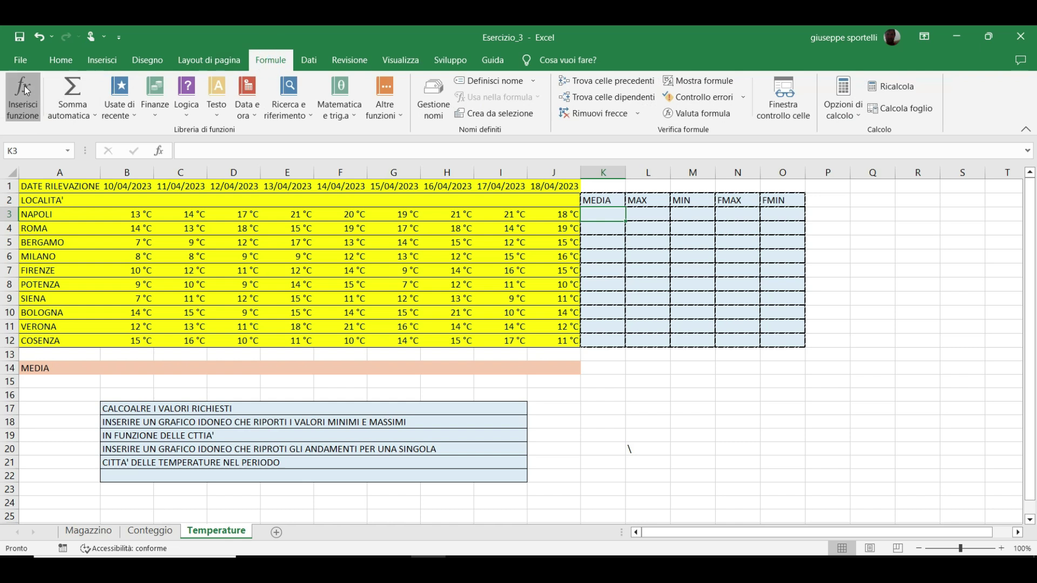
left_click(25, 94)
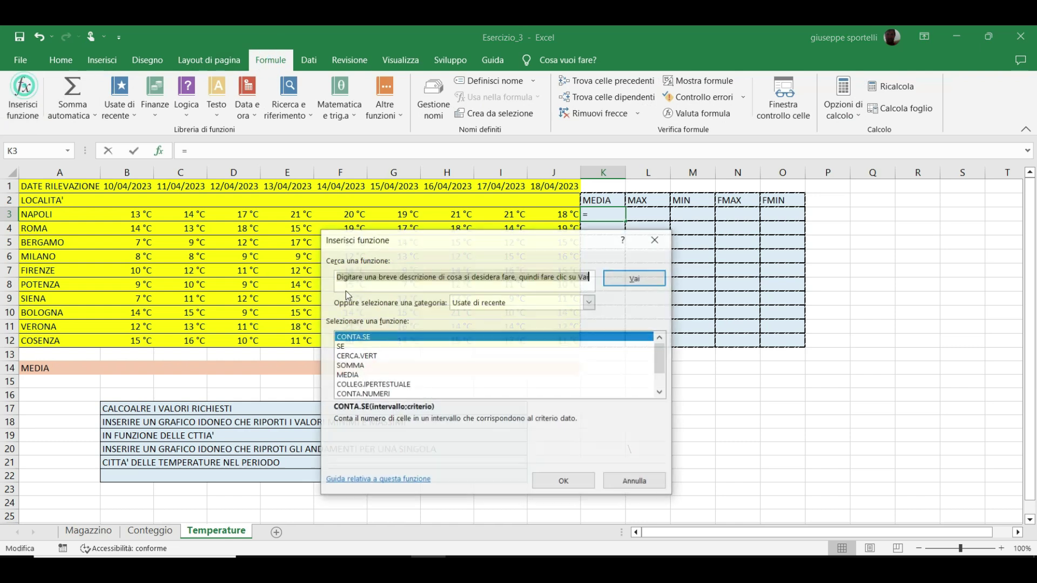
left_click(366, 376)
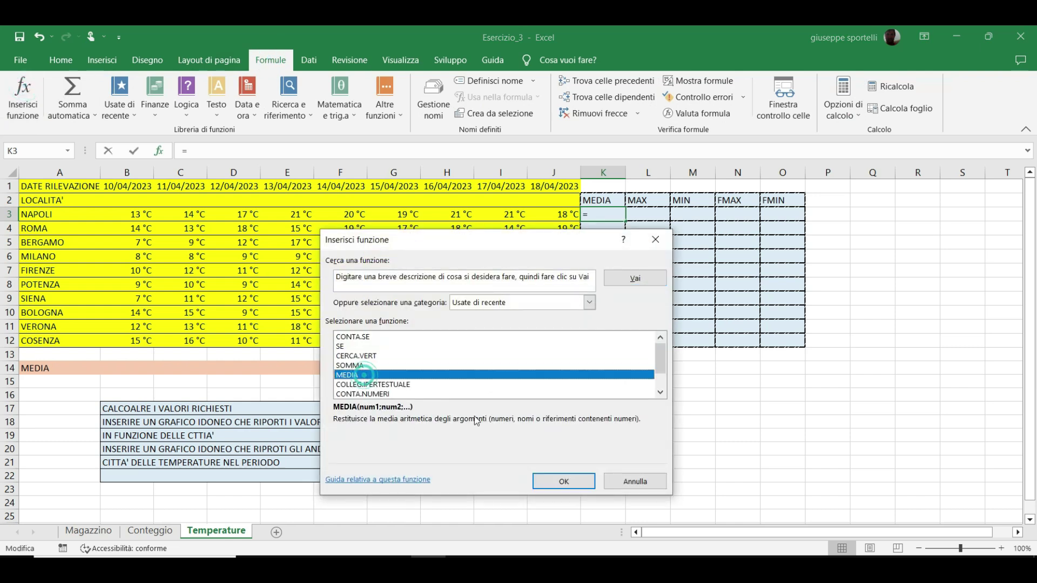
left_click(545, 481)
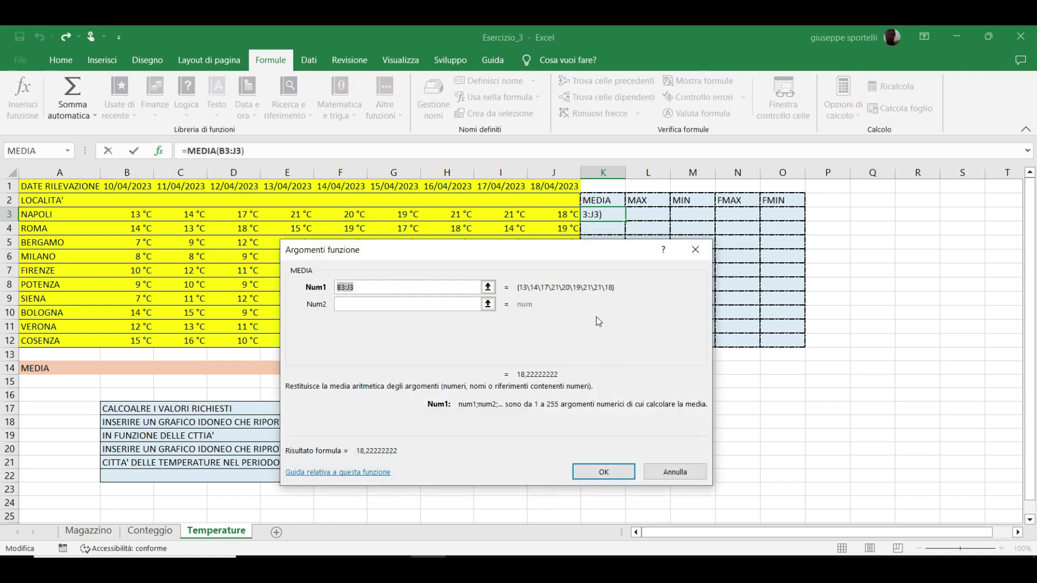
left_click(488, 287)
left_click(601, 214)
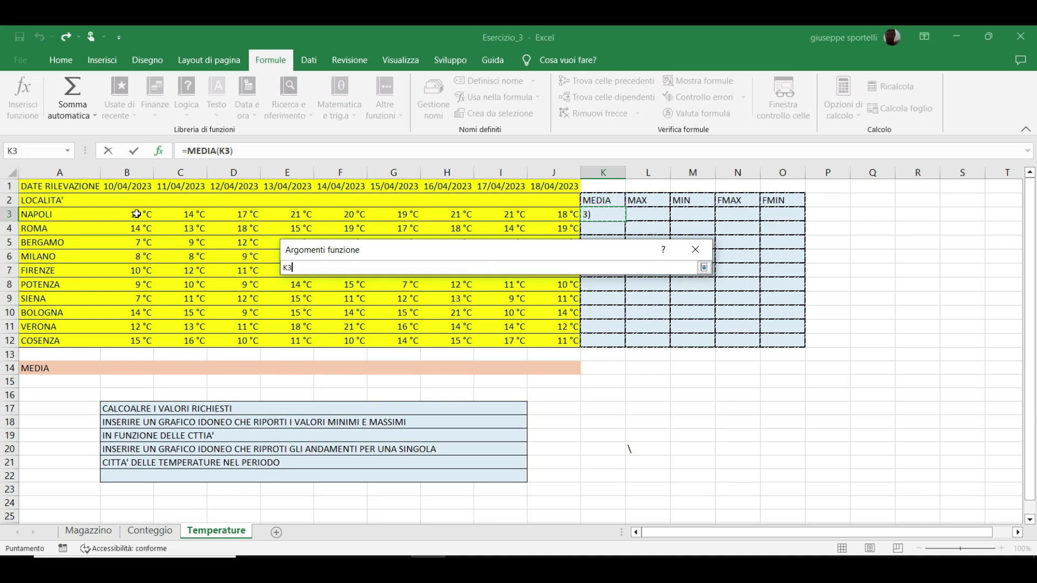
left_click_drag(139, 214, 497, 217)
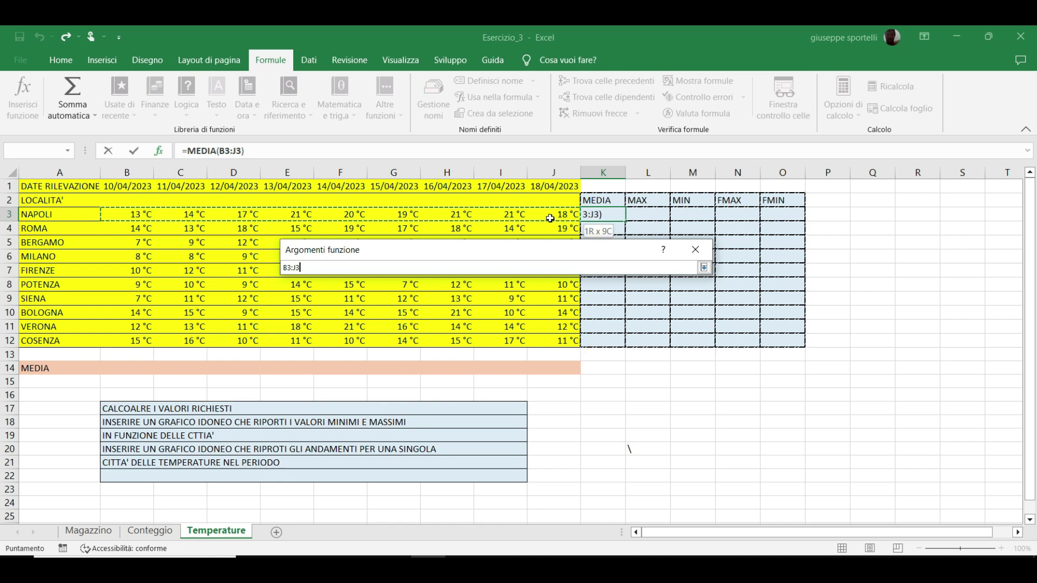
left_click_drag(497, 217, 550, 219)
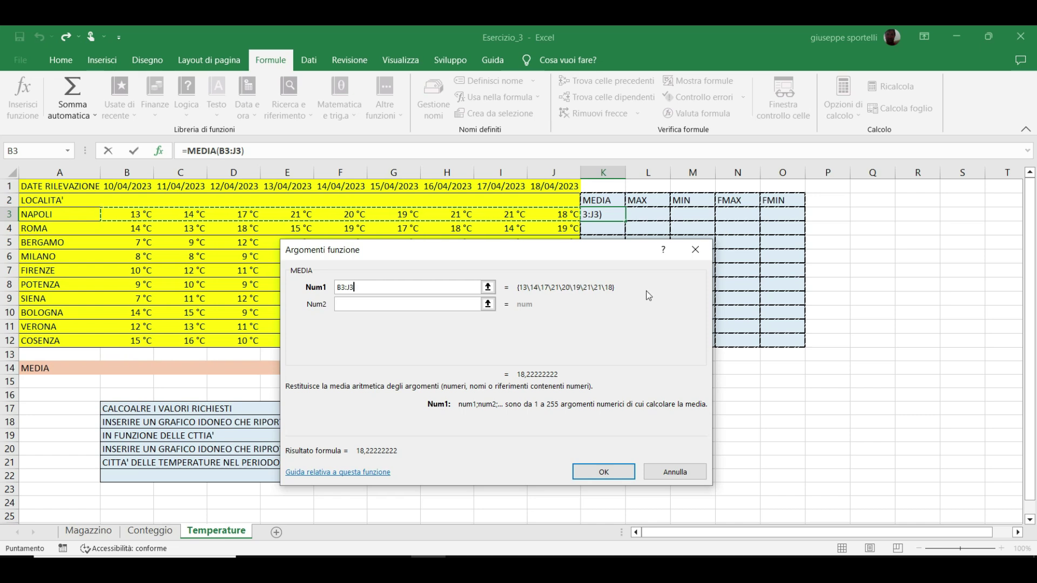
left_click(604, 472)
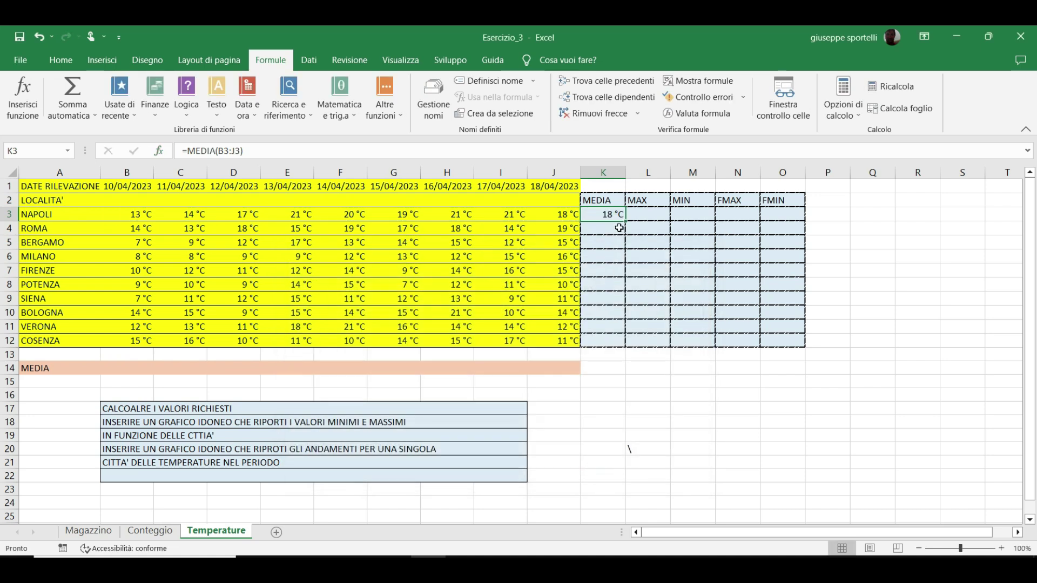
left_click_drag(626, 220, 628, 347)
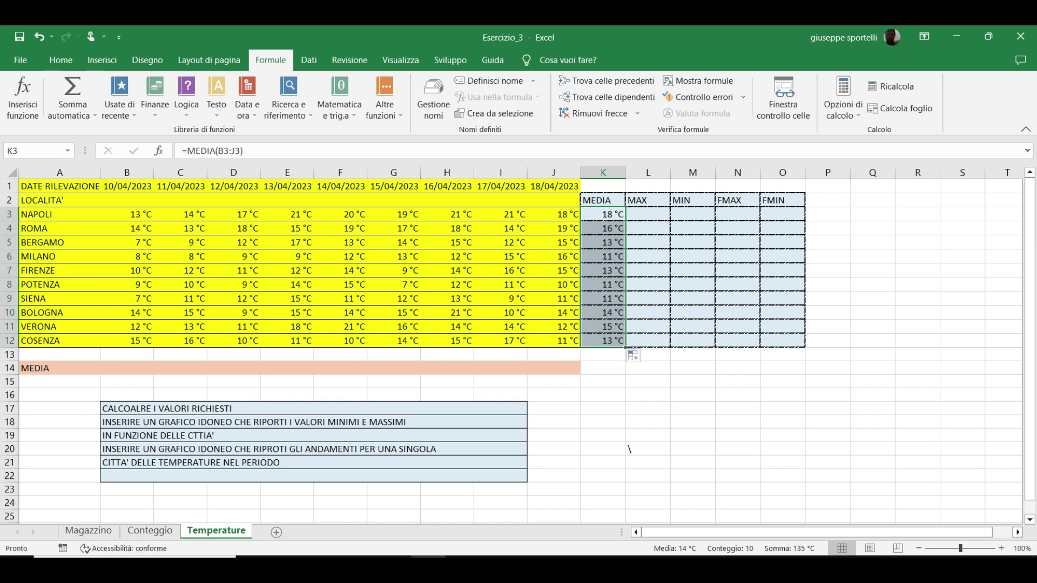
Step: Enter =MEDIA(B3:B12) in B14 and fill it right across to J14
left_click(139, 369)
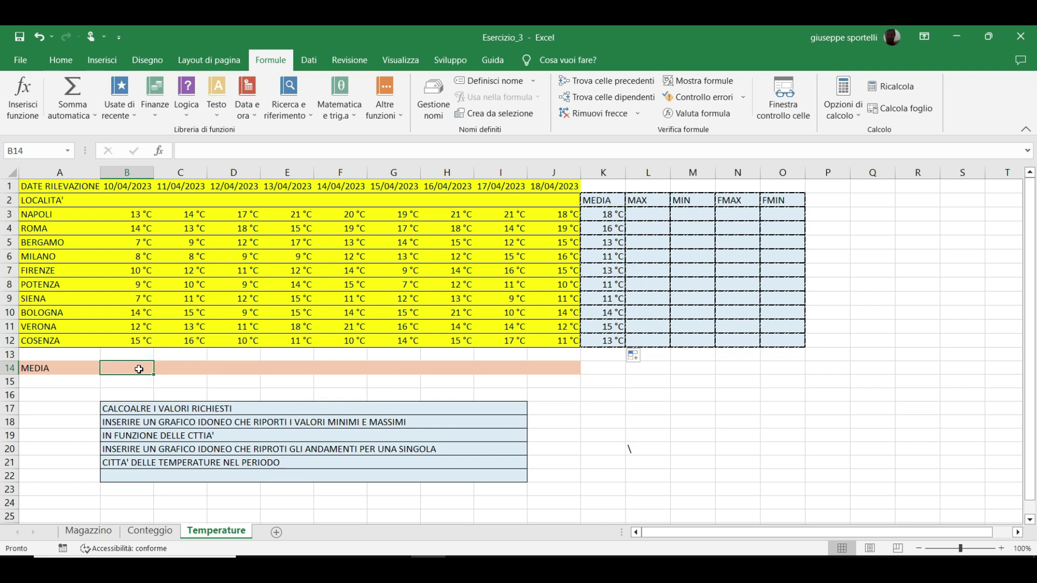
type("=")
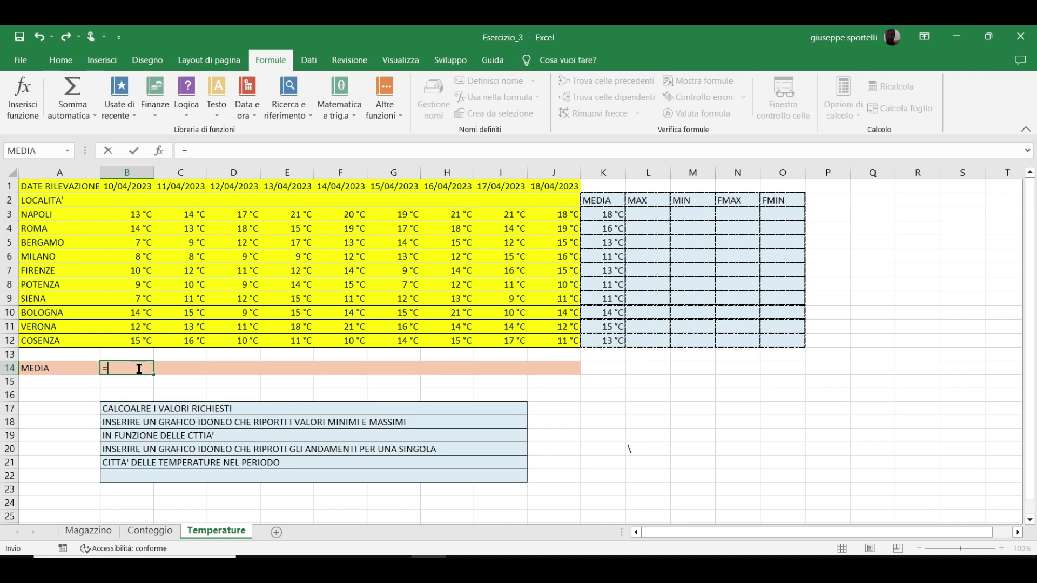
type("media")
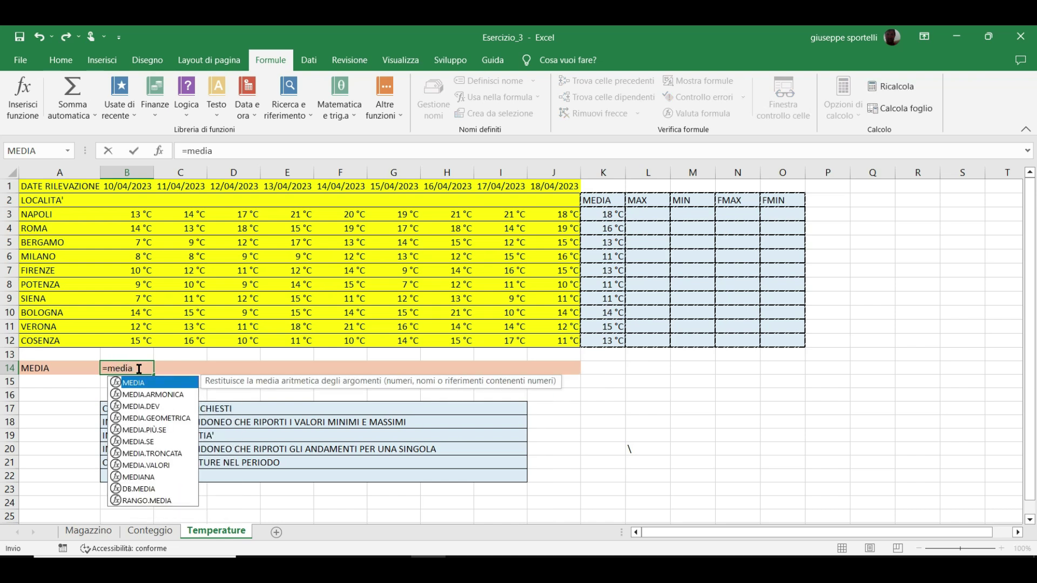
type("(")
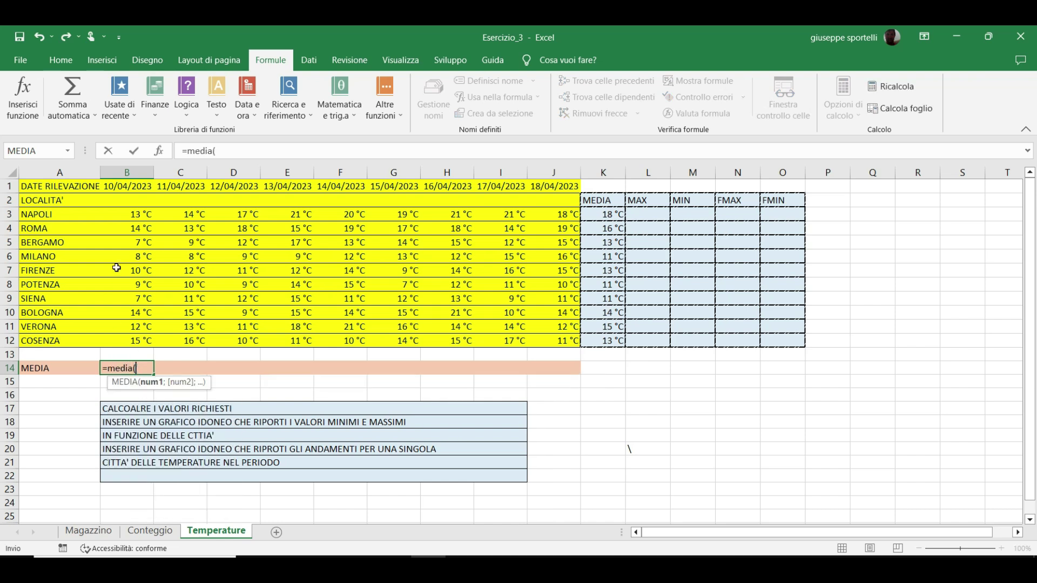
left_click_drag(139, 214, 136, 338)
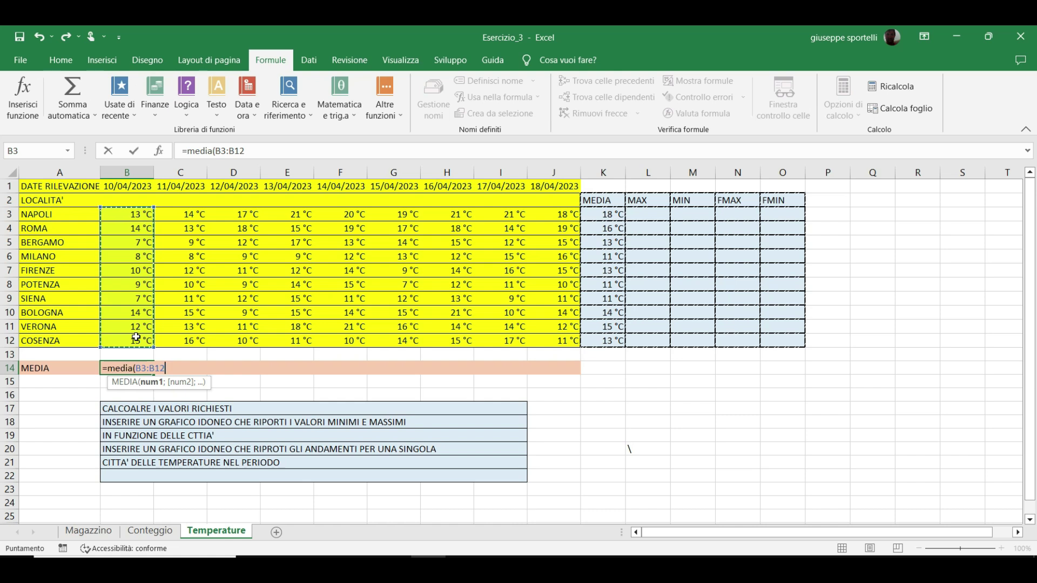
type(")")
key("Return")
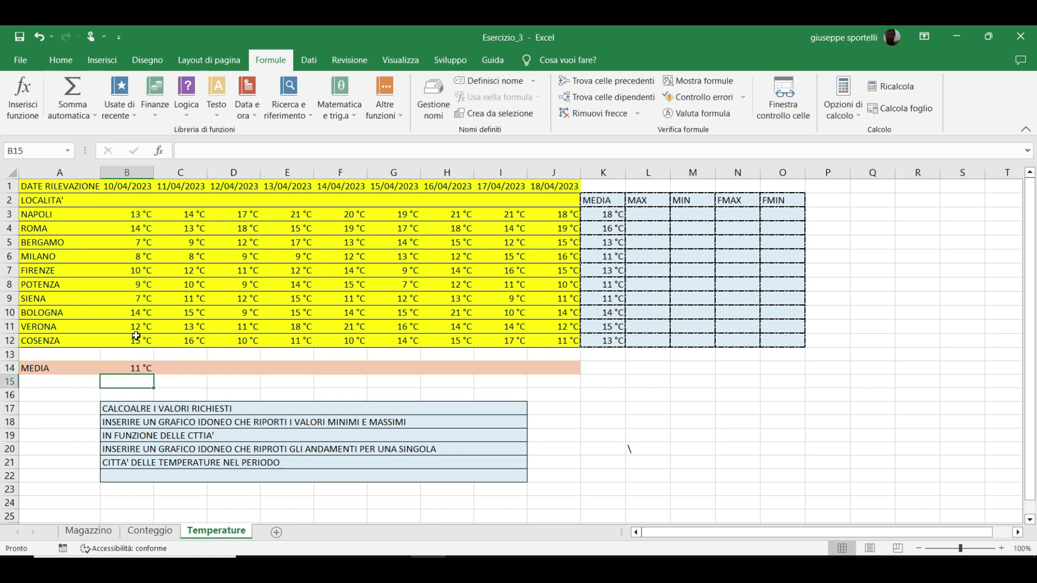
left_click(139, 370)
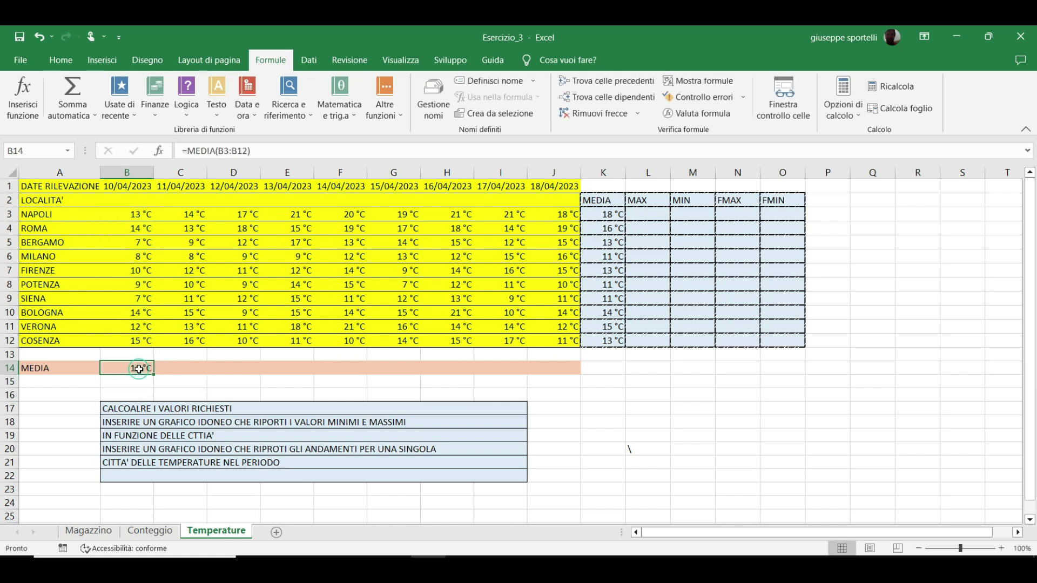
left_click_drag(153, 373, 578, 374)
left_click(616, 383)
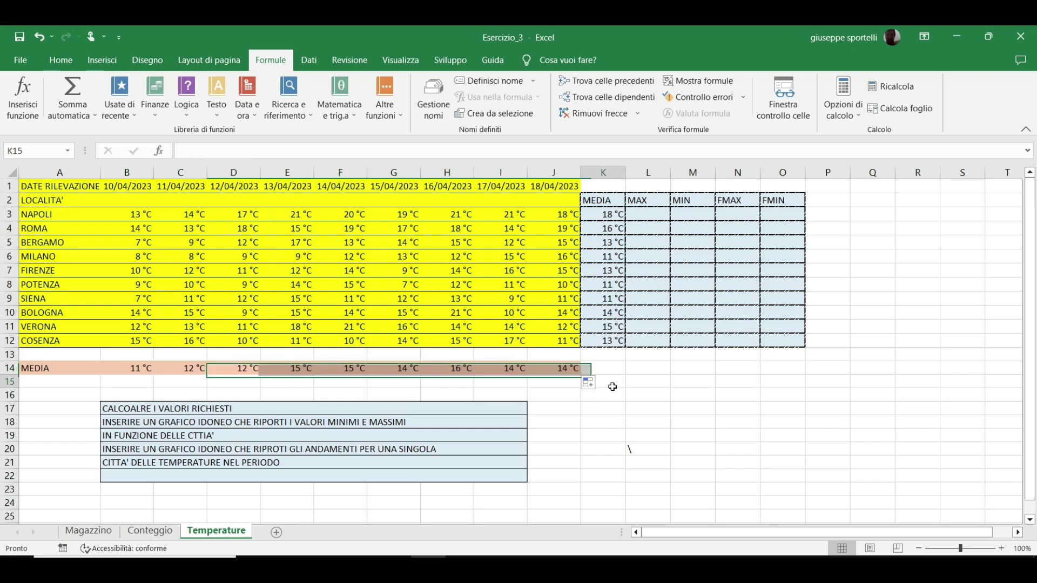
Step: Enter =MAX(B3:J3) in L3 and fill it down to L12
left_click(636, 214)
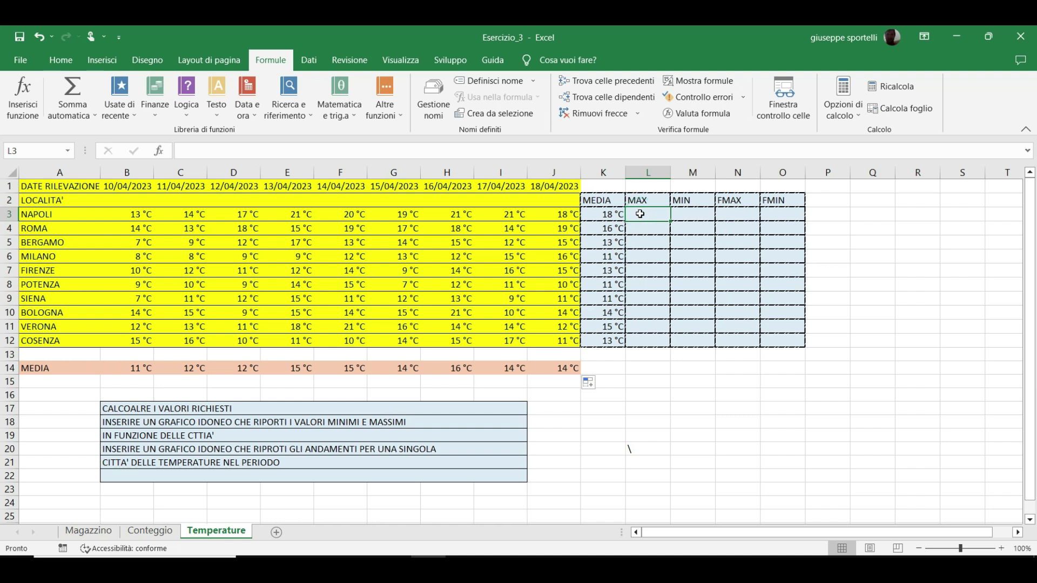
type("=")
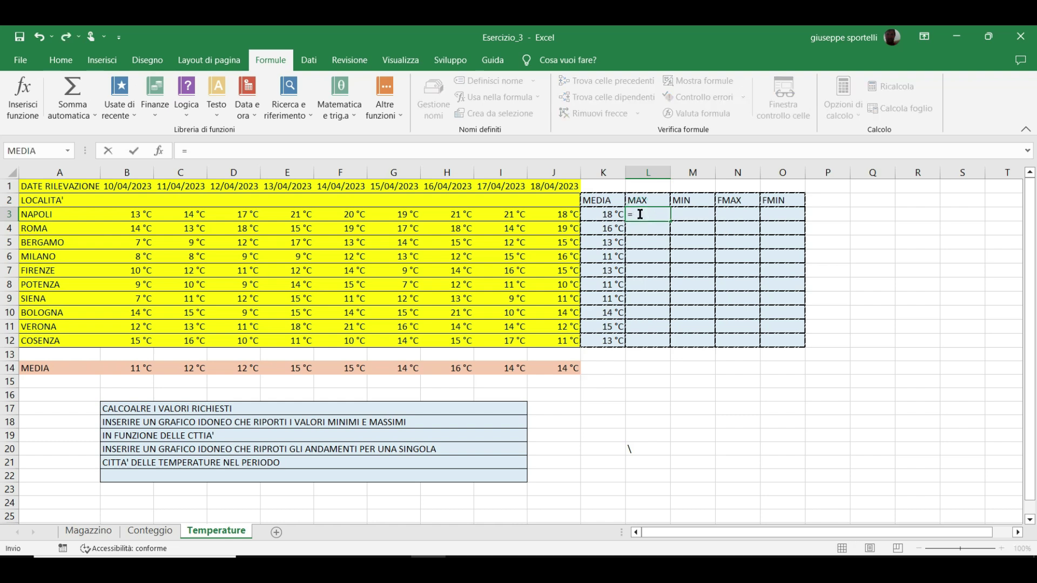
type("max")
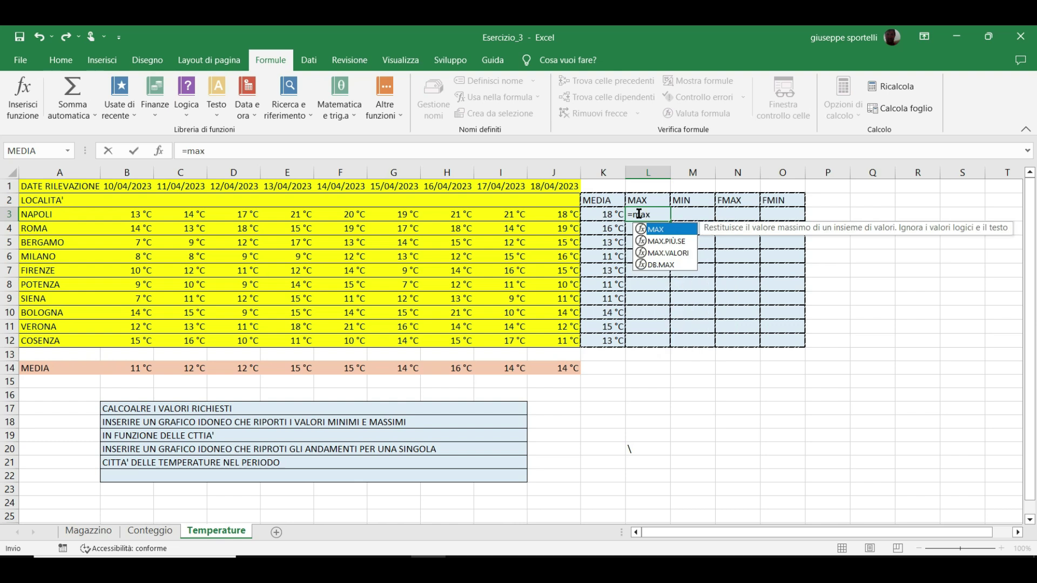
type("(")
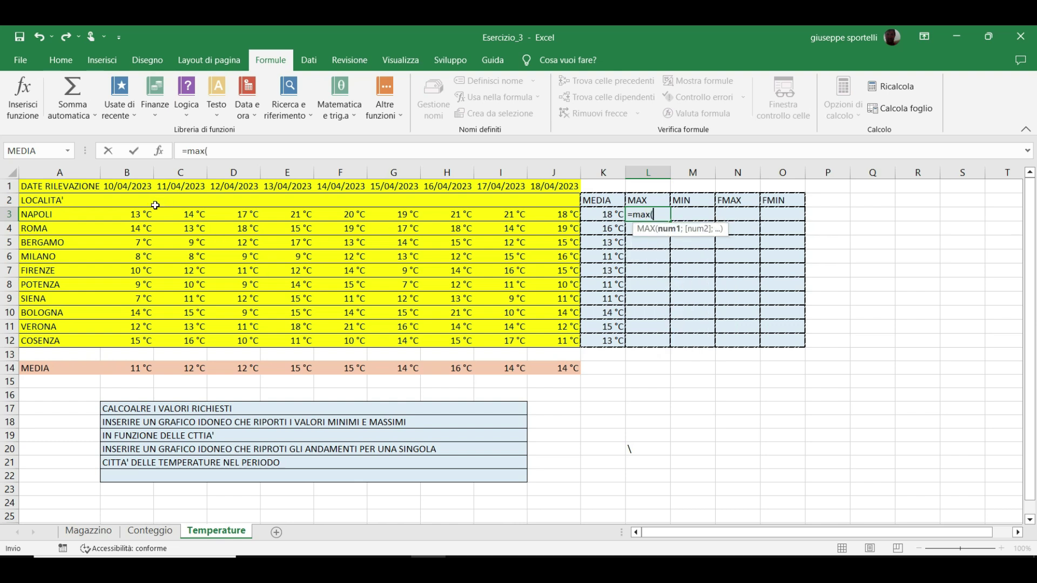
mouse_move(139, 216)
left_mouse_down()
mouse_move(582, 213)
mouse_move(565, 214)
left_mouse_up()
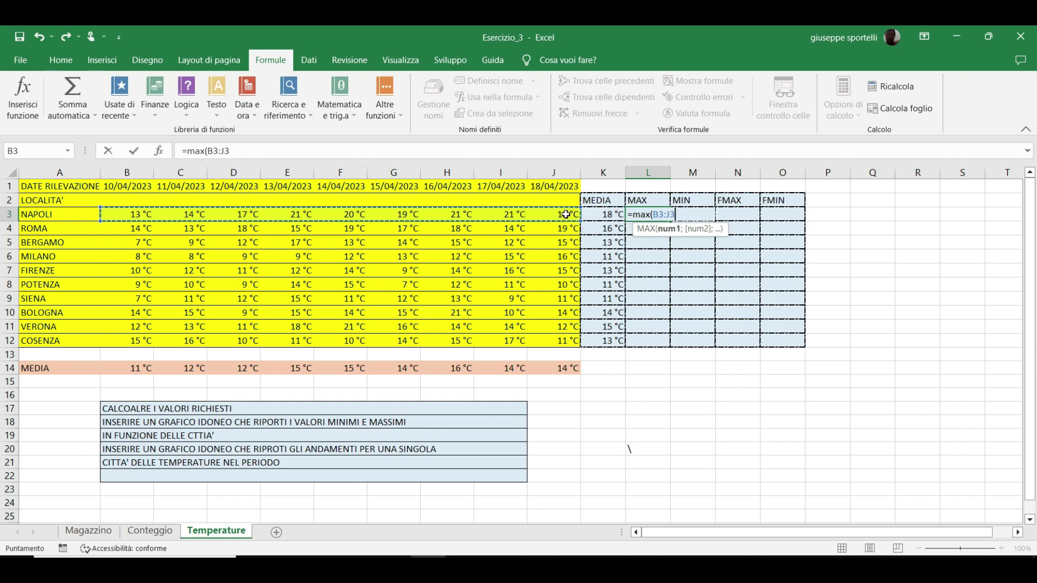
key("Return")
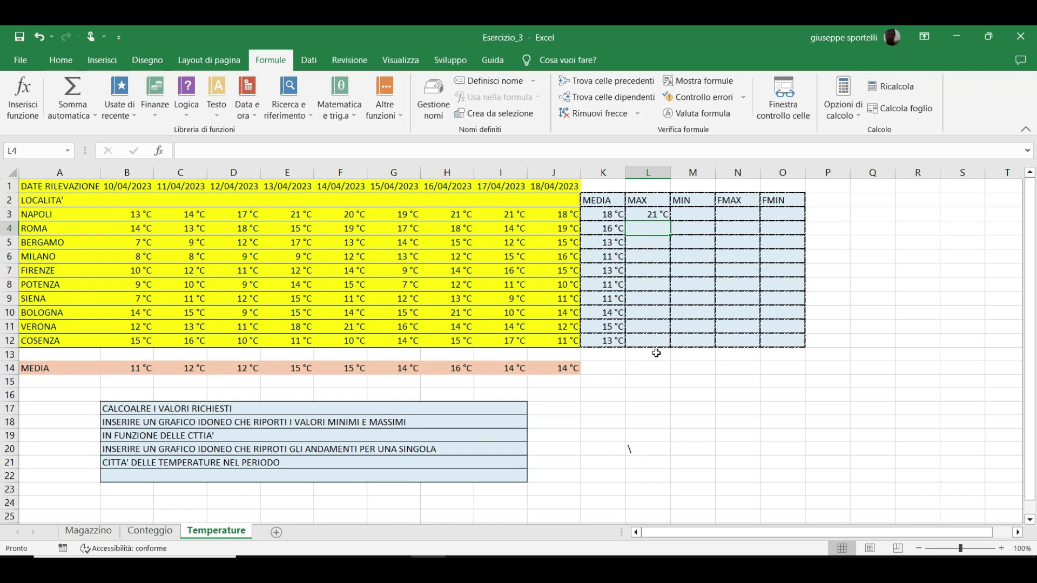
left_click(655, 214)
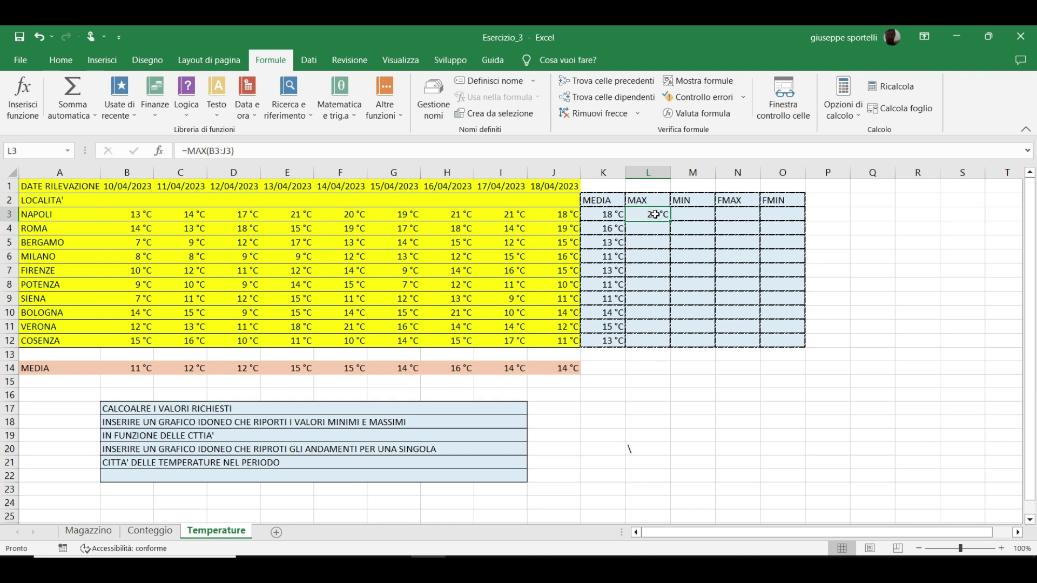
left_click_drag(670, 219, 663, 341)
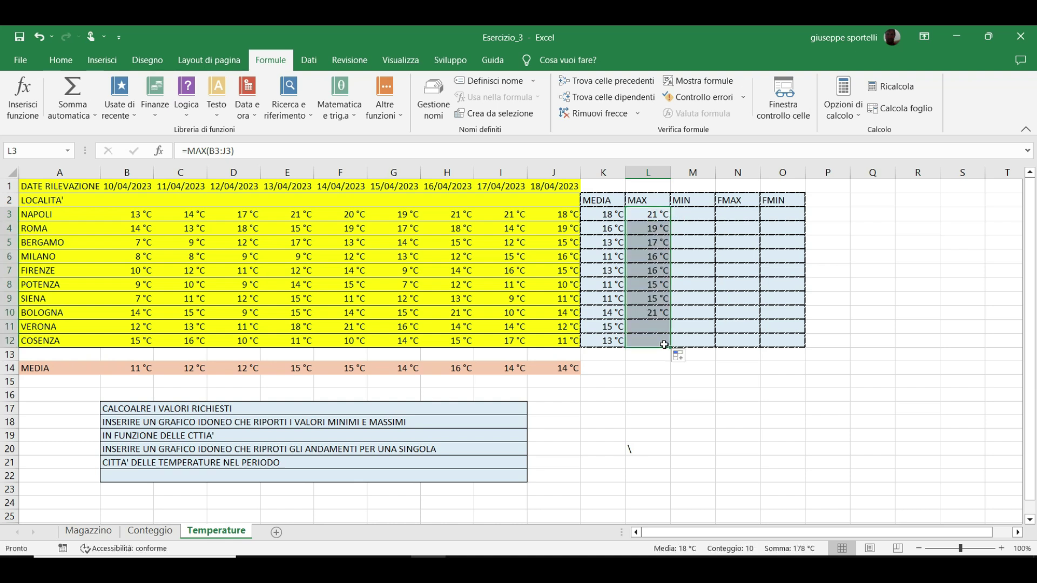
left_click(702, 218)
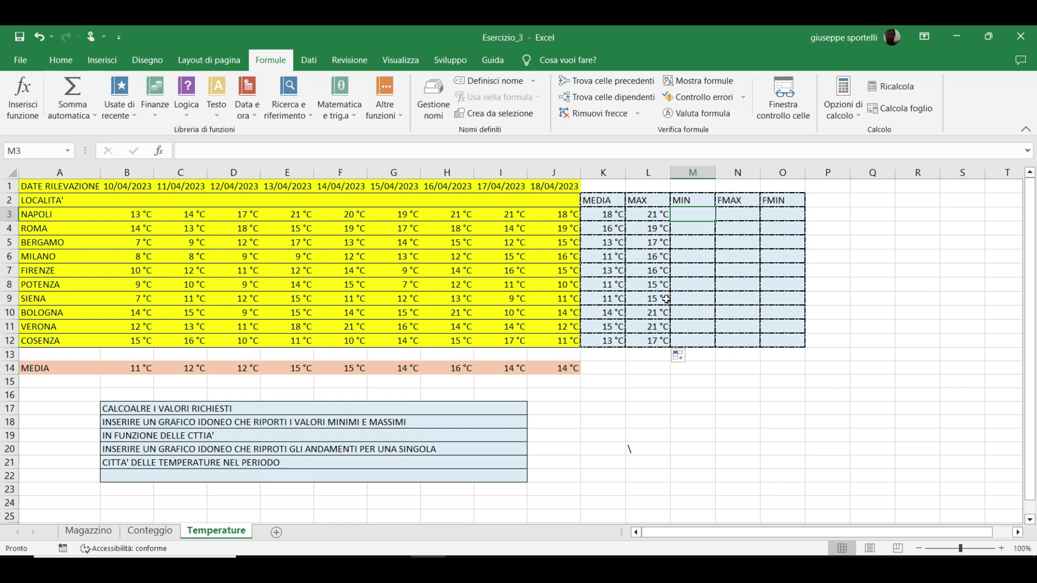
Step: Enter =MIN(B3:J3) in M3 and fill it down to Verona's row, M11
type("=")
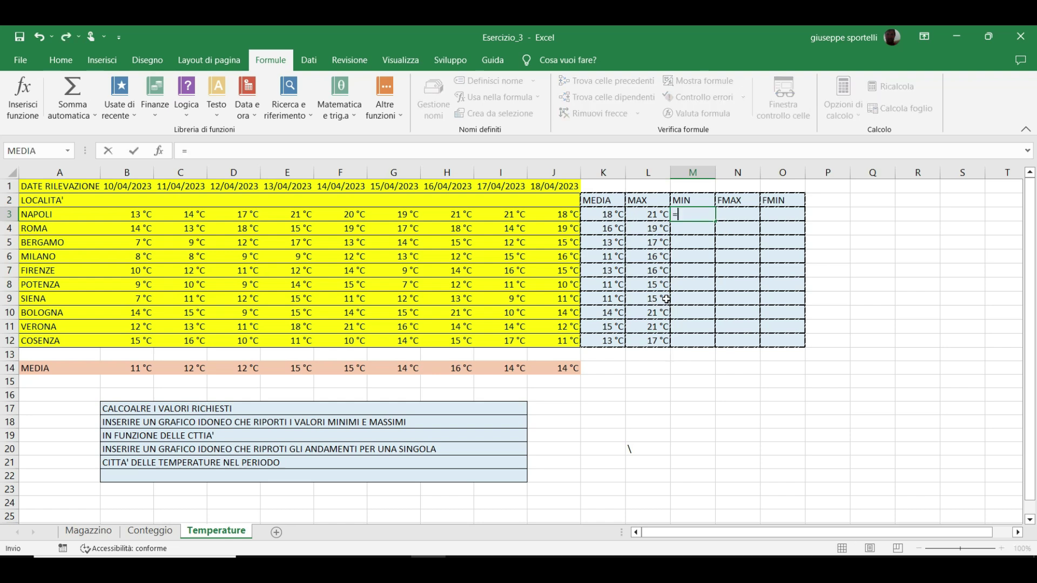
type("min")
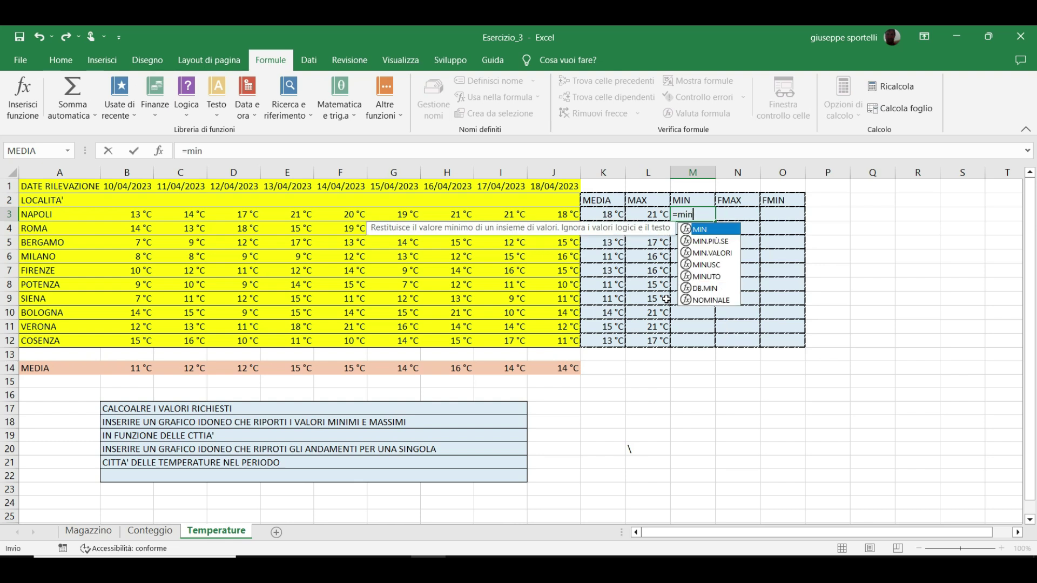
type("(")
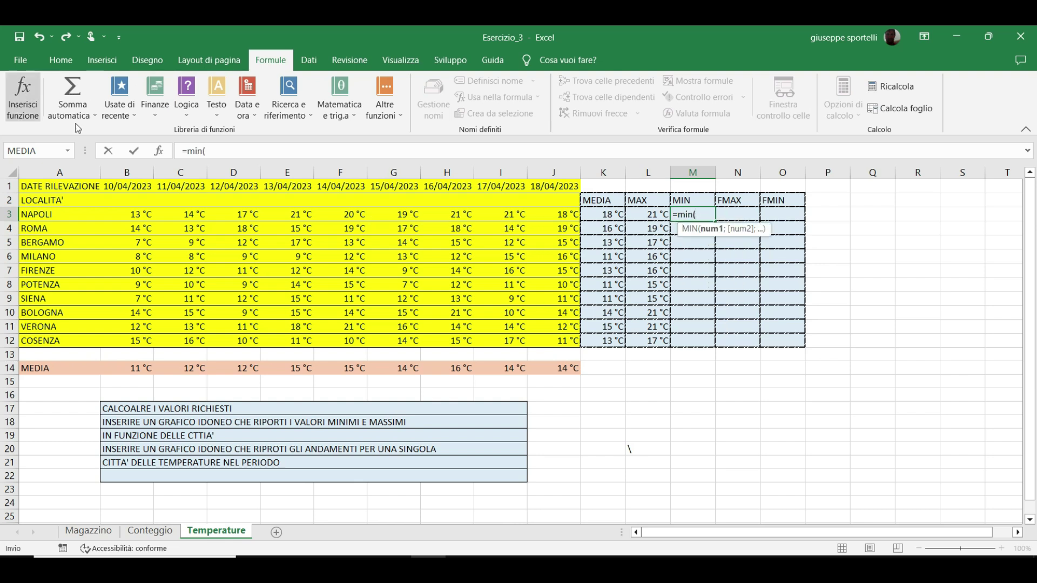
left_click_drag(136, 210, 455, 212)
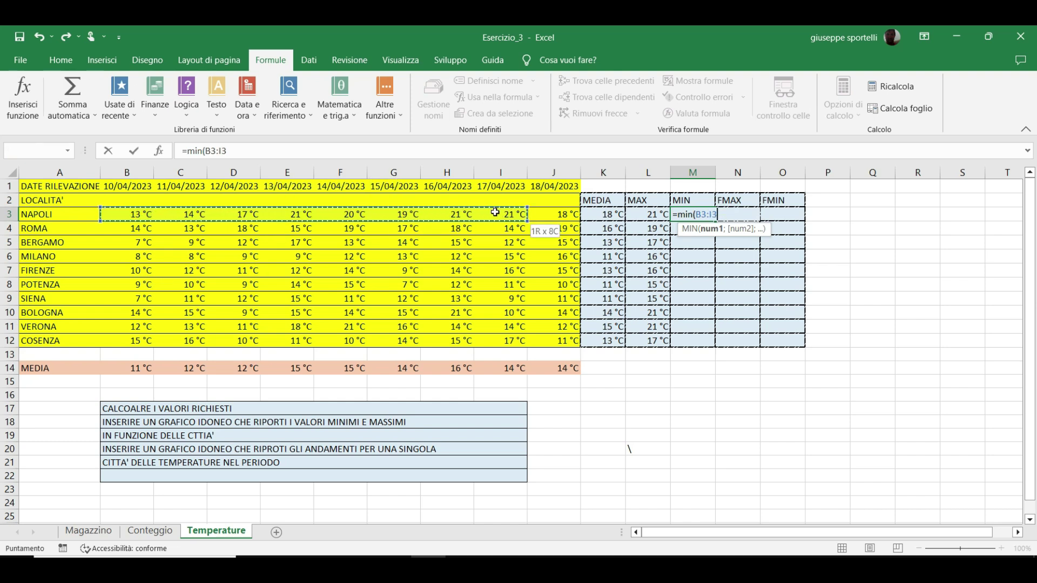
left_click_drag(454, 212, 542, 216)
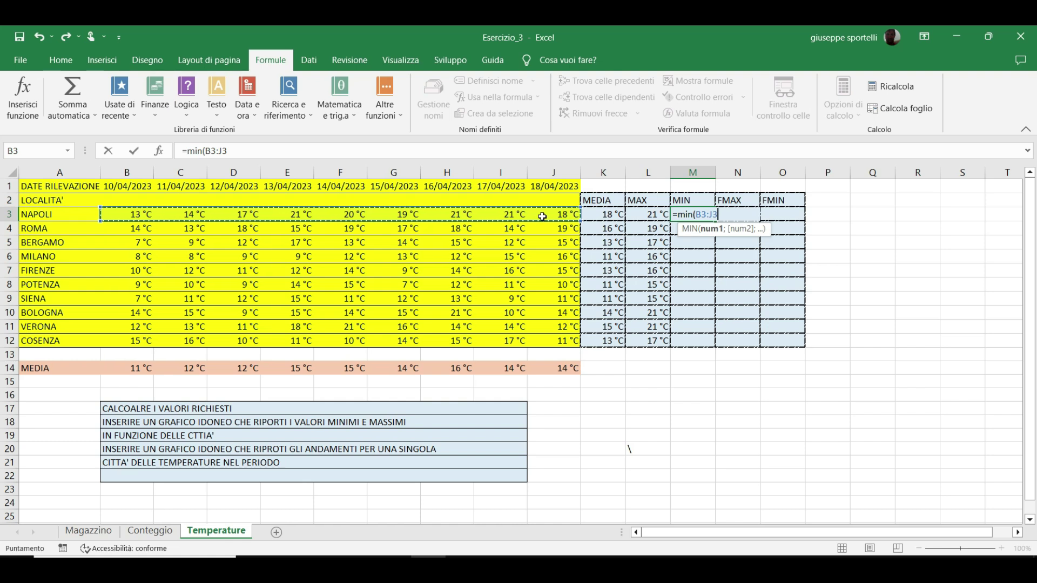
key("Return")
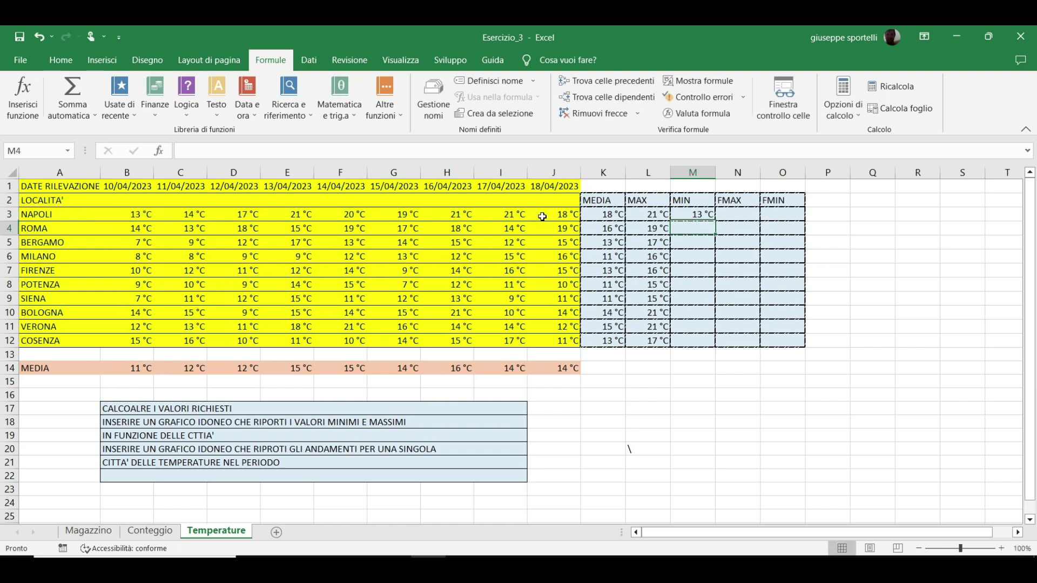
left_click(701, 217)
left_click_drag(715, 229, 718, 288)
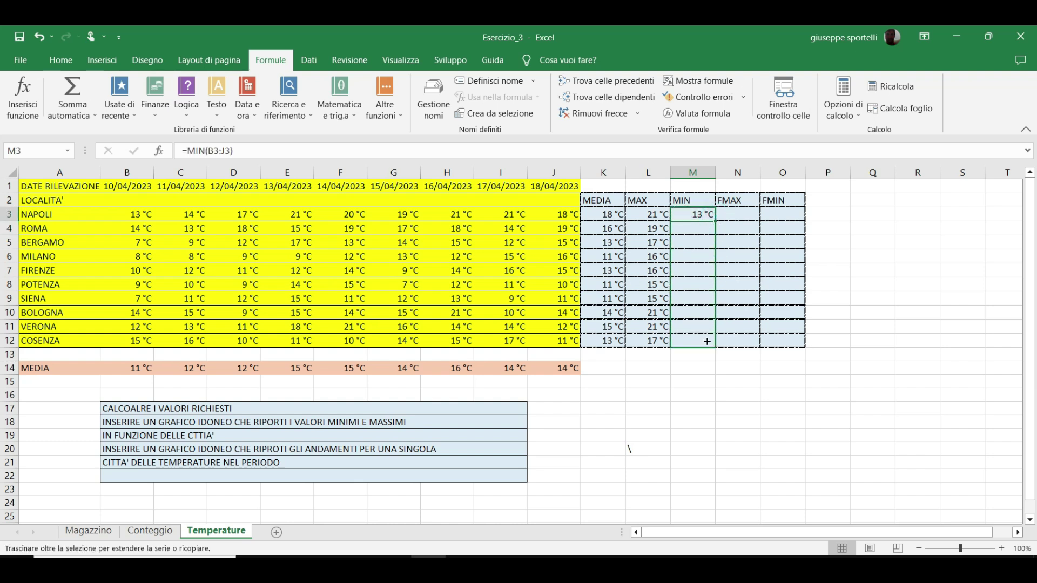
left_click_drag(719, 289, 706, 340)
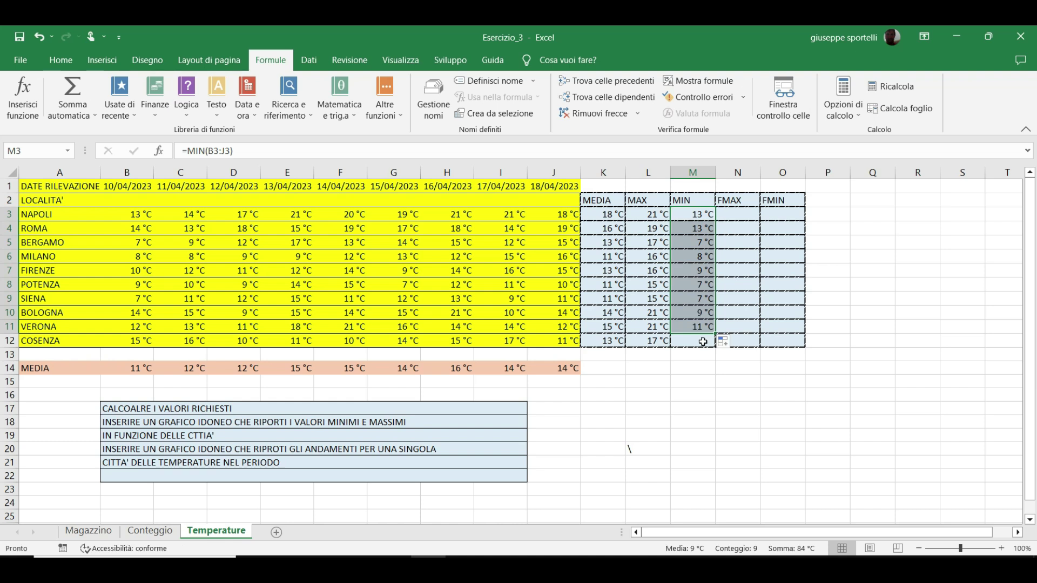
Step: Copy the MIN formula from M11 into Cosenza's cell M12
left_click(691, 359)
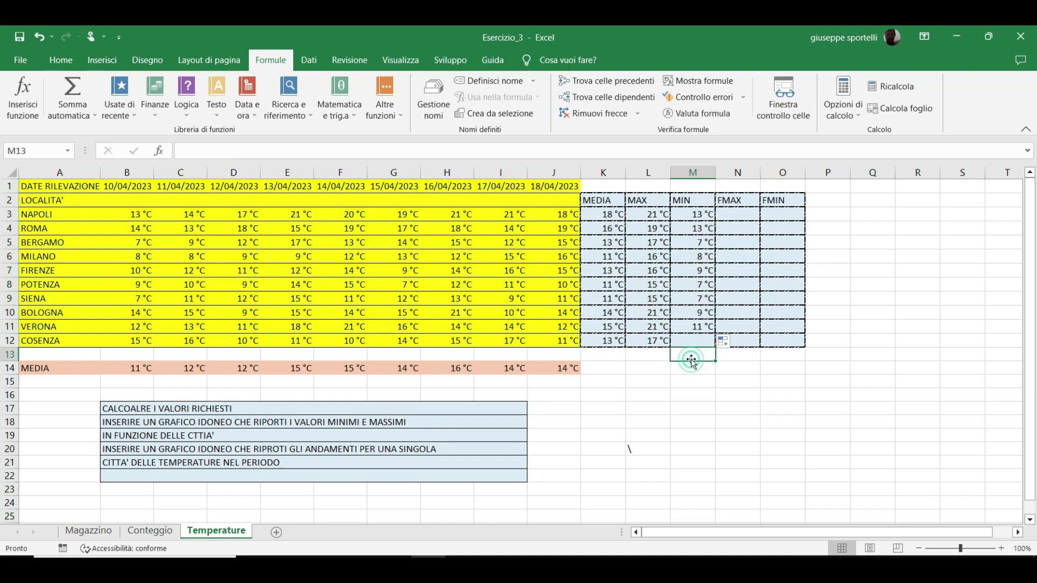
left_click(693, 343)
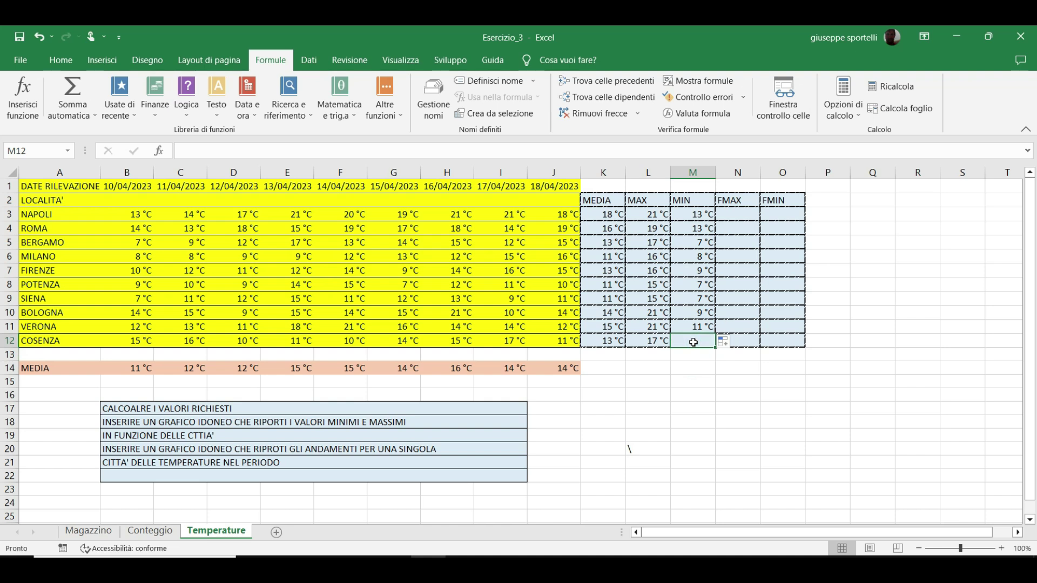
left_click(692, 326)
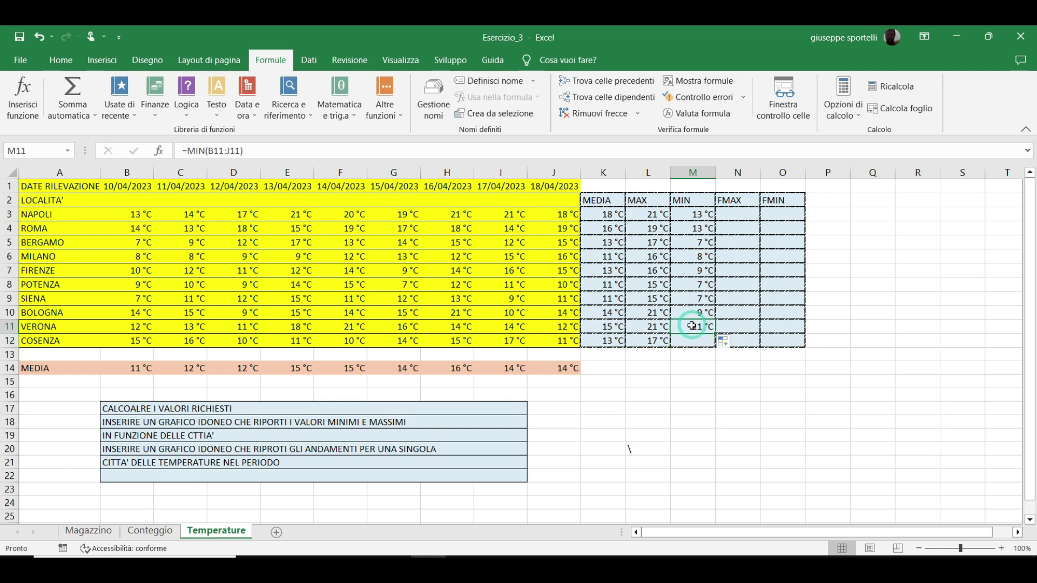
key("ctrl+c")
left_click(682, 338)
key("ctrl+v")
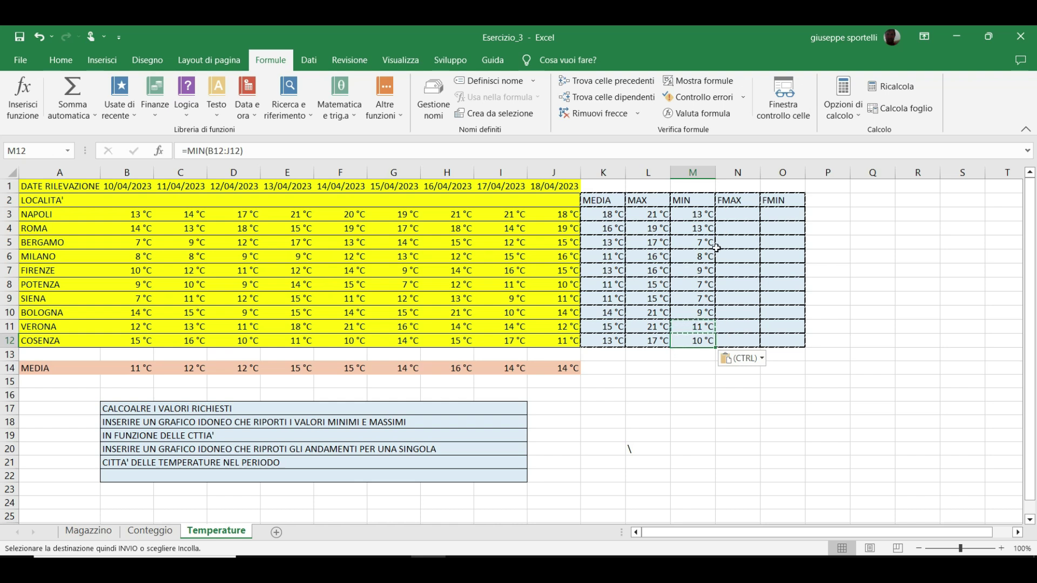
Step: Review Napoli's J3, MEDIA and MAX cells, ending on FMAX cell N3
left_click(731, 213)
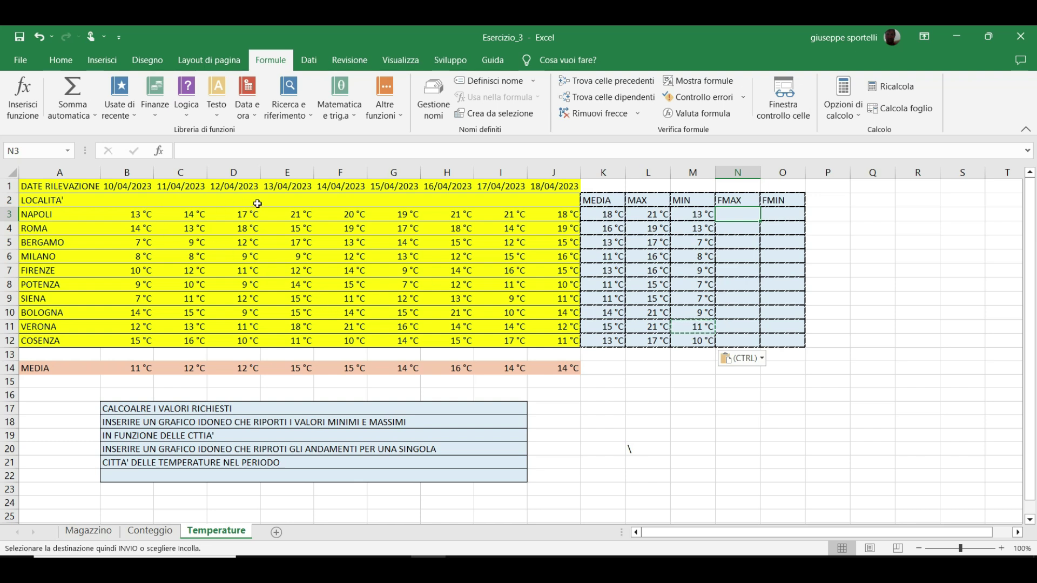
left_click(556, 214)
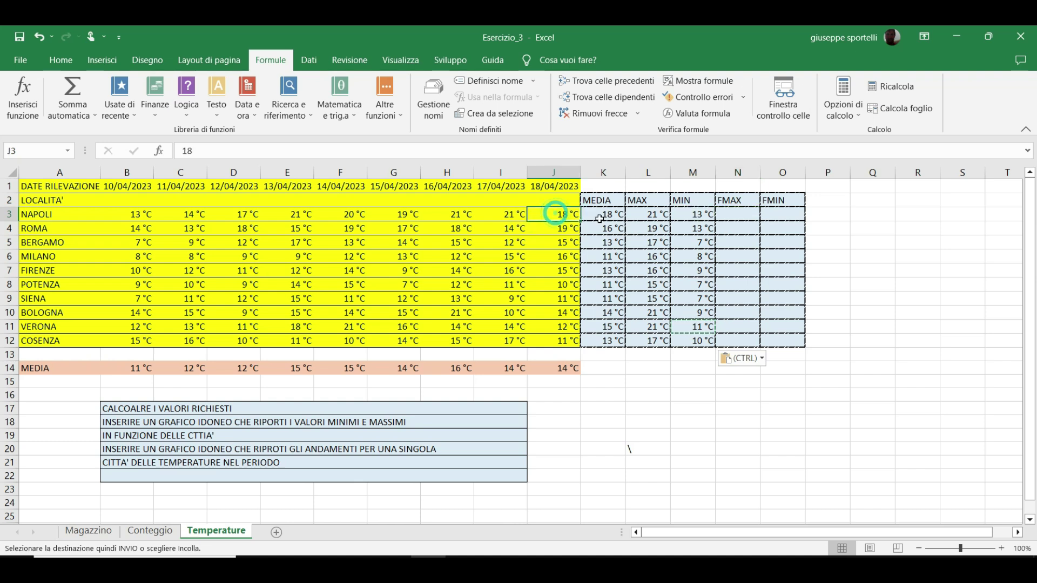
left_click(616, 216)
left_click(723, 215)
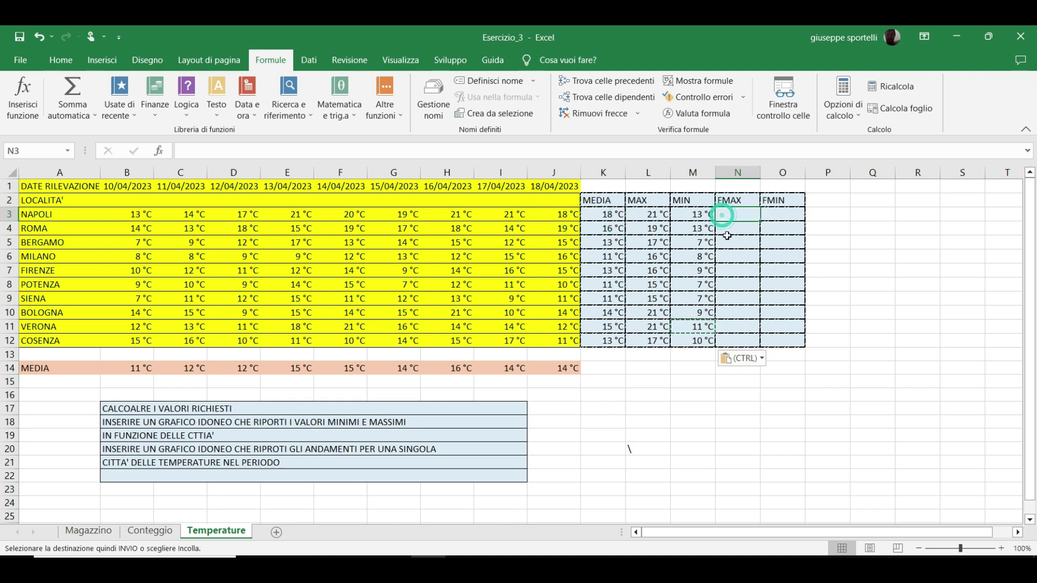
left_click(638, 210)
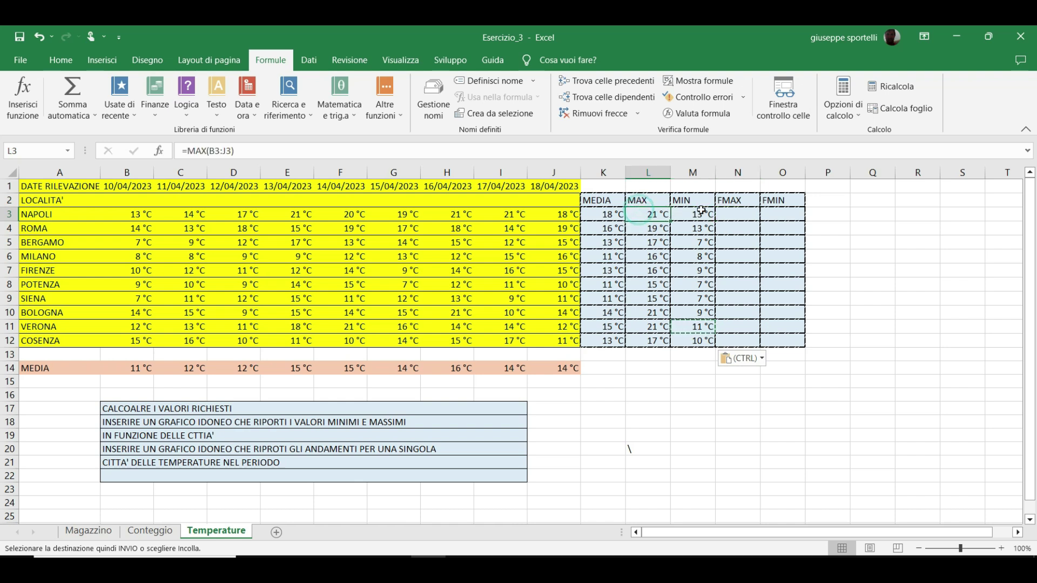
left_click(739, 214)
left_click(740, 213)
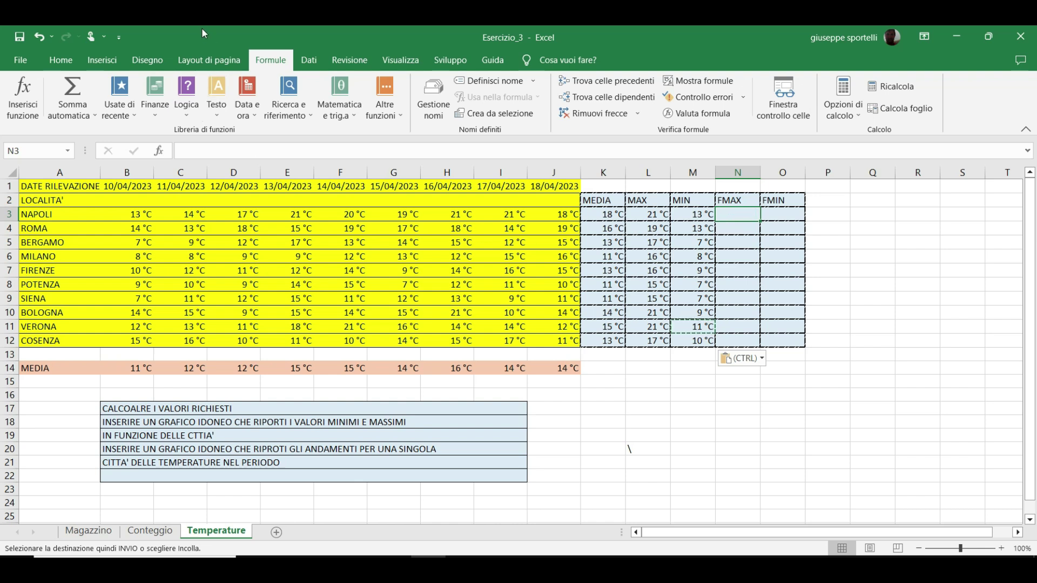
Step: Insert =CONTA.SE(B3:J3;L3) in N3 to count Napoli's days at its maximum
left_click(25, 95)
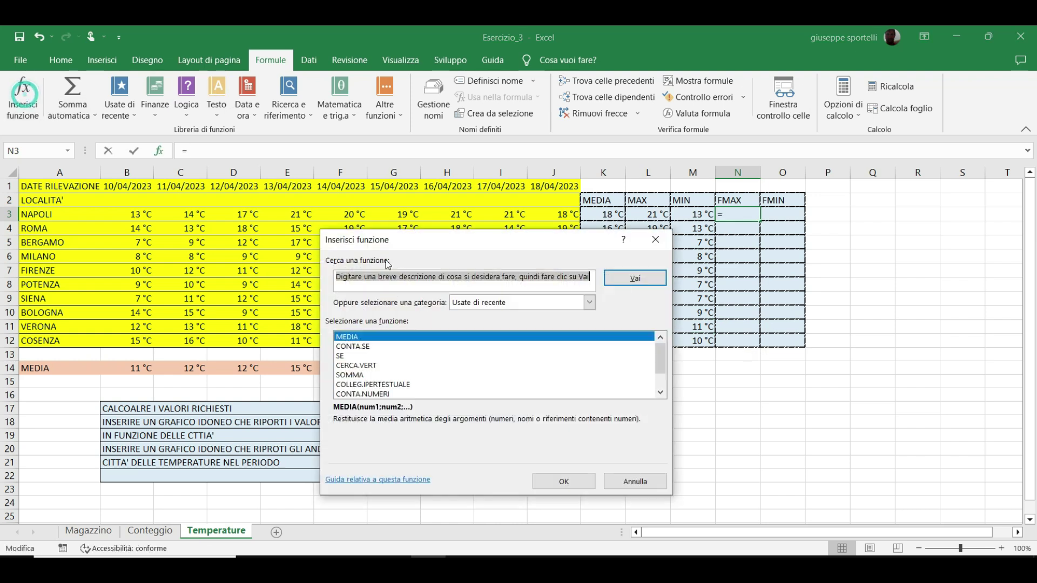
left_click(395, 367)
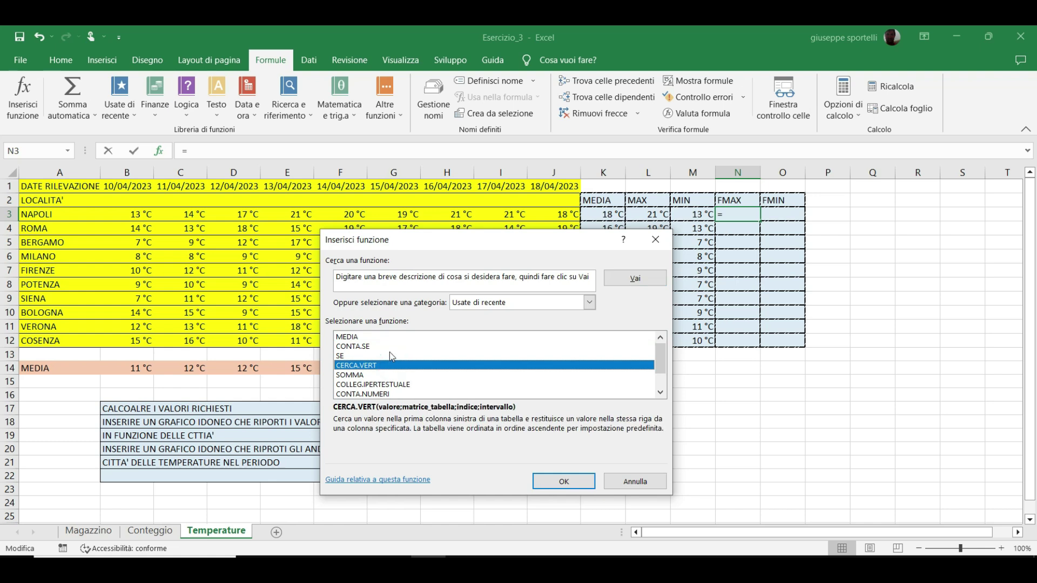
left_click(378, 347)
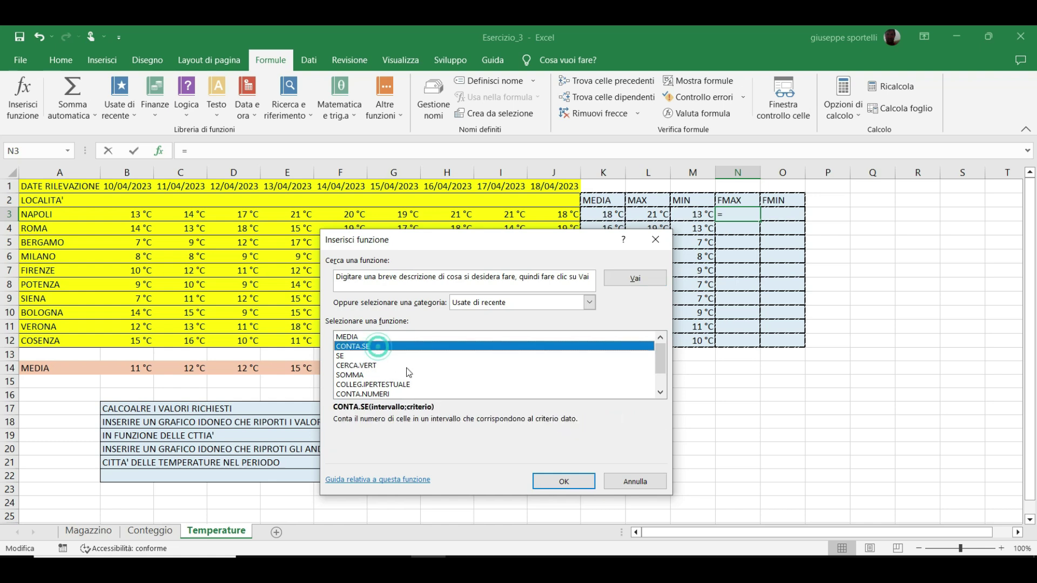
left_click(564, 483)
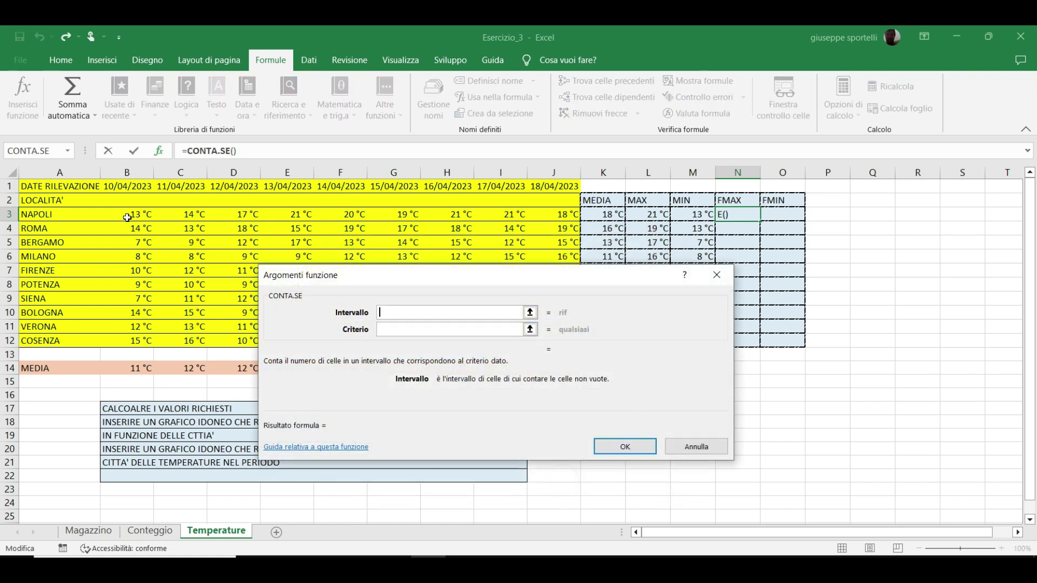
mouse_move(118, 215)
left_mouse_down()
mouse_move(353, 227)
mouse_move(551, 218)
left_mouse_up()
left_click(435, 331)
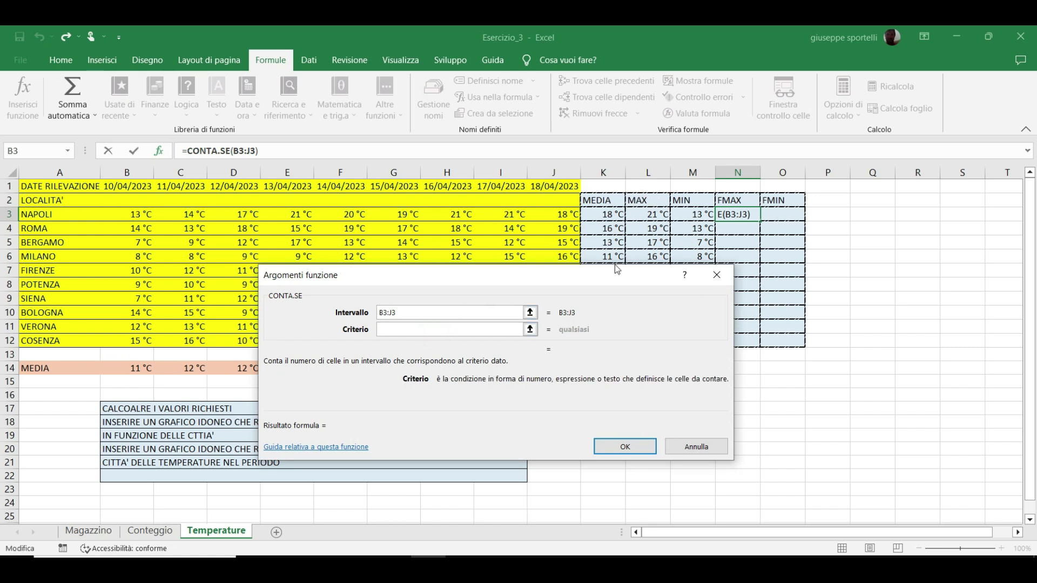
left_click(652, 216)
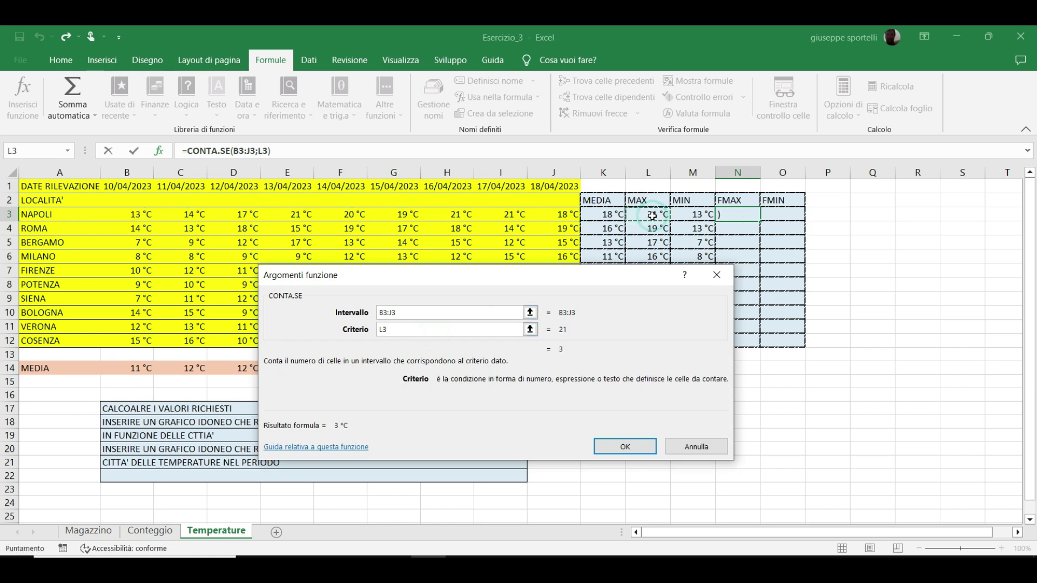
key("Return")
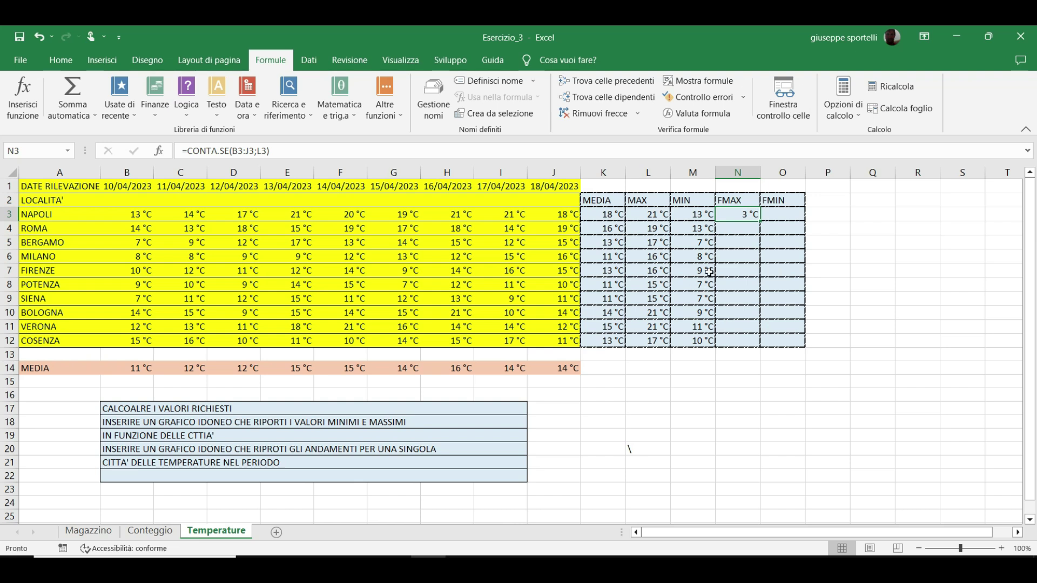
Step: Try moving the N3 count onto the FMAX header, then cancel the overwrite
left_click_drag(762, 223, 723, 202)
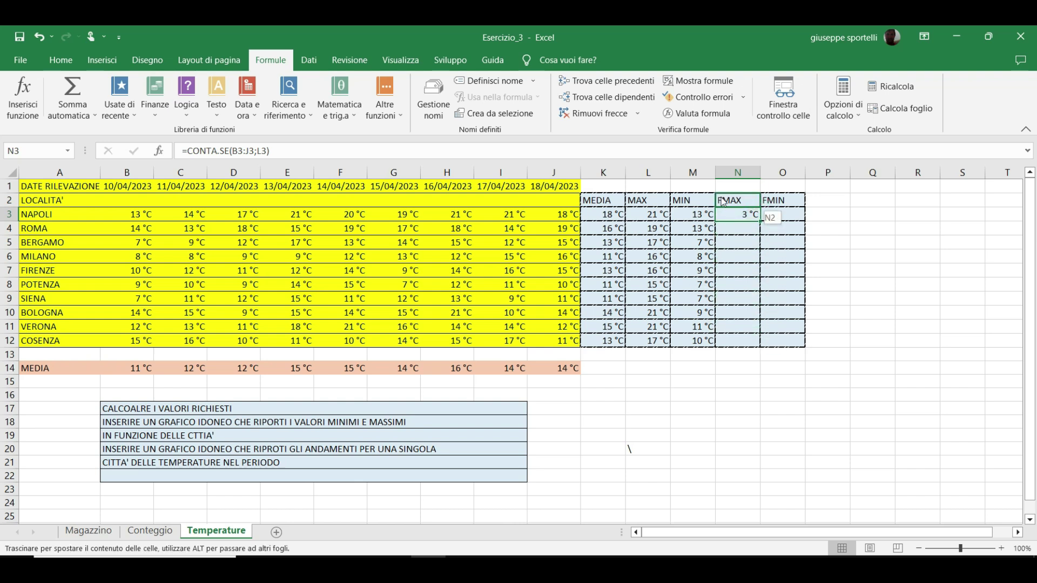
left_click_drag(723, 202, 724, 203)
left_click(736, 208)
key("Escape")
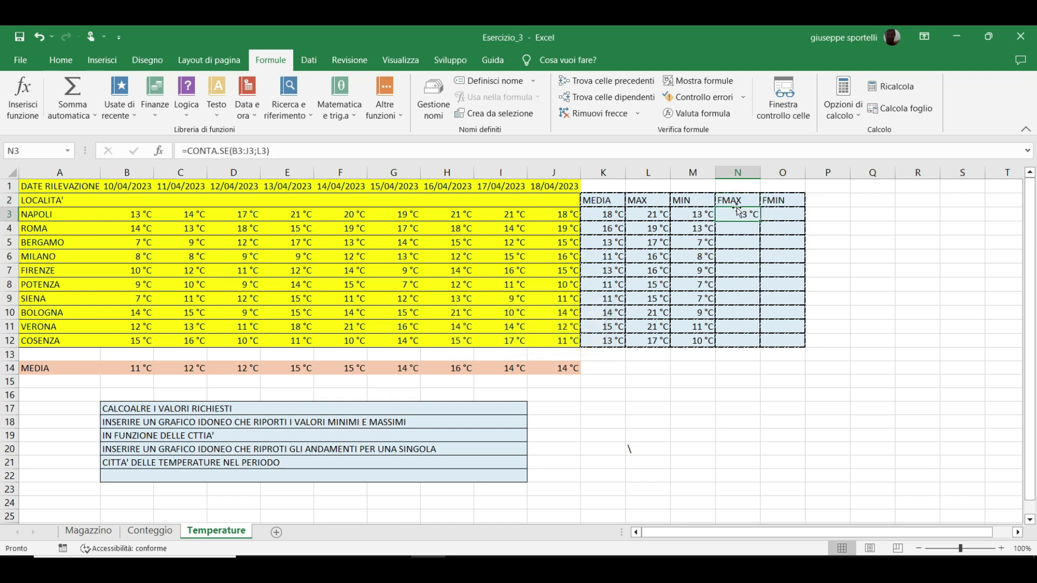
left_click(742, 216)
Step: Fill the FMAX count down to N12 and check the copied formulas, ending on O3
left_click_drag(759, 221, 746, 347)
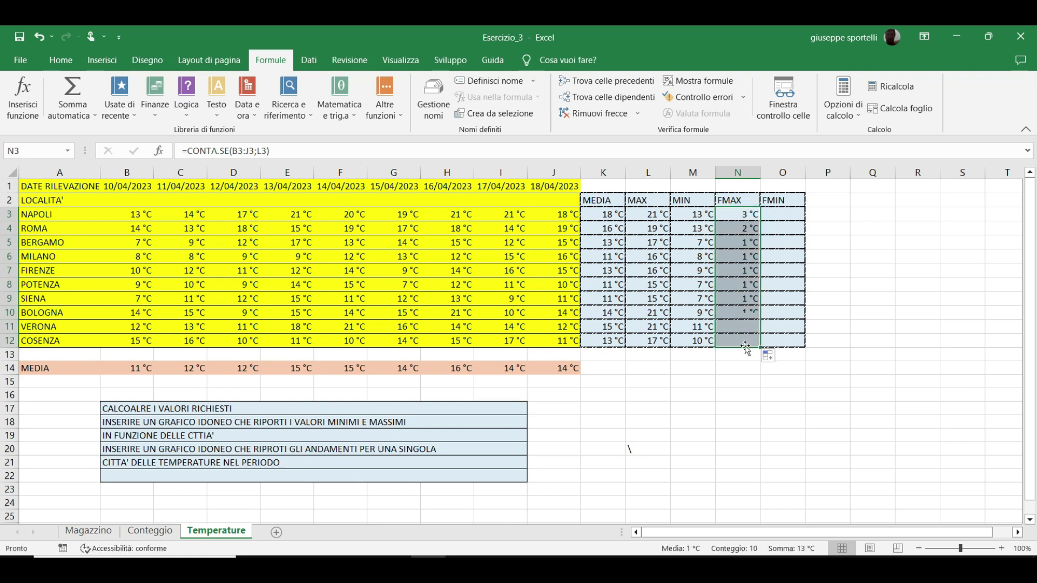
left_click(737, 282)
left_click(778, 217)
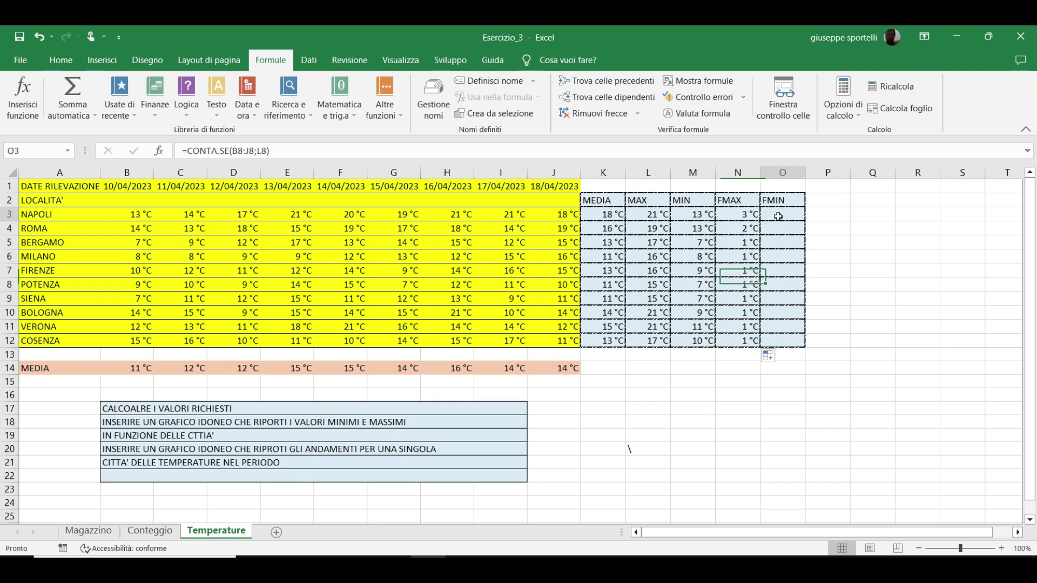
left_click(737, 218)
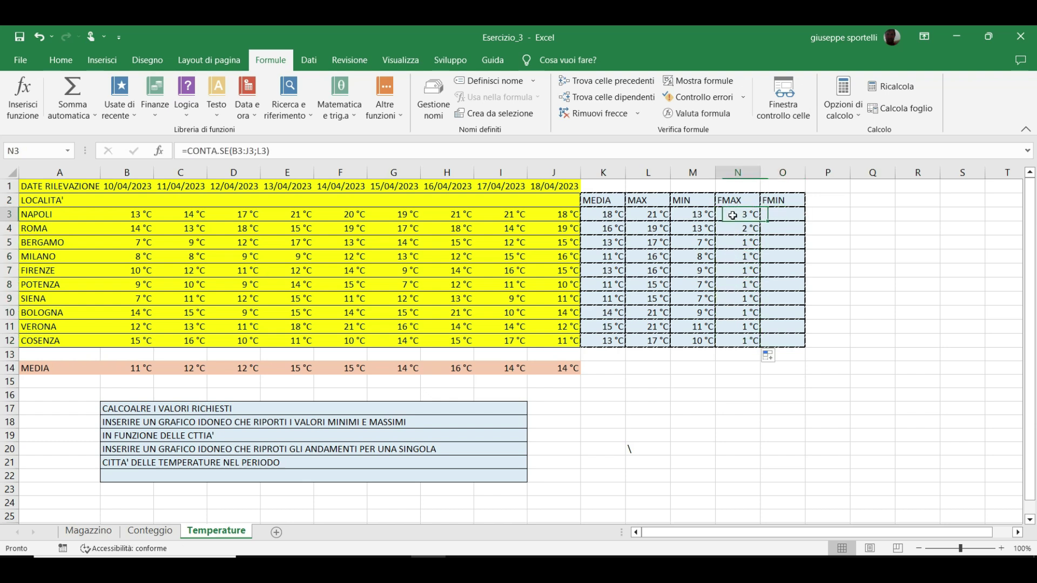
left_click(773, 218)
left_click(772, 218)
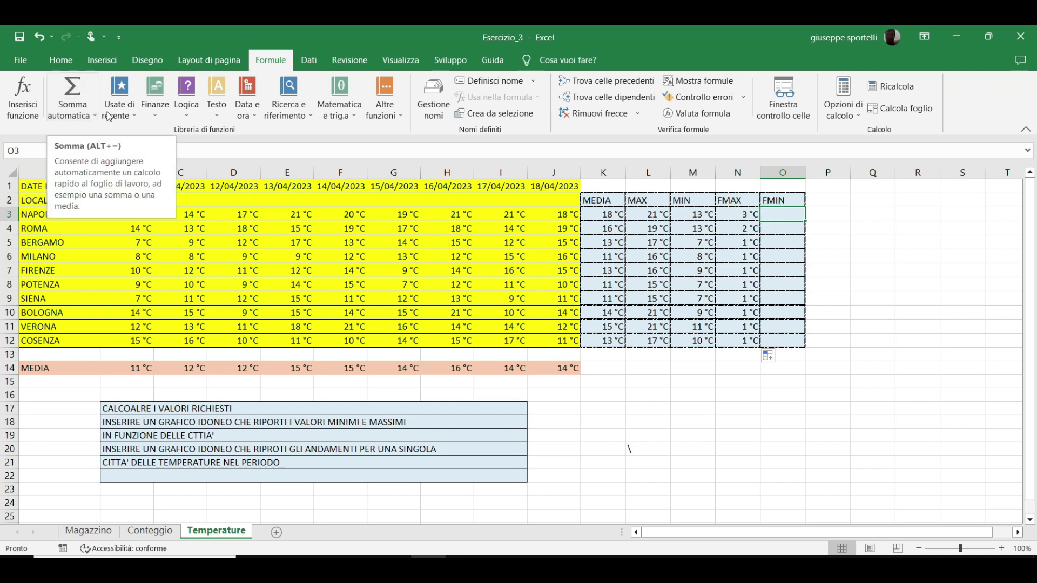
Step: Insert =CONTA.SE(B3:J3;M3) in O3, correcting the range entry along the way
left_click(23, 92)
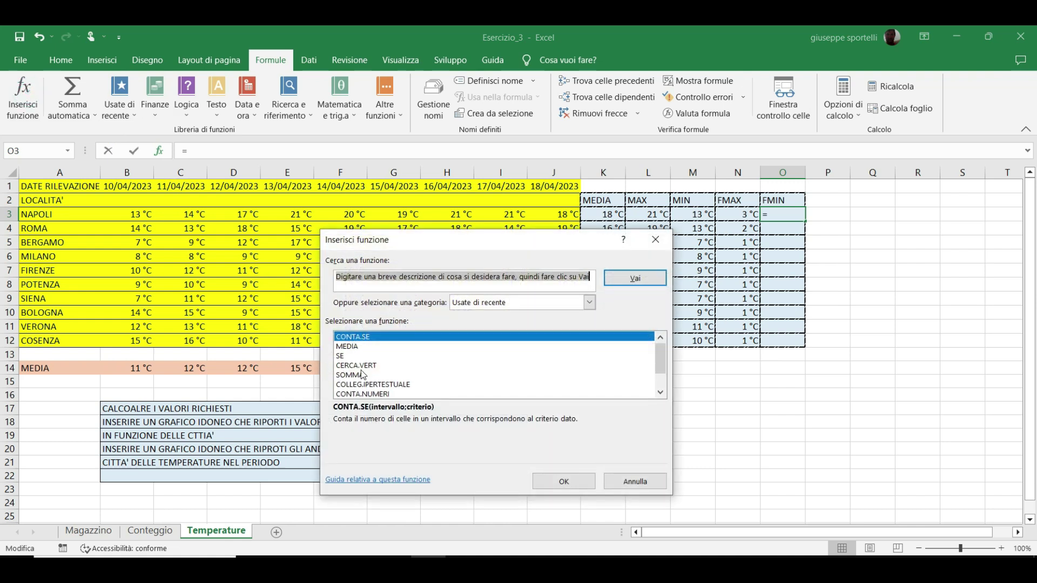
left_click(548, 479)
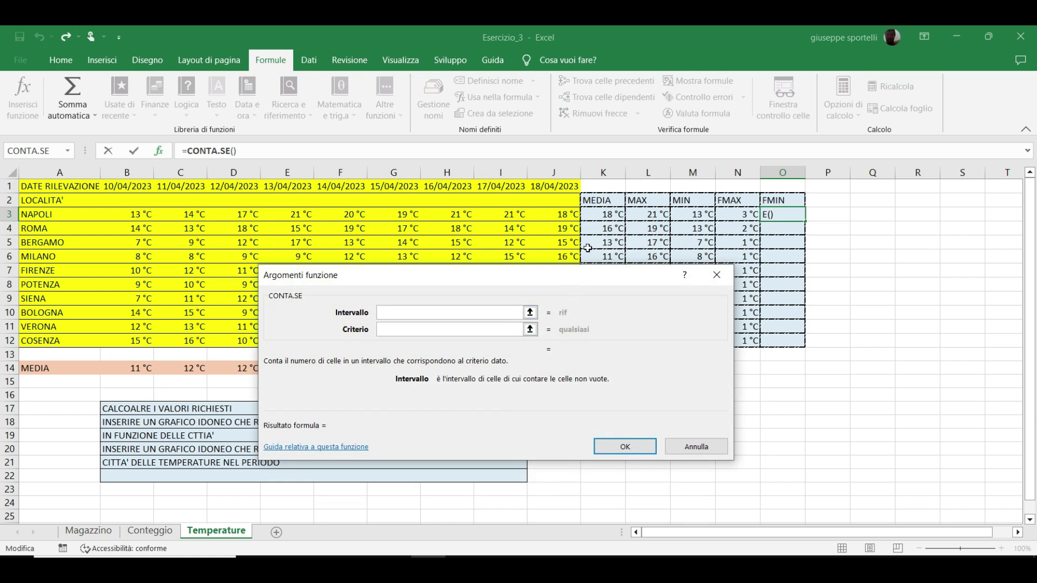
left_click_drag(147, 214, 255, 220)
left_click_drag(326, 219, 548, 220)
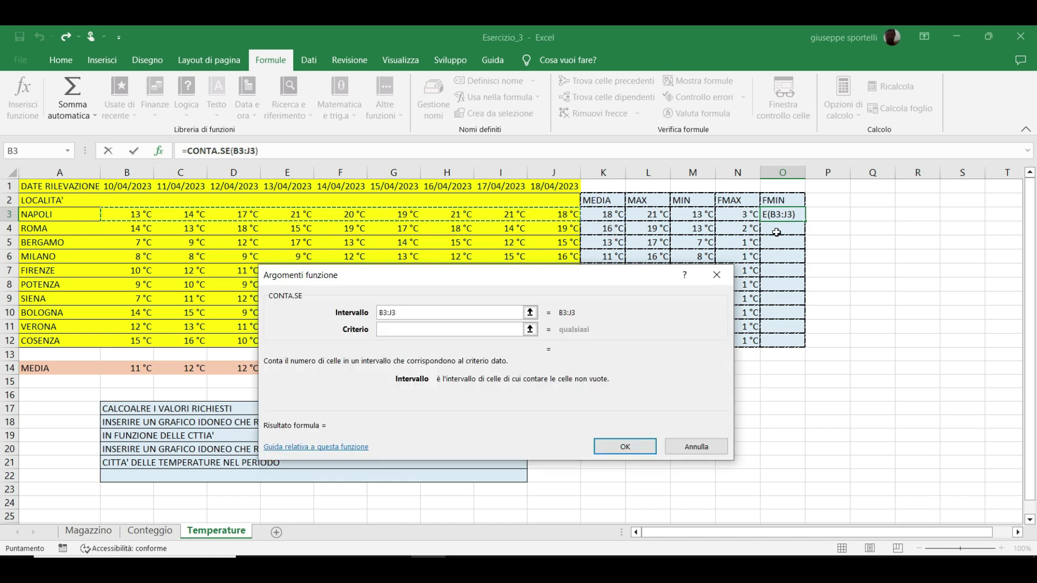
left_click(686, 215)
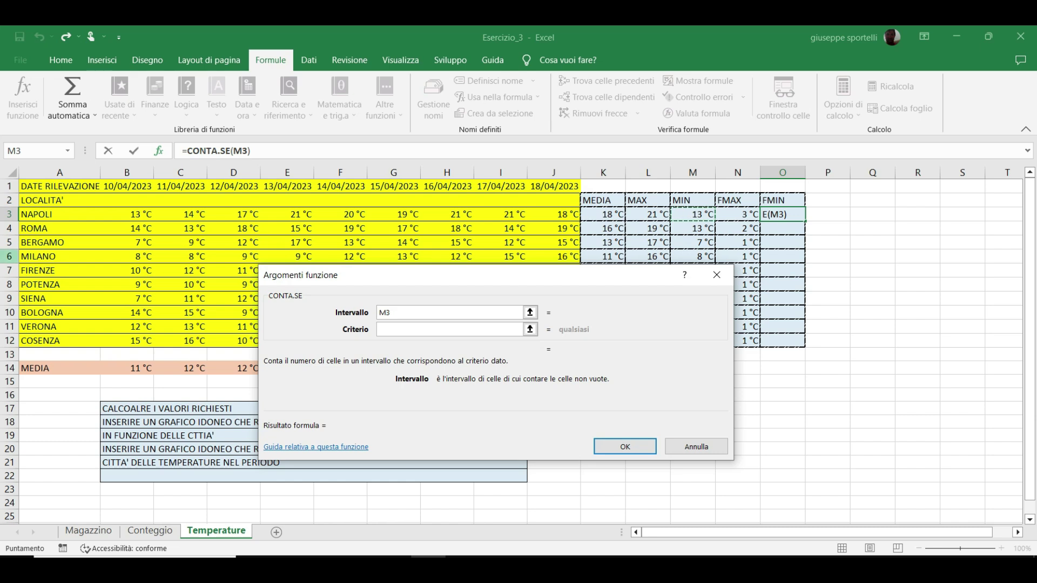
double_click(417, 313)
key("BackSpace")
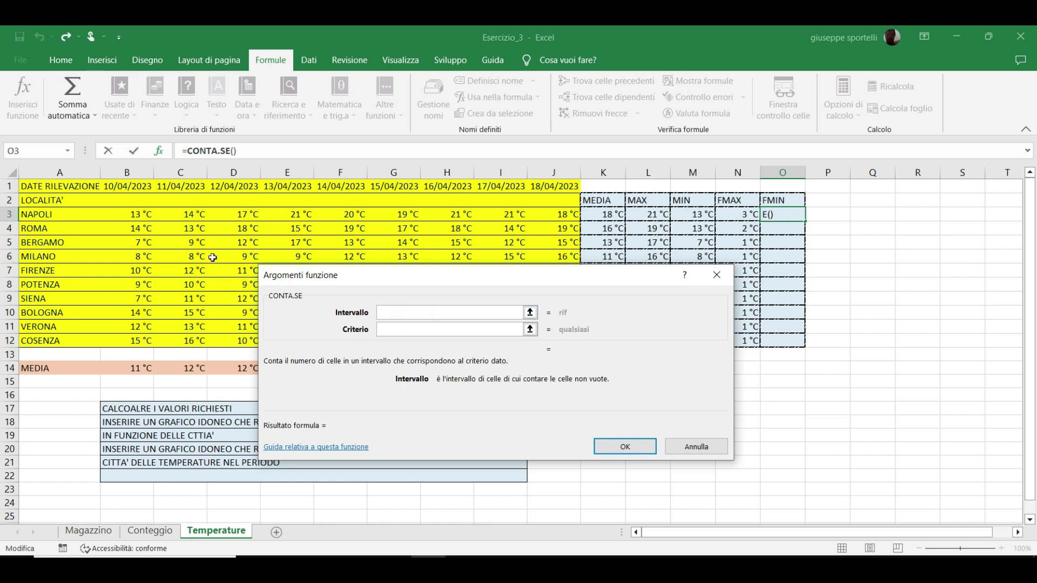
left_click_drag(136, 216, 513, 216)
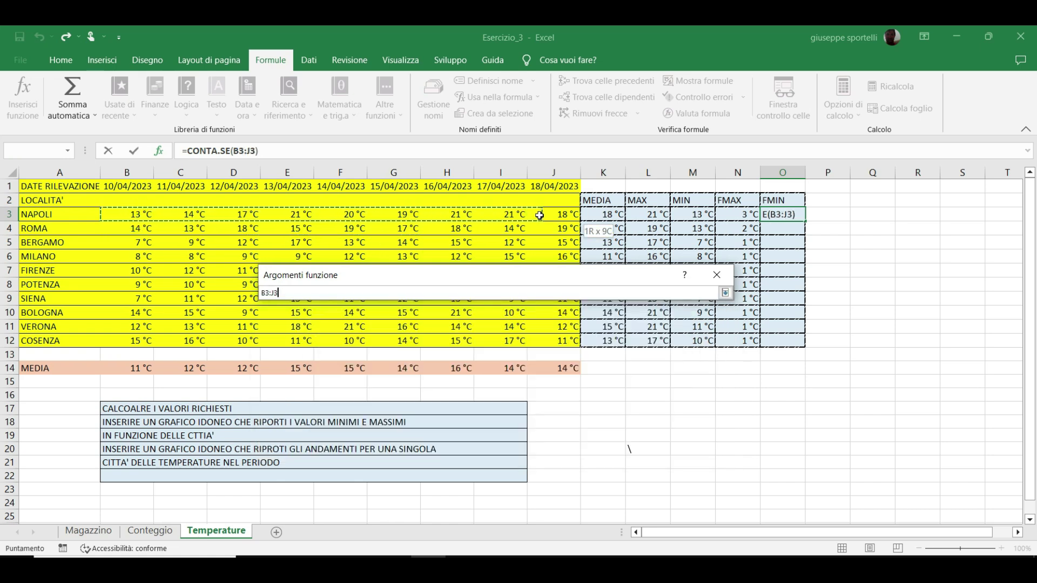
left_click_drag(513, 215, 544, 219)
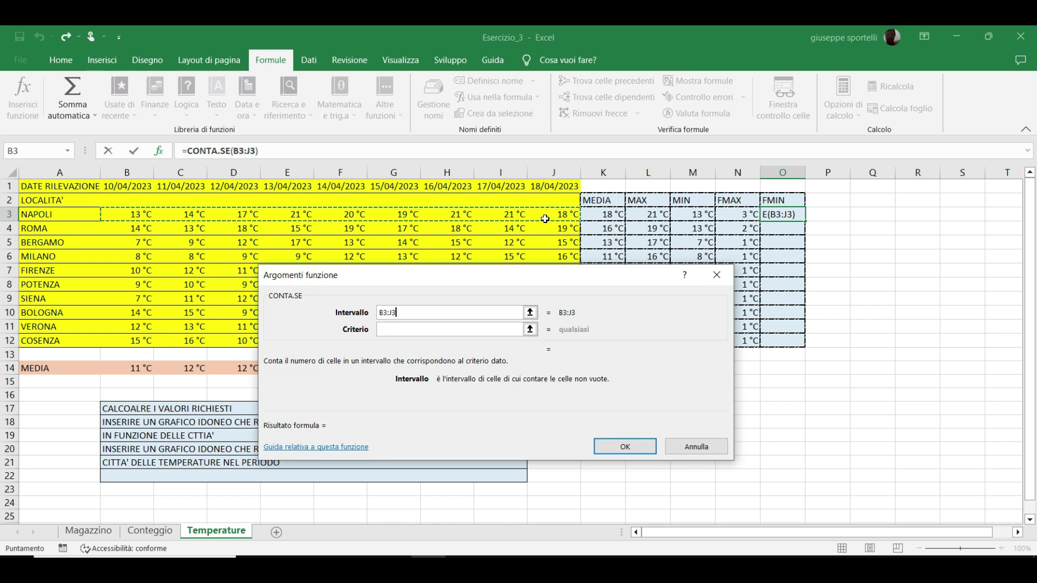
left_click(418, 330)
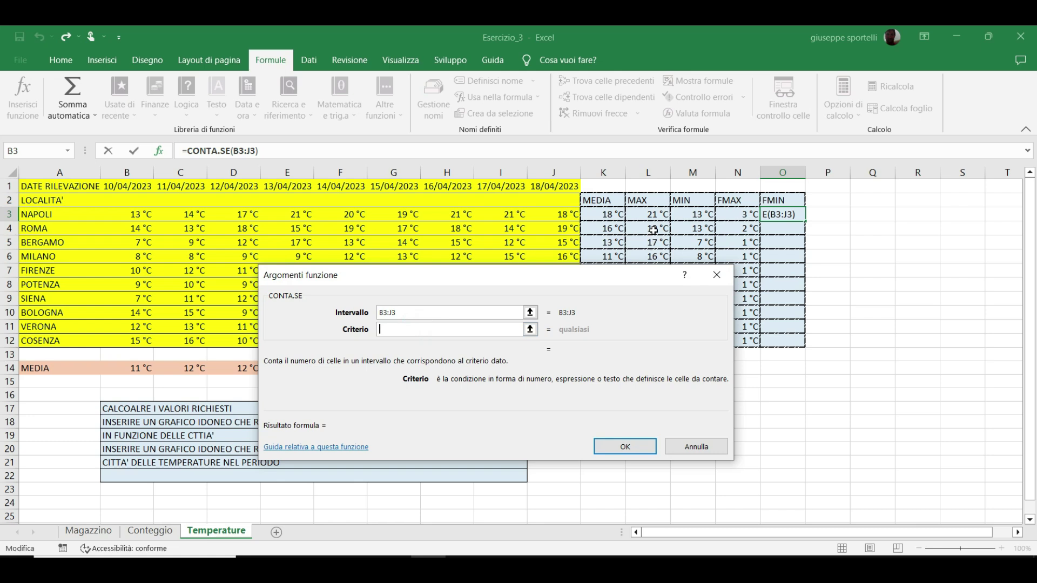
left_click(697, 216)
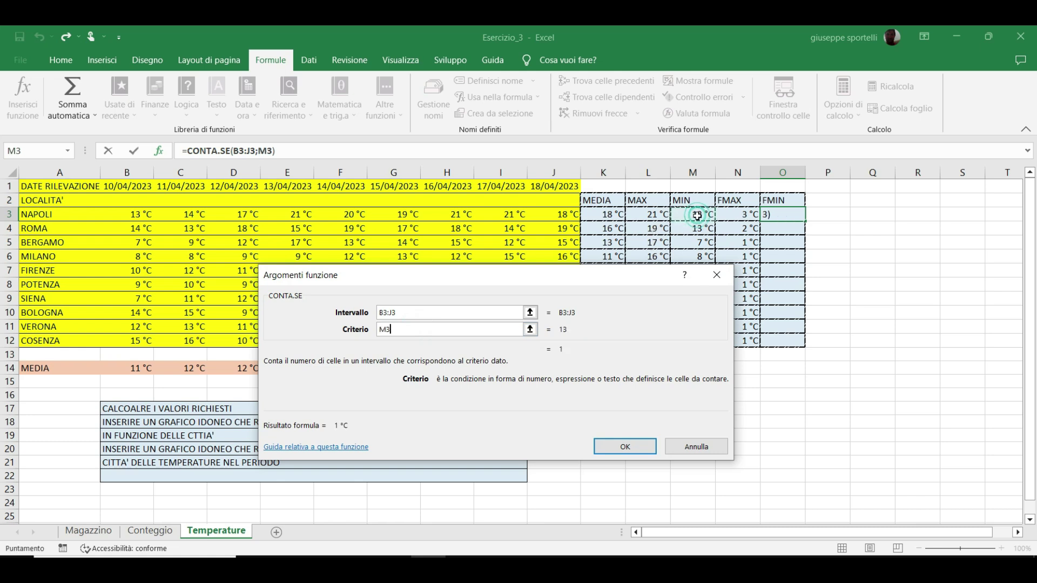
key("Return")
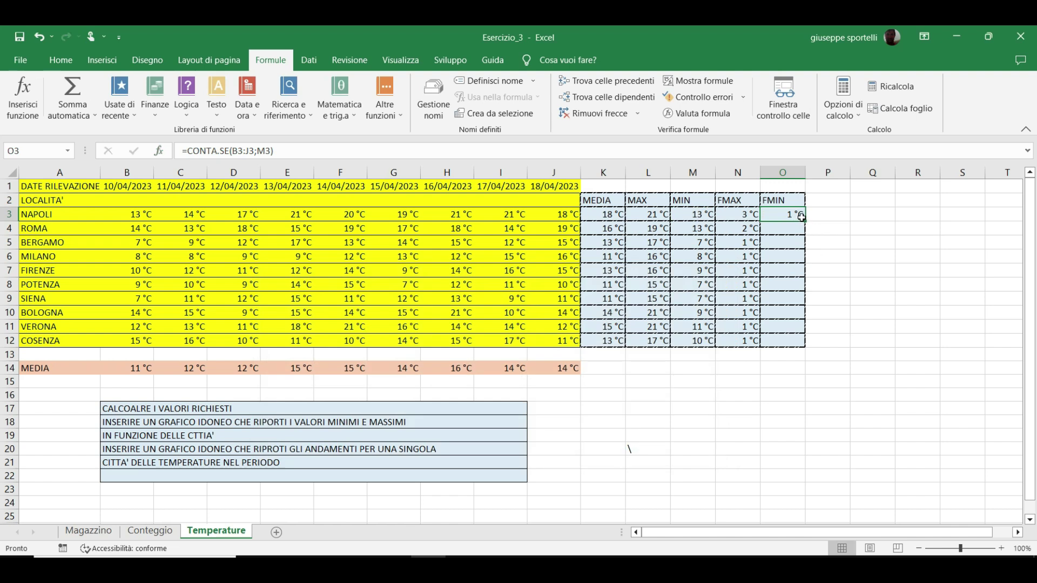
Step: Fill the FMIN count down to O12 and select both count columns N3:O12
left_click_drag(801, 217, 788, 349)
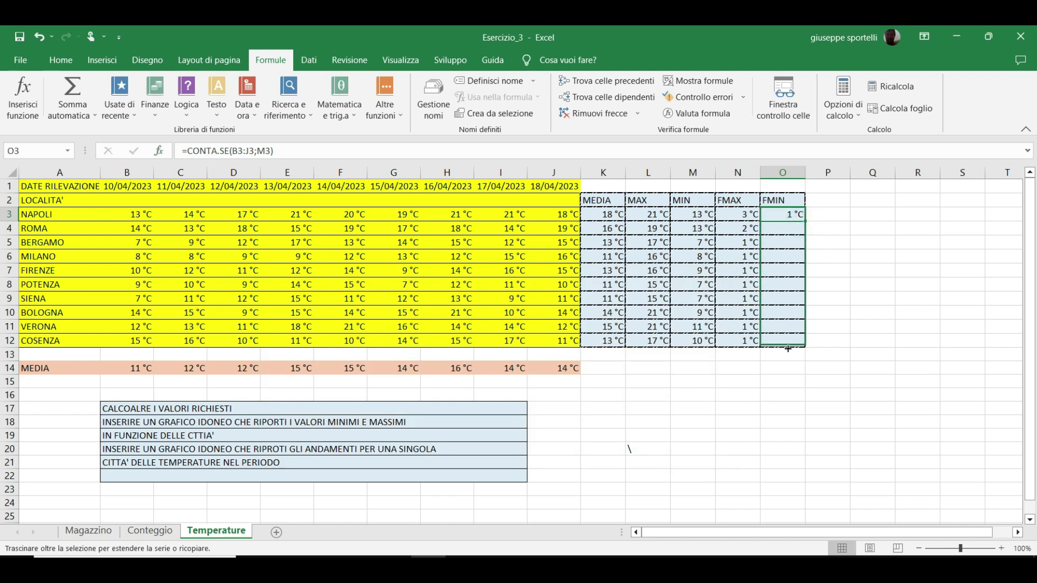
left_click(726, 227)
left_click_drag(729, 215, 778, 342)
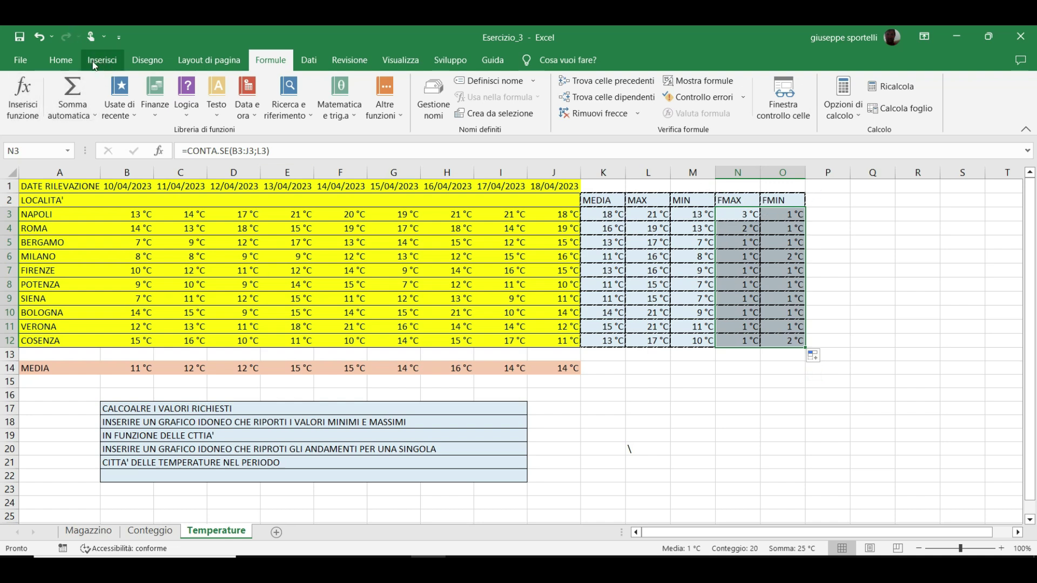
Step: Format N3:O12 as Numero with 0 decimal places through Formato celle
left_click(70, 64)
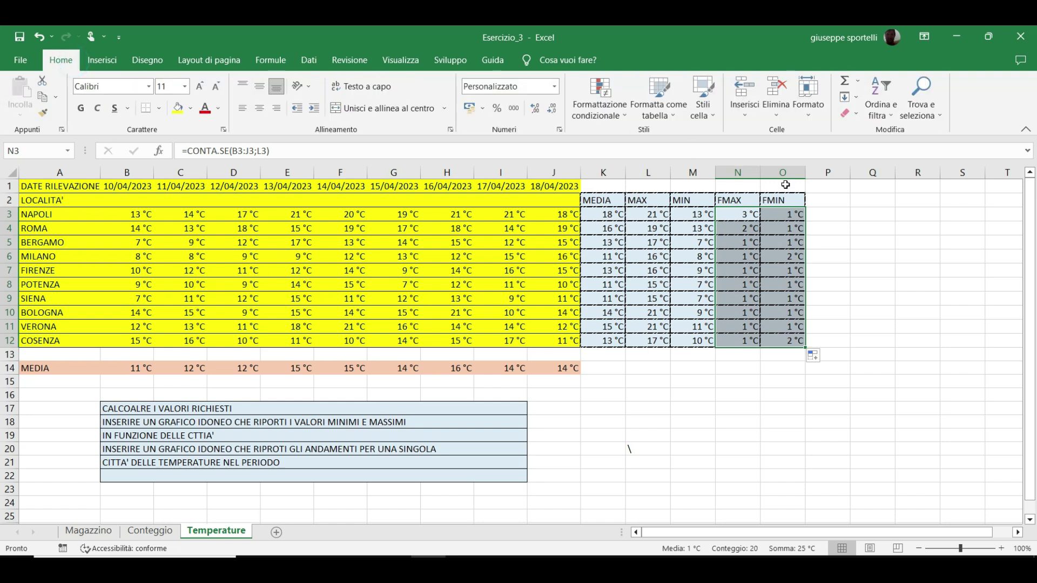
left_click(806, 120)
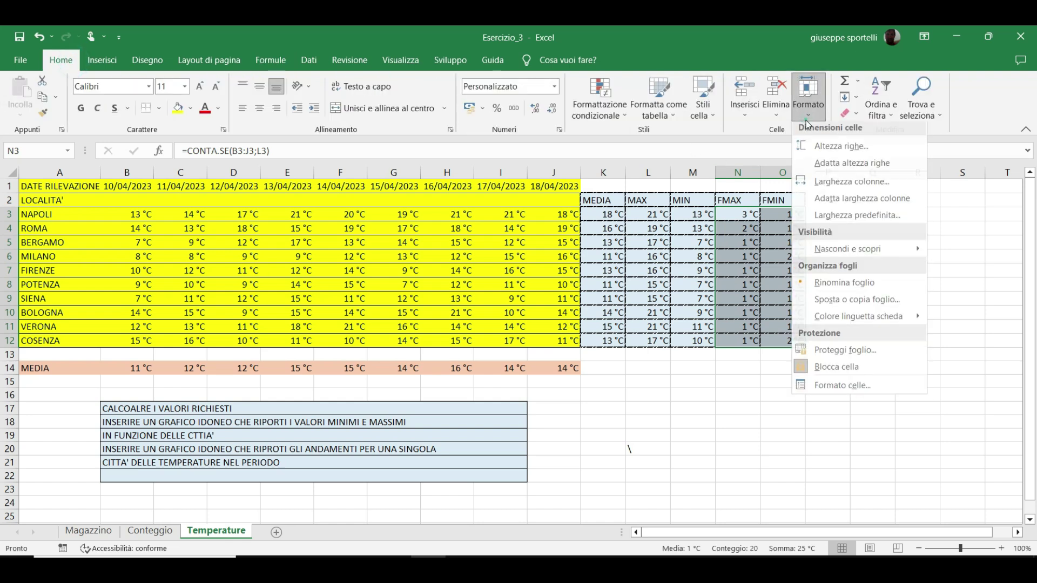
left_click(826, 389)
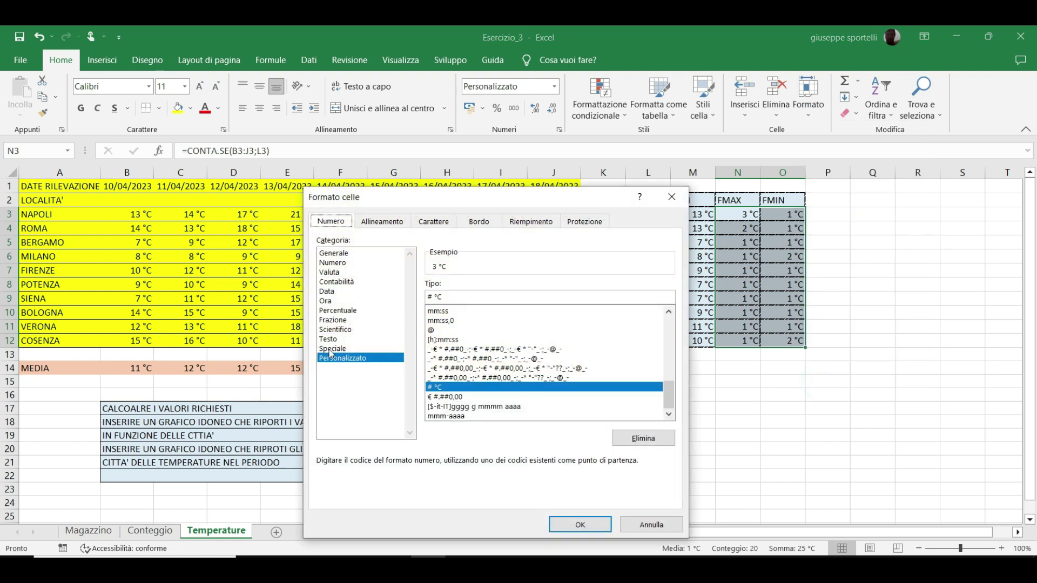
left_click(340, 263)
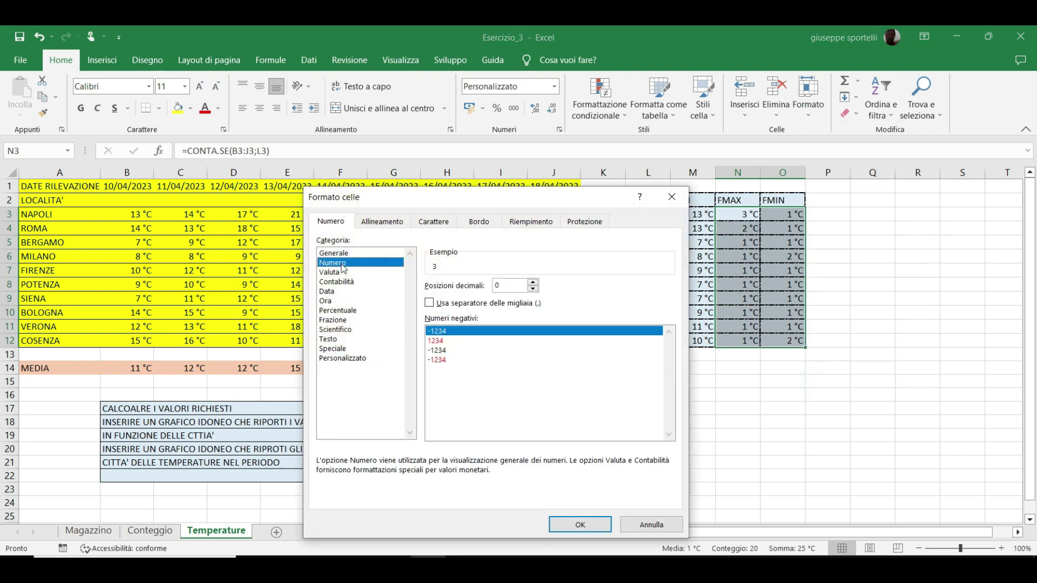
left_click(505, 288)
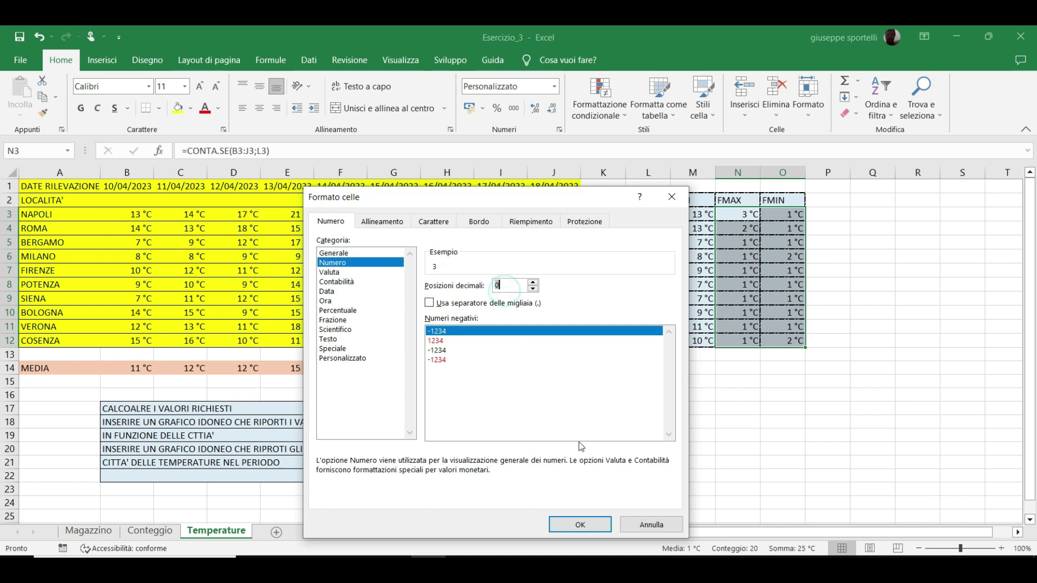
left_click(577, 521)
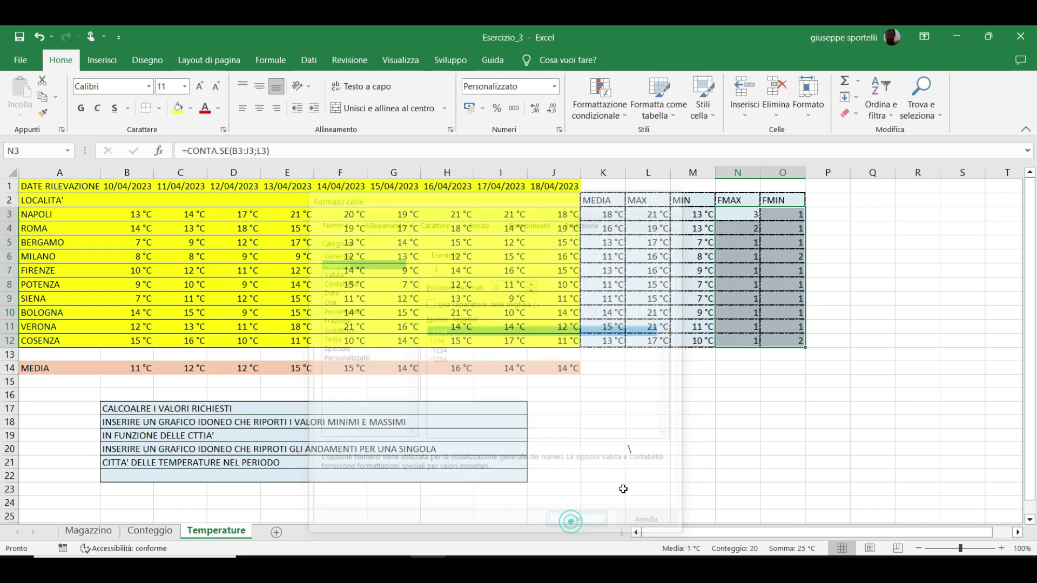
left_click(747, 382)
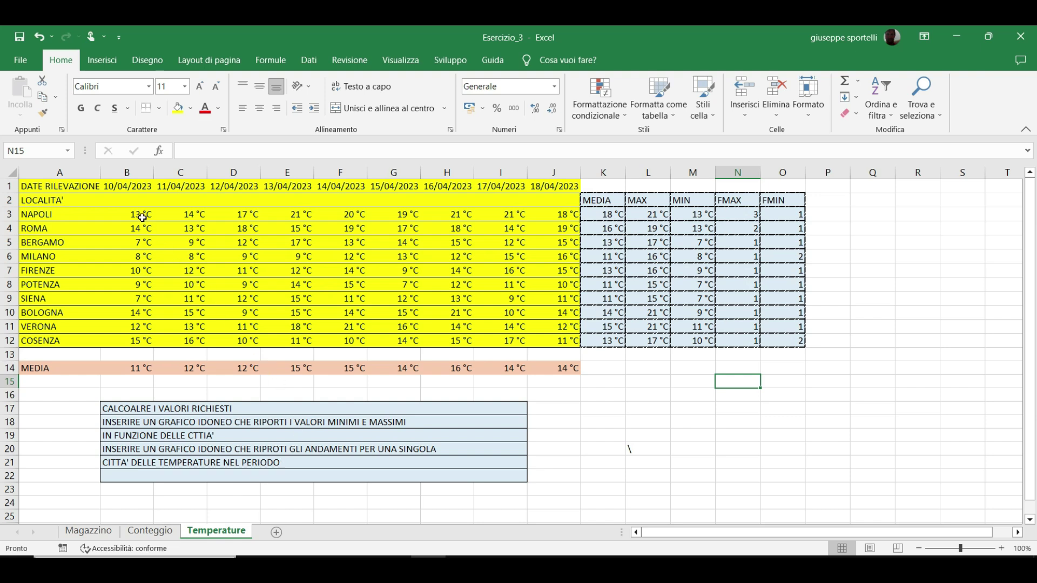
Step: Select A3:J3, the NAPOLI label and its nine daily temperatures
mouse_move(140, 213)
left_mouse_down()
mouse_move(520, 202)
mouse_move(536, 210)
left_mouse_up()
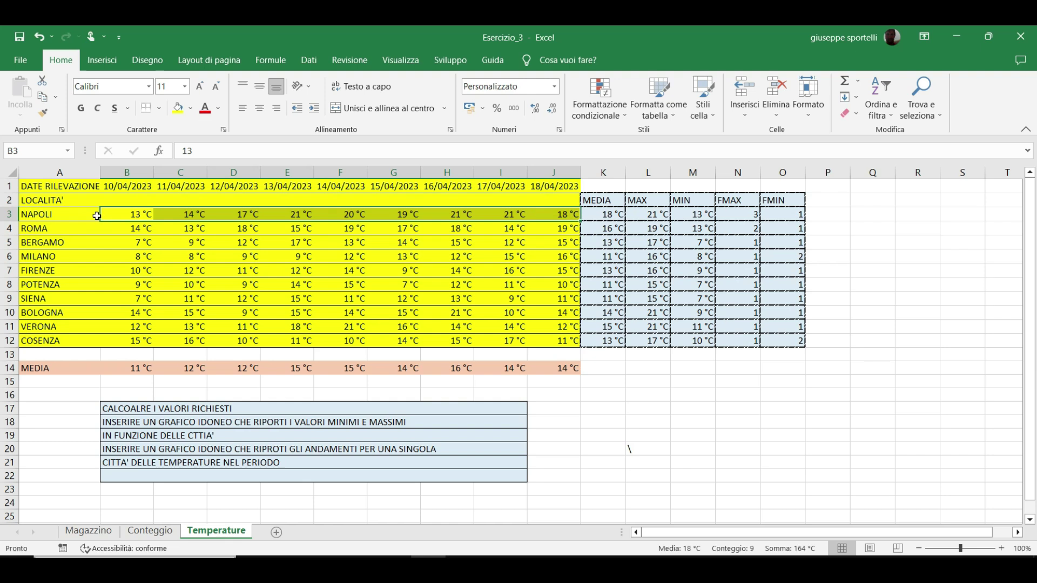
left_click(59, 213)
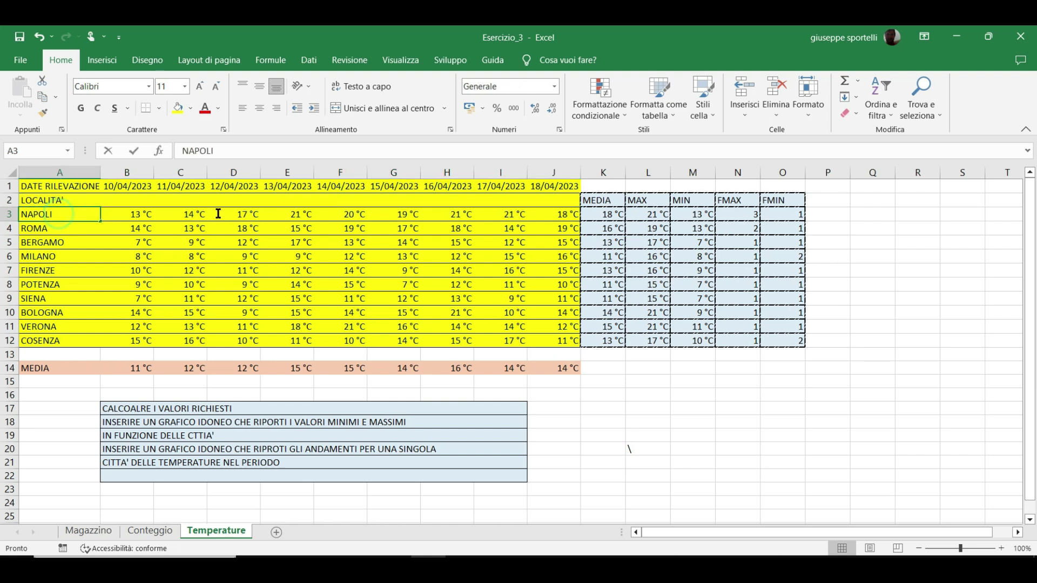
key("F2")
key("Escape")
left_click(68, 274)
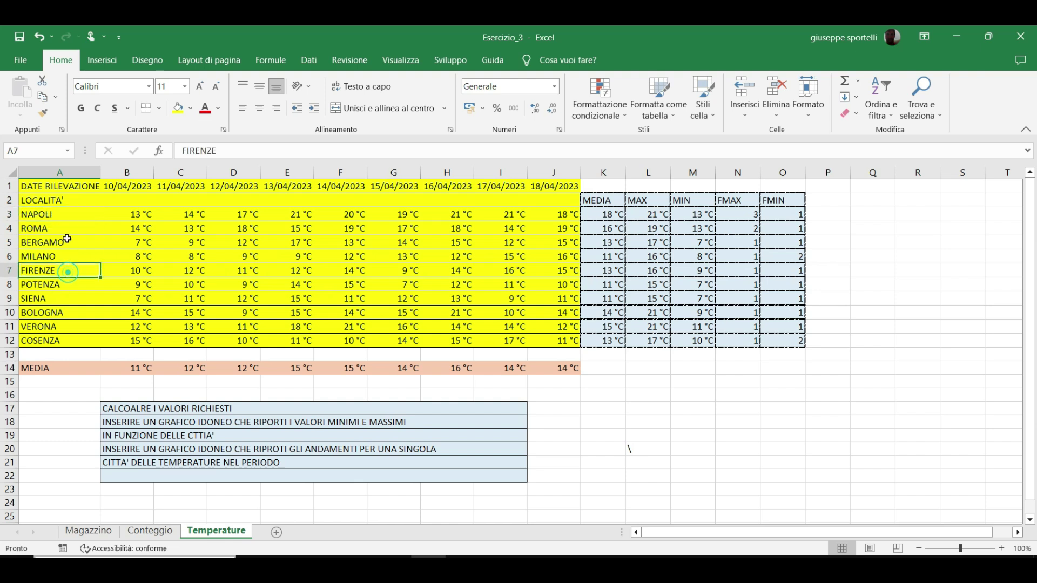
left_click(62, 218)
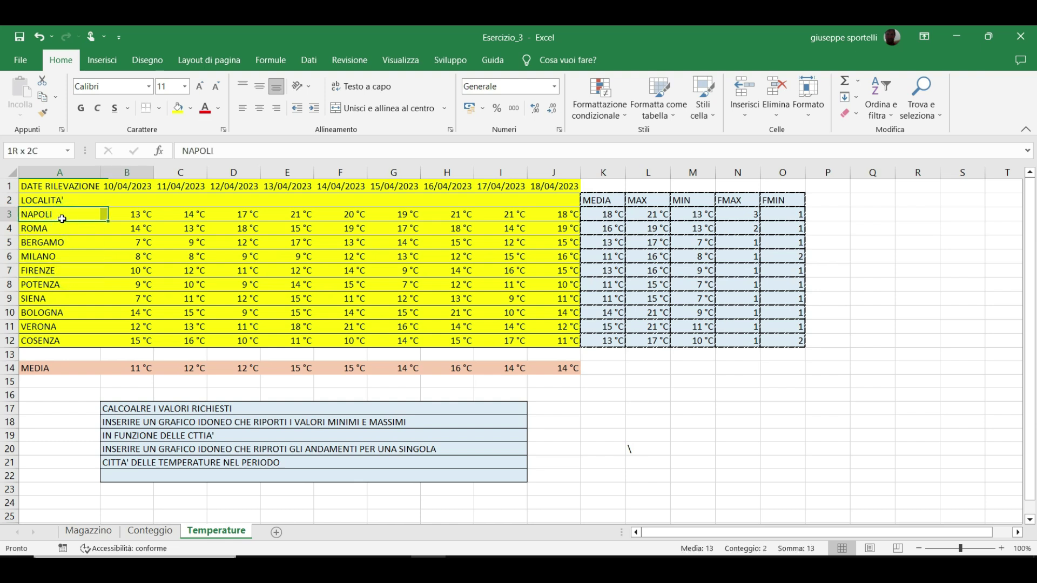
key("shift+Right")
key("shift+Right")
key("shift+Right")
key("shift+Right")
key("shift+Right")
key("shift+Right")
key("shift+Right")
key("shift+Right")
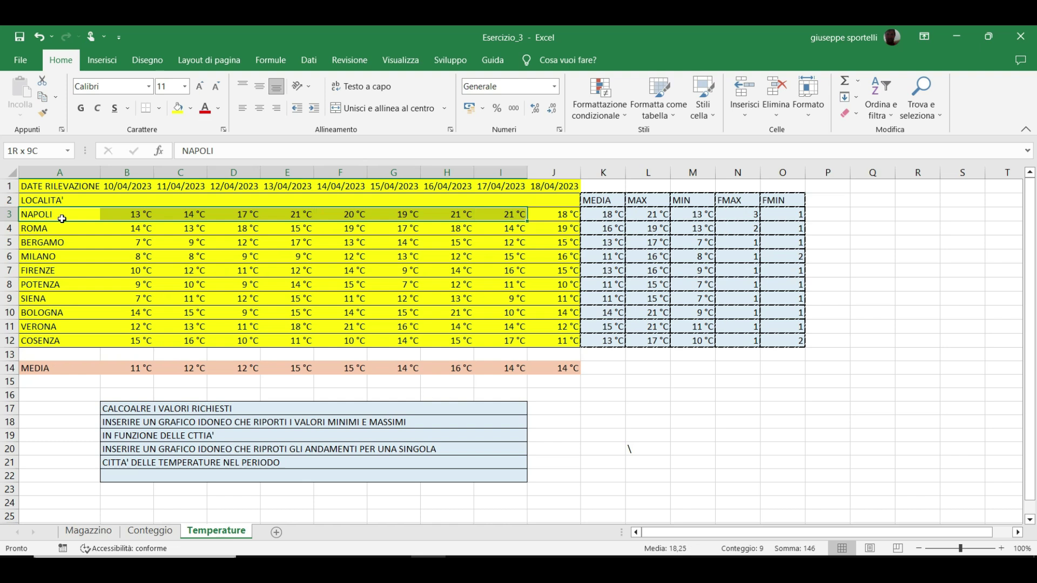
key("shift+Right")
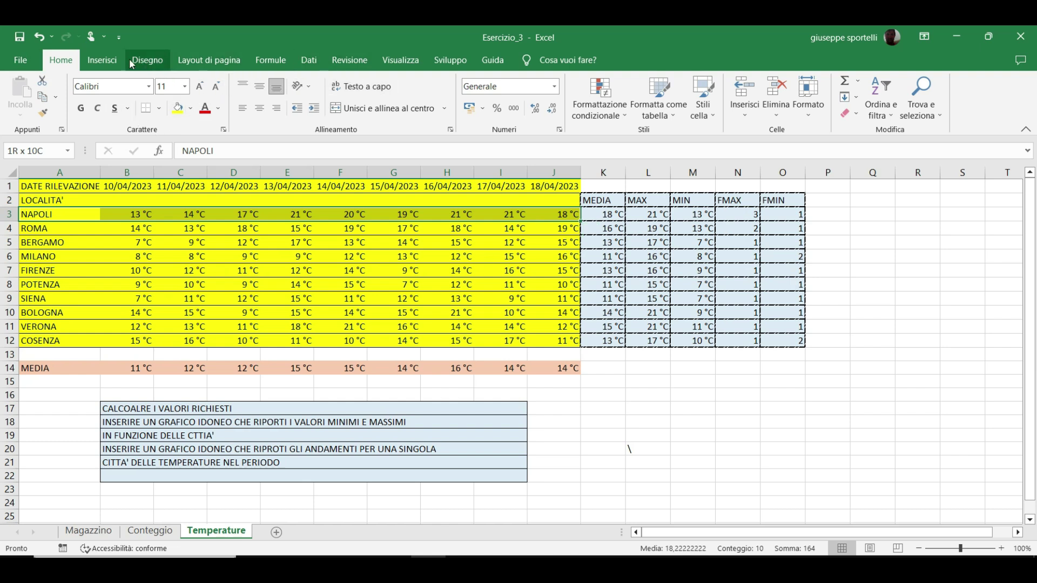
Step: Preview the Napoli row as Linee and Barre raggruppate in Grafici consigliati
left_click(101, 61)
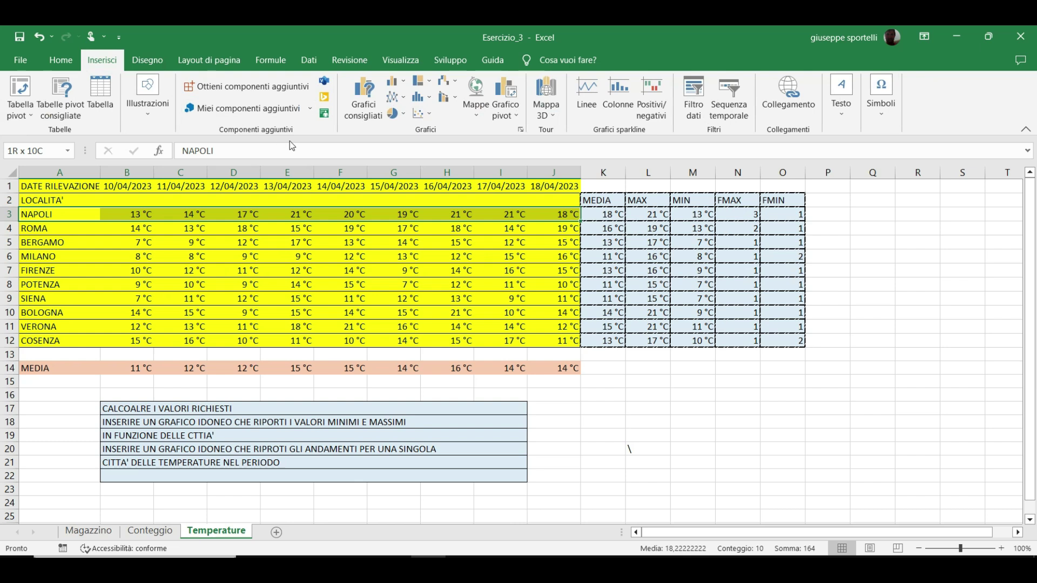
left_click(362, 98)
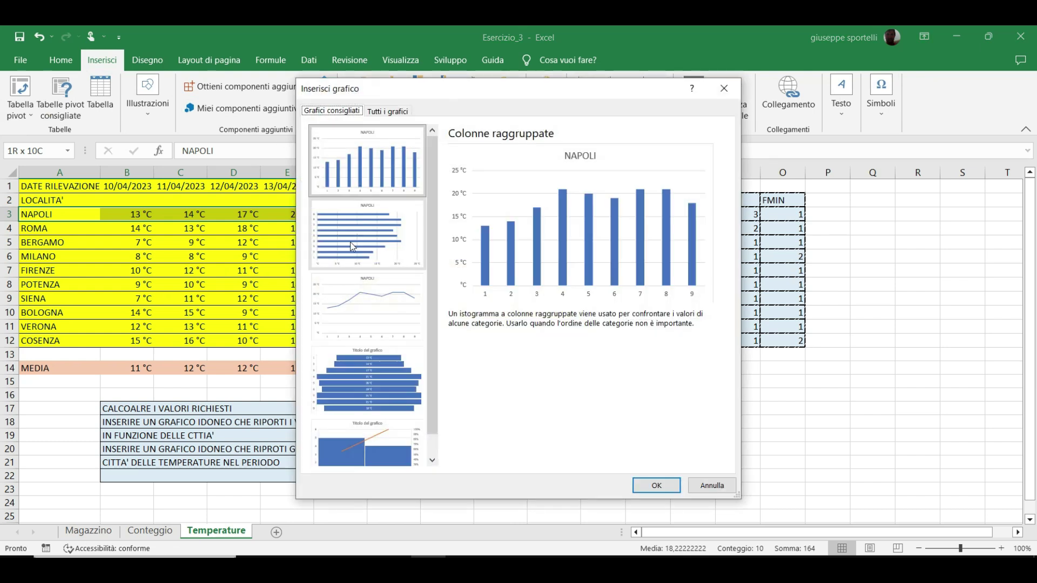
left_click(347, 297)
left_click(349, 218)
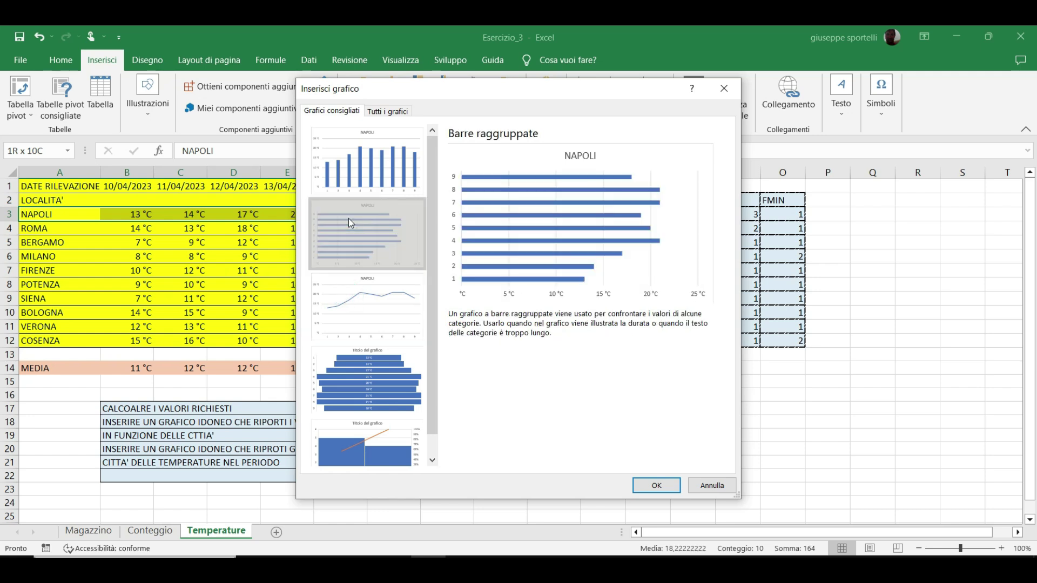
left_click(370, 298)
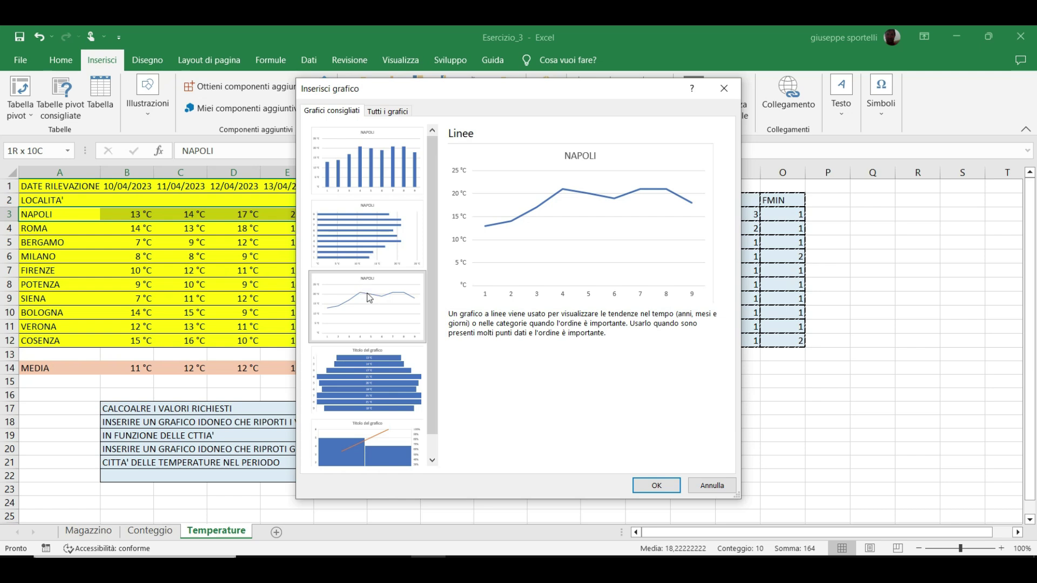
Step: Add Roma's row 4 to the selection and preview column, bar and stacked suggestions
key("Escape")
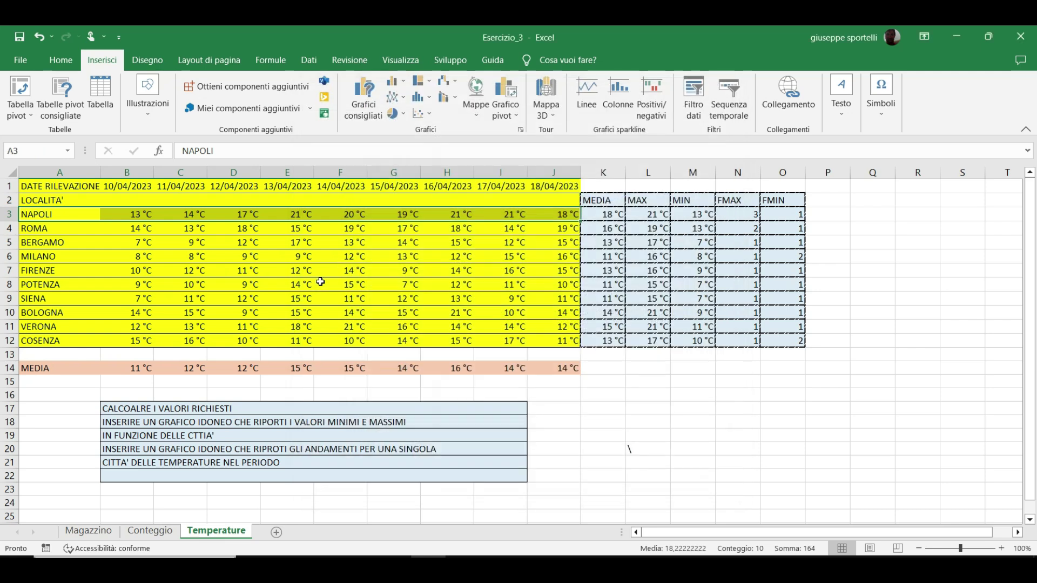
key("shift+Down")
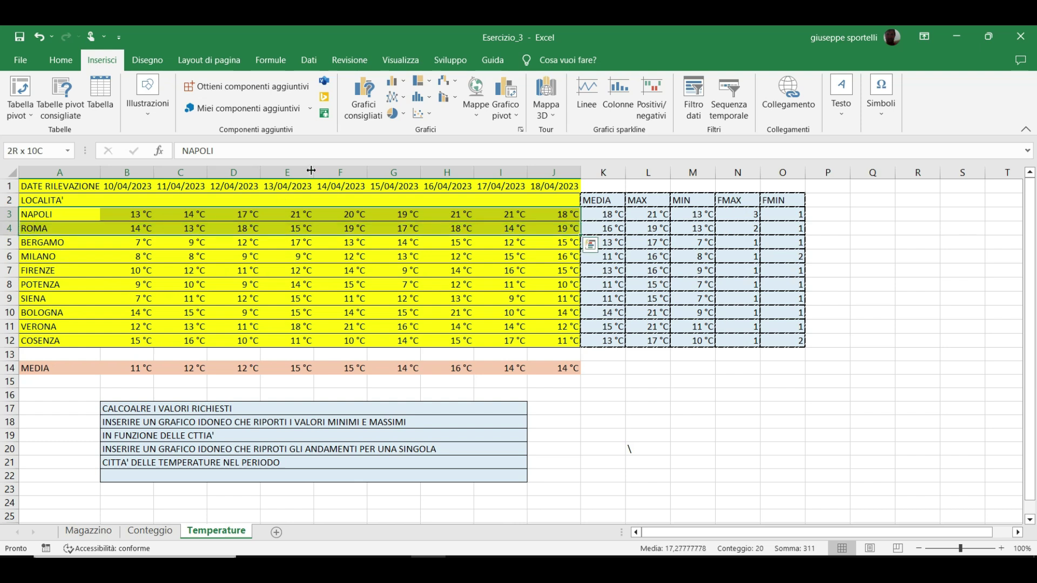
left_click(364, 98)
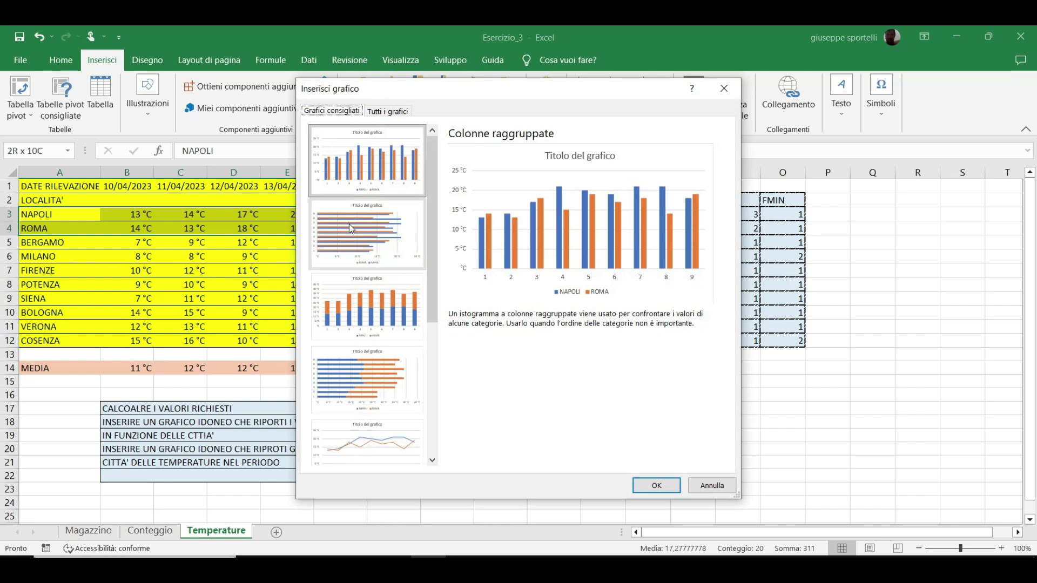
left_click(349, 180)
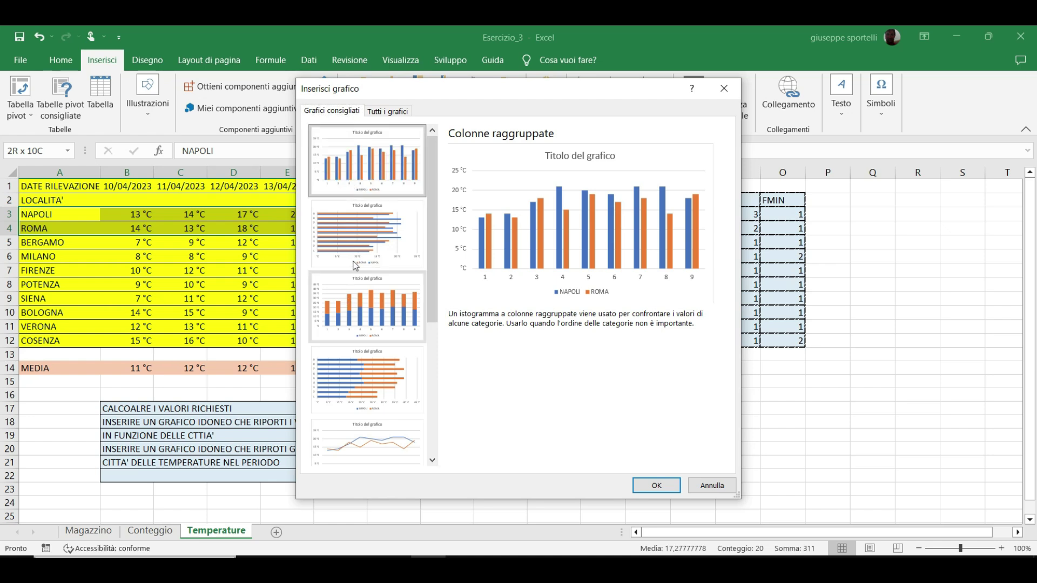
left_click(360, 233)
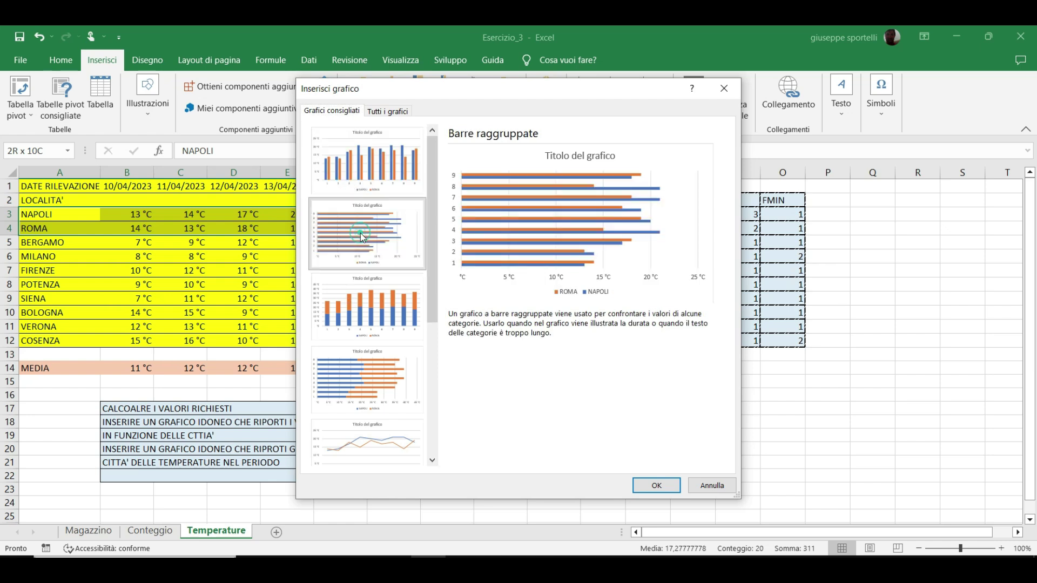
left_click(363, 317)
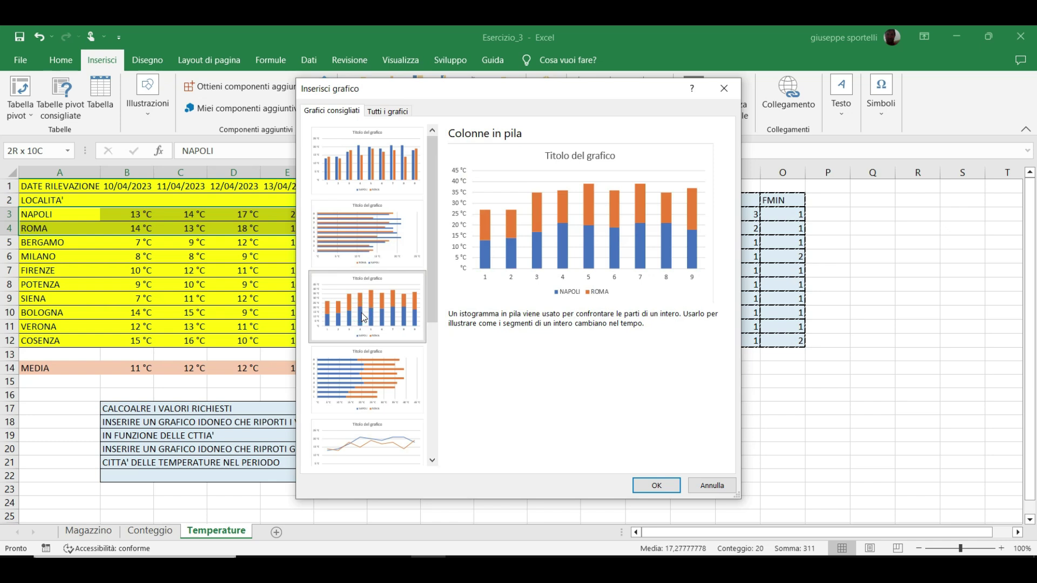
Step: Insert the Napoli–Roma temperatures as a Linee chart
scroll(364, 317, "down", 2)
scroll(361, 312, "down", 1)
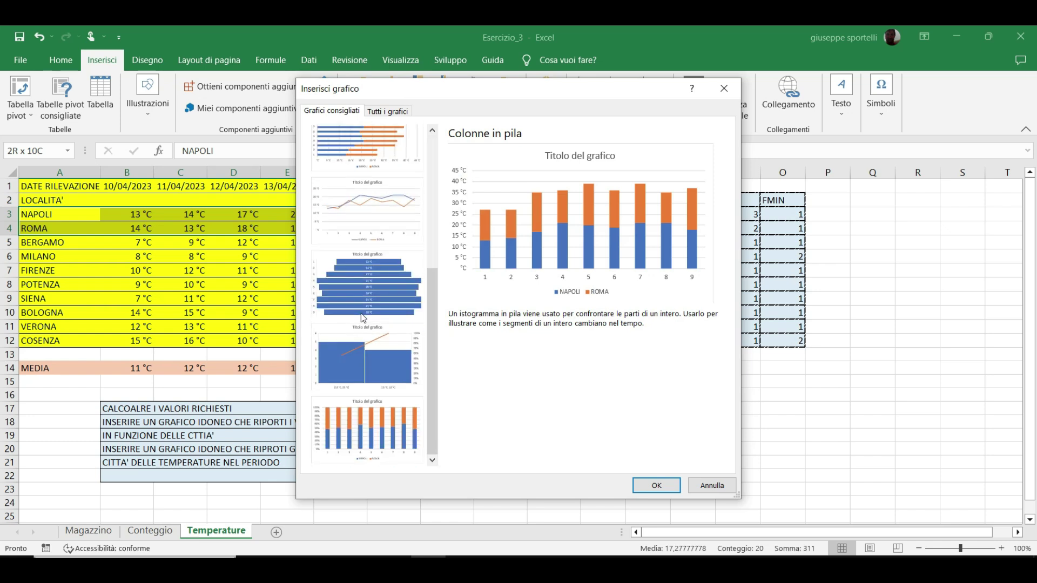
scroll(357, 370, "up", 3)
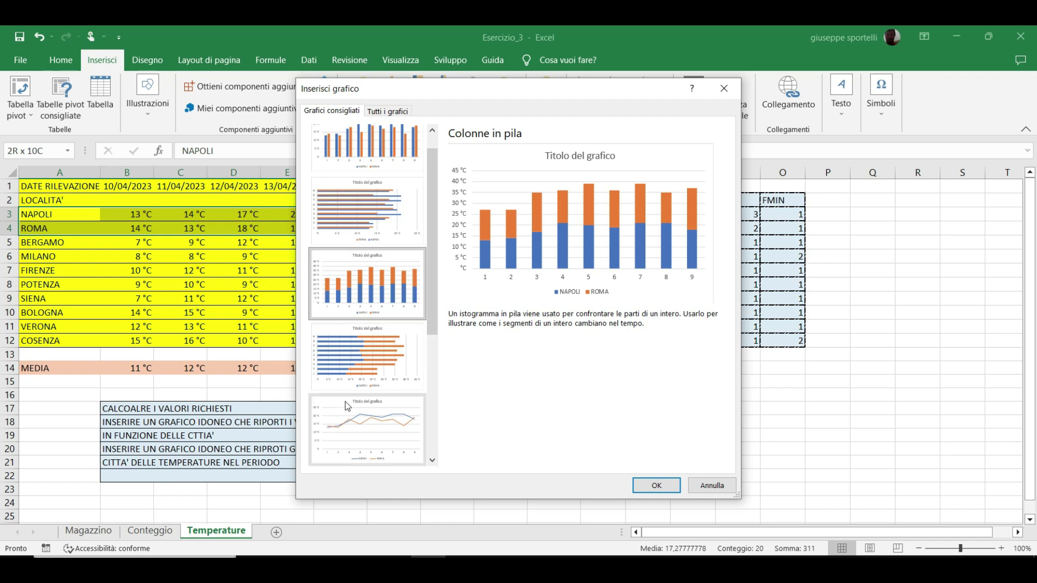
left_click(346, 428)
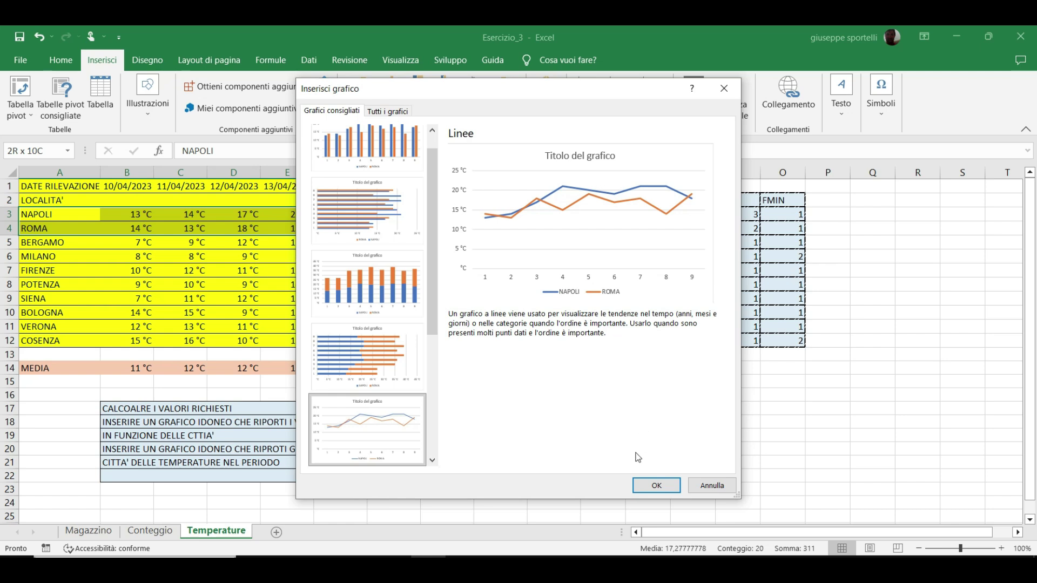
left_click(641, 481)
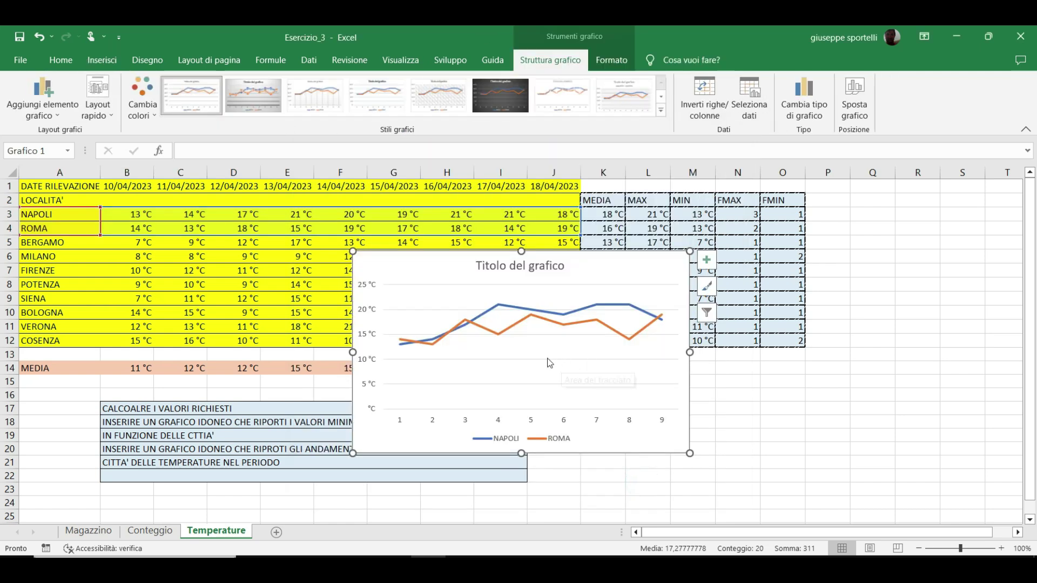
Step: Replace the chart title placeholder with 'Andamento delle Temperature Na - Rm'
left_click(521, 269)
triple_click(521, 270)
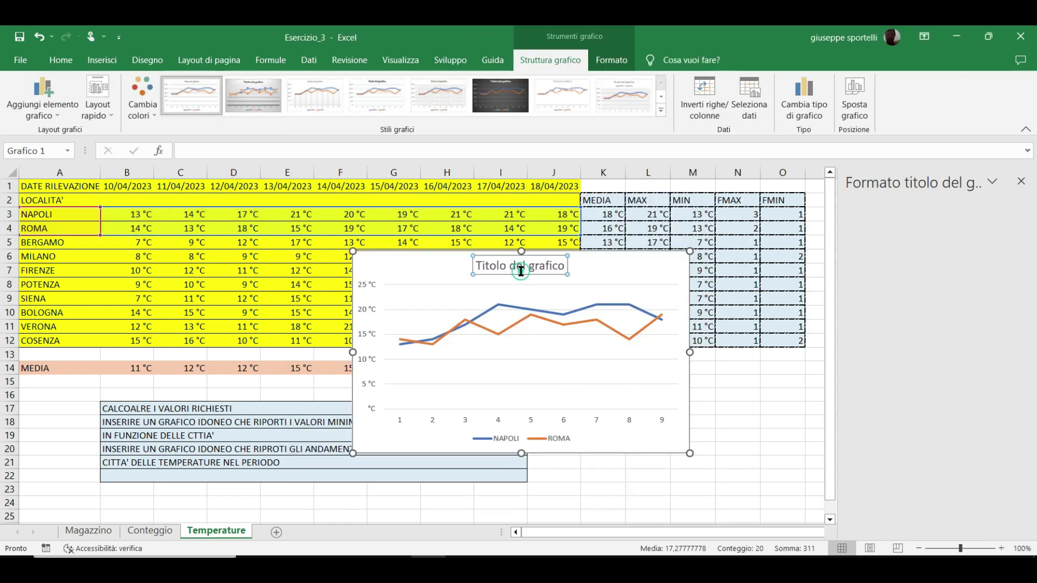
type("Andamento delle Temperature")
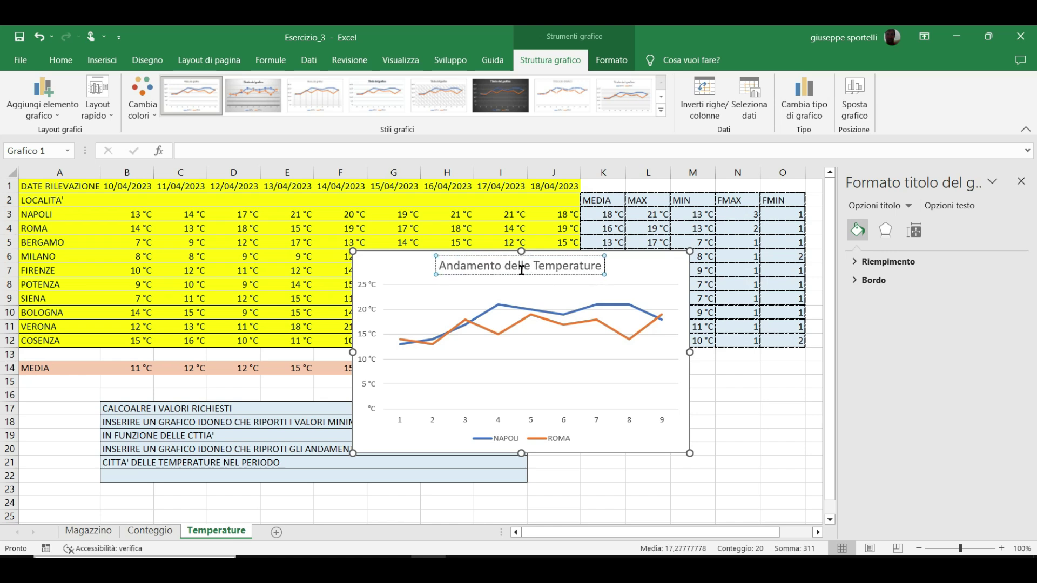
type(" Na -")
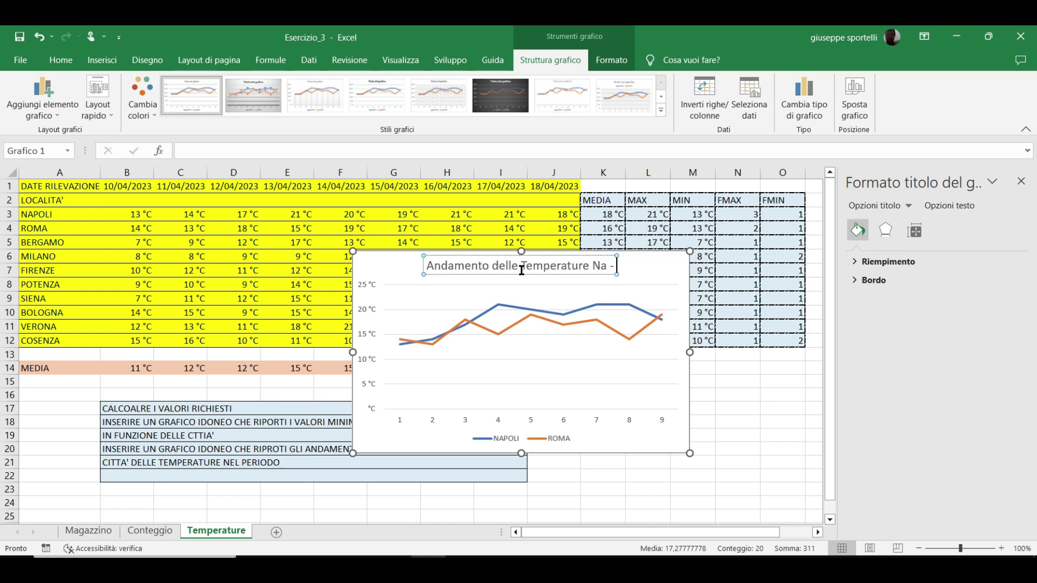
type(" R")
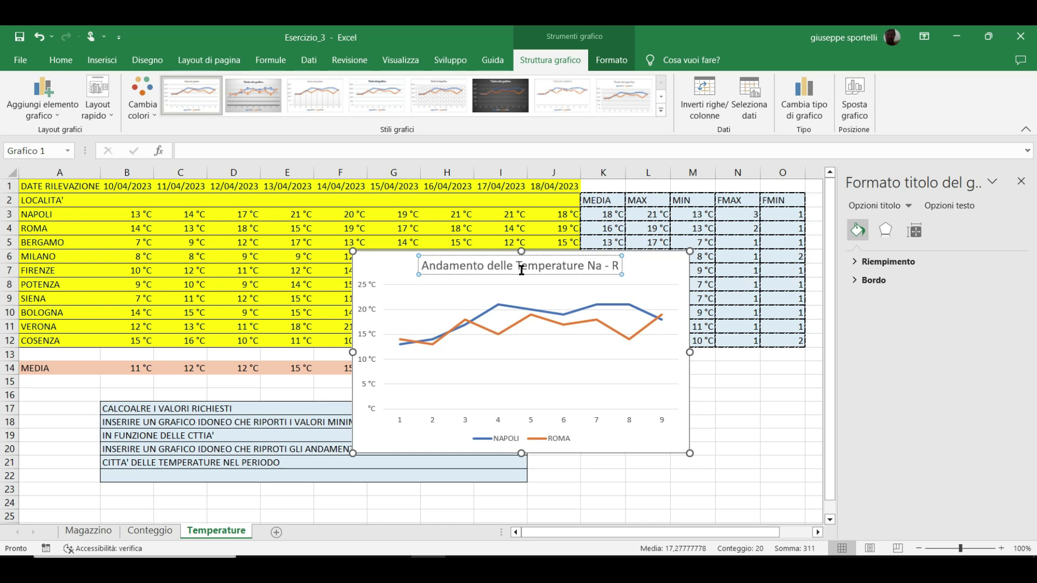
type("m")
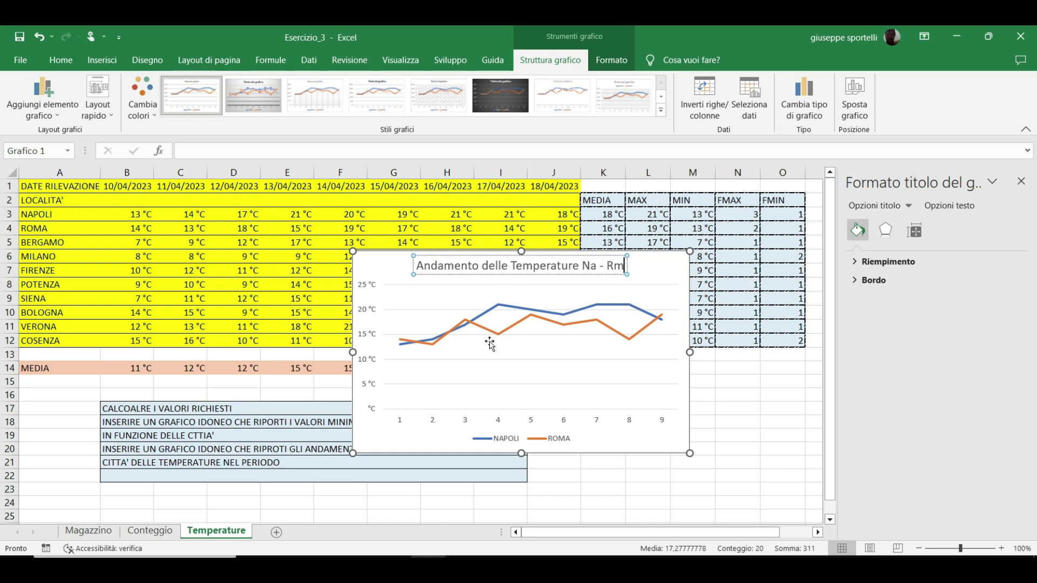
left_click(560, 502)
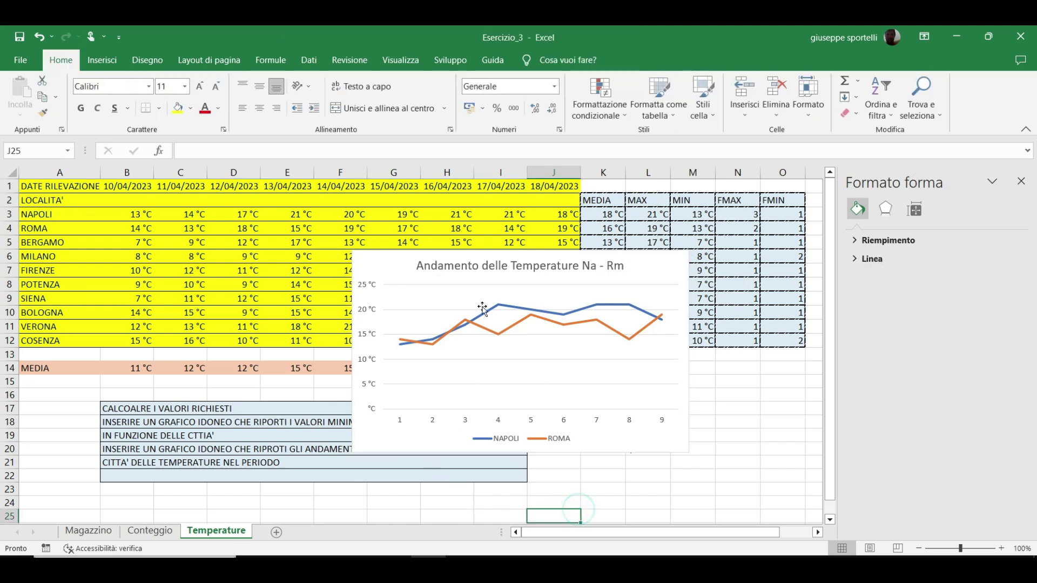
left_click(457, 287)
left_click(400, 259)
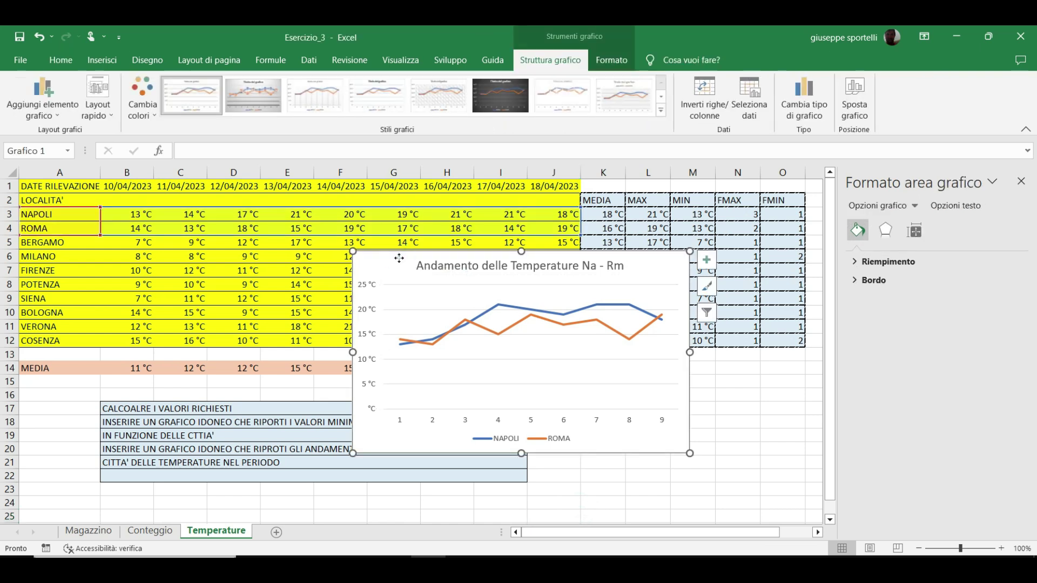
Step: Move the chart beside the table and open Seleziona dati for it
left_click_drag(413, 265, 639, 360)
scroll(653, 358, "down", 2)
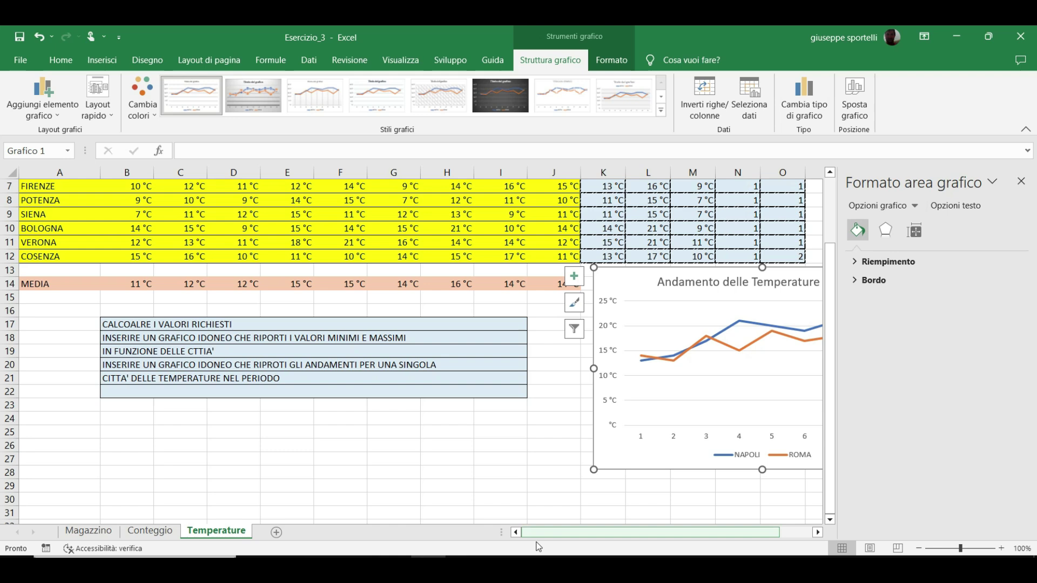
left_click_drag(567, 536, 669, 531)
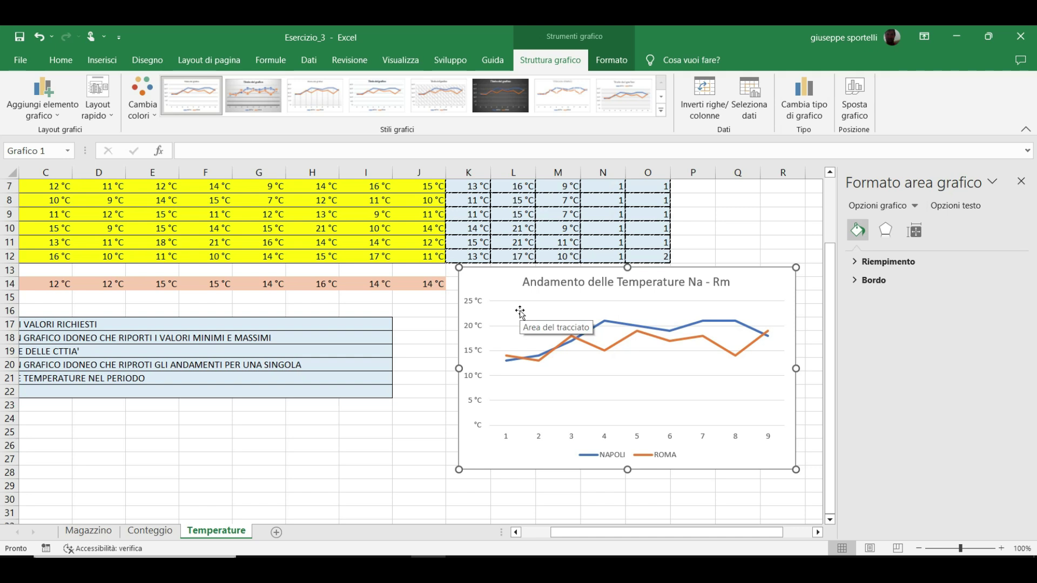
left_click(754, 122)
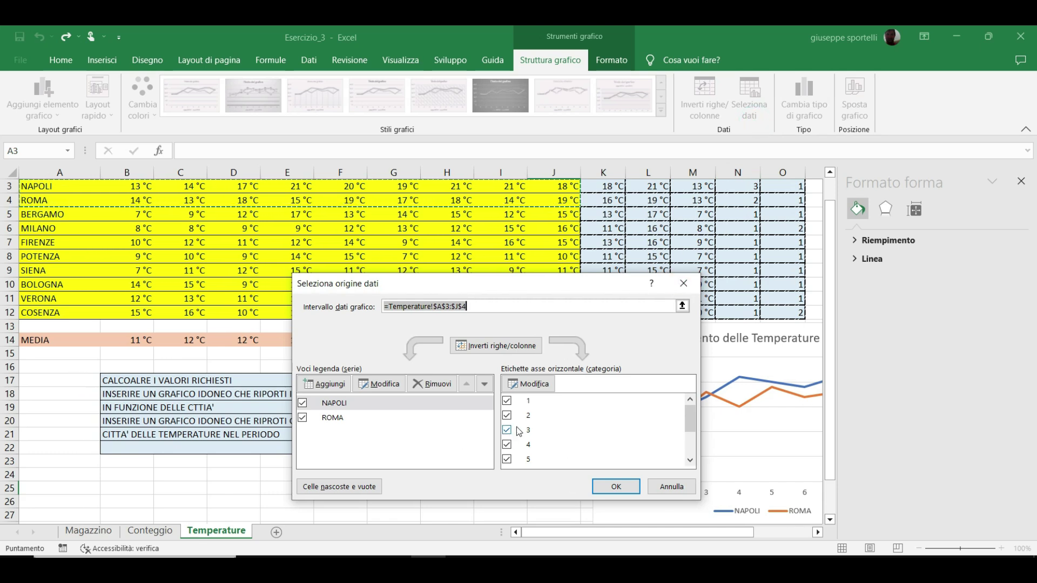
Step: Use the dates in B1:J1, from 10/04/2023, as horizontal axis labels
left_click(529, 384)
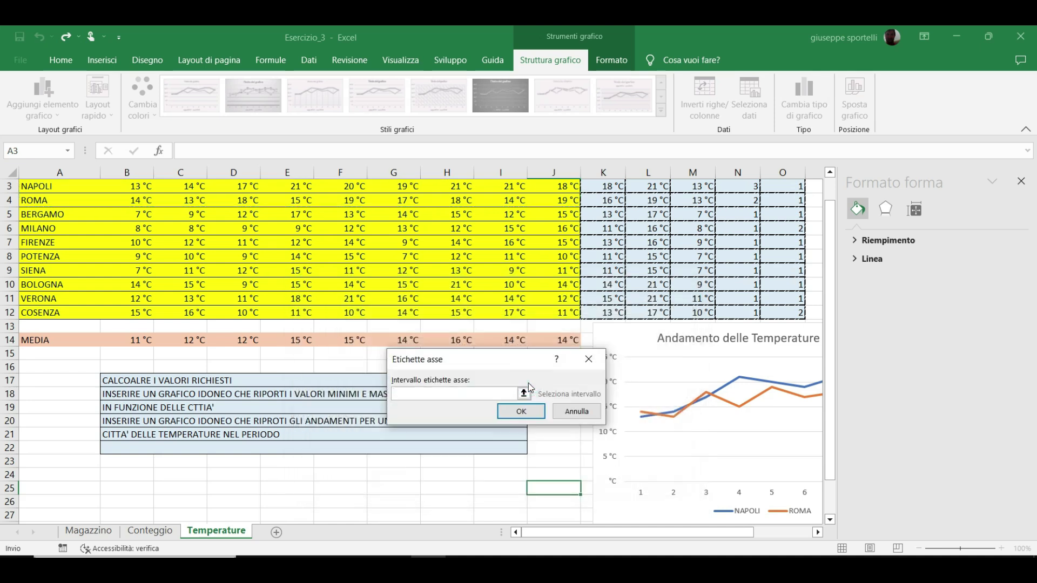
scroll(86, 216, "up", 1)
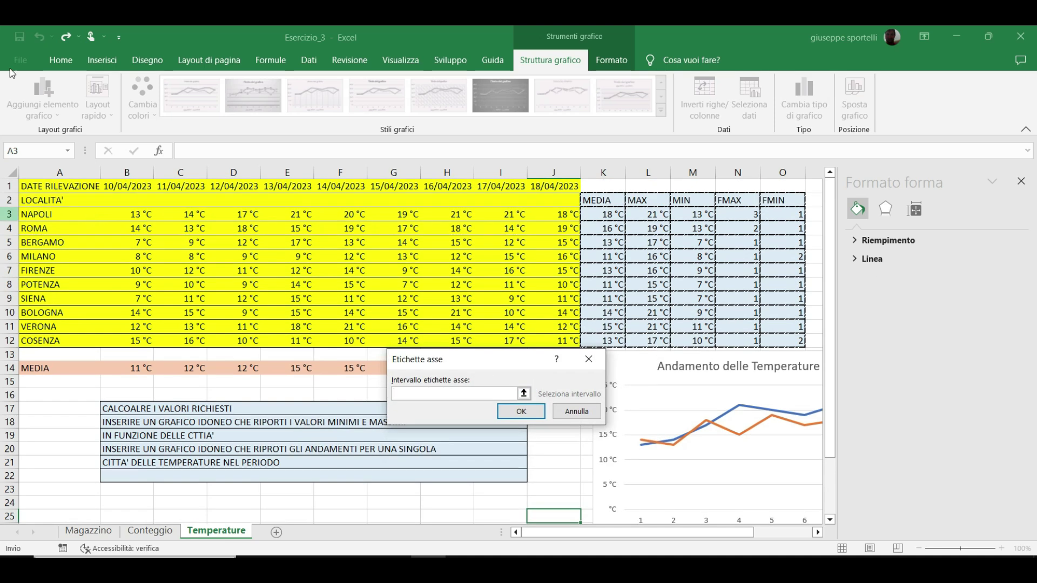
left_click_drag(134, 187, 535, 188)
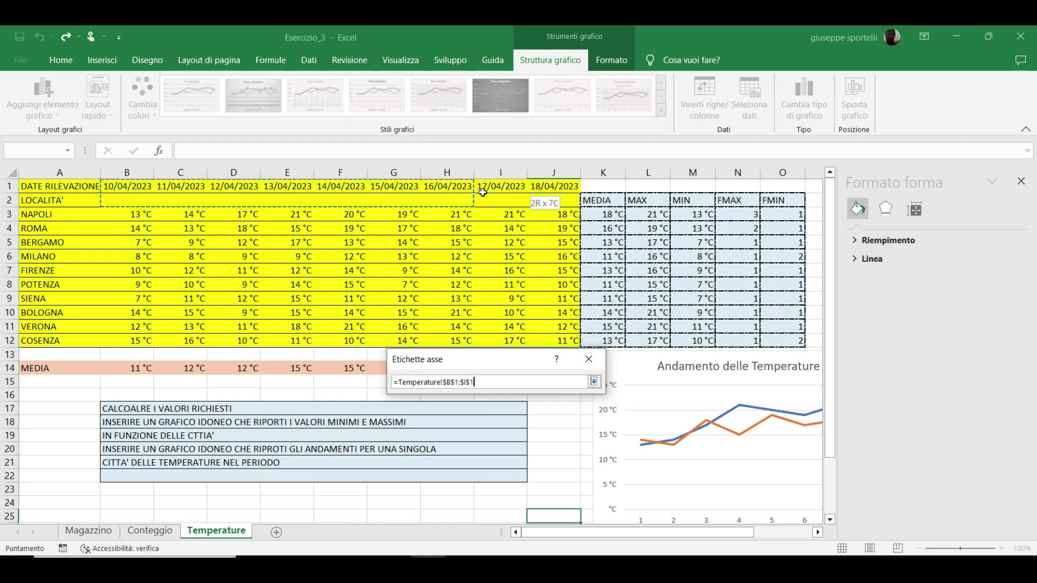
left_click_drag(534, 188, 551, 187)
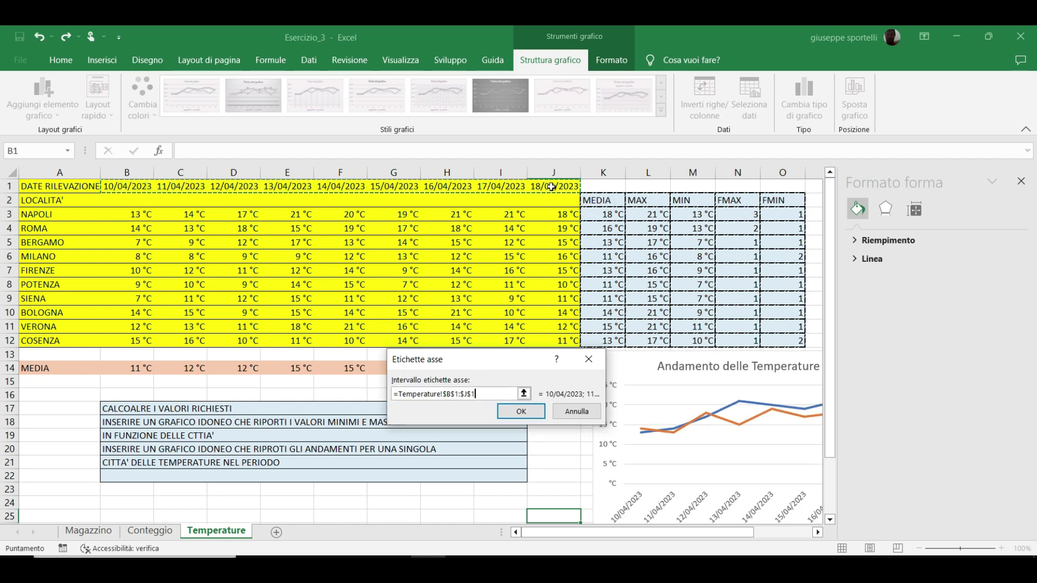
key("Return")
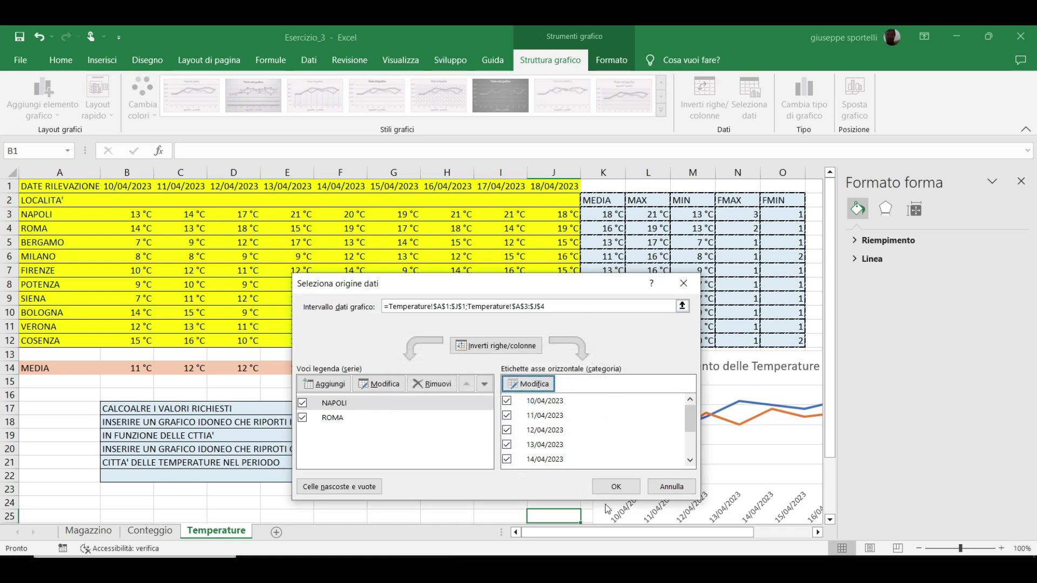
left_click(615, 486)
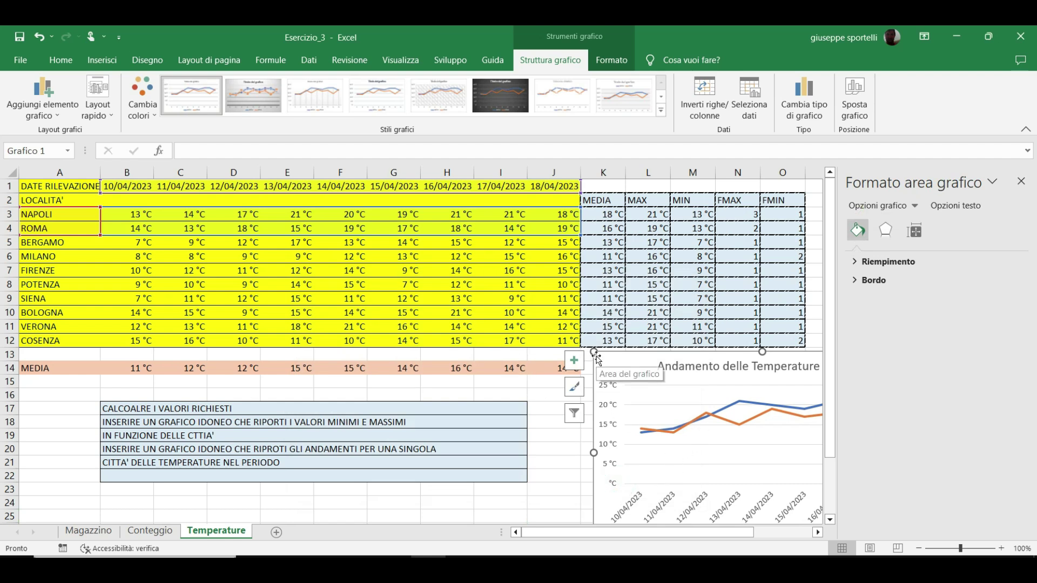
Step: Enlarge the line chart by dragging its corner and select its major gridlines
left_click_drag(594, 350, 532, 281)
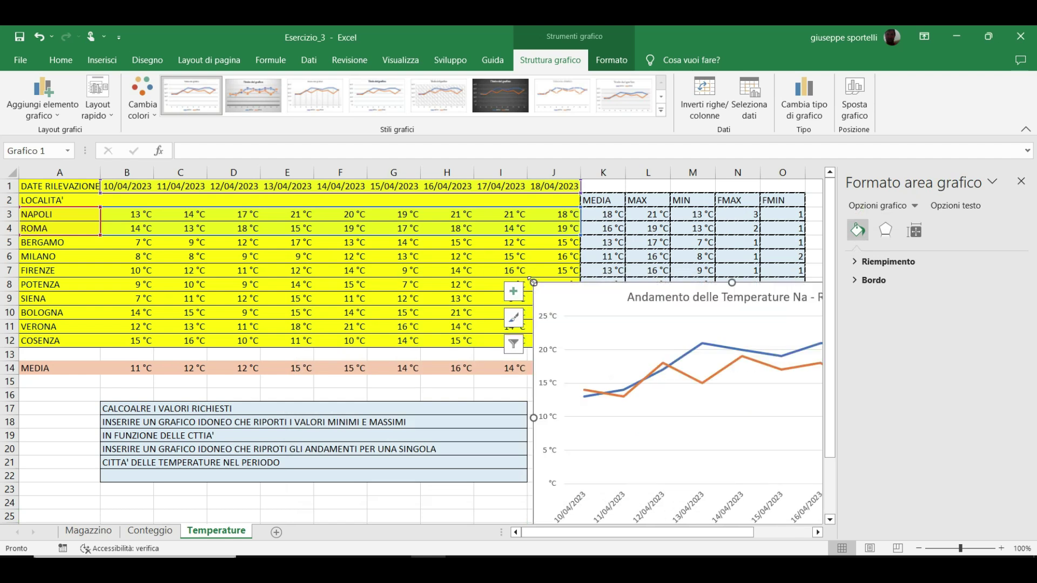
left_click(658, 350)
left_click(611, 60)
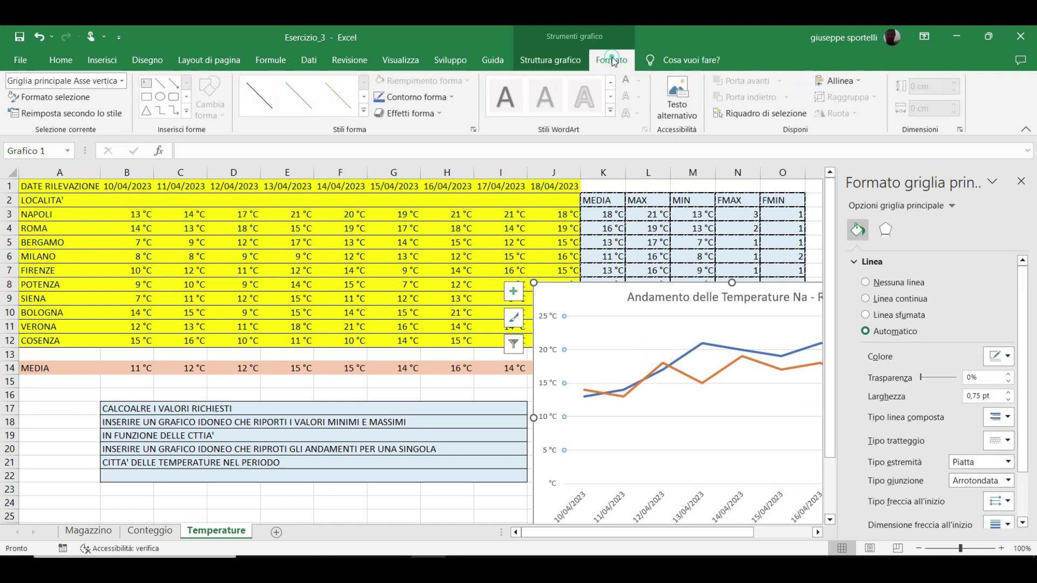
left_click(556, 60)
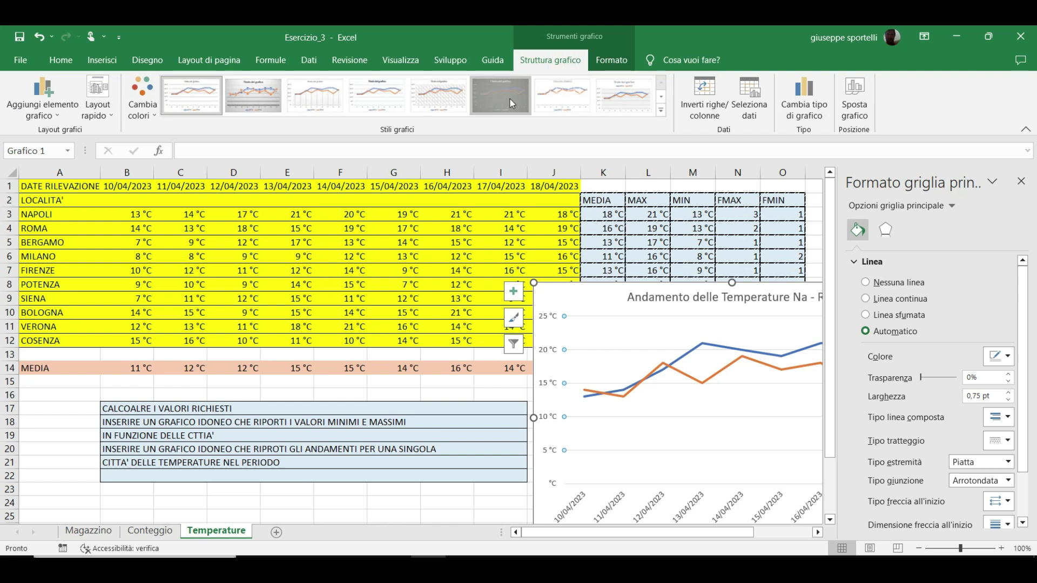
Step: Try dark and light Stili grafici, settling on the first style showing point temperatures
left_click(510, 98)
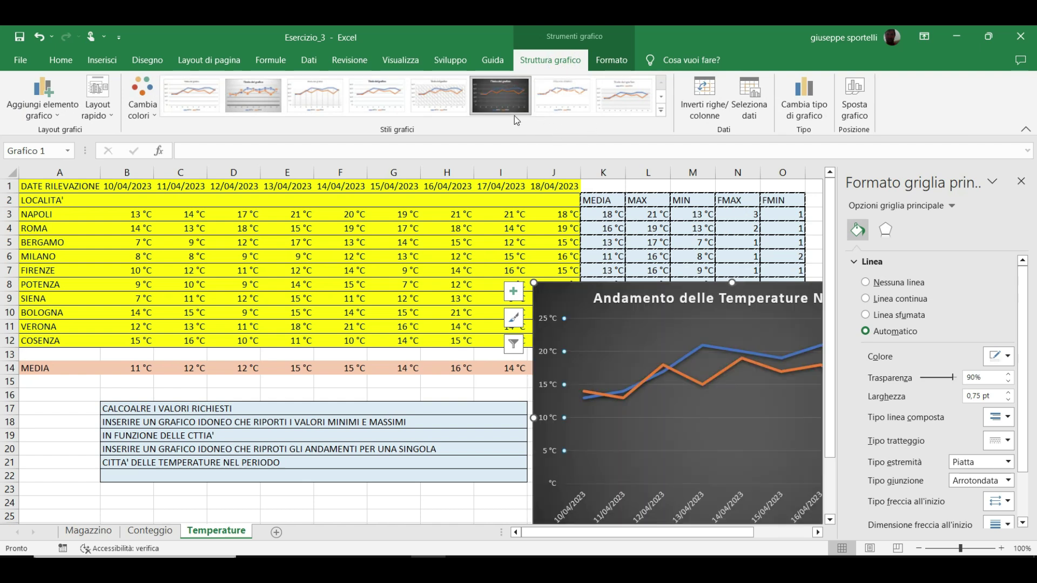
left_click(279, 97)
left_click(319, 99)
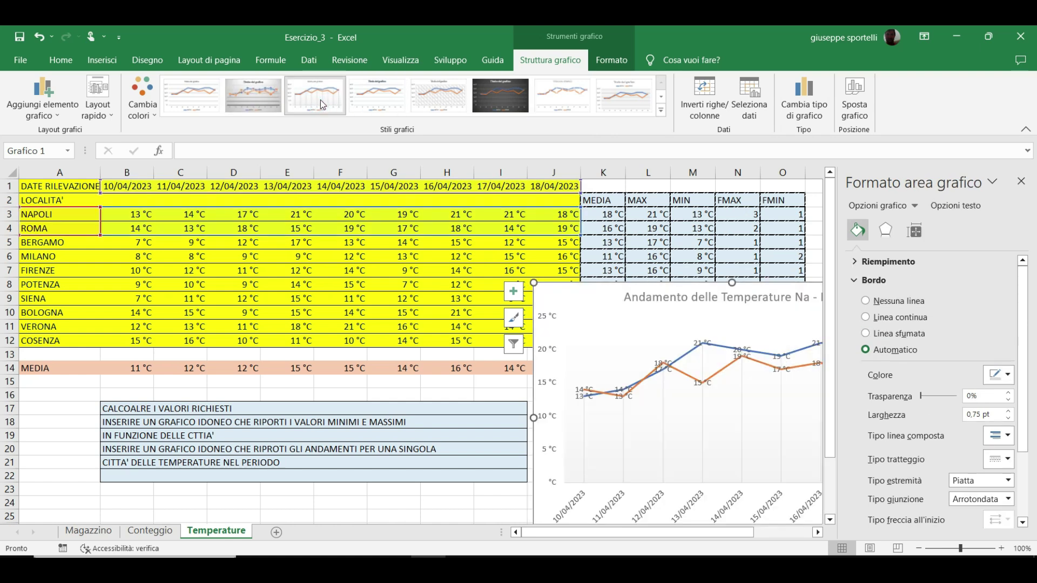
left_click(378, 102)
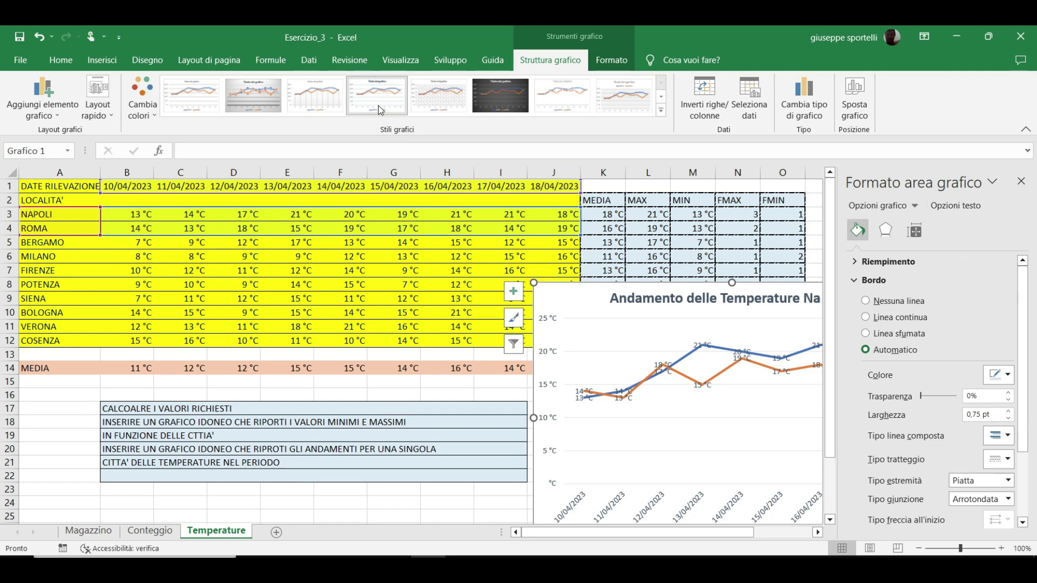
left_click(207, 82)
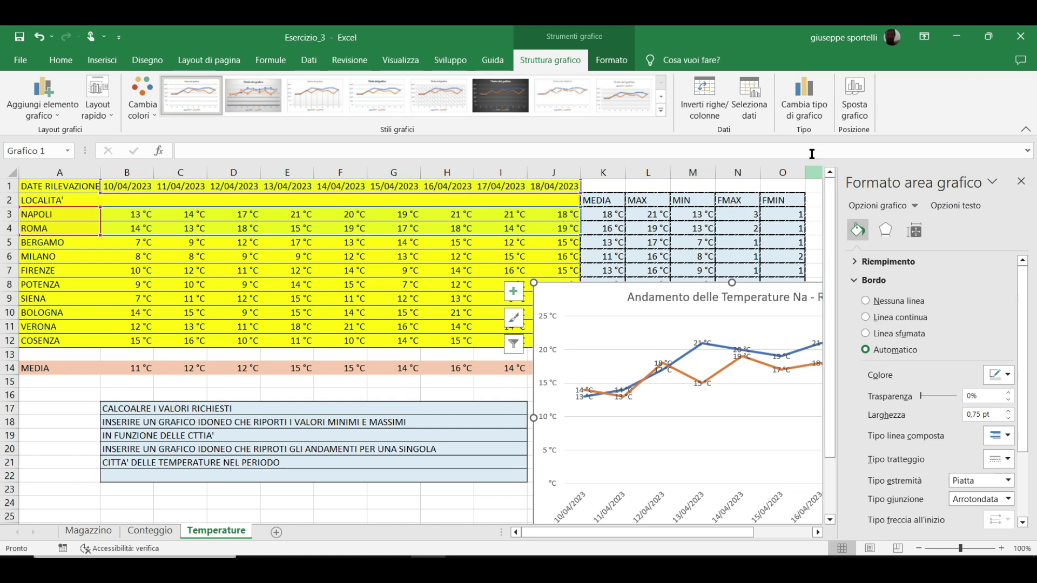
left_click(803, 100)
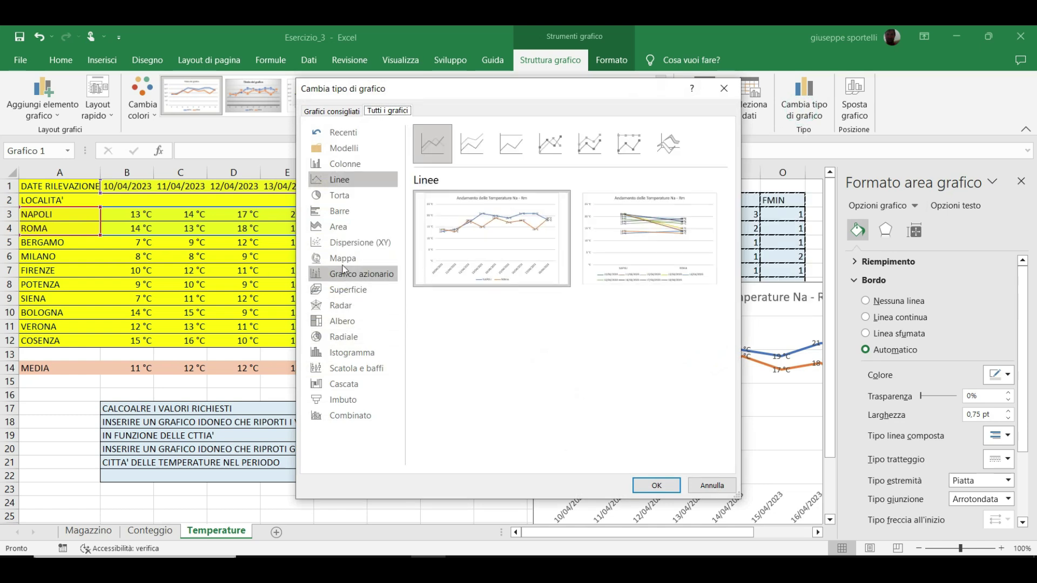
Step: Switch the chart to Barre raggruppate, then undo back to the labelled line chart
left_click(336, 215)
mouse_move(491, 238)
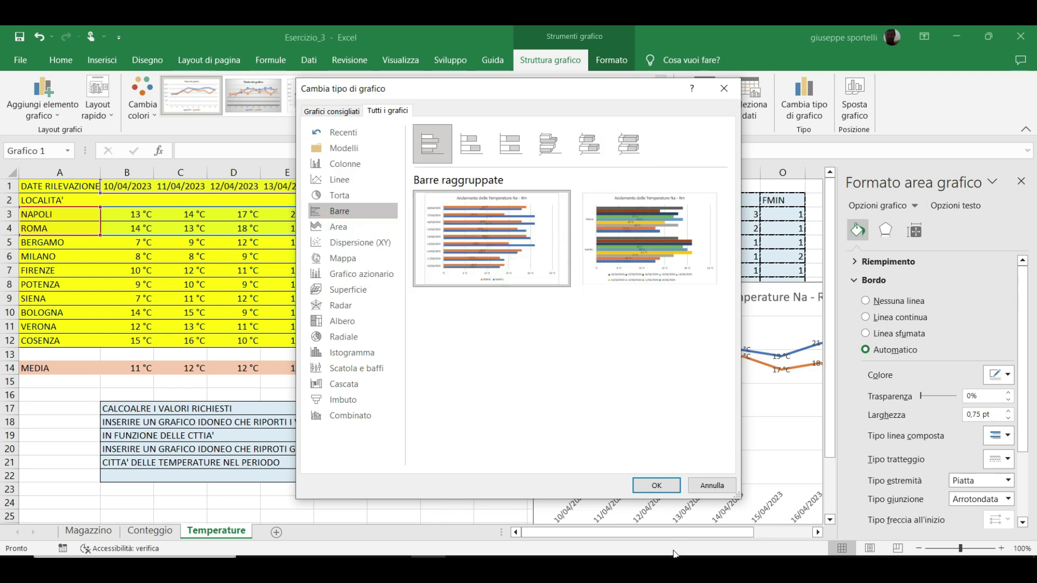
left_click(654, 486)
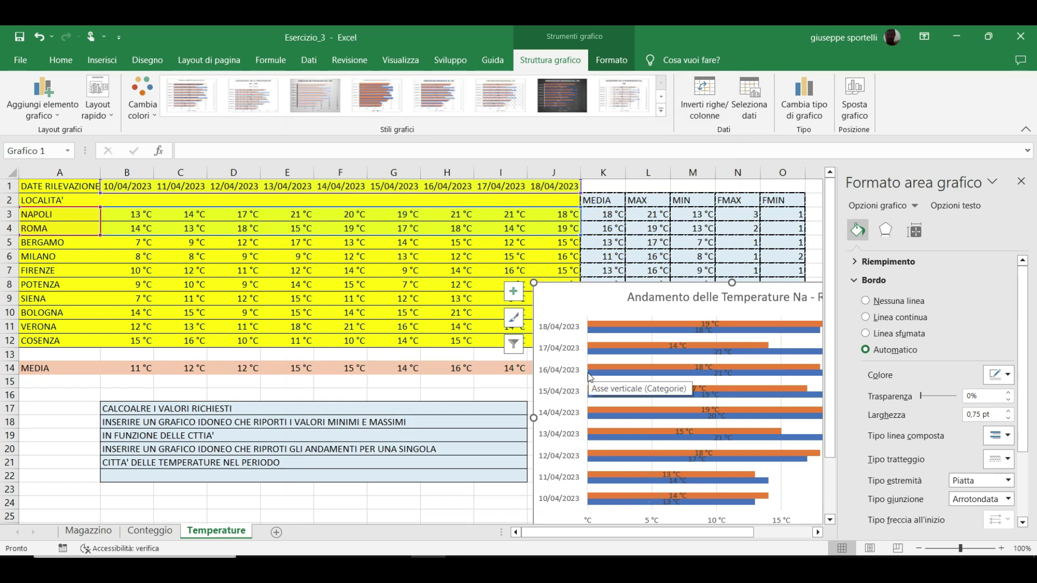
key("ctrl+z")
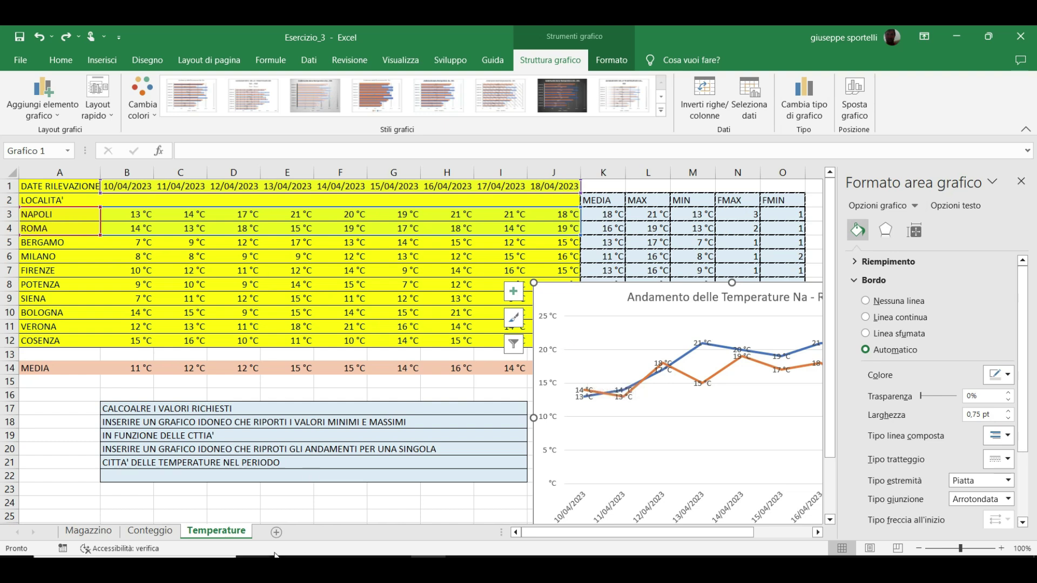
Step: Add a new sheet and rename it 'Grafico 1'
left_click(276, 532)
left_click(271, 524)
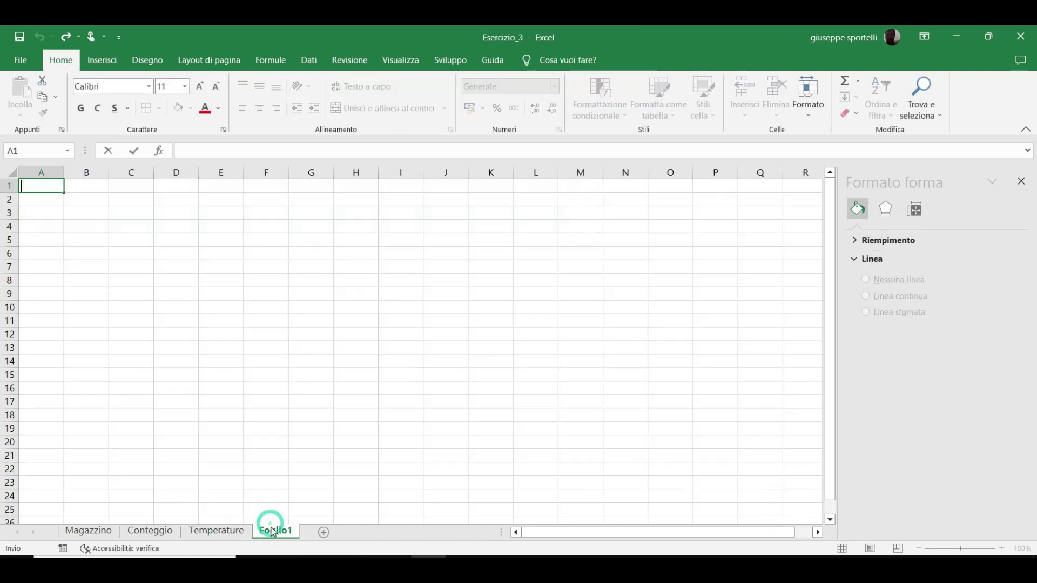
double_click(271, 527)
type("Grafico 1")
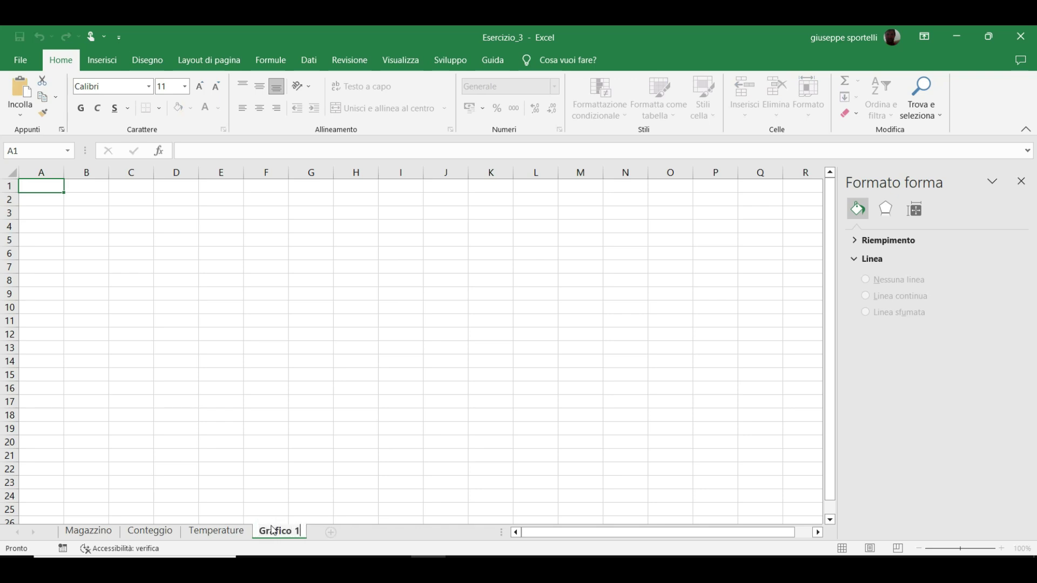
key("Return")
Step: Paste the line chart at B7 on Grafico 1 and delete the original from Temperature
left_click(107, 266)
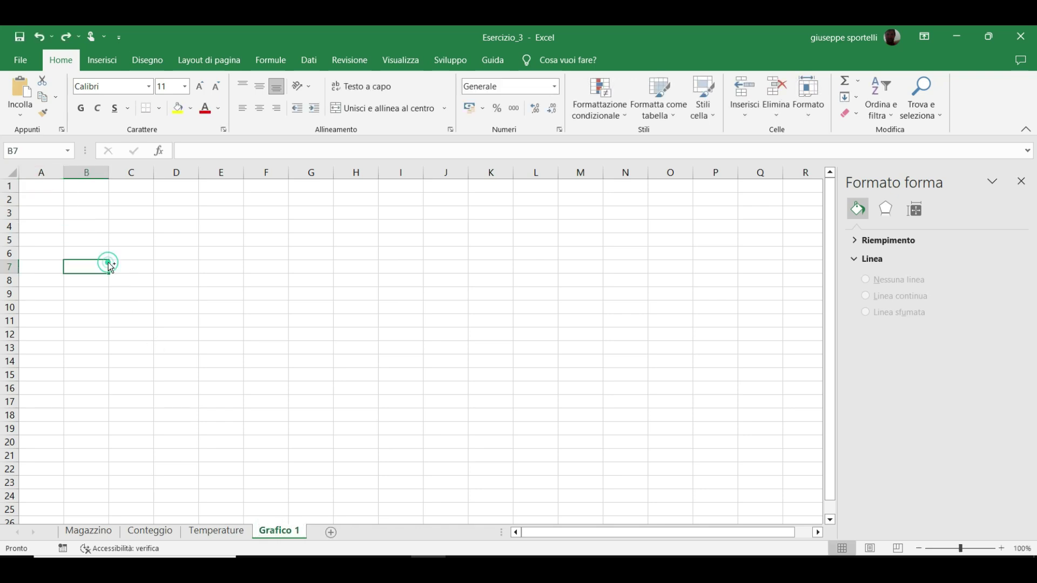
key("ctrl+v")
scroll(173, 246, "down", 1)
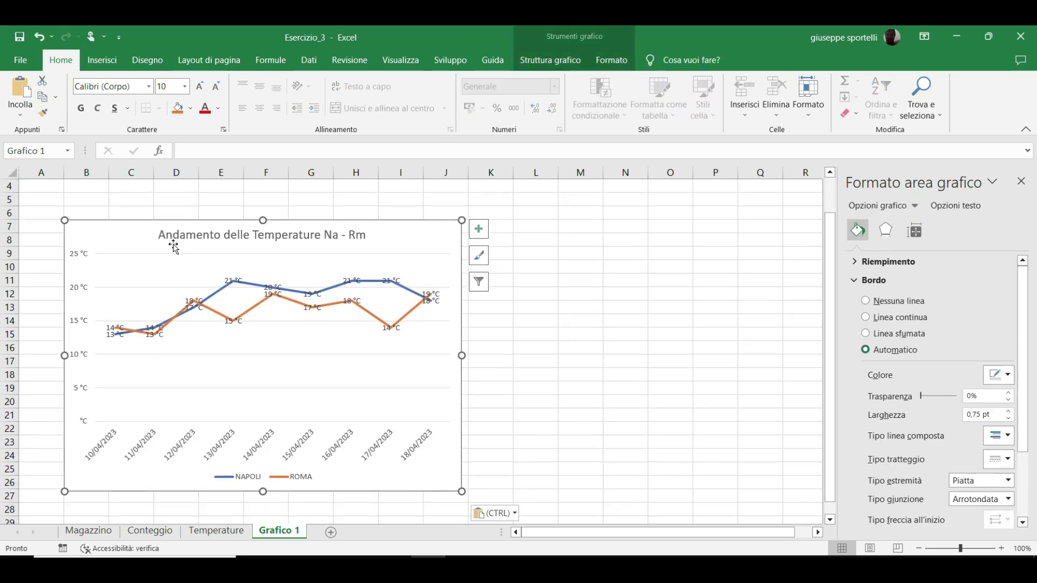
left_click(216, 531)
left_click(577, 433)
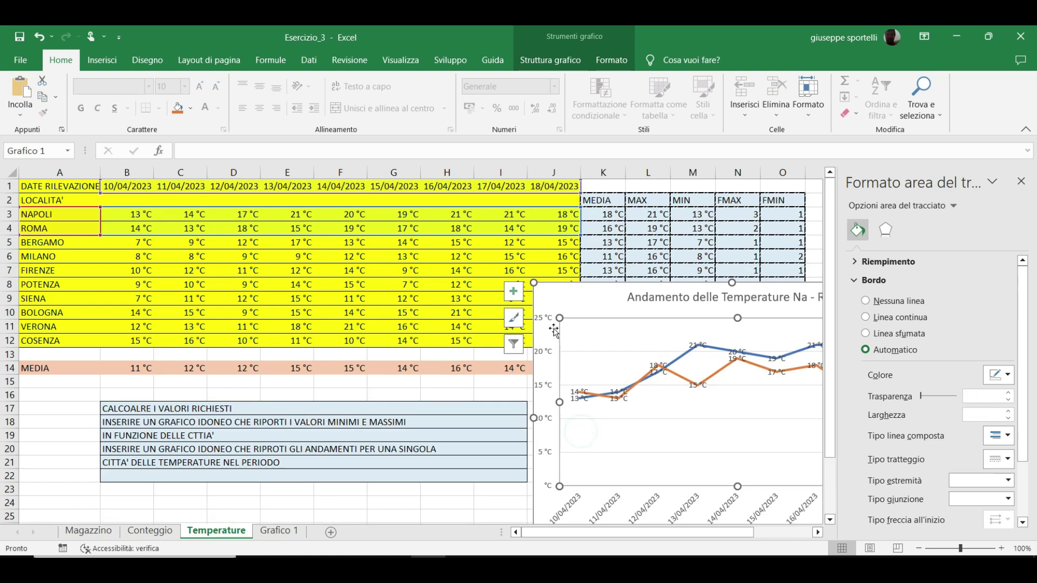
left_click(555, 309)
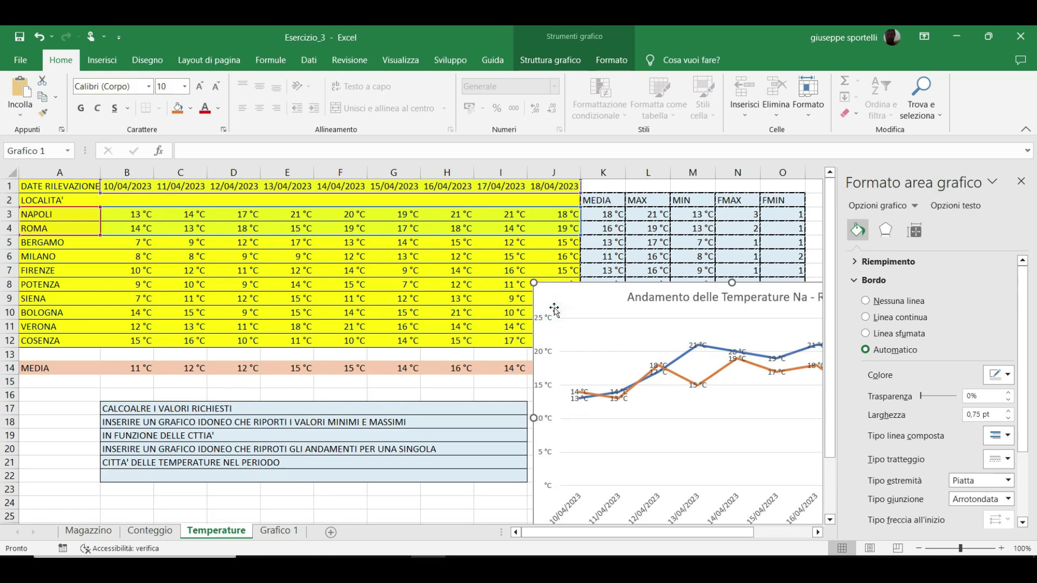
key("Delete")
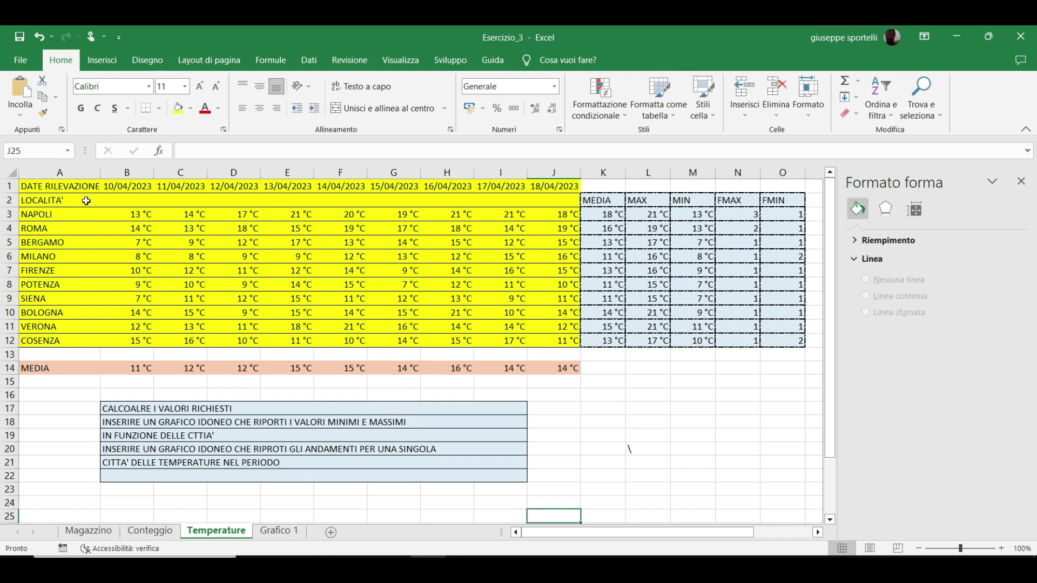
Step: Select the city names in column A with the MEDIA, MAX and MIN columns, then show Inserisci
left_click_drag(86, 200, 70, 336)
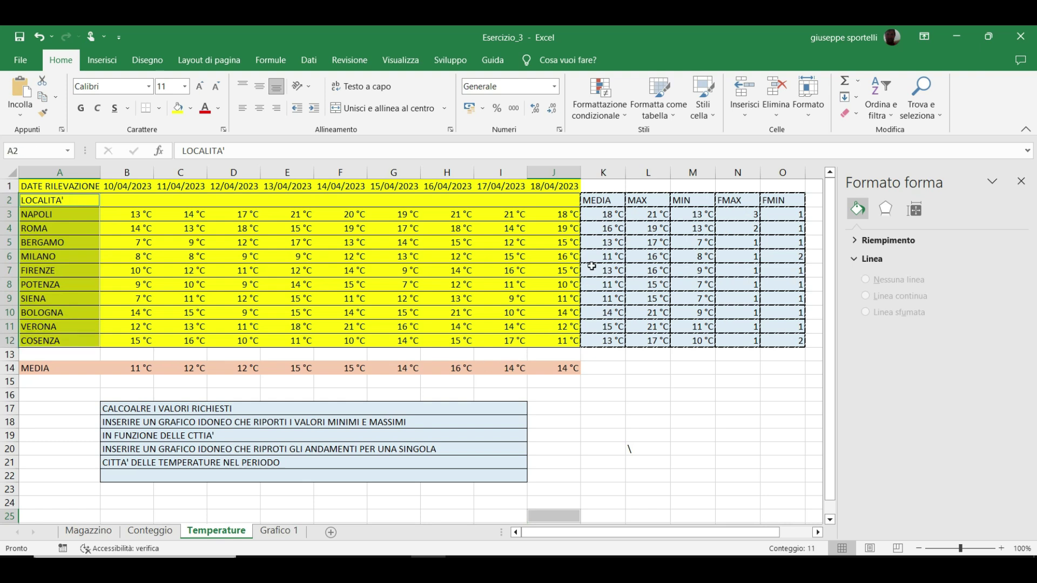
left_click_drag(611, 202, 610, 326)
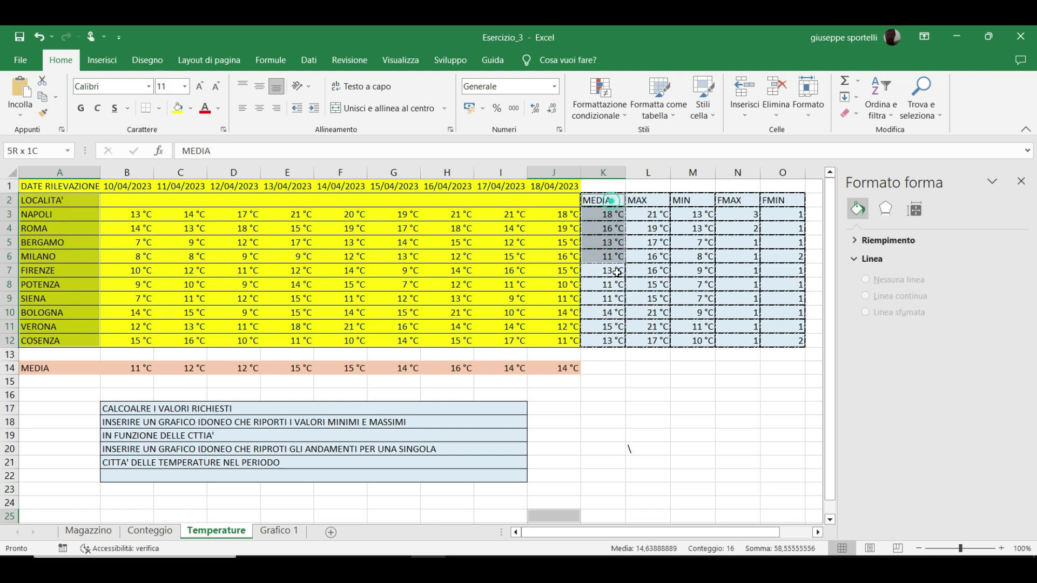
left_click_drag(606, 332, 678, 344)
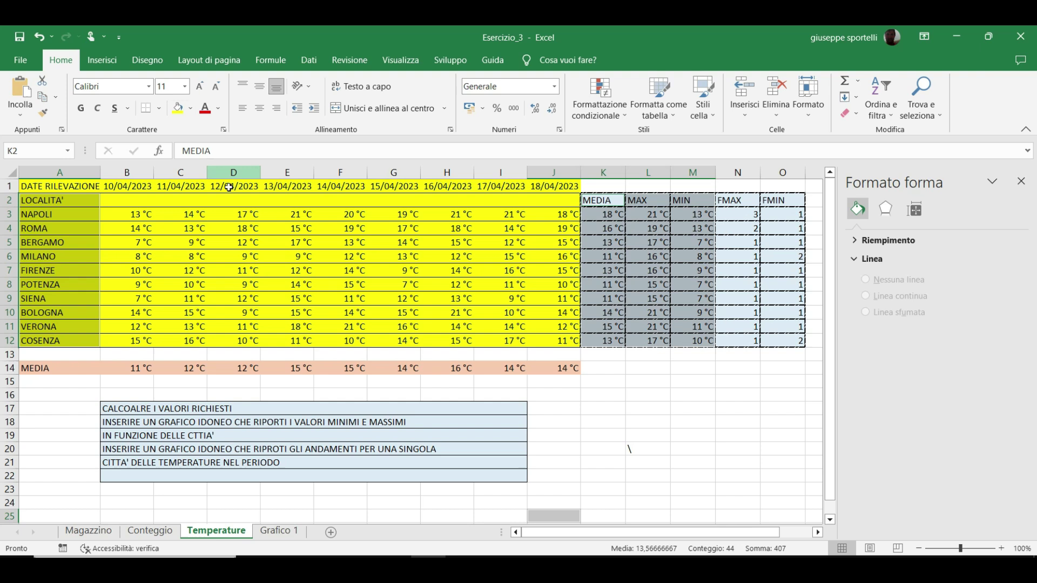
left_click(345, 61)
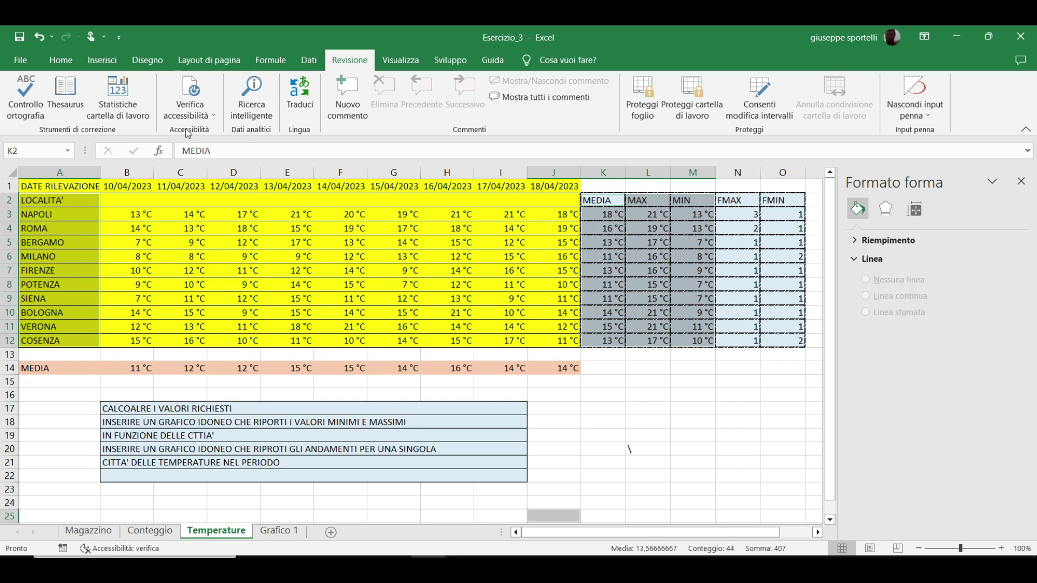
left_click(103, 61)
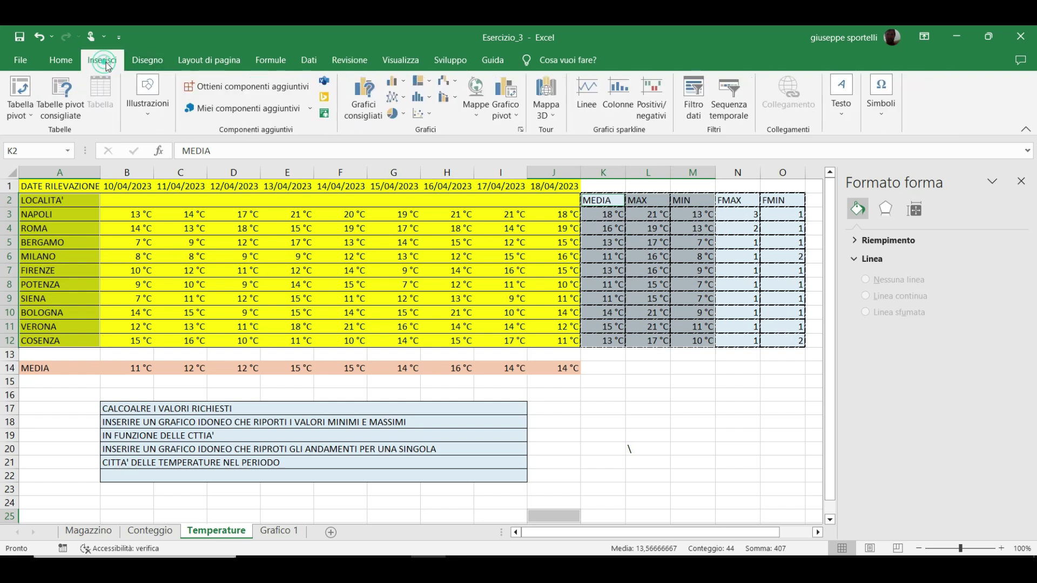
left_click(363, 95)
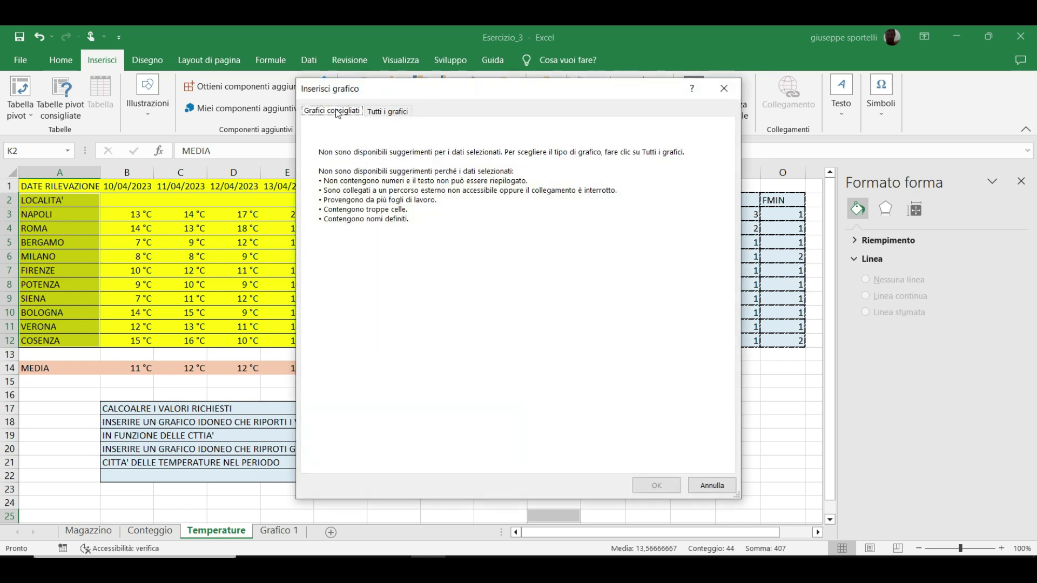
left_click(406, 112)
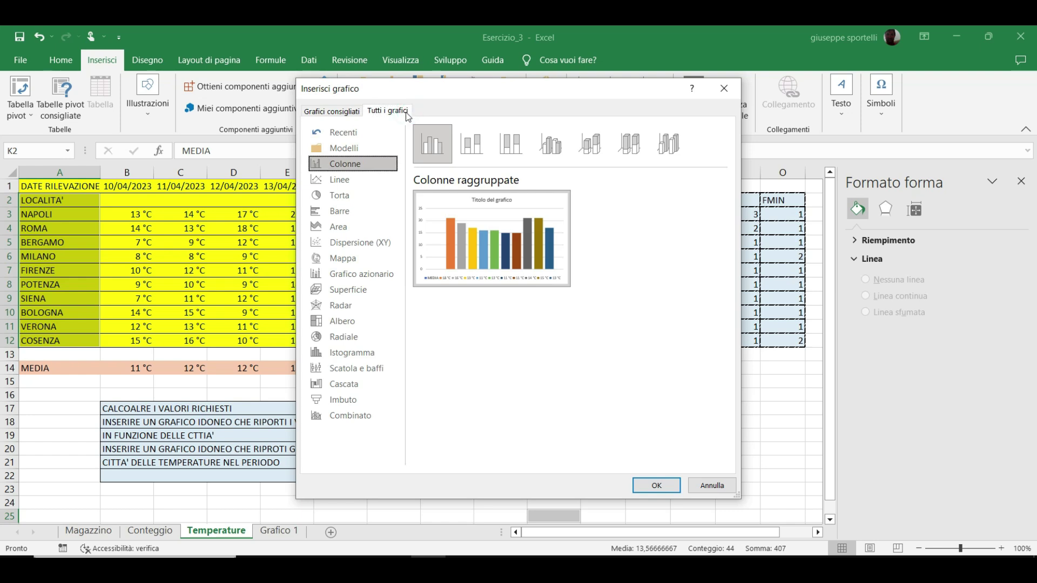
left_click(361, 180)
left_click(345, 211)
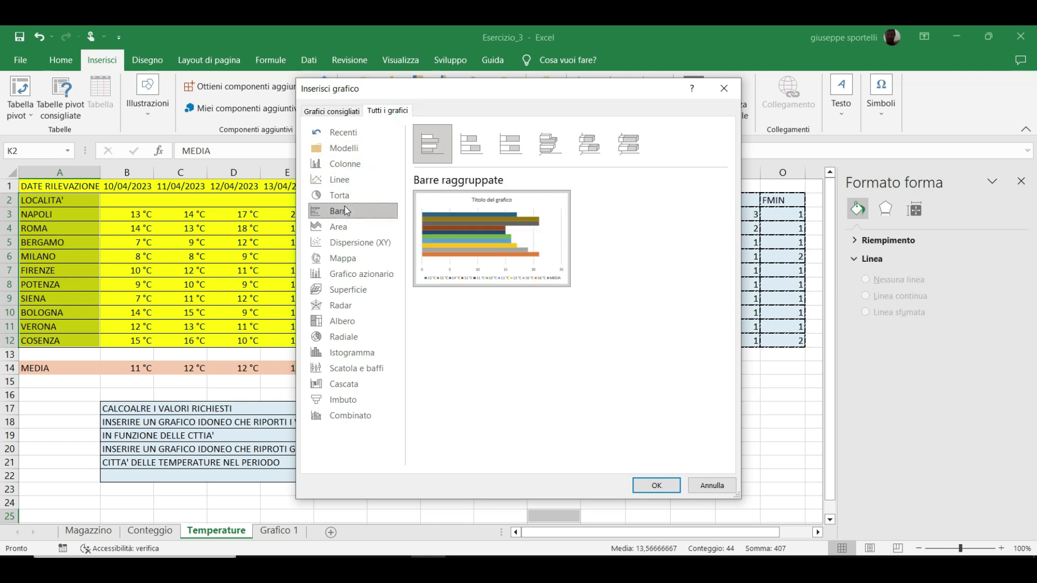
left_click(365, 163)
left_click(365, 147)
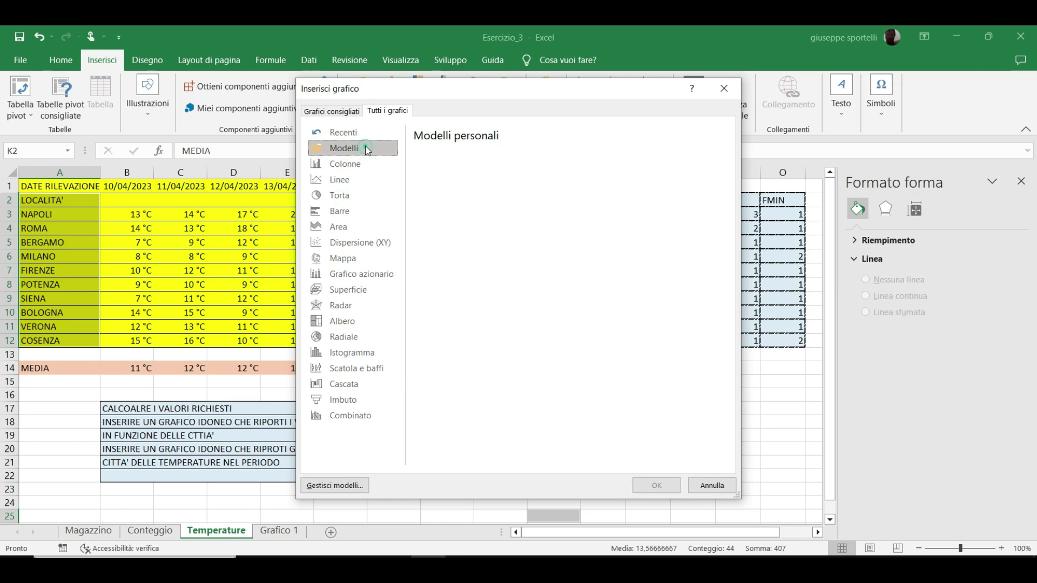
left_click(365, 139)
left_click(331, 111)
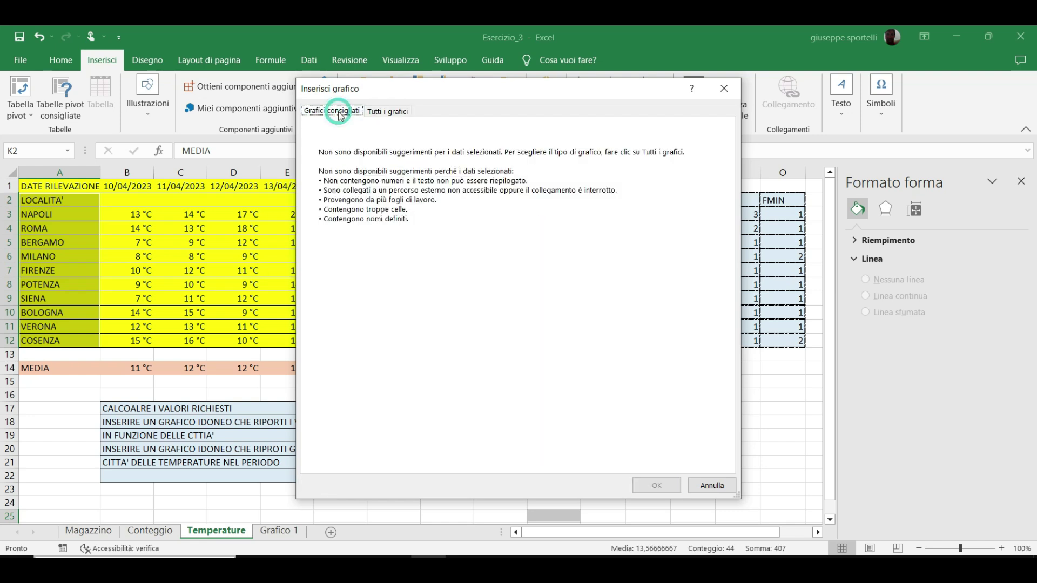
left_click(388, 112)
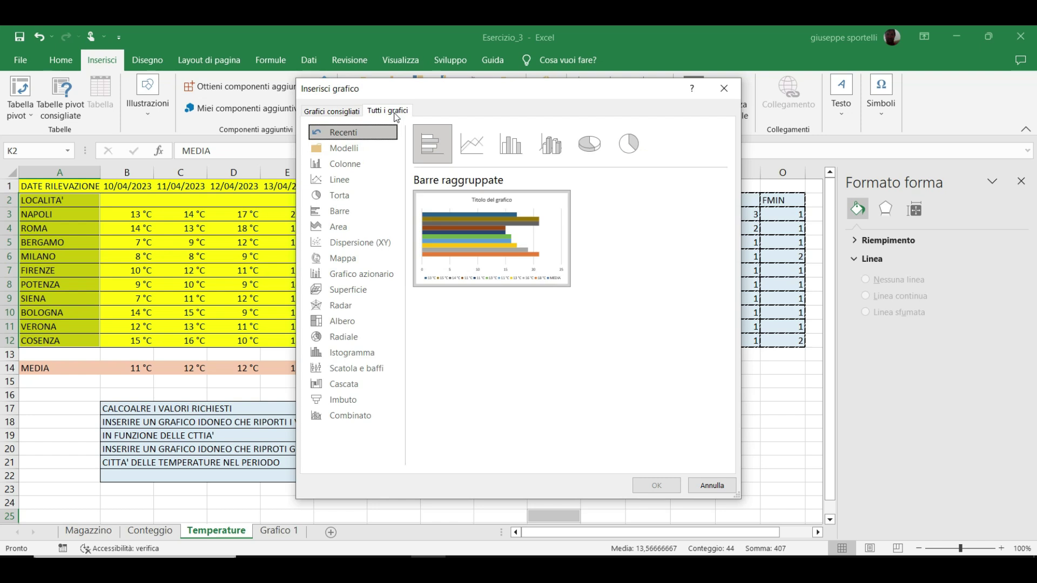
key("Escape")
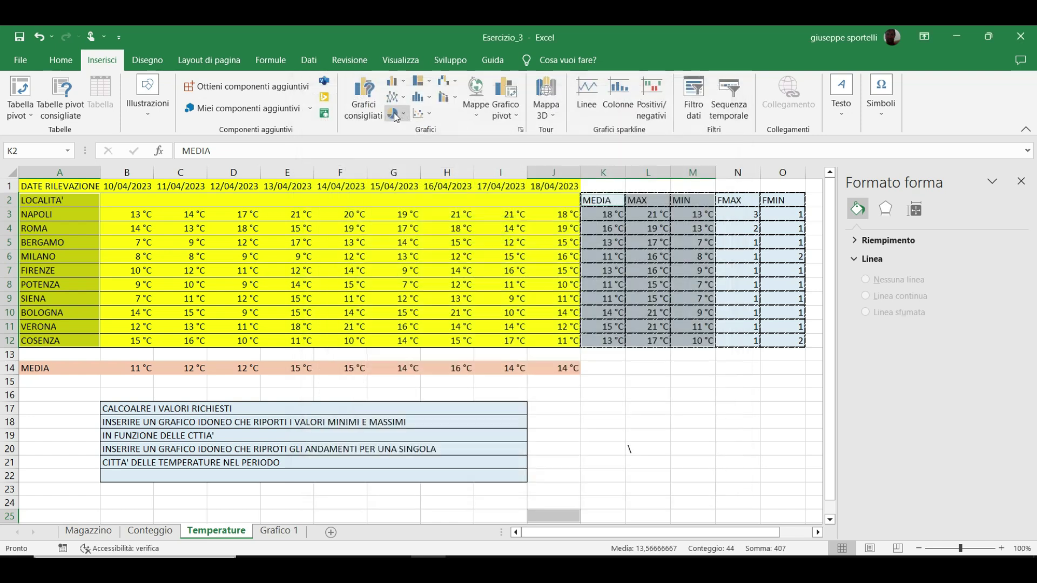
key("ctrl+z")
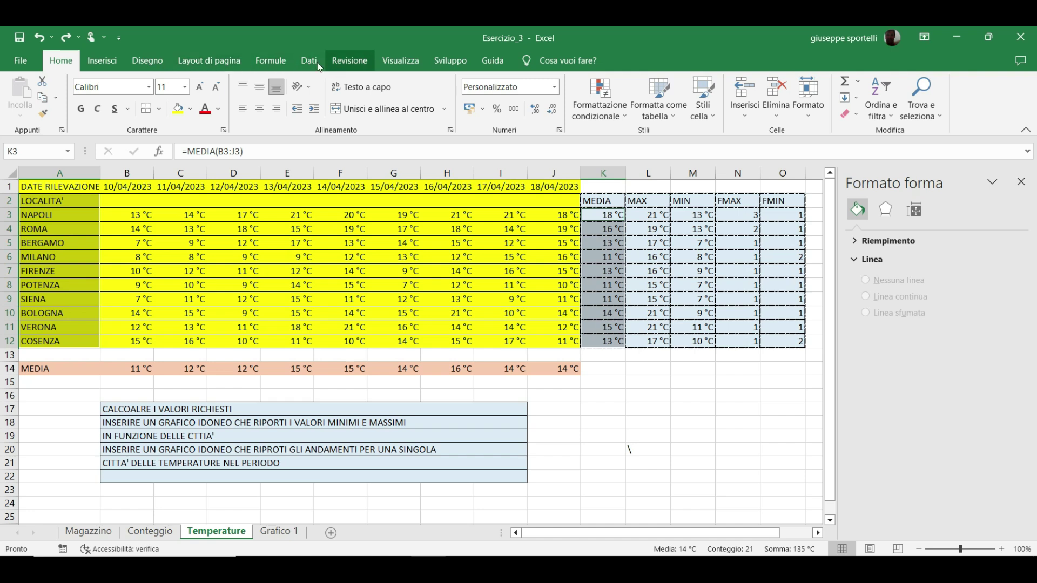
Step: Insert a Barre raggruppate chart from the full list in Grafici consigliati
left_click(102, 60)
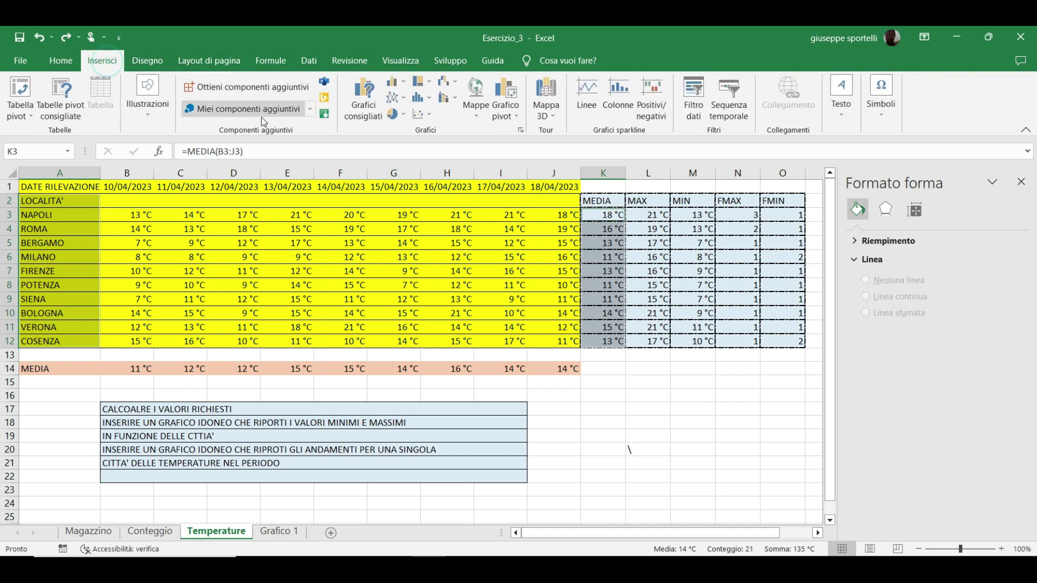
left_click(363, 98)
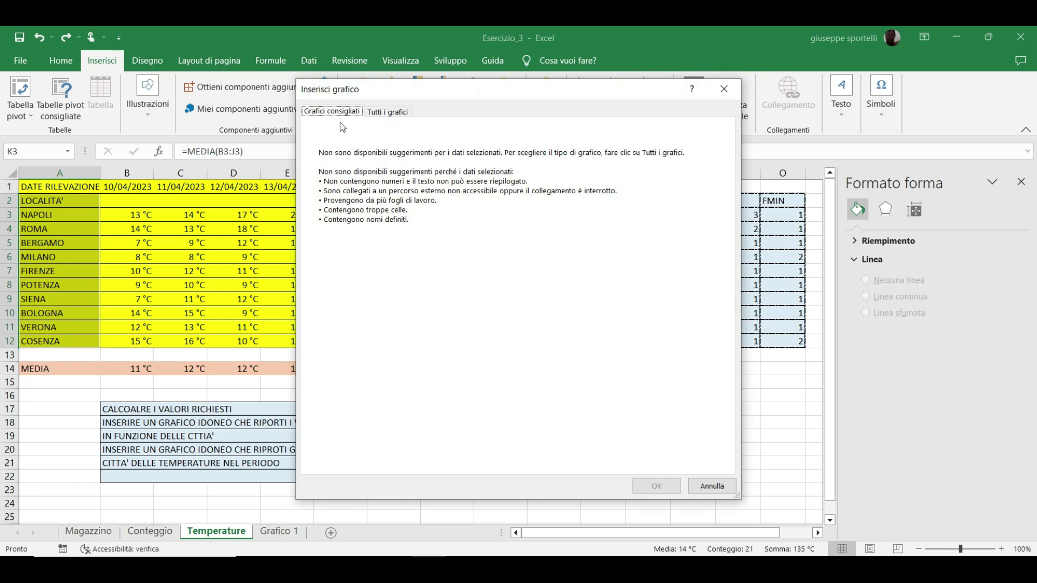
left_click(378, 113)
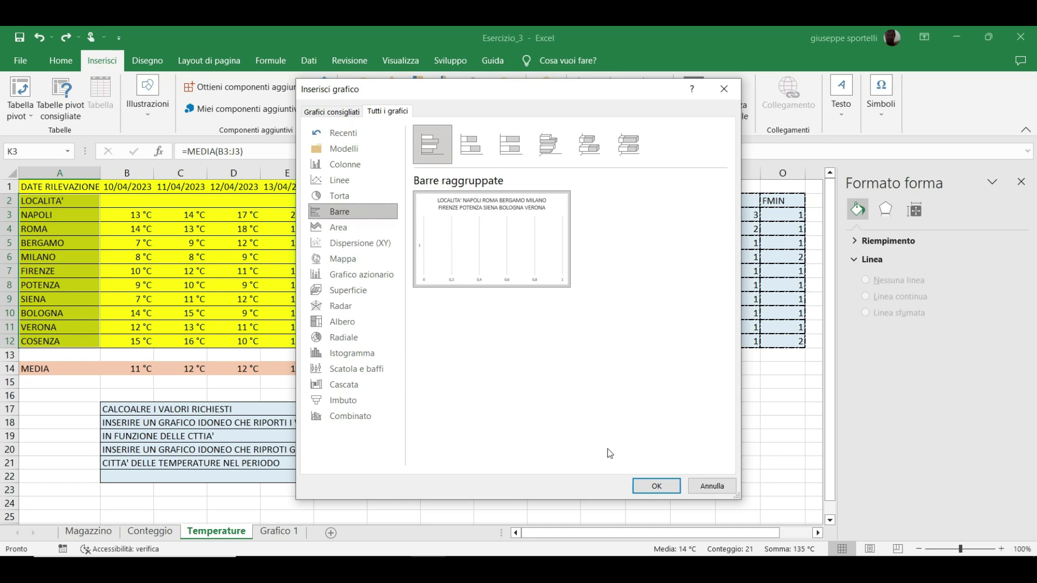
left_click(656, 487)
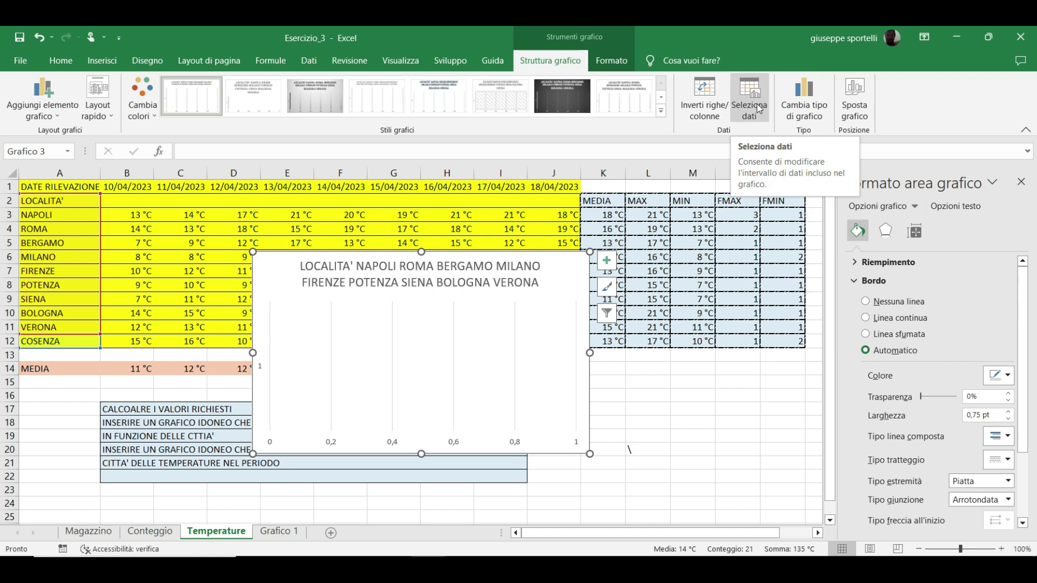
Step: Remove the old series and add one with values Temperature!$K$3:$K$12 and a blank name
left_click(757, 106)
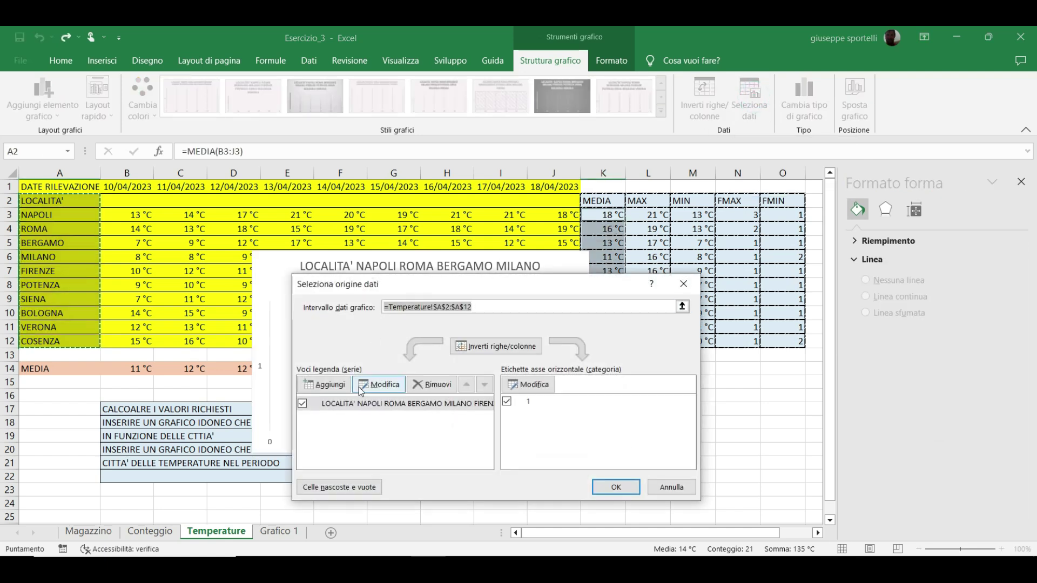
left_click(420, 384)
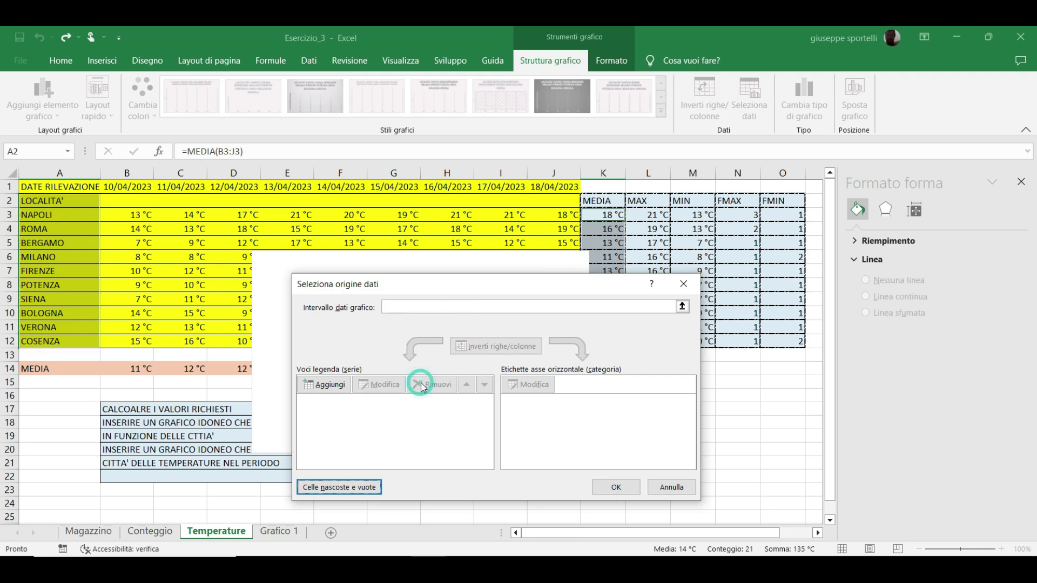
left_click(325, 385)
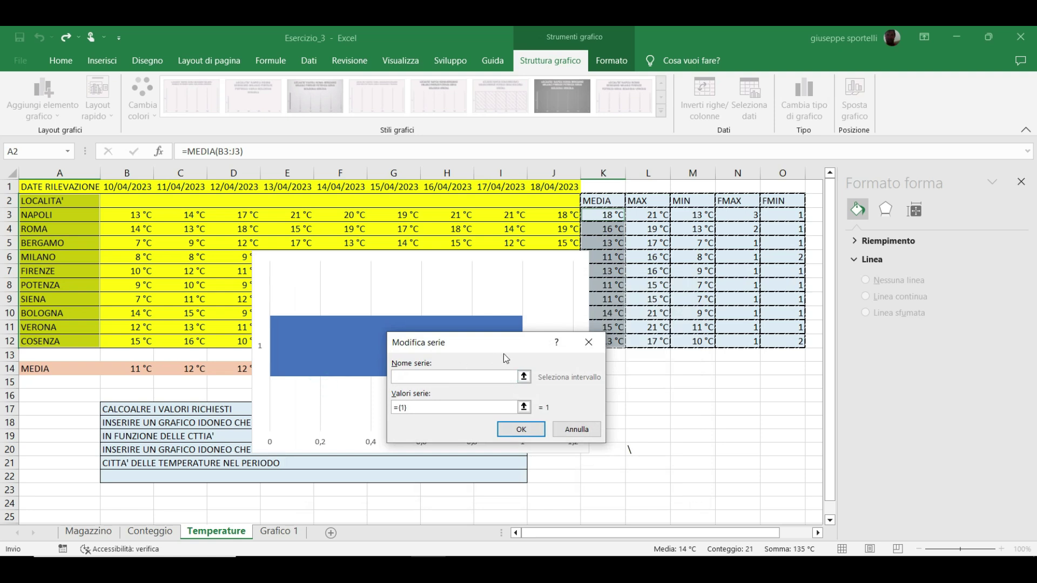
left_click_drag(601, 215, 608, 343)
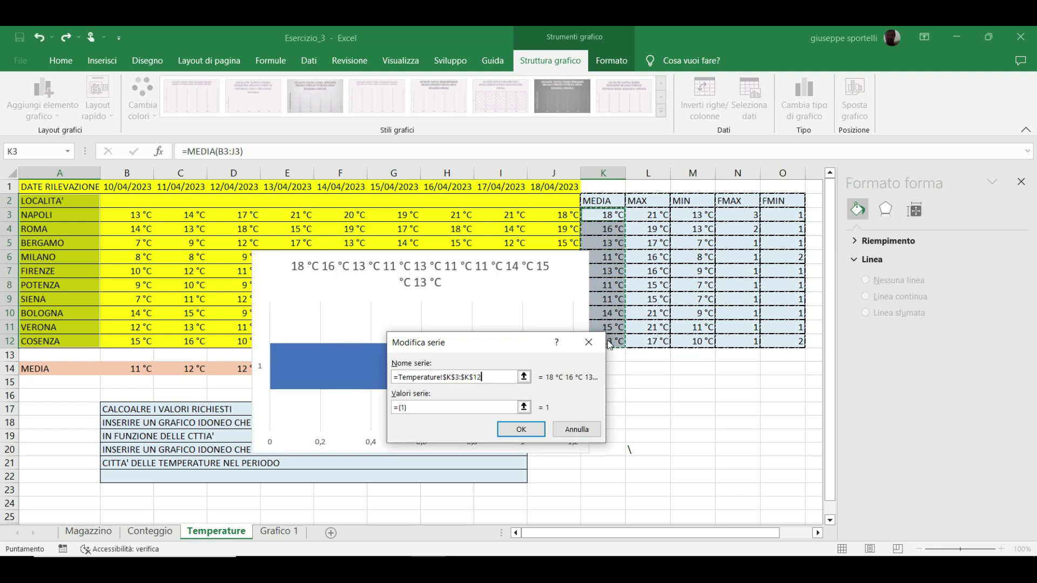
left_click(493, 379)
key("BackSpace")
type("\"Rilevazioni\"")
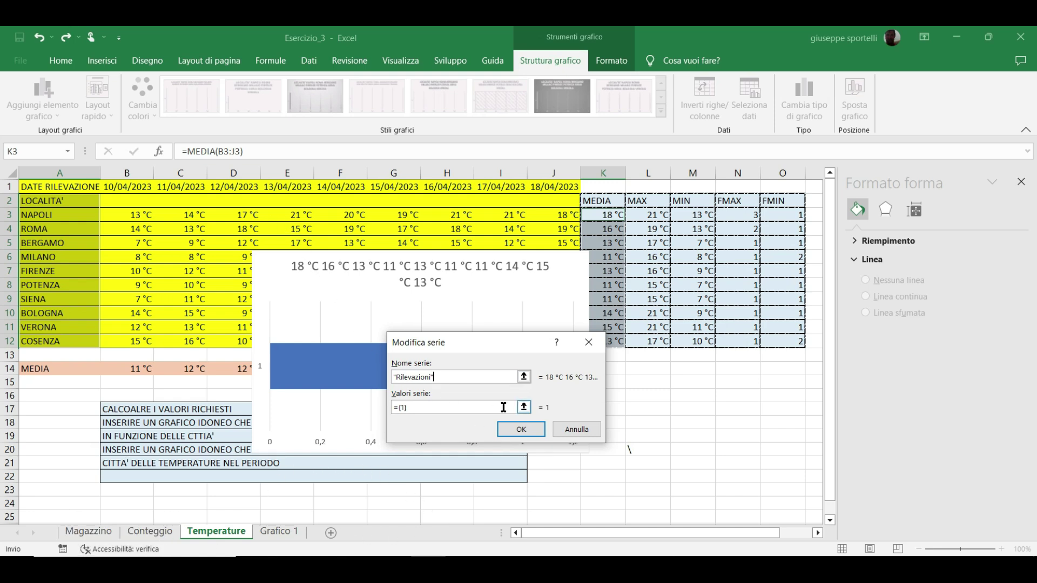
left_click(523, 408)
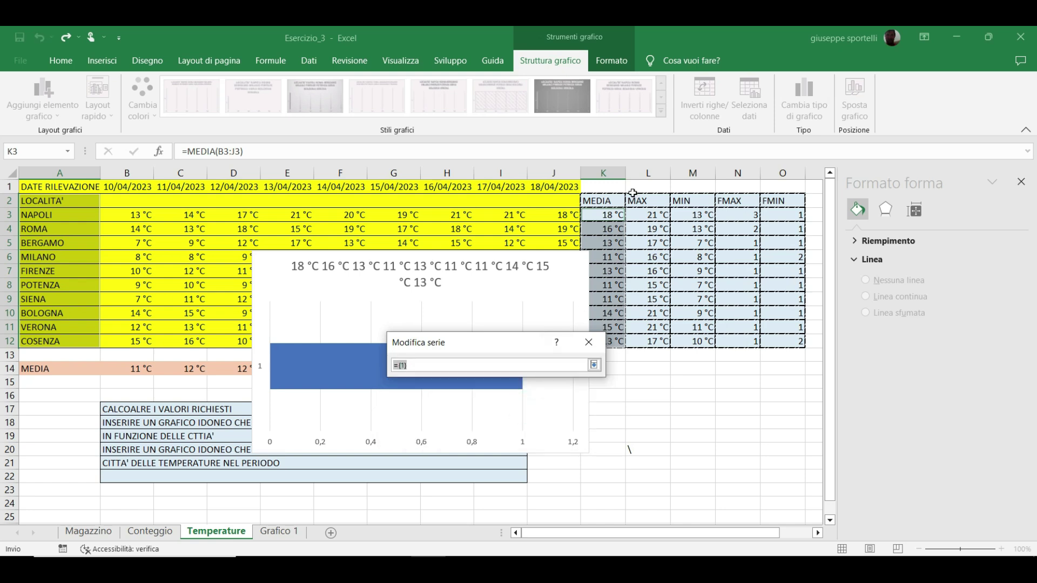
left_click_drag(605, 215, 614, 340)
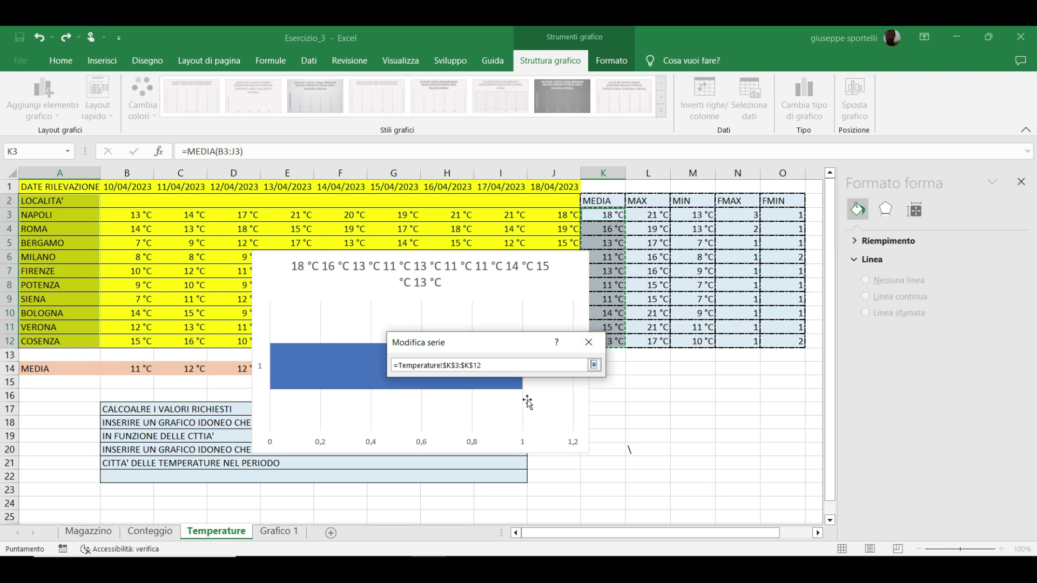
key("Return")
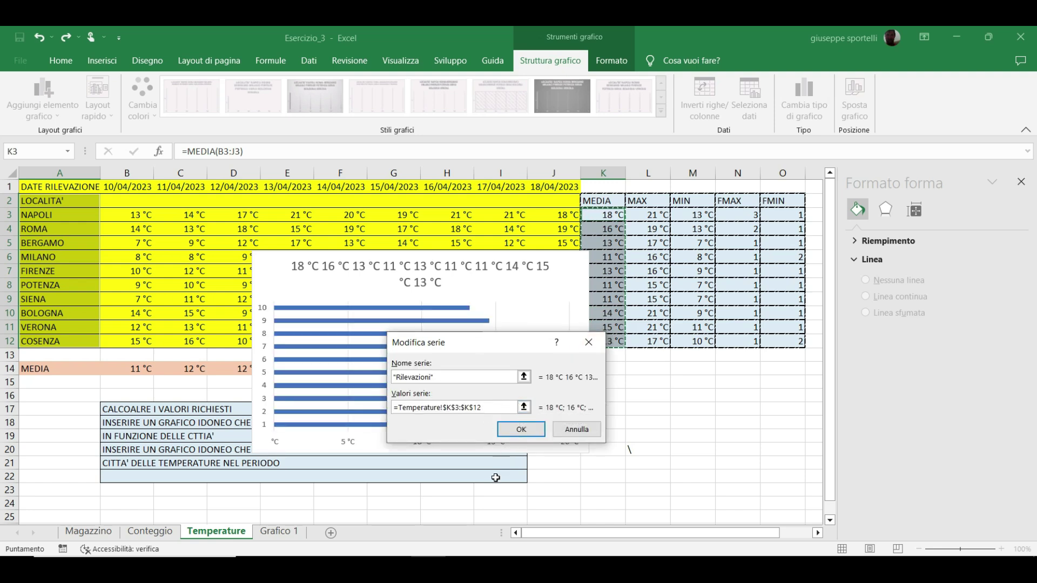
left_click(519, 429)
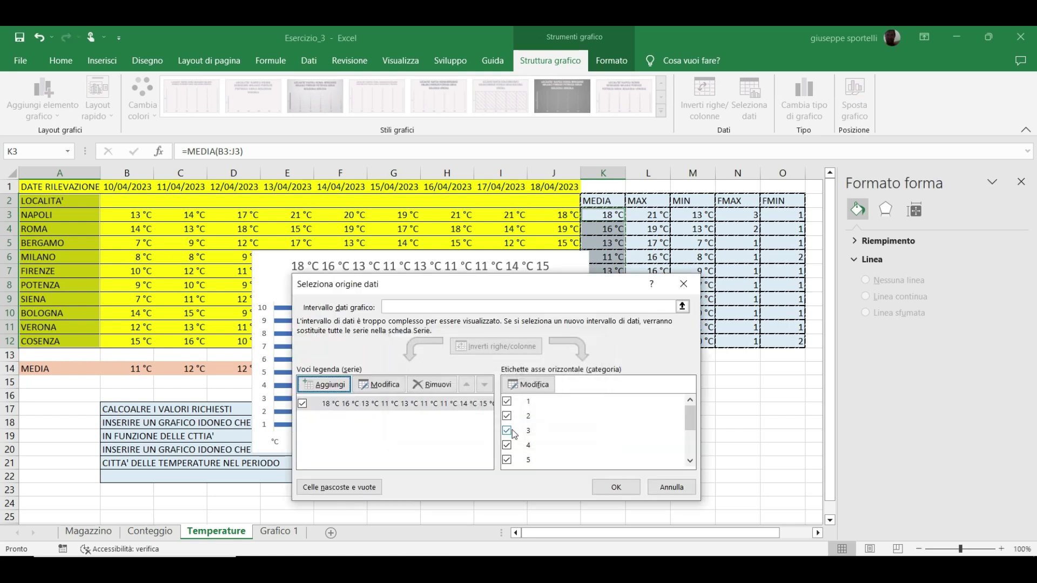
Step: Use the city names in A3:A12 as the bar chart's category axis labels
left_click(530, 385)
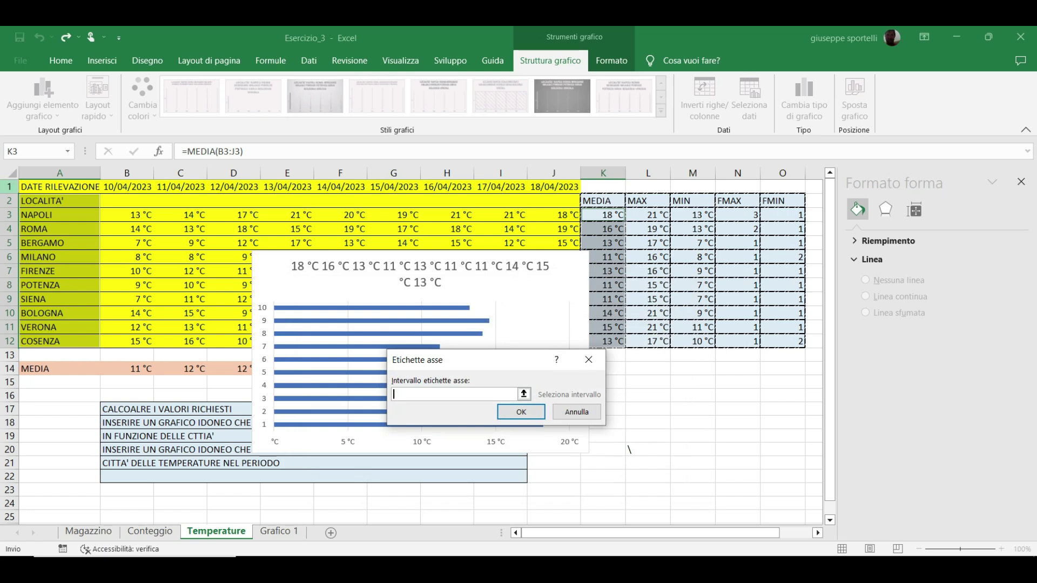
left_click(60, 216)
left_click_drag(60, 216, 58, 352)
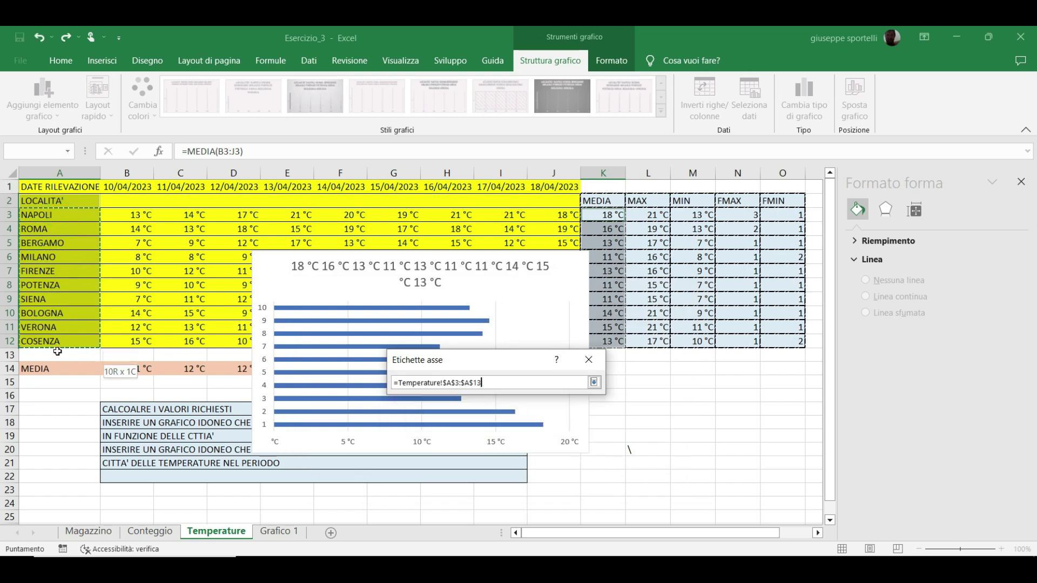
left_click_drag(58, 352, 57, 341)
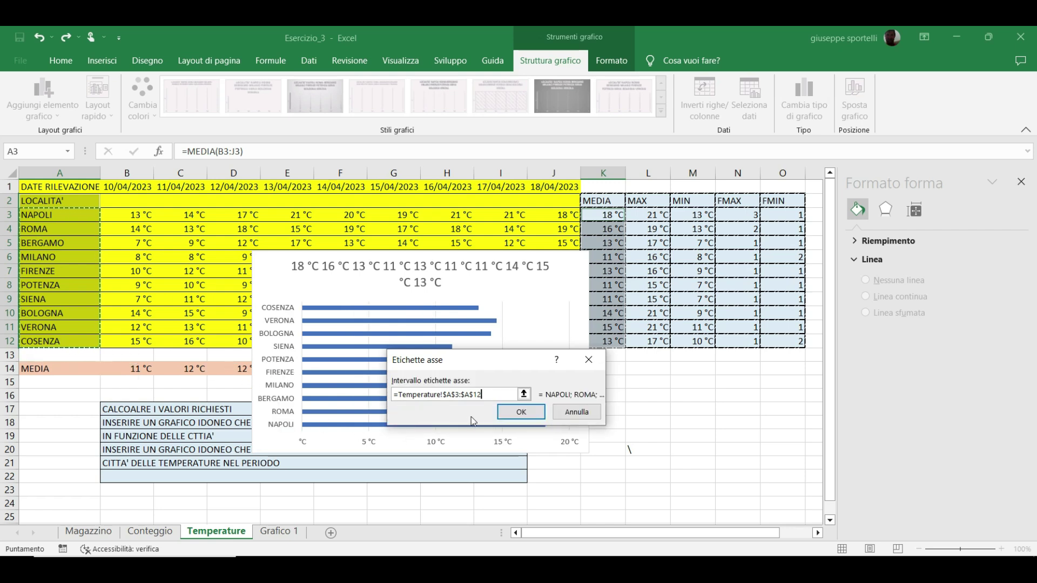
left_click(510, 413)
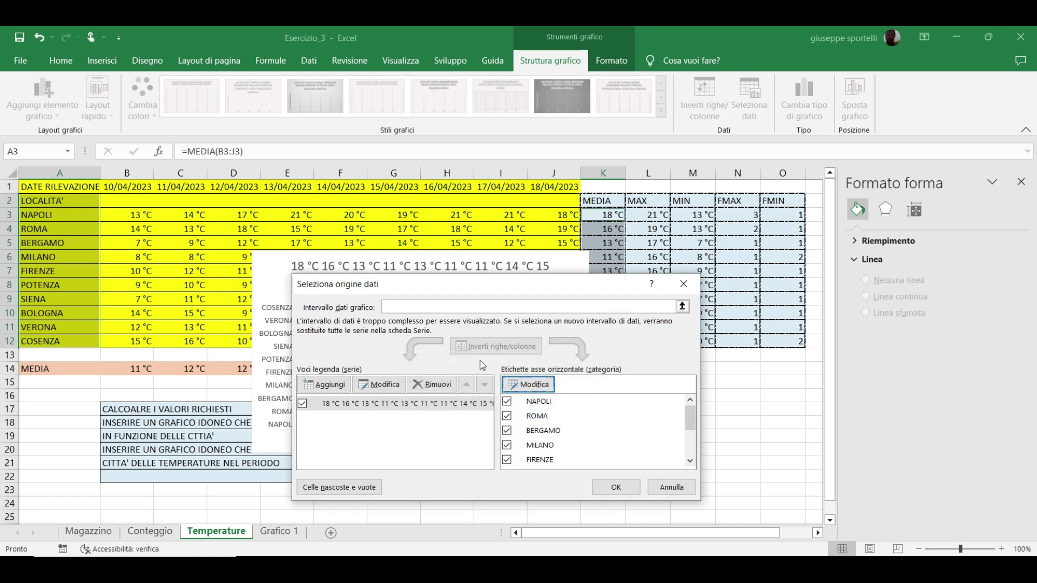
Step: Type R in the dialog's text field, then open the mean series for editing
left_click(387, 306)
type("R")
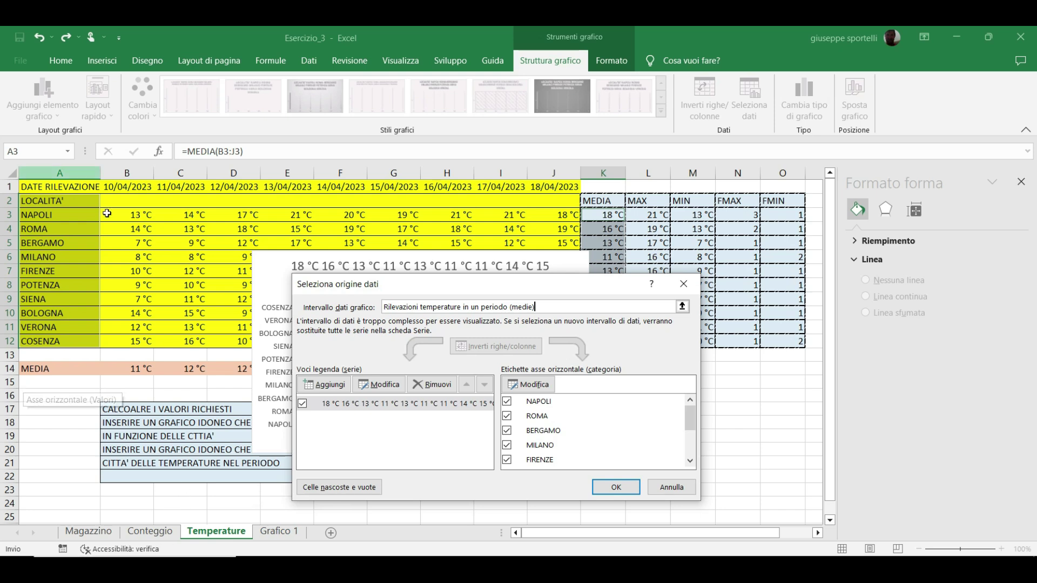
left_click(384, 387)
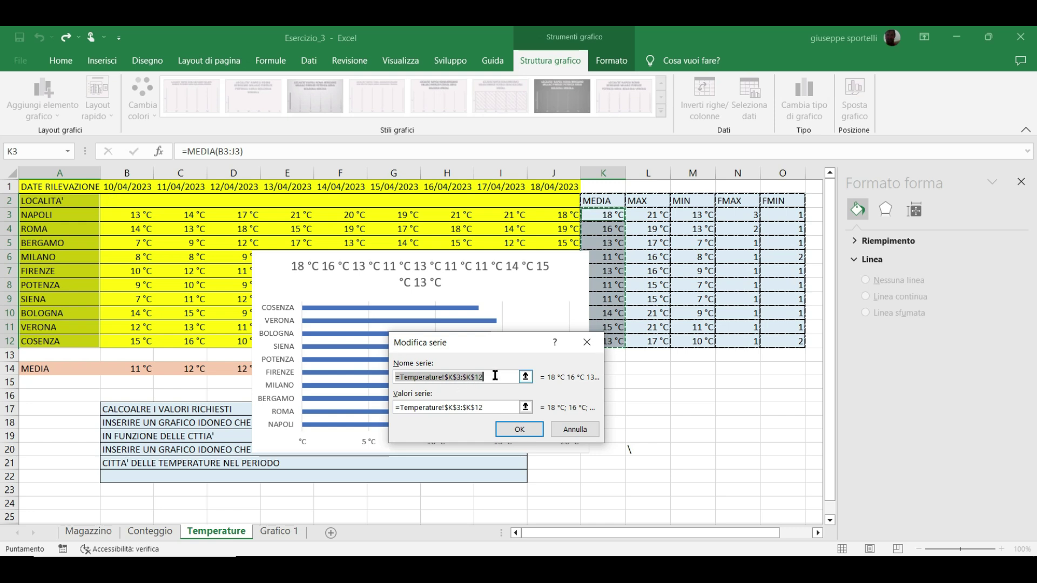
Step: Rename the series 'Temperature riportate valori medi' and apply the data source changes
key("BackSpace")
type("emperature riporta")
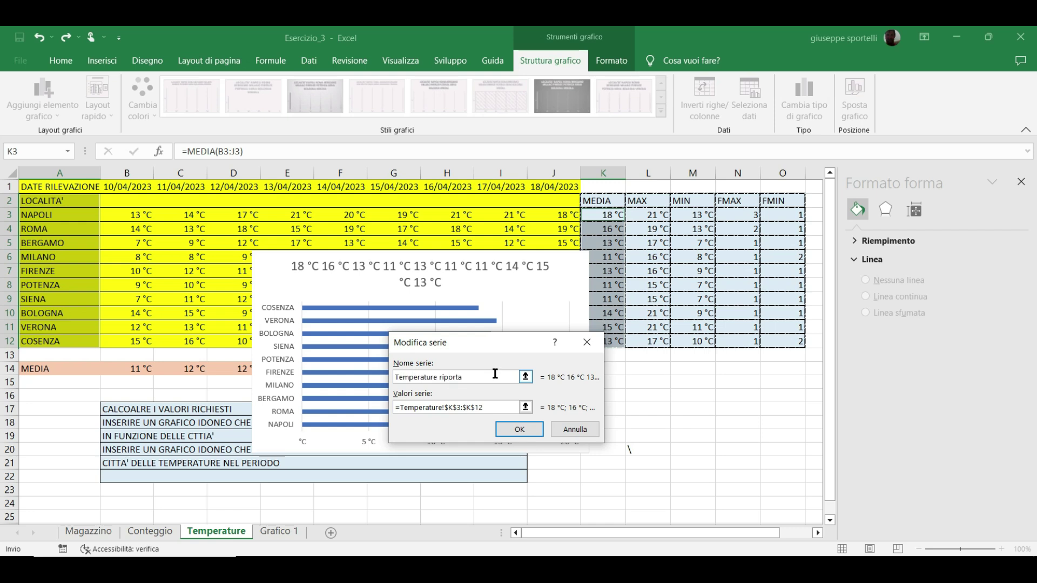
type(" io")
left_click(514, 429)
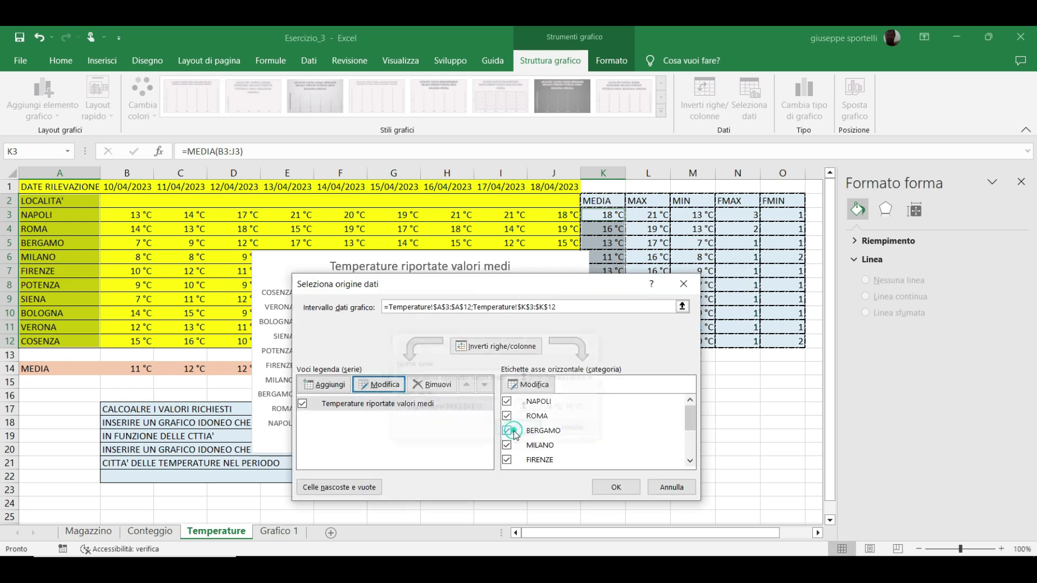
left_click(615, 487)
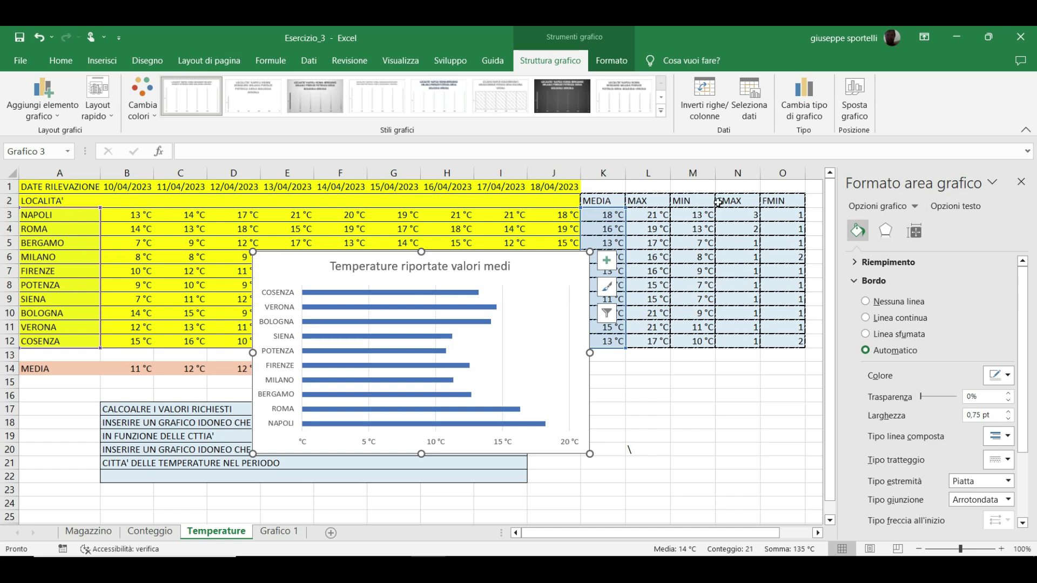
Step: Add a series named valori_massimi_rilevati plotting the column L maximum temperatures
left_click(753, 115)
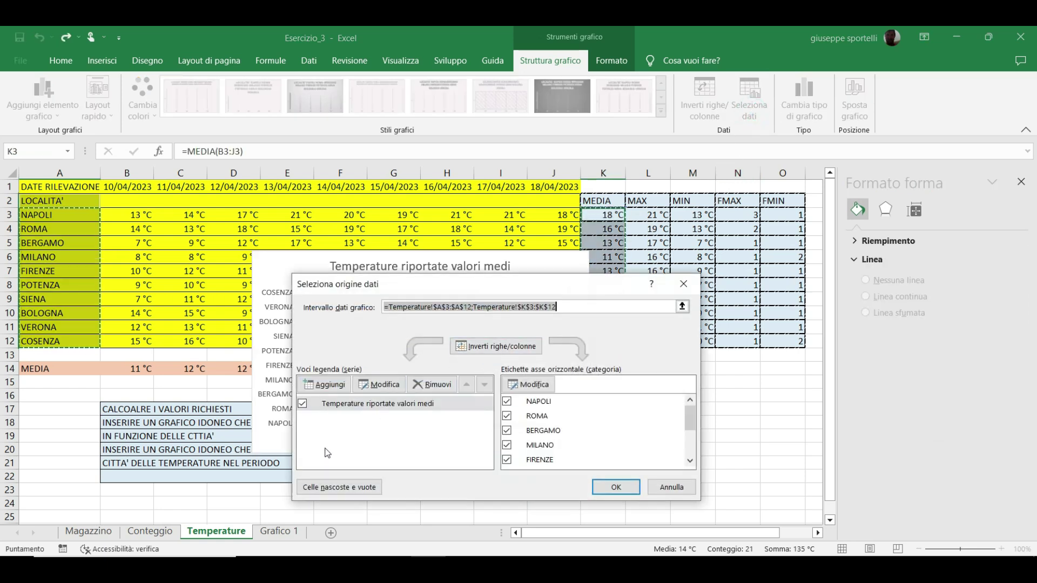
left_click(328, 389)
left_click(329, 390)
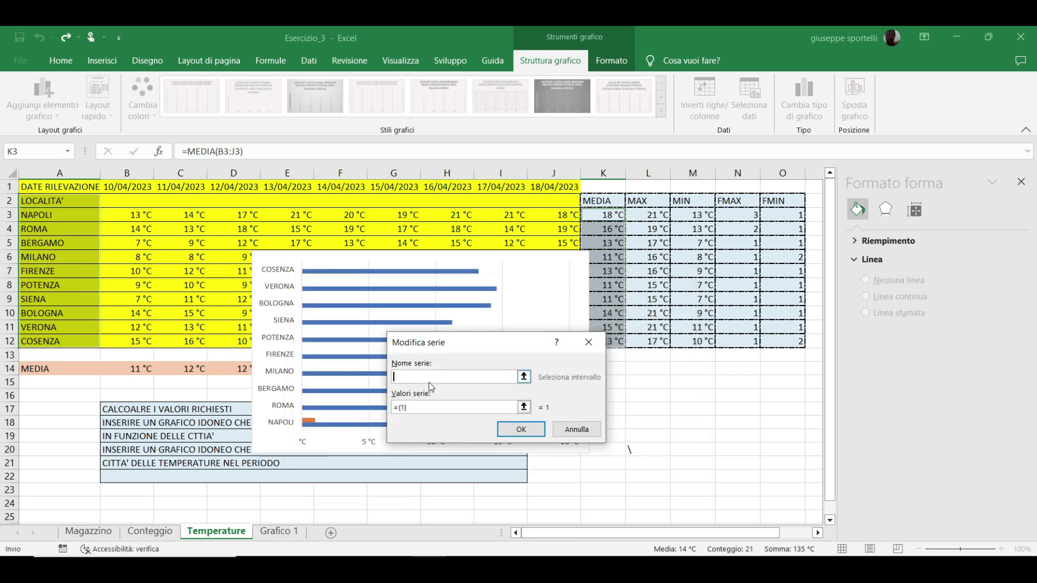
type("valori_massimi_rilevati")
key("Tab")
left_click(524, 408)
mouse_move(645, 215)
left_mouse_down()
mouse_move(626, 264)
mouse_move(646, 335)
left_mouse_up()
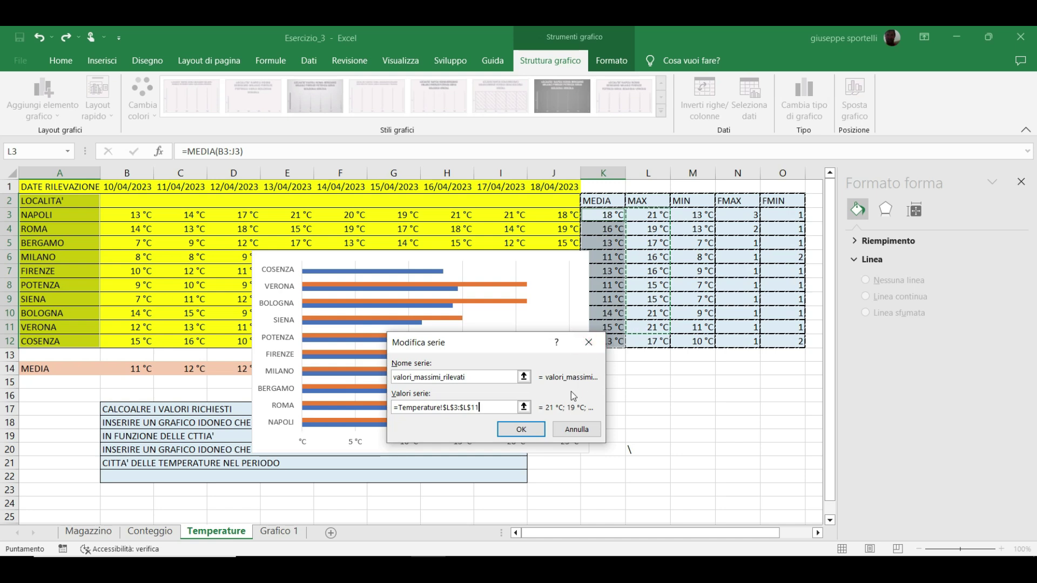
left_click(510, 432)
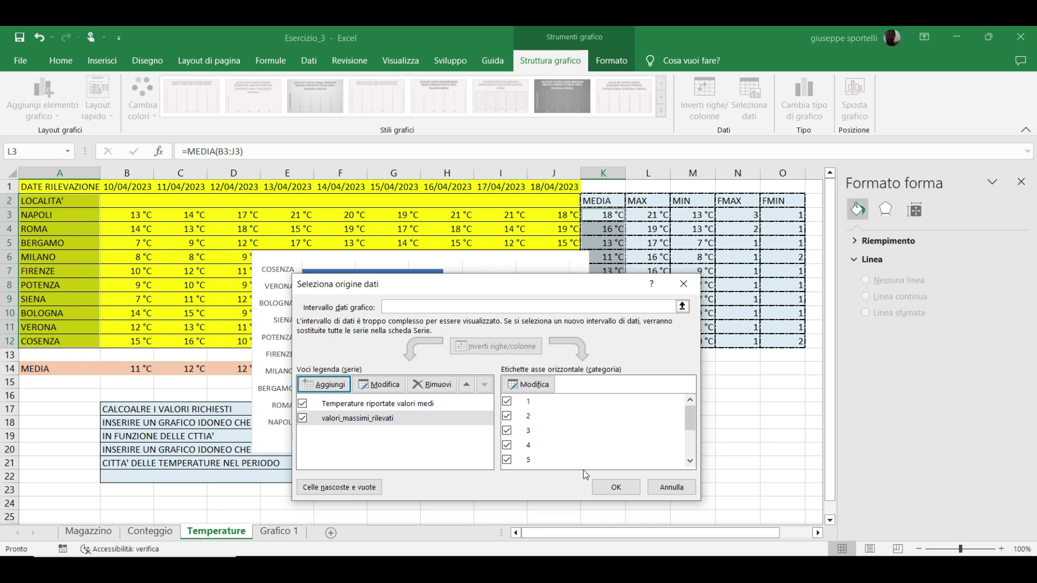
left_click(616, 487)
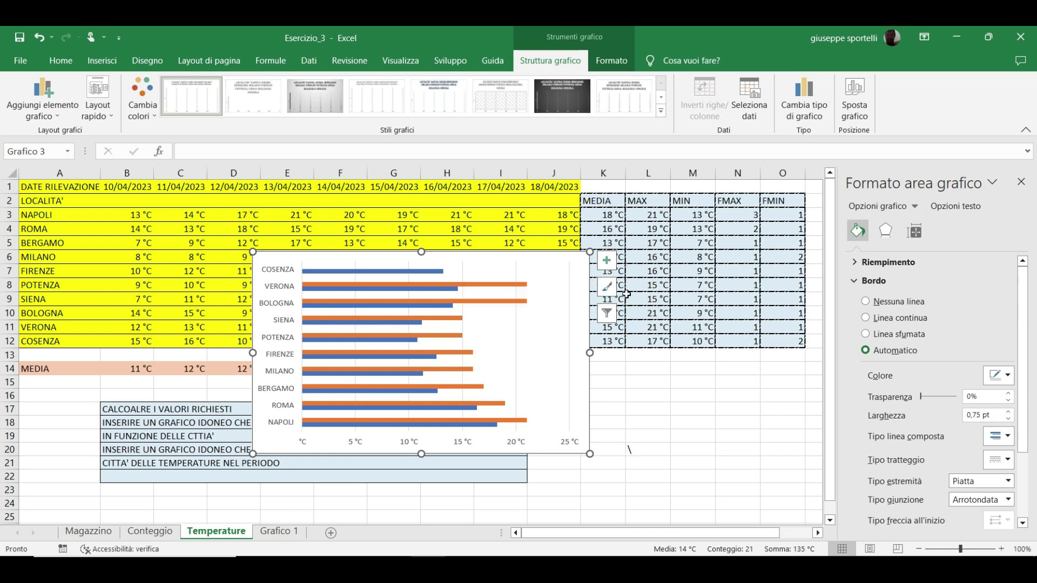
Step: Turn on axis titles and set the horizontal axis title to 'Temperatura'
left_click(606, 261)
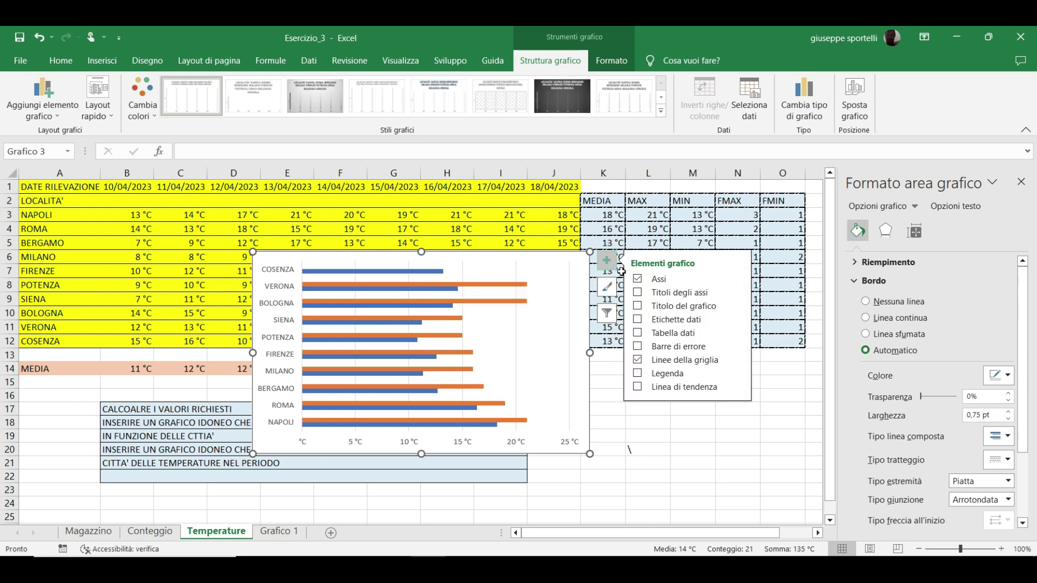
left_click(676, 293)
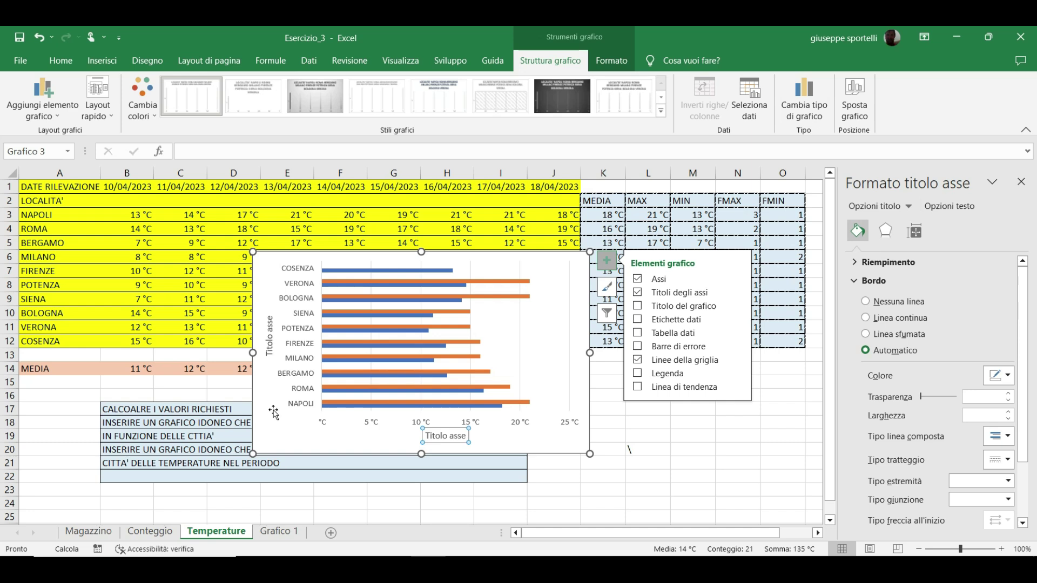
left_click(439, 442)
left_click(439, 442)
type("T")
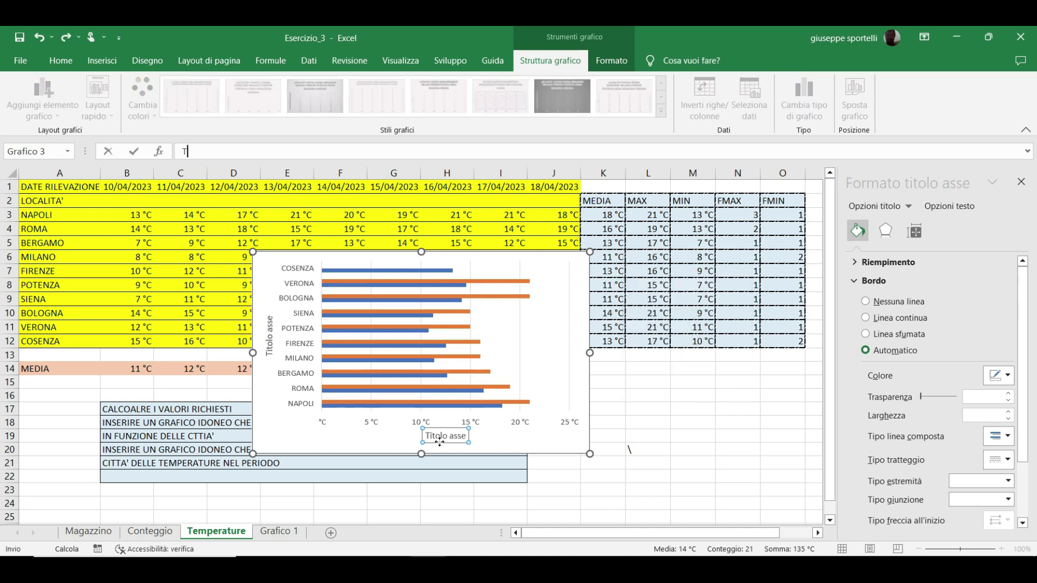
key("Return")
left_click(445, 435)
type("Tempe")
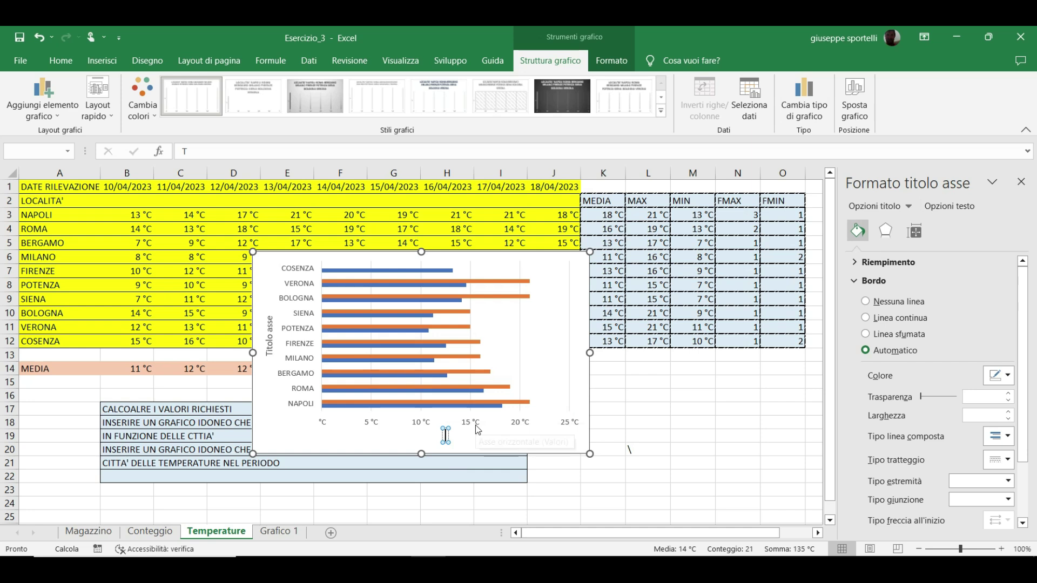
type("ratura")
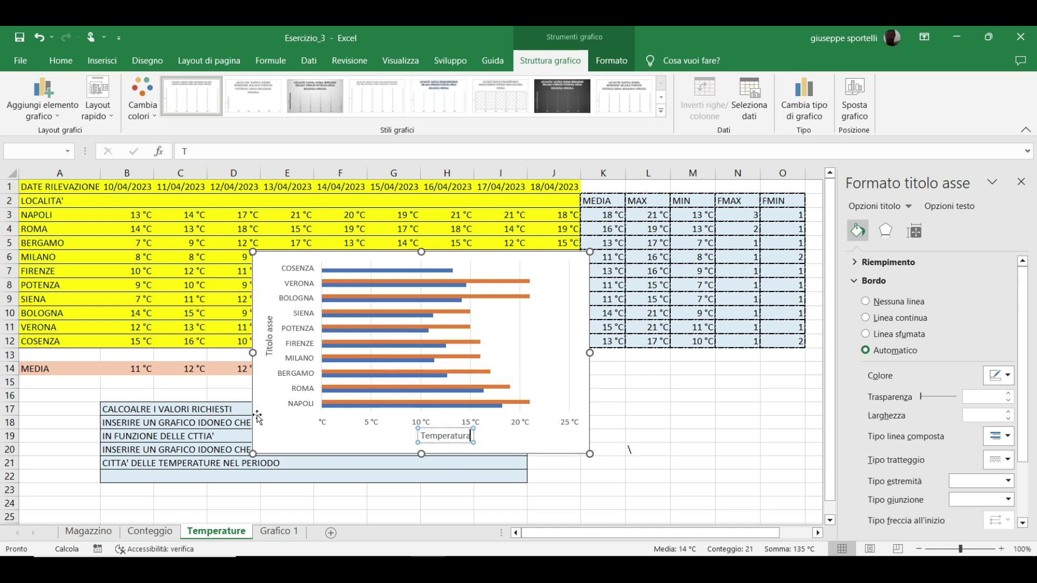
Step: Set the vertical axis title beside the city names to 'Località'
left_click(267, 343)
type("L")
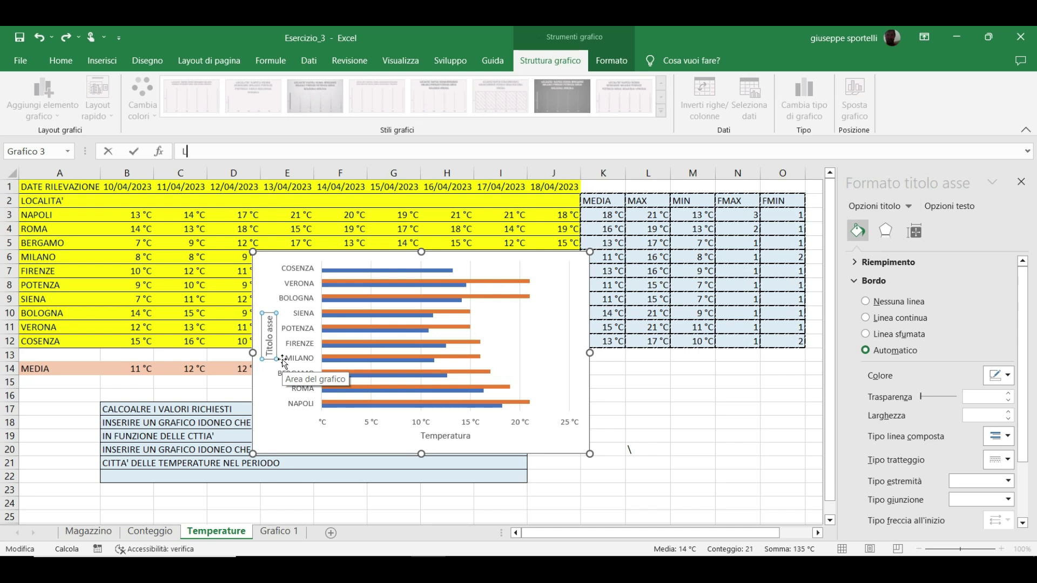
key("Return")
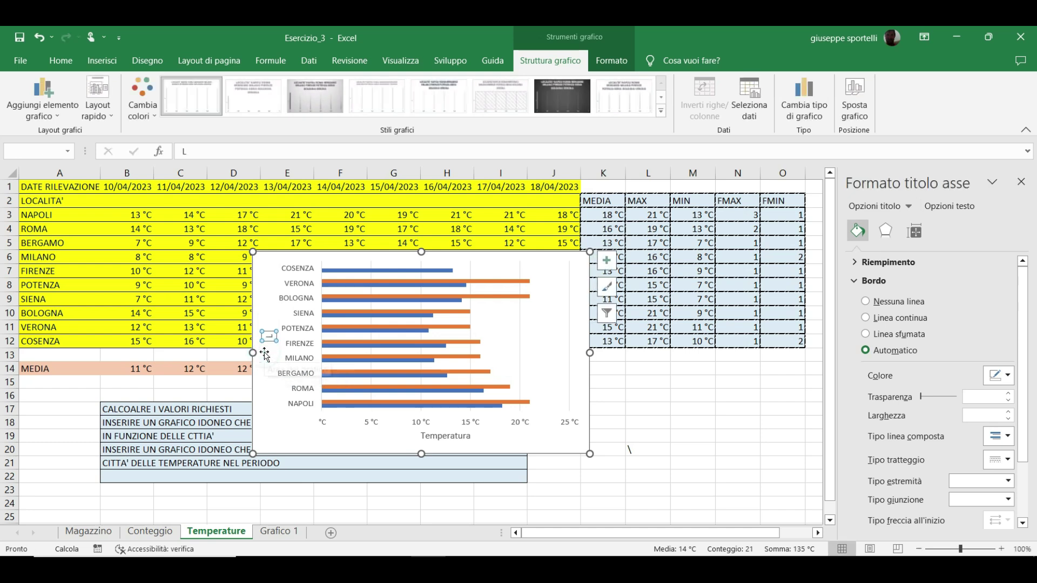
type("Località")
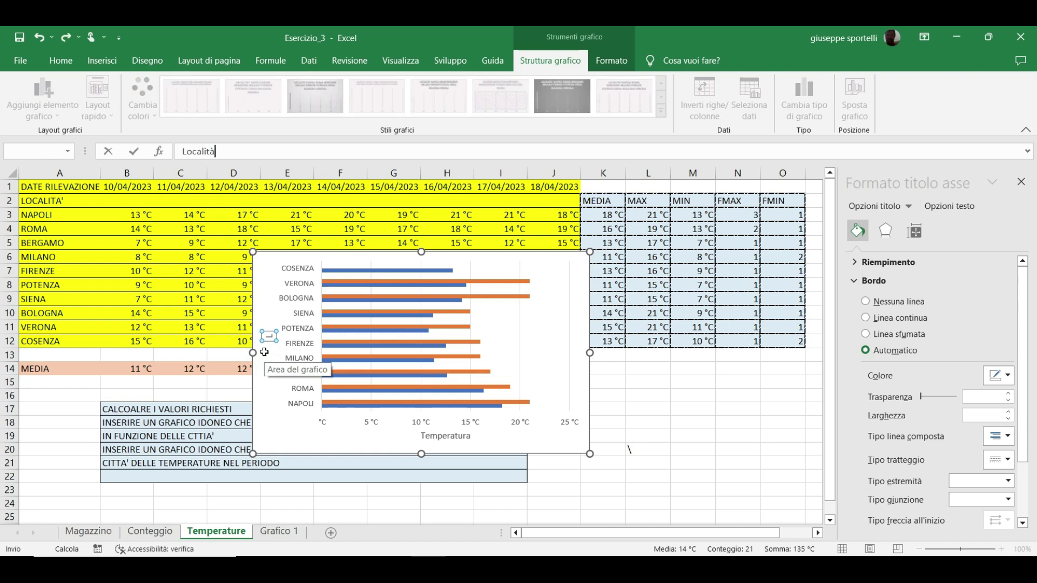
key("Return")
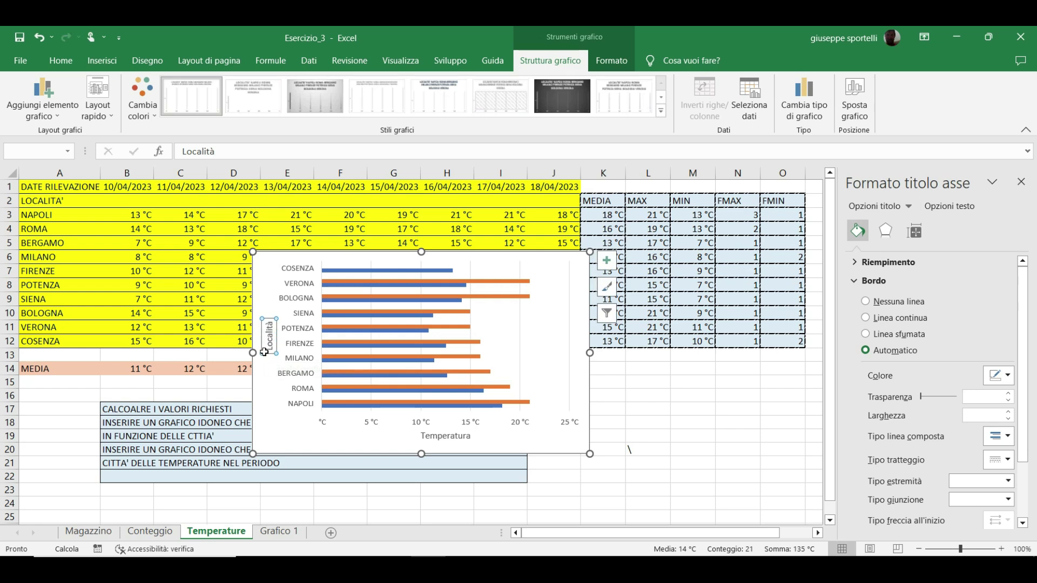
left_click(279, 381)
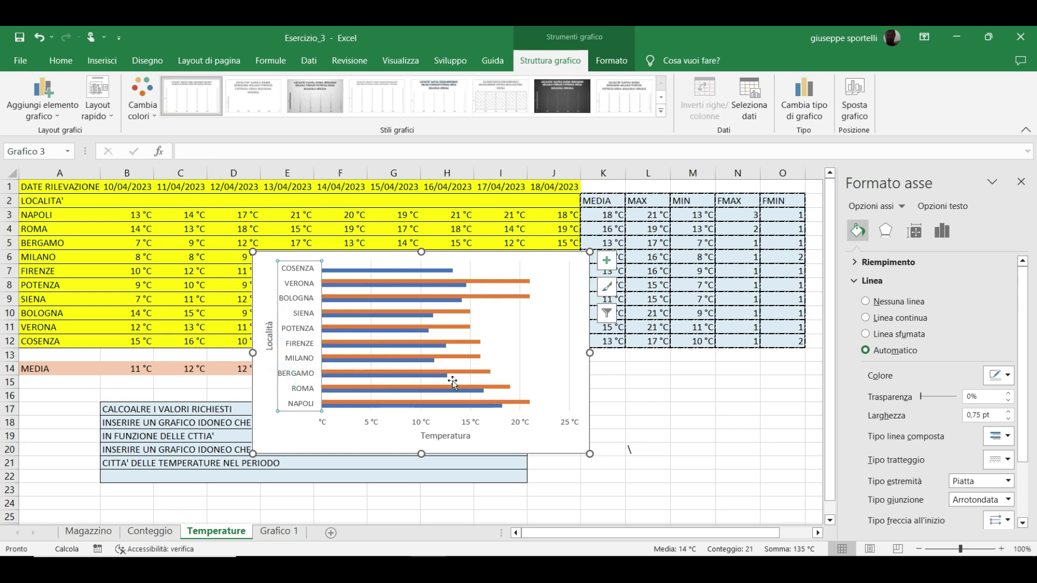
Step: Turn on Chart Title and replace the placeholder with 'Rilevazioni temperature medie e massime in un perodo'
left_click(606, 261)
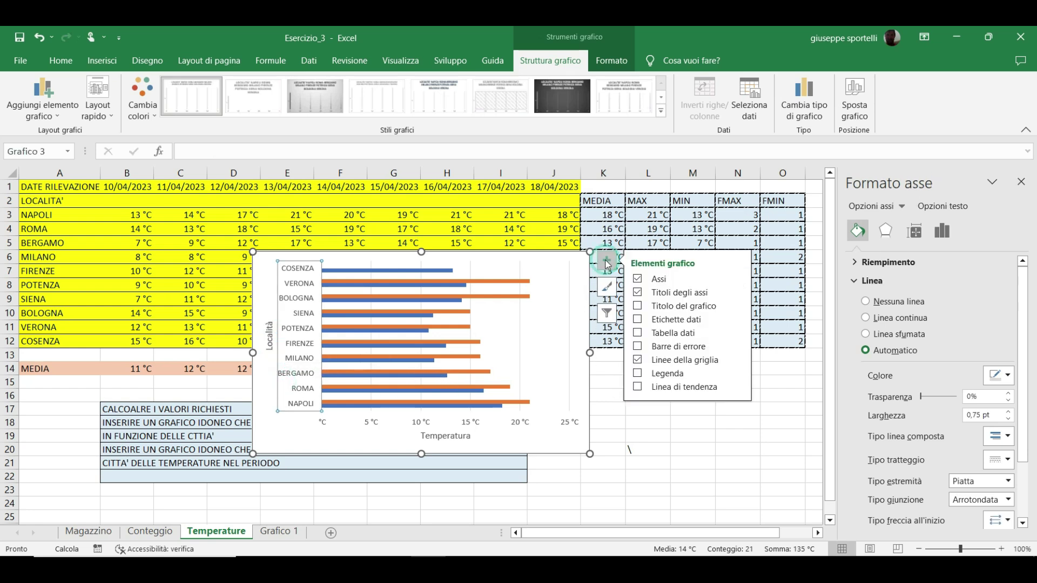
left_click(668, 305)
left_click(442, 270)
triple_click(442, 271)
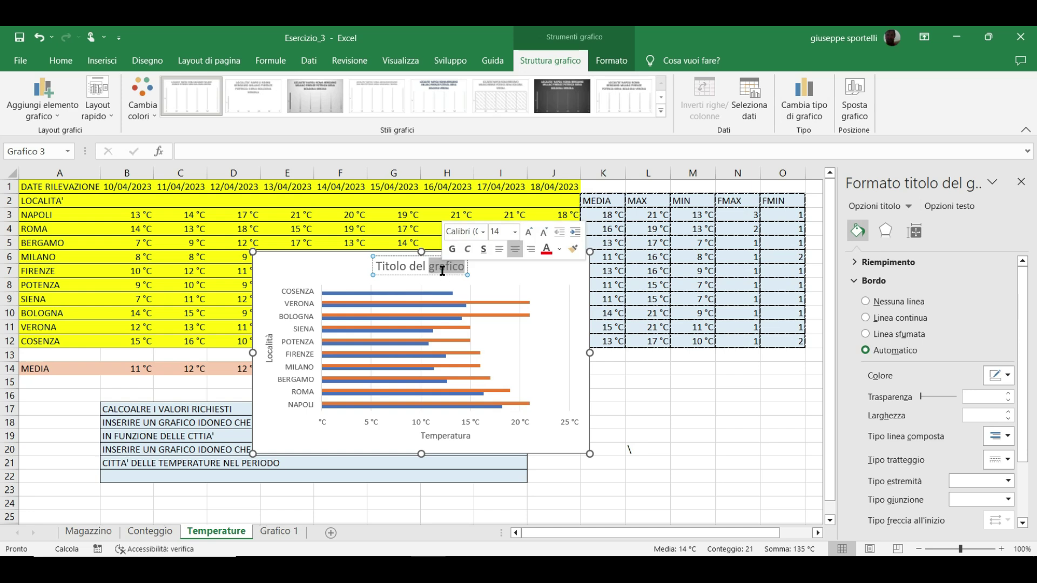
key("BackSpace")
type("Rilevazioni temperature medie e massime in un perodo")
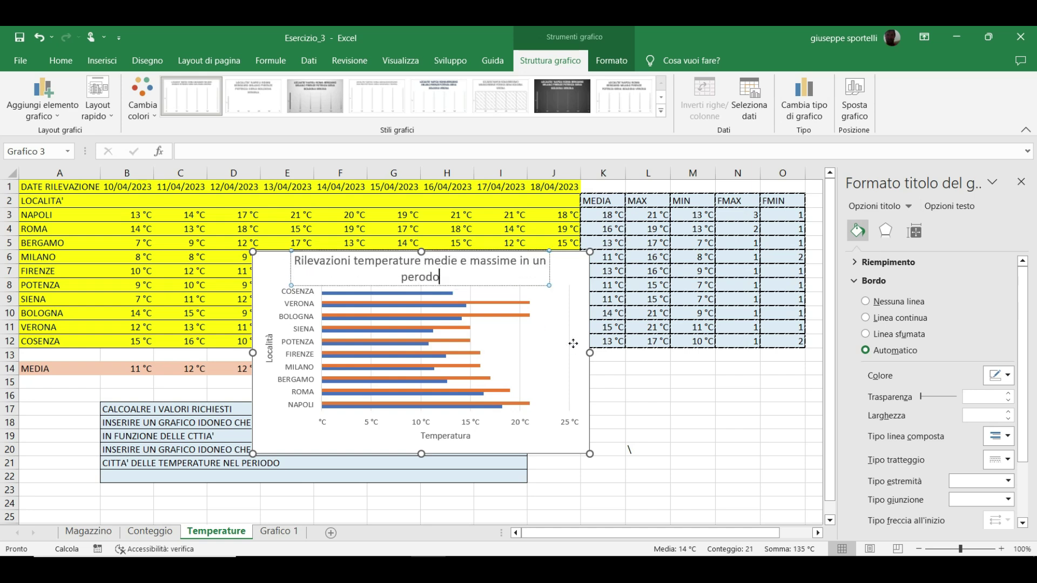
left_click(572, 343)
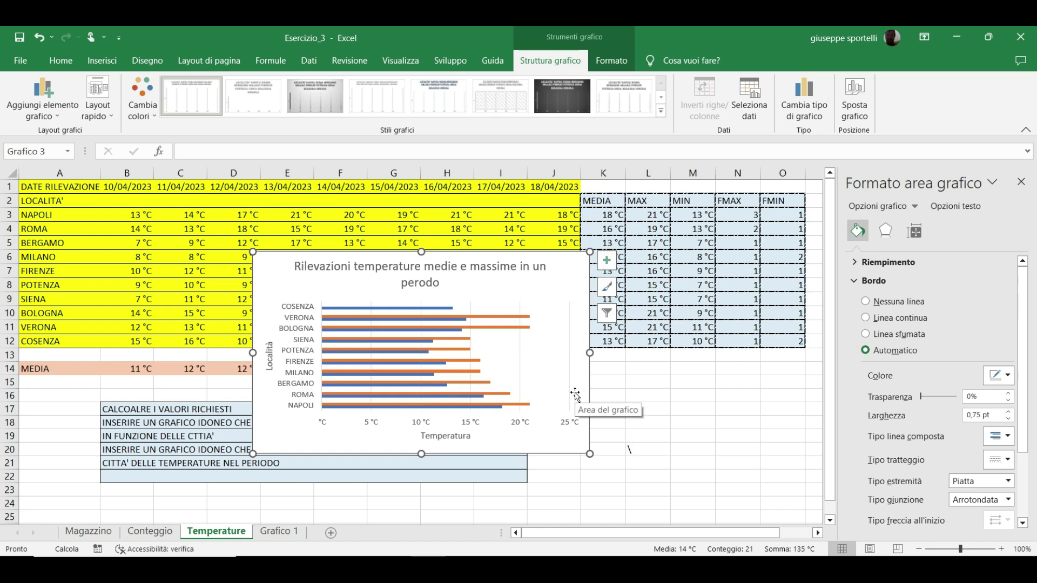
Step: Cut the bar chart from the Temperature sheet and add two new blank worksheets
left_click(68, 66)
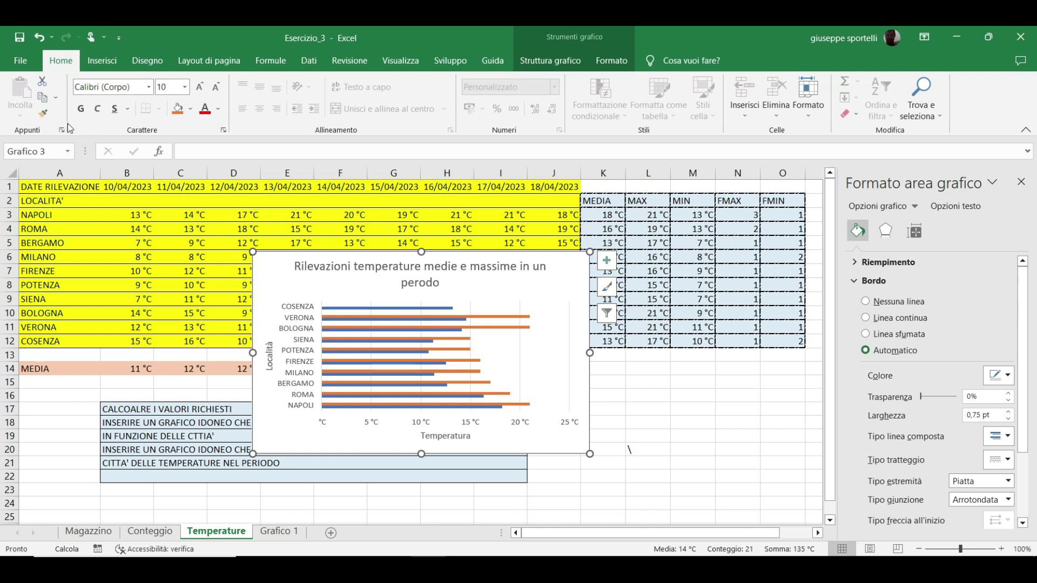
key("ctrl+z")
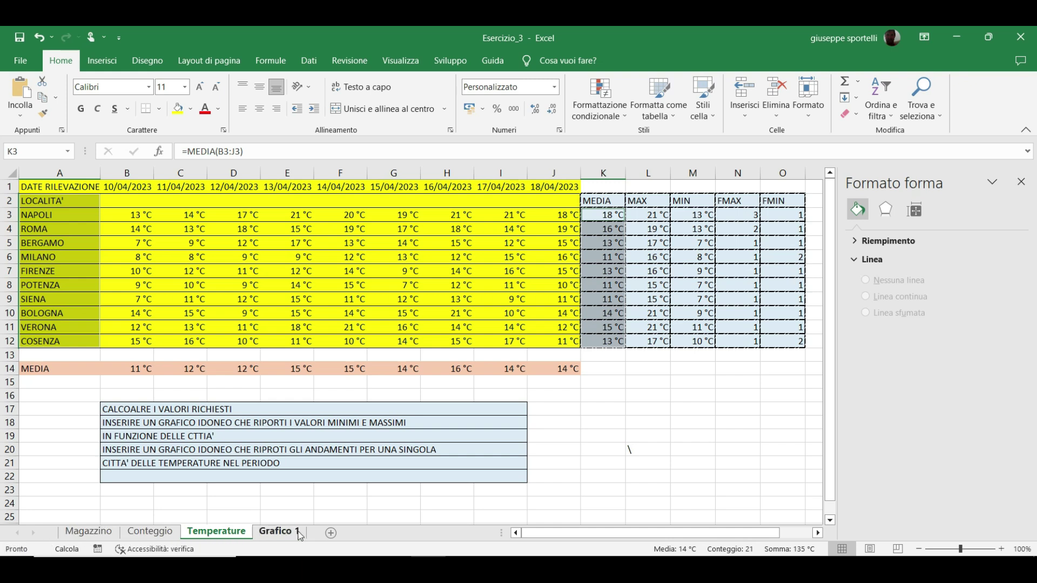
left_click(330, 532)
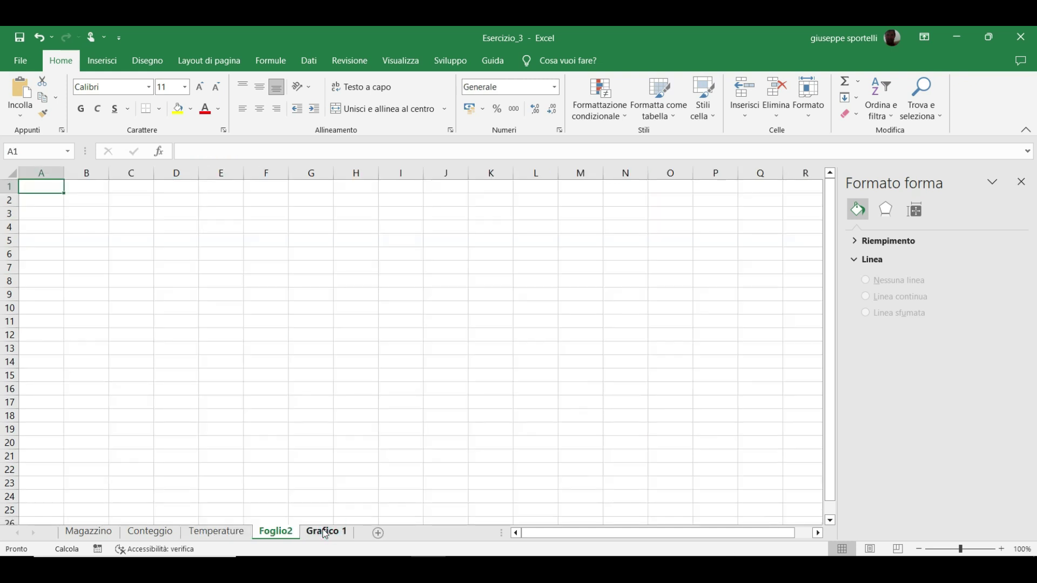
left_click(326, 532)
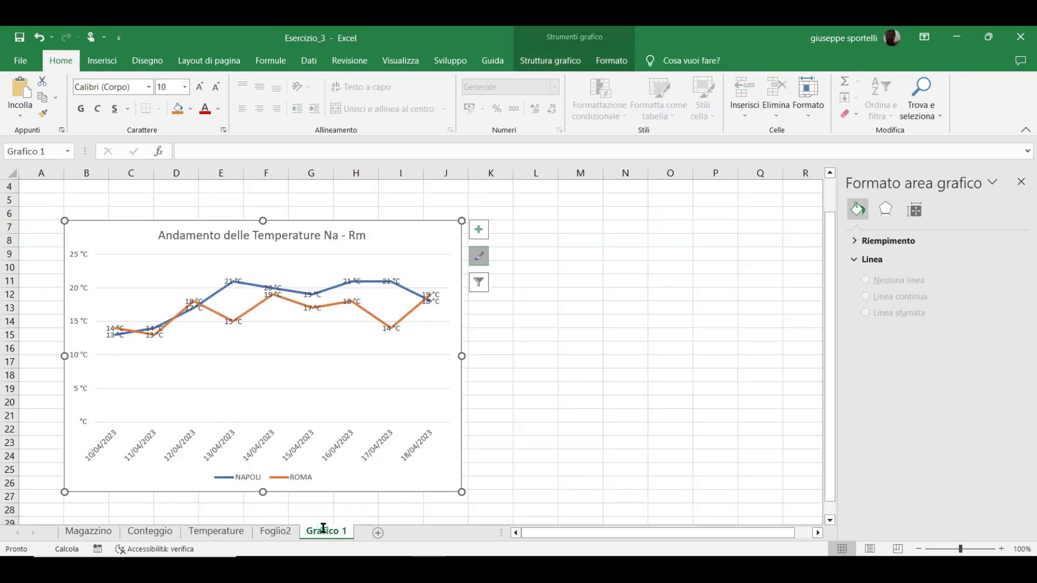
left_click(378, 533)
Step: Rename the new sheet 'Grafico 2' and paste the chart at cell B4
double_click(378, 531)
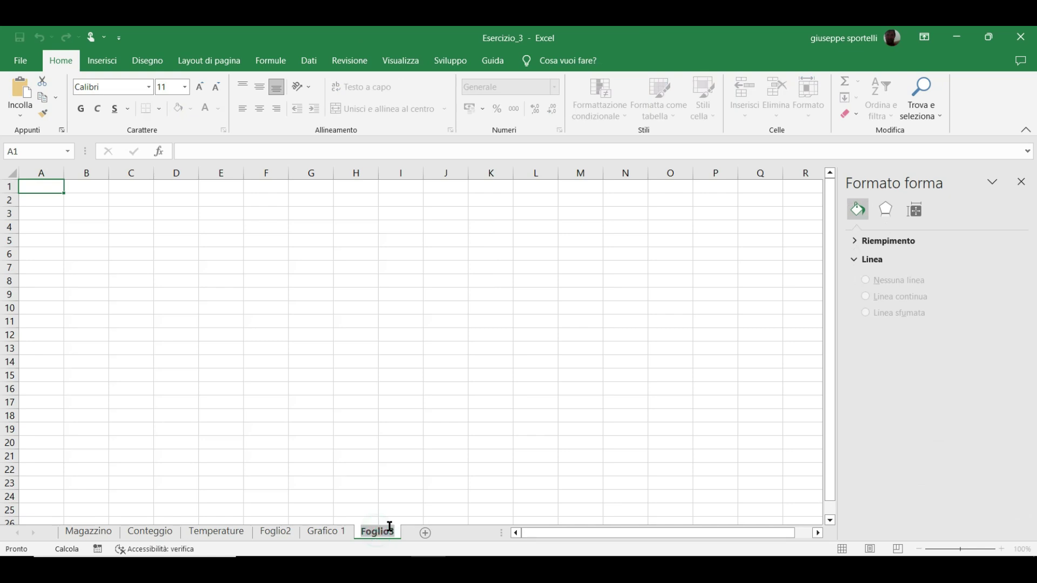
key("BackSpace")
type("Grafico 2")
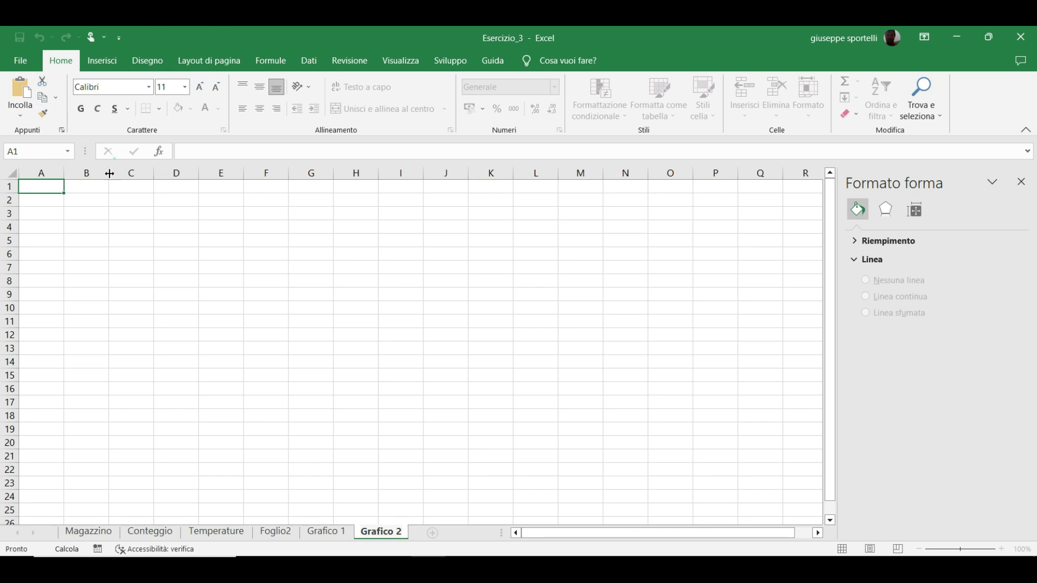
left_click(99, 221)
key("ctrl+v")
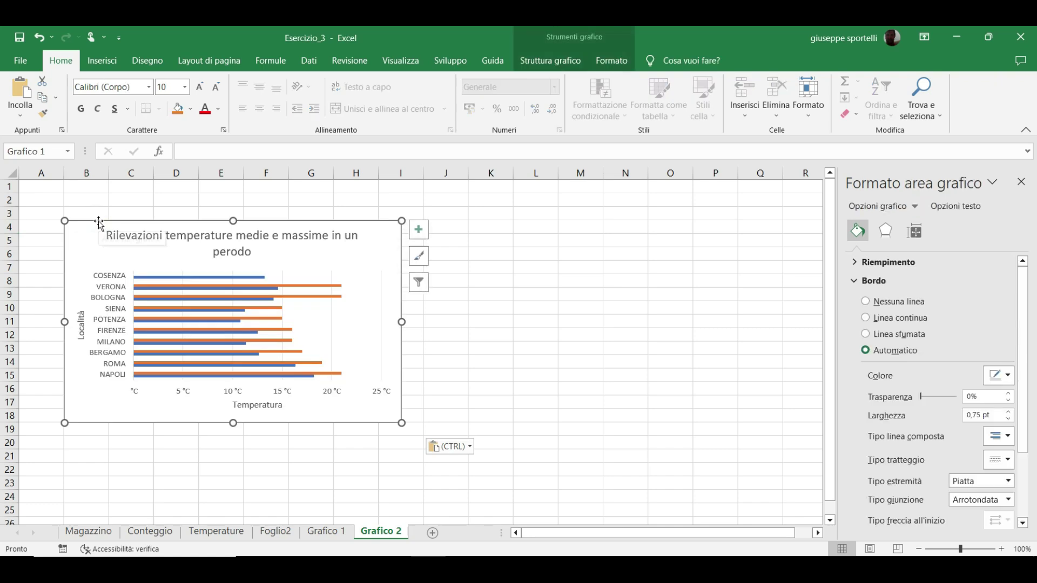